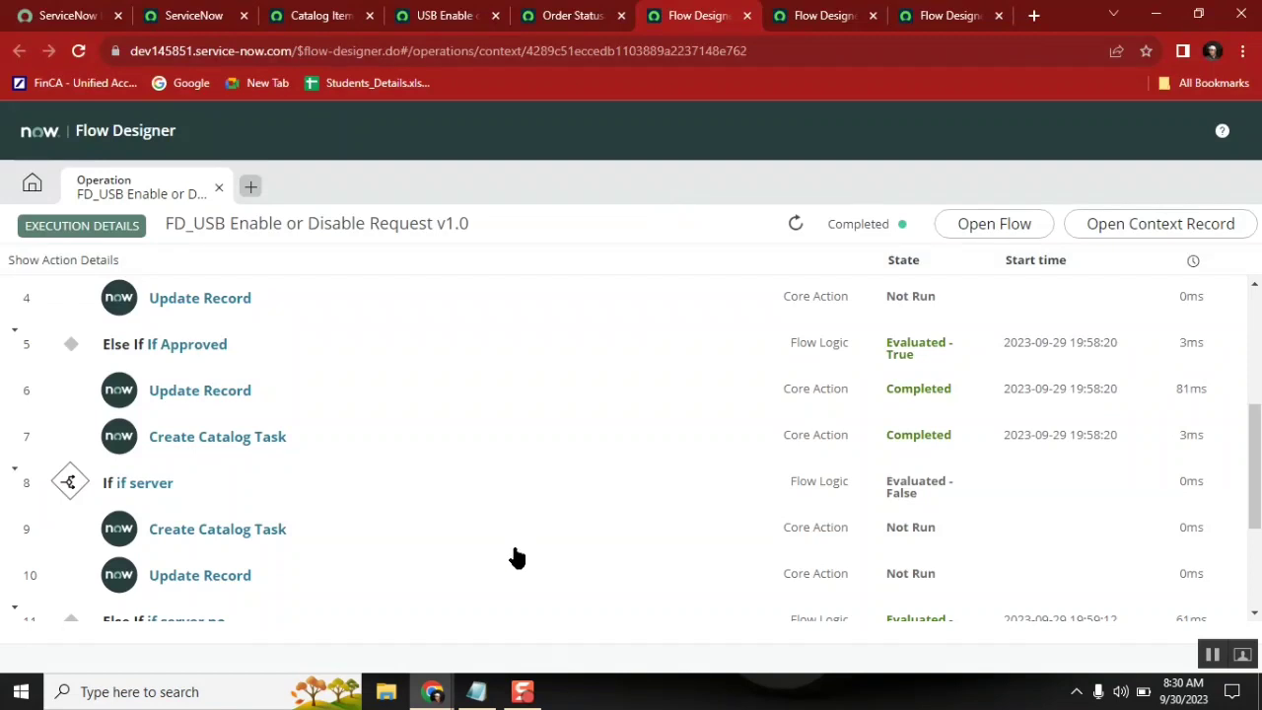
In the workflow notes file, add a 'clean up activity:' line below the scheduled jobs topic.
click(474, 693)
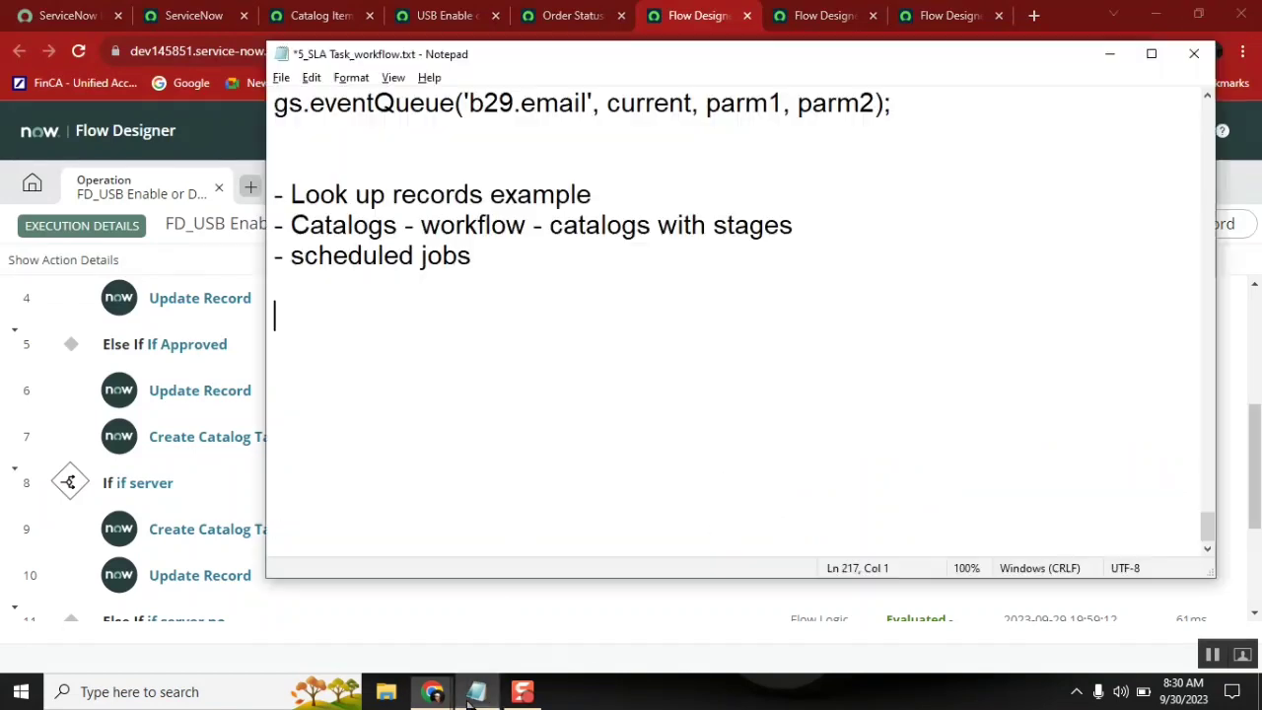
click(578, 195)
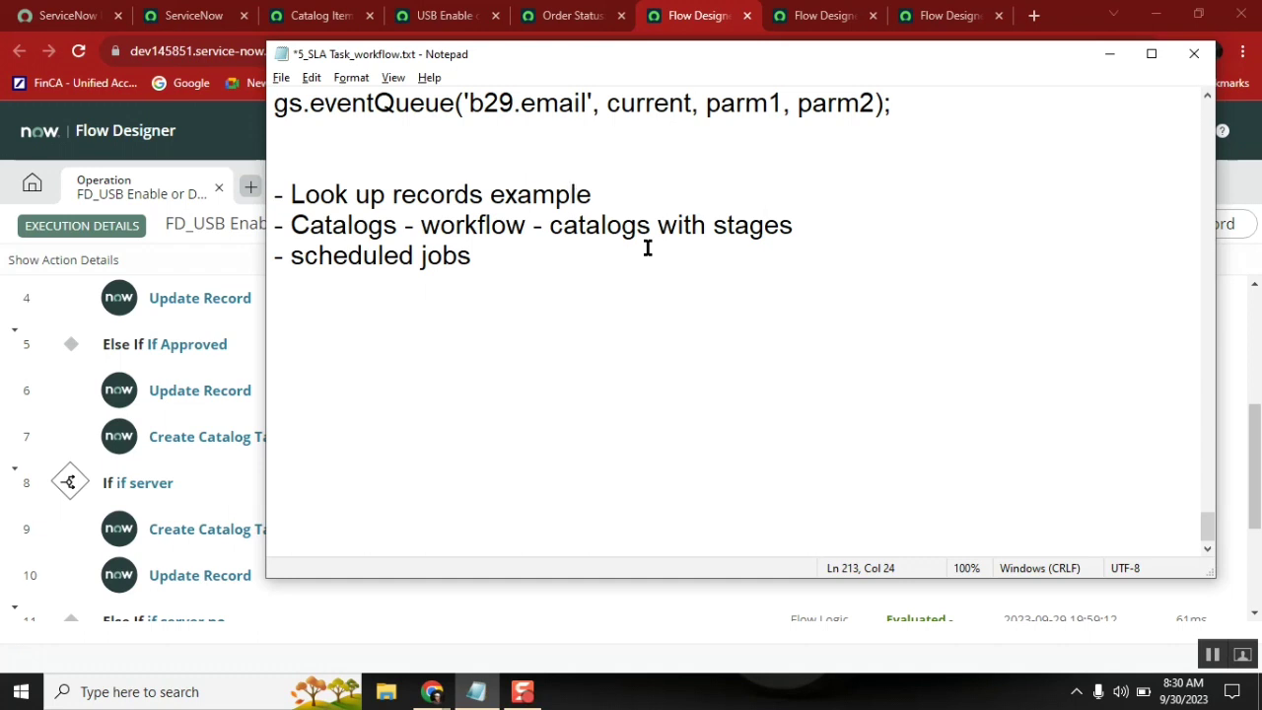
click(575, 260)
click(636, 197)
click(528, 260)
key(Down)
key(Down)
text(clean upd)
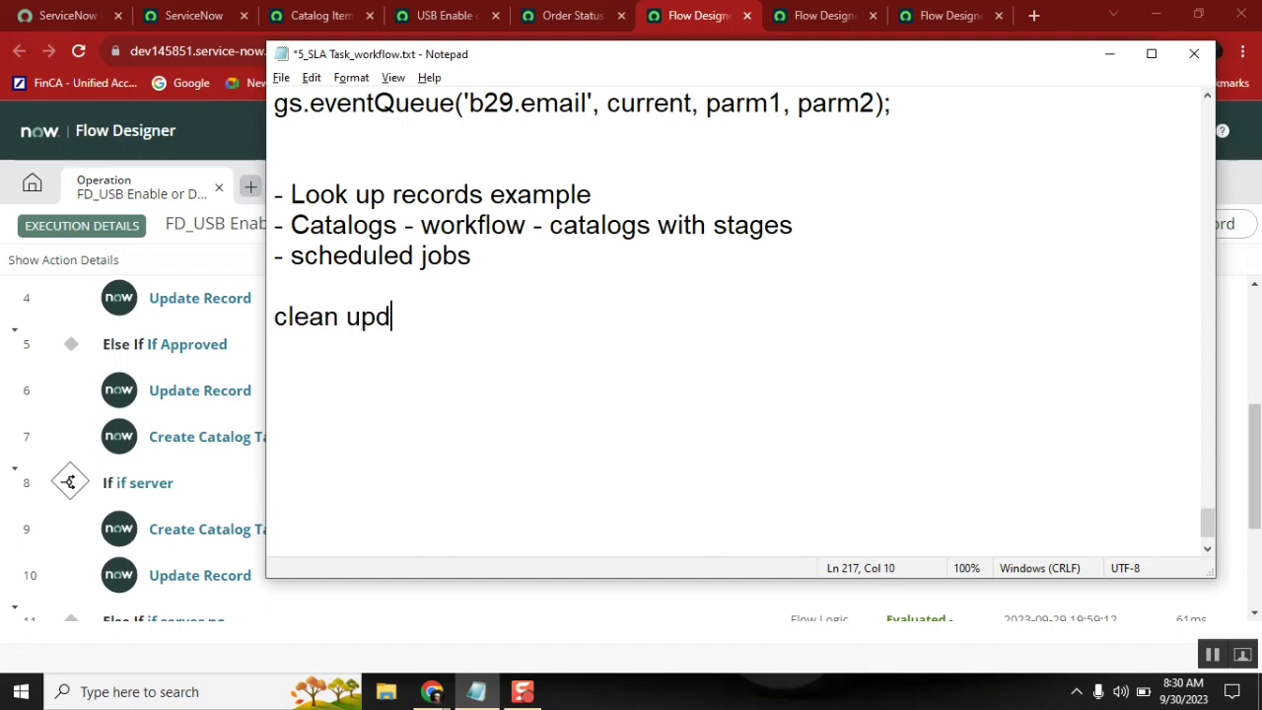
key(BackSpace)
text(activiti)
key(BackSpace)
text(y)
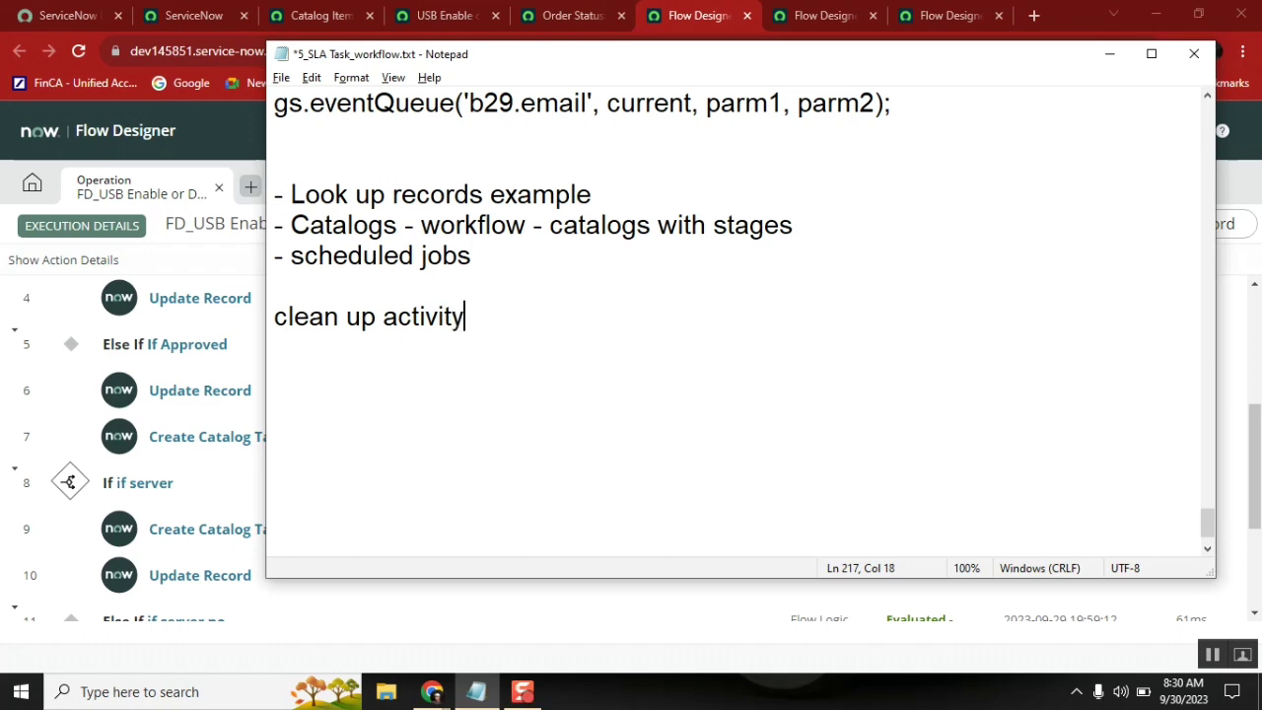
text(:)
key(Return)
key(shift+Up)
key(shift+Up)
key(shift+Up)
key(shift+Up)
key(shift+Up)
key(shift+Up)
key(shift+Up)
key(shift+Up)
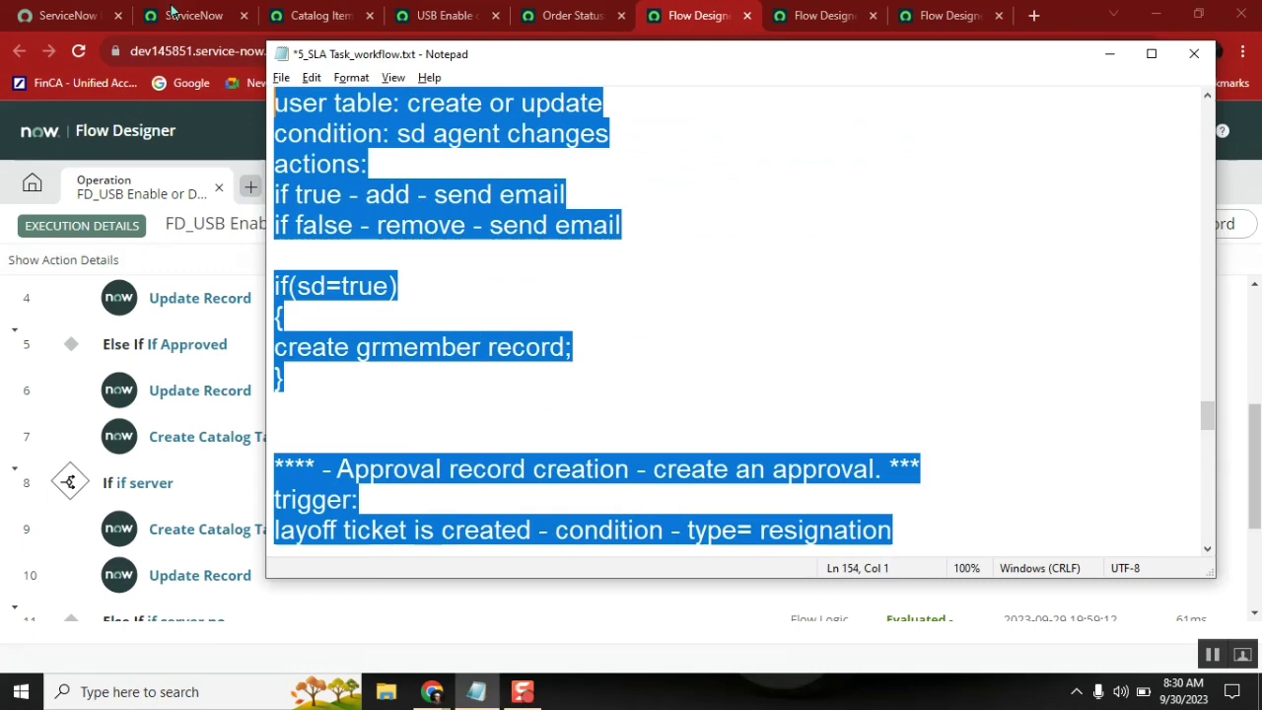
Open the sys_user_grmember.LIST Group Members table from the navigator filter.
click(194, 15)
click(135, 168)
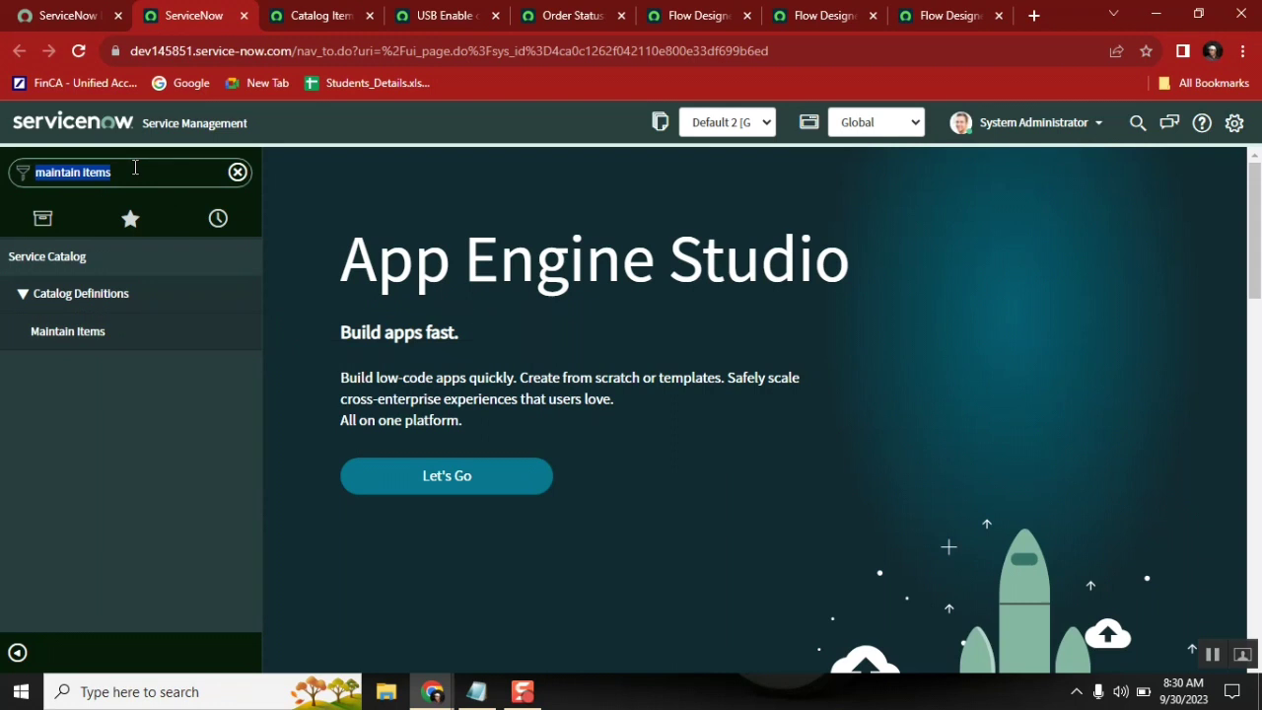
text(sys_user_grmember)
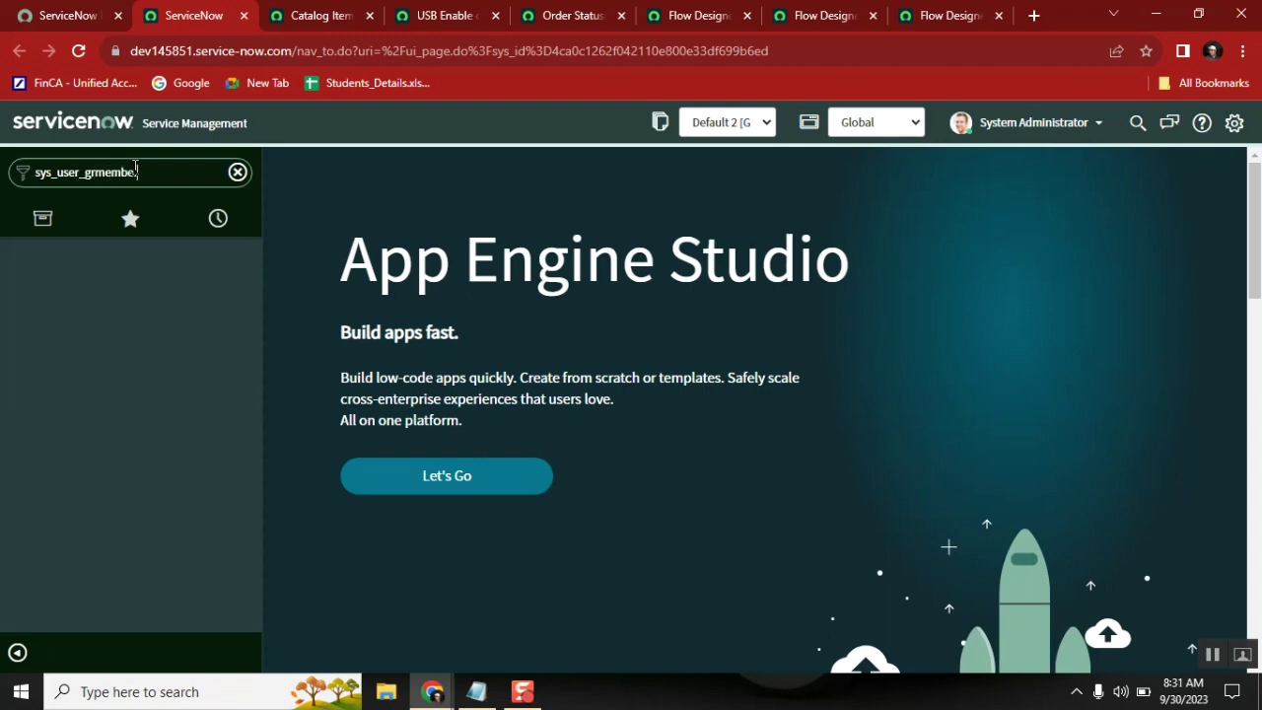
text(.LIST)
key(Return)
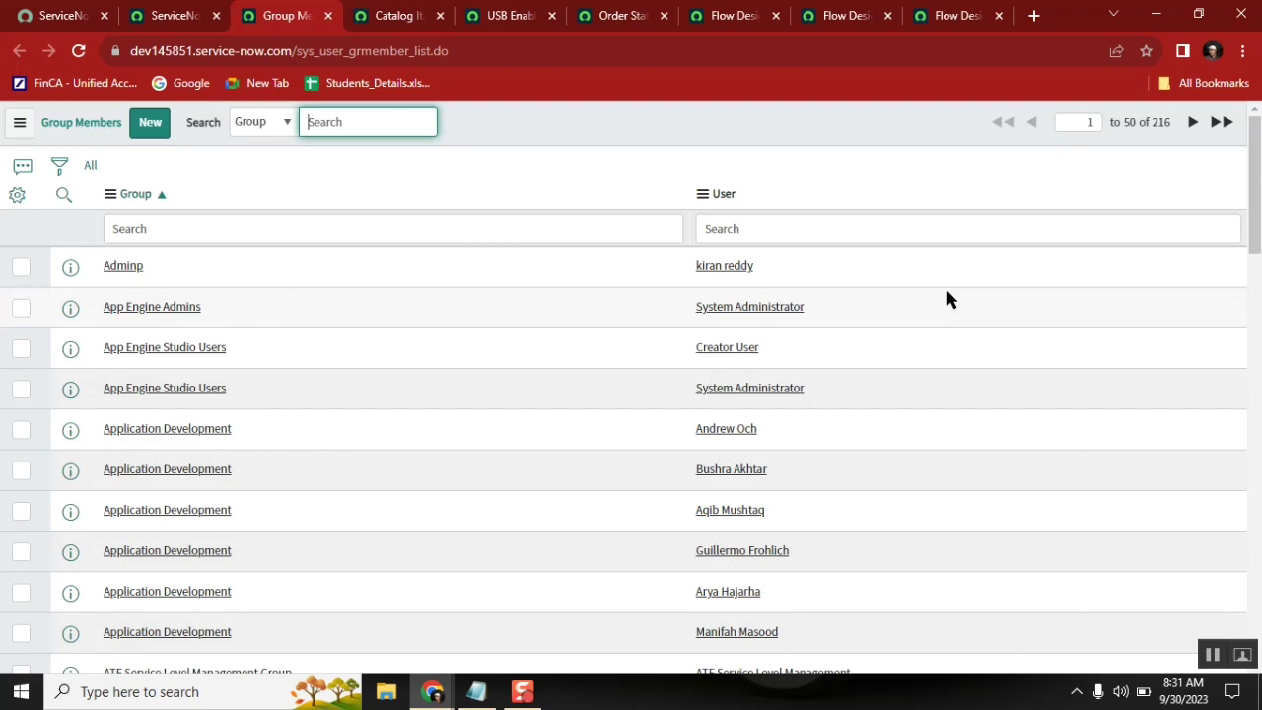
Filter Group Members on Group ⇒ Active = false, leaving 5 TIBCO Support Group rows.
click(578, 126)
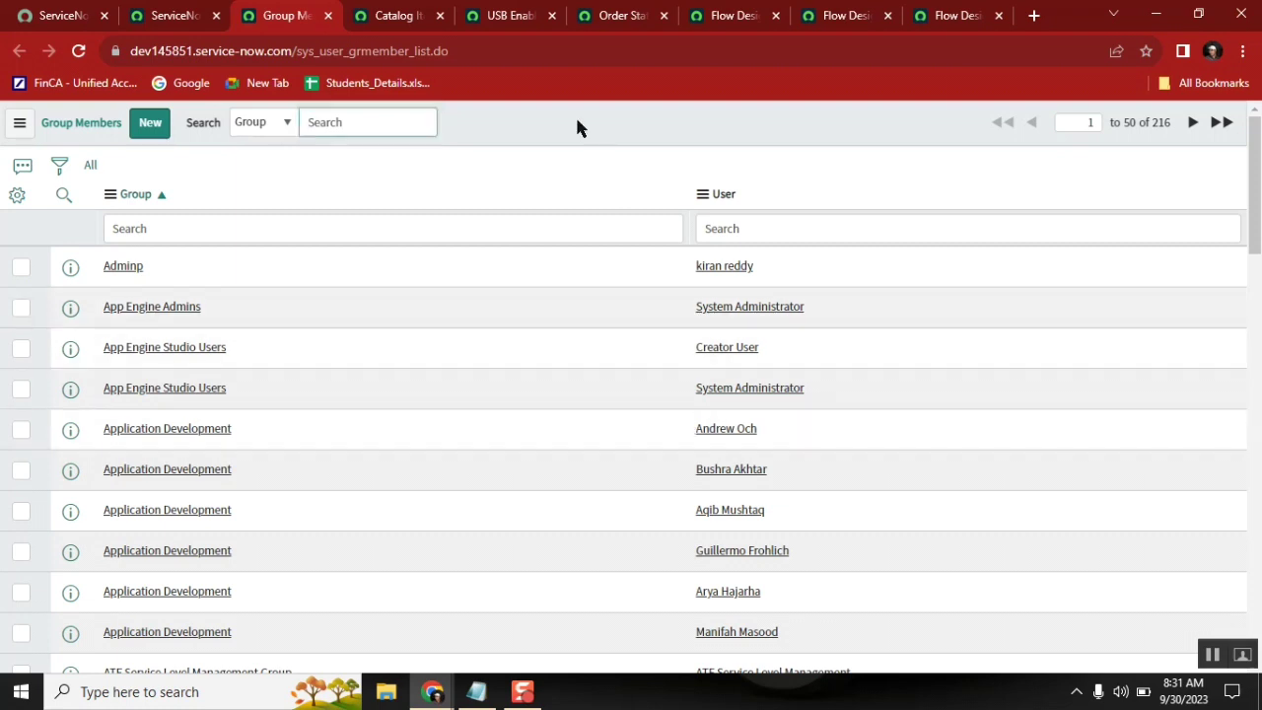
click(59, 169)
click(190, 251)
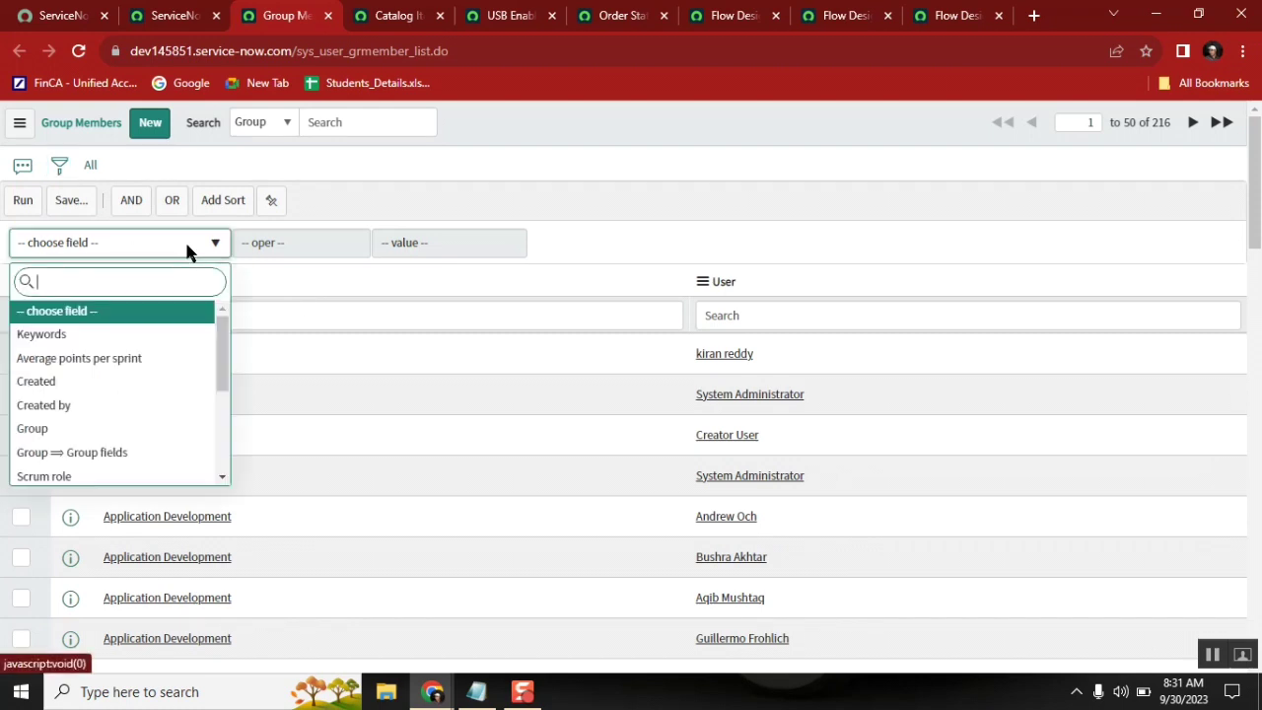
click(126, 428)
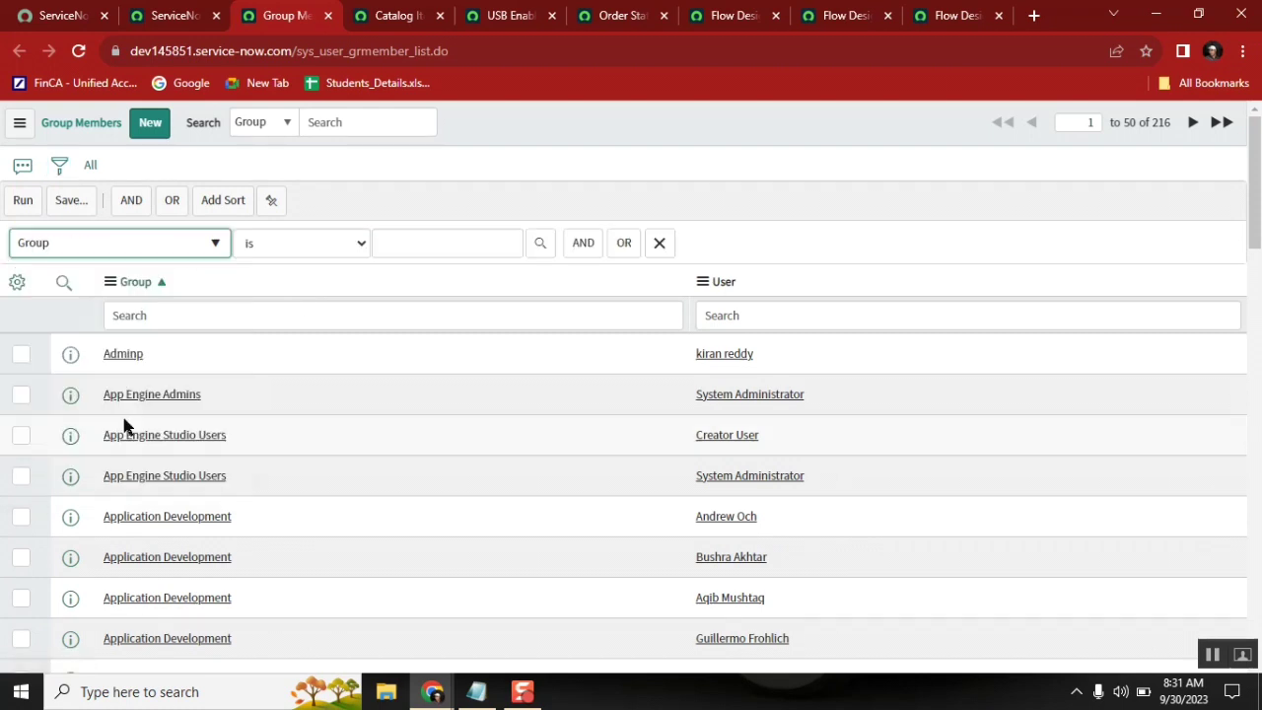
click(180, 254)
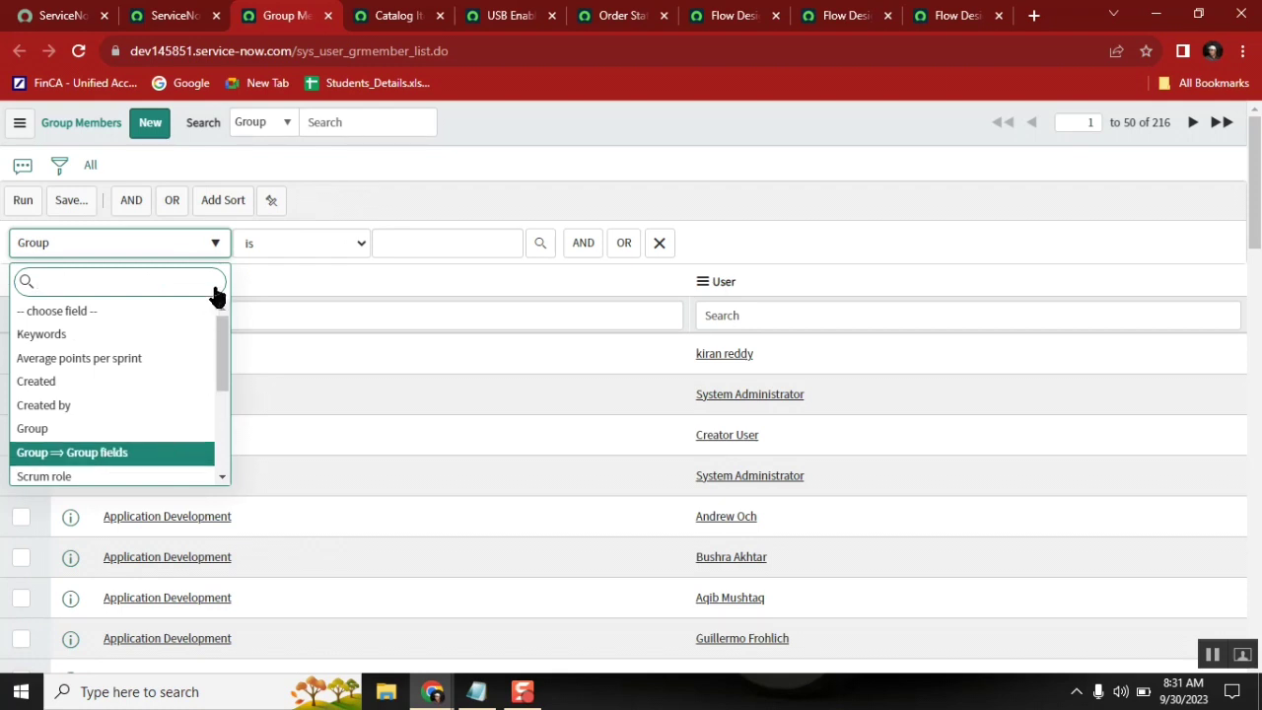
key(Return)
click(183, 243)
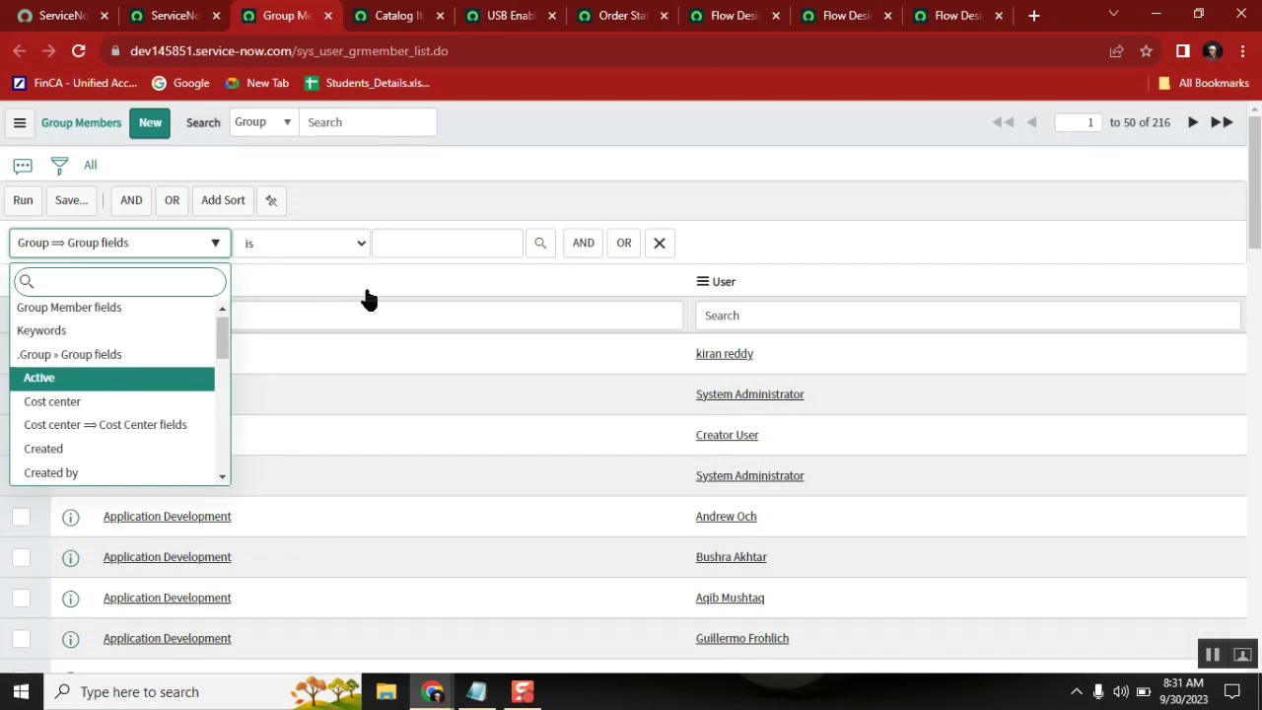
key(Return)
click(417, 245)
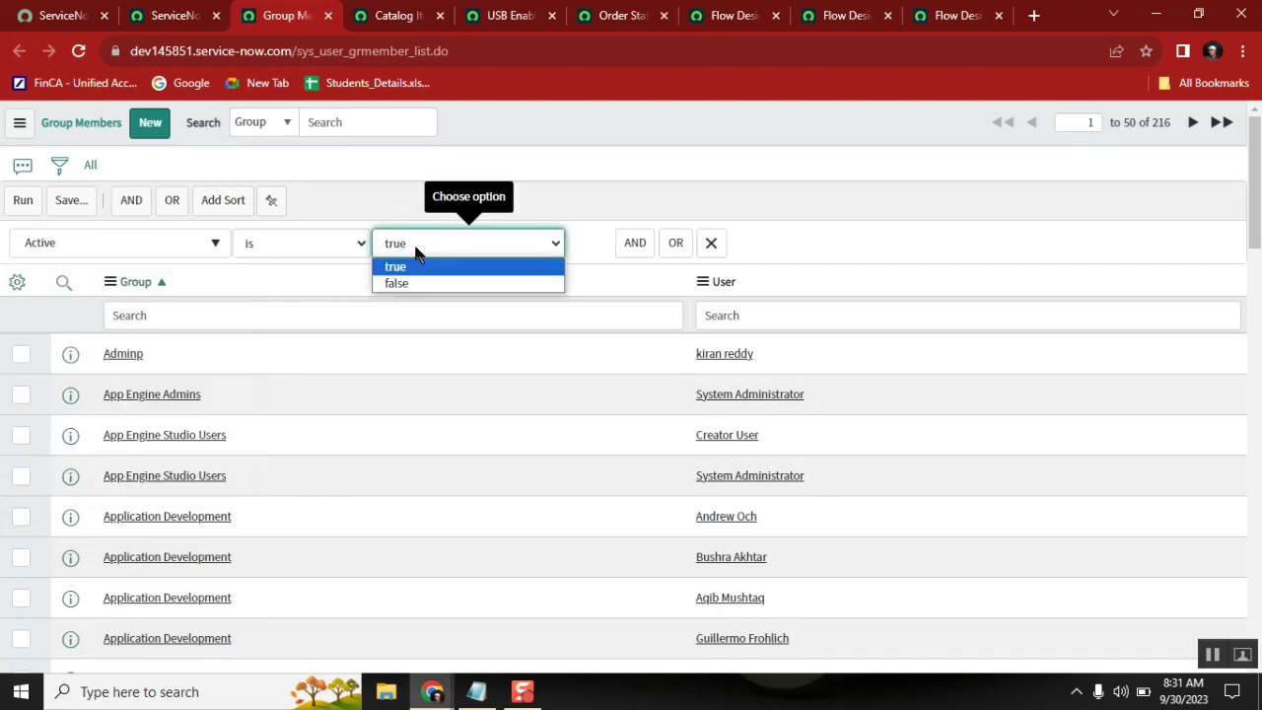
click(417, 286)
click(21, 204)
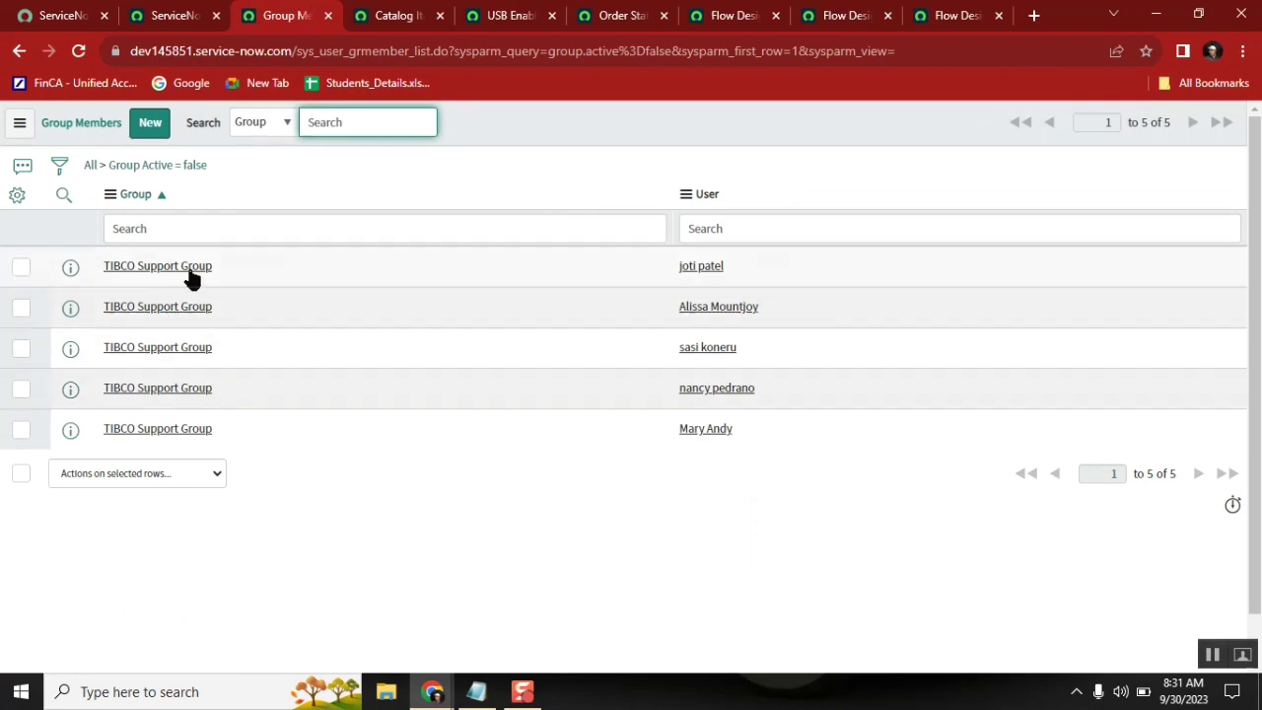
ctrl+click(188, 269)
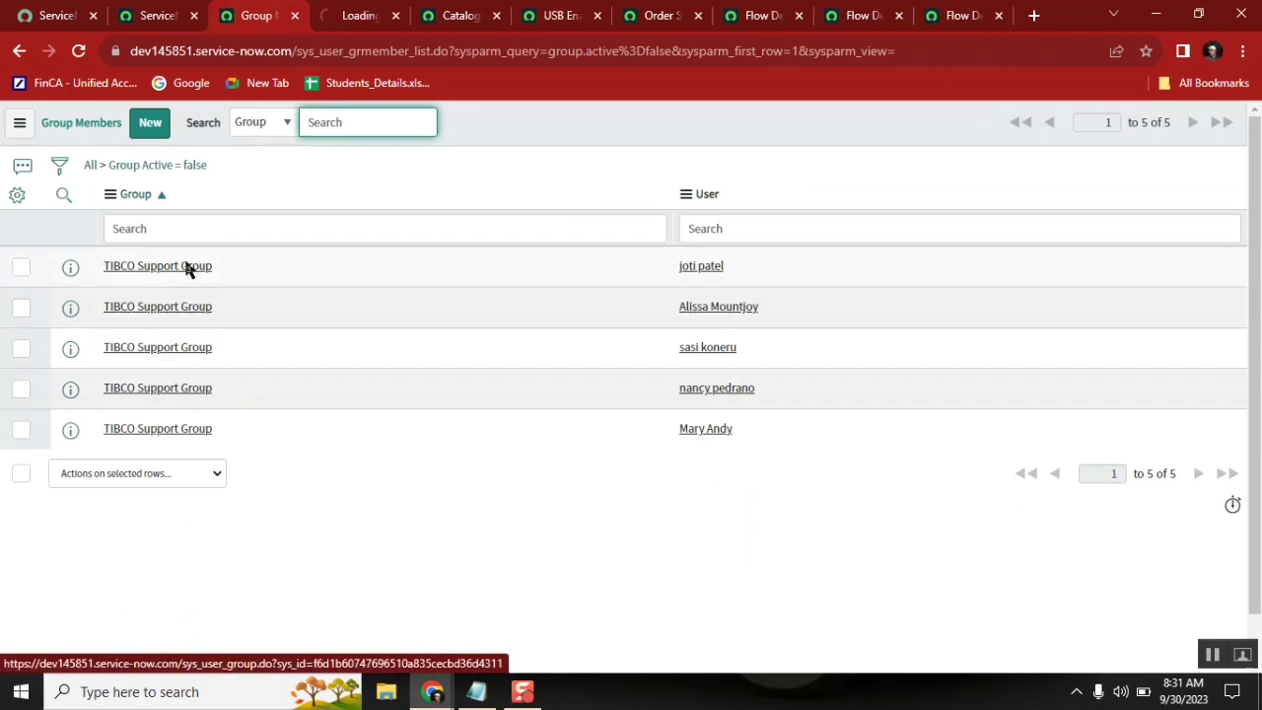
click(343, 20)
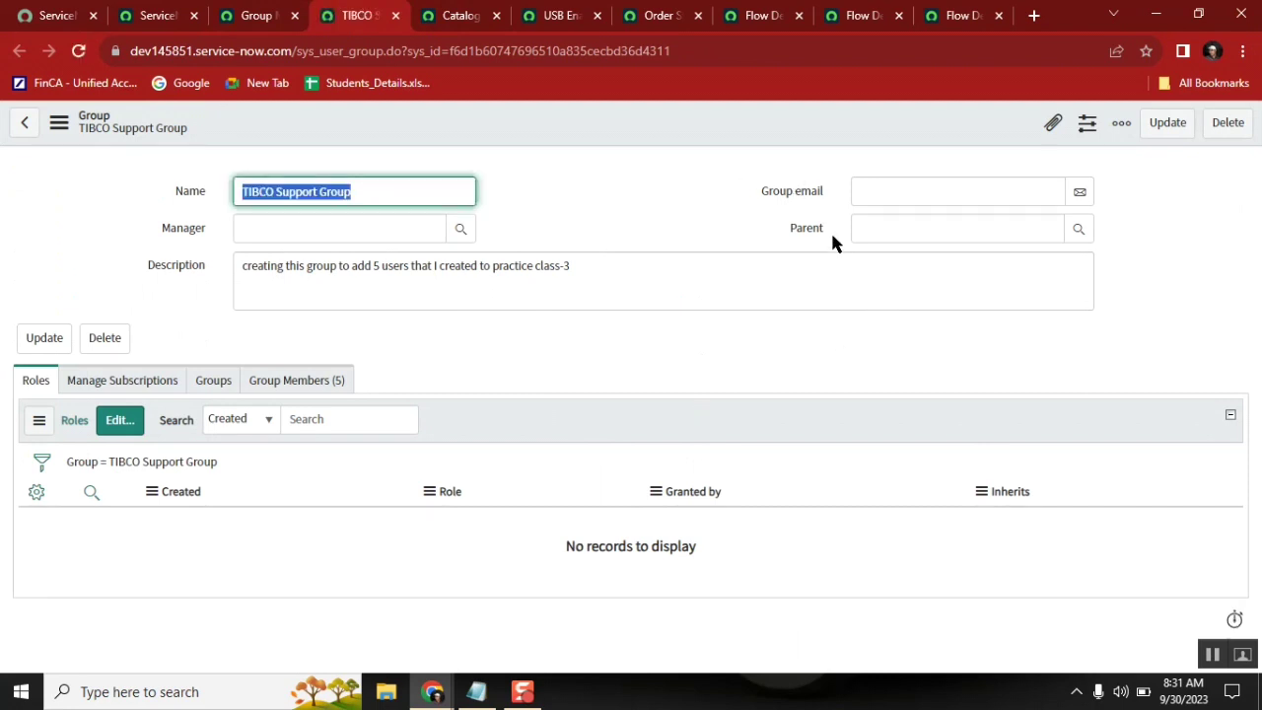
click(59, 124)
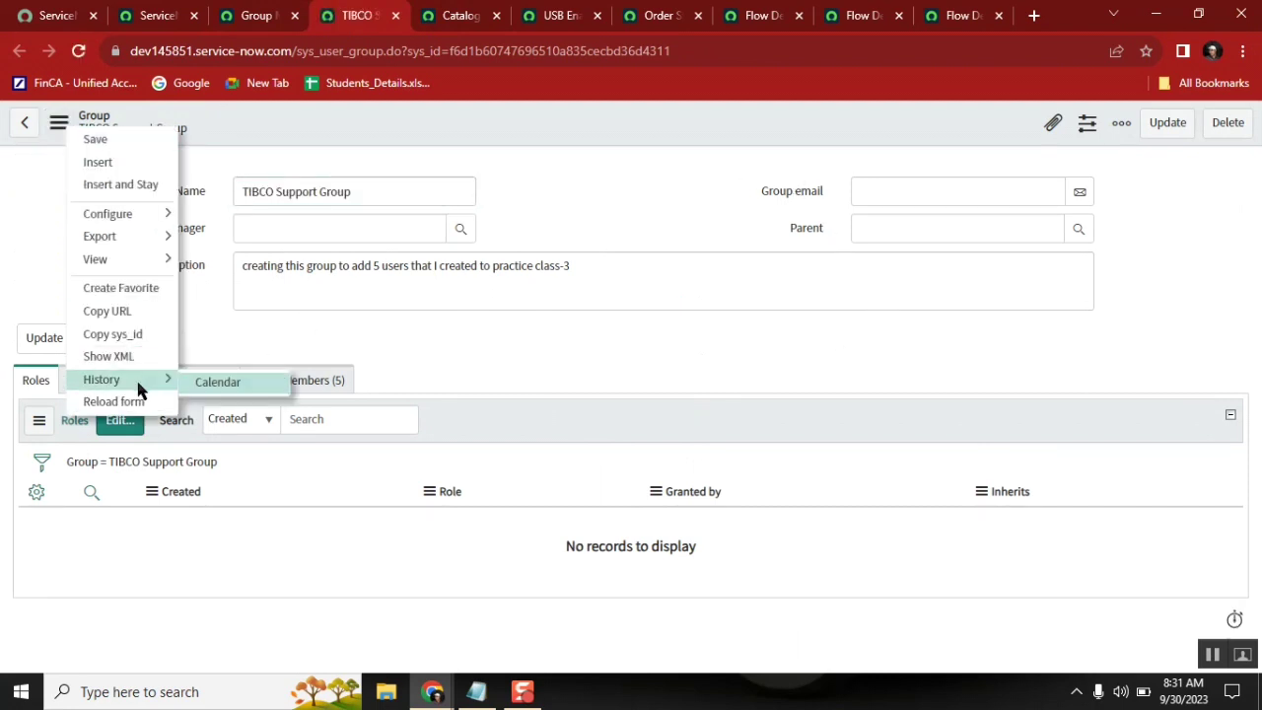
click(120, 357)
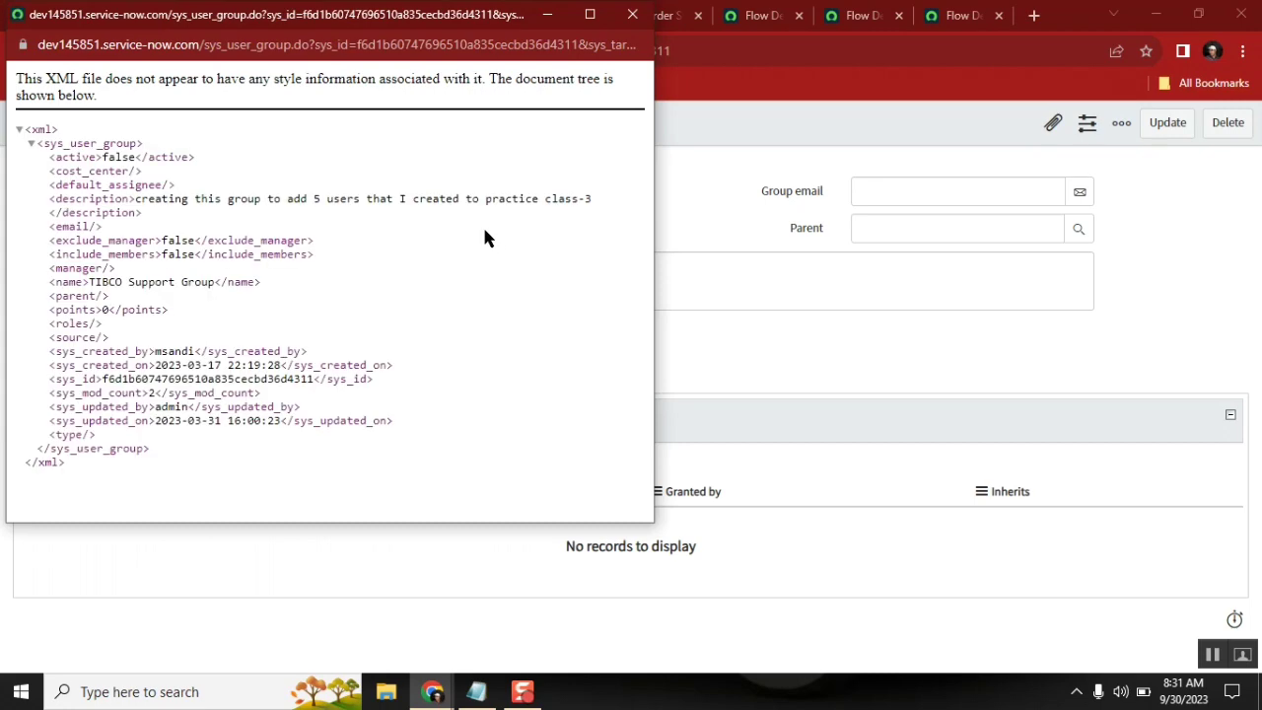
double_click(114, 161)
click(632, 15)
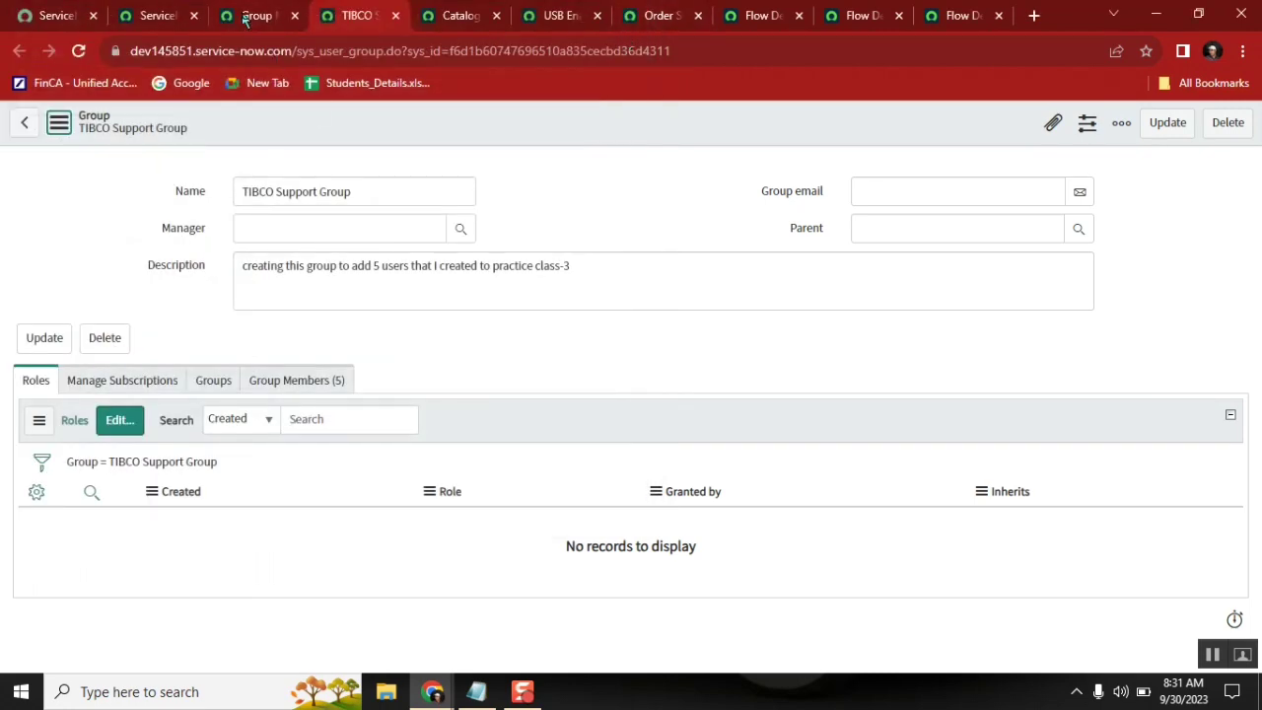
click(245, 19)
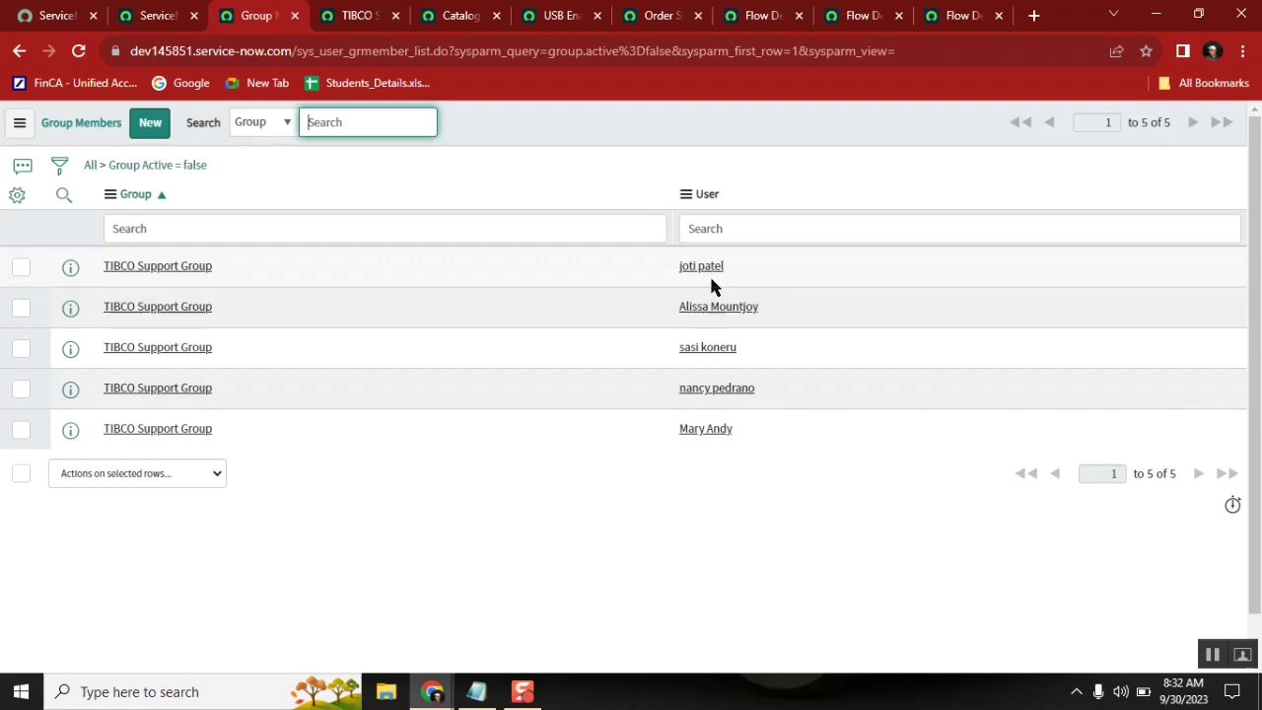
Show related fields in the filter's field list and expand the User record's fields.
click(60, 167)
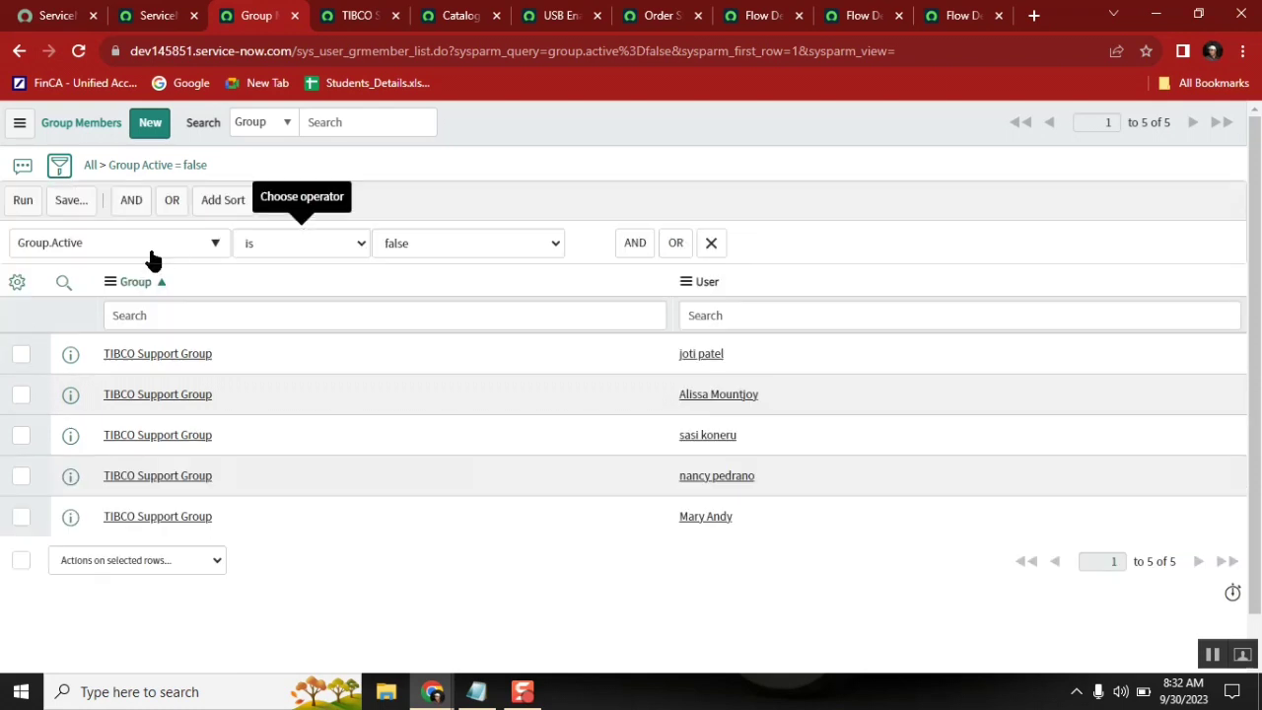
click(165, 249)
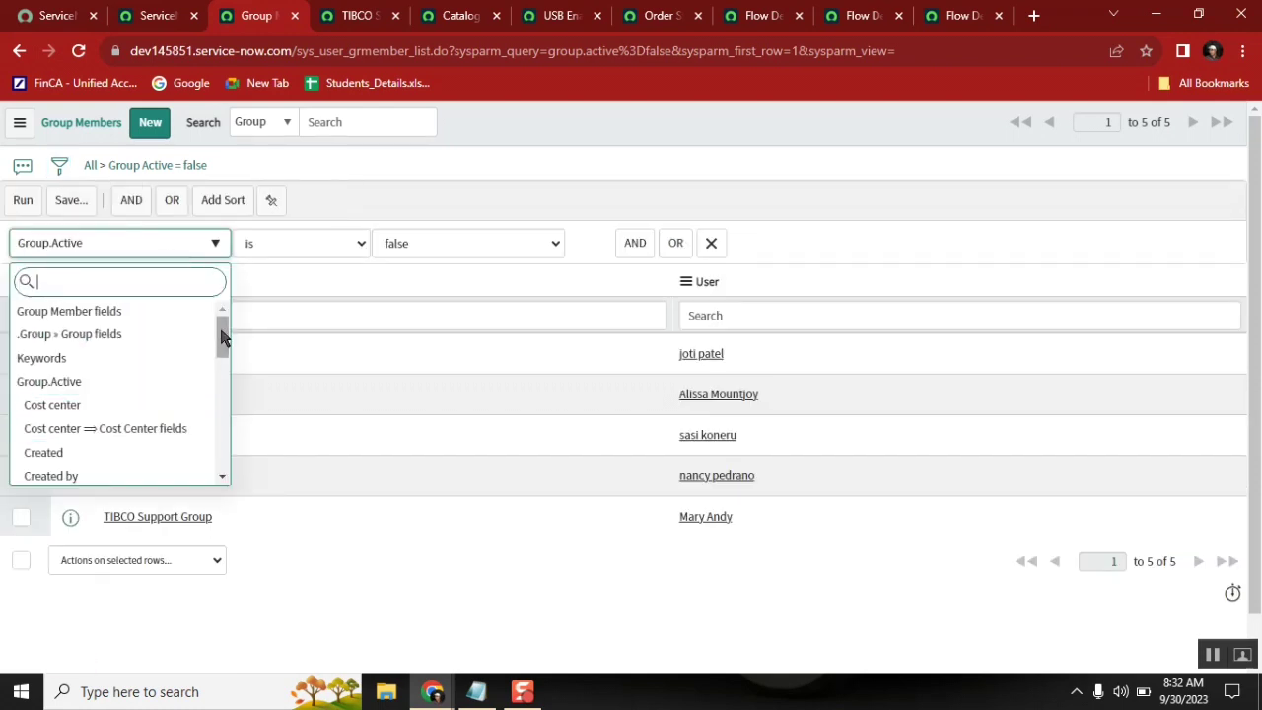
drag(222, 338, 222, 449)
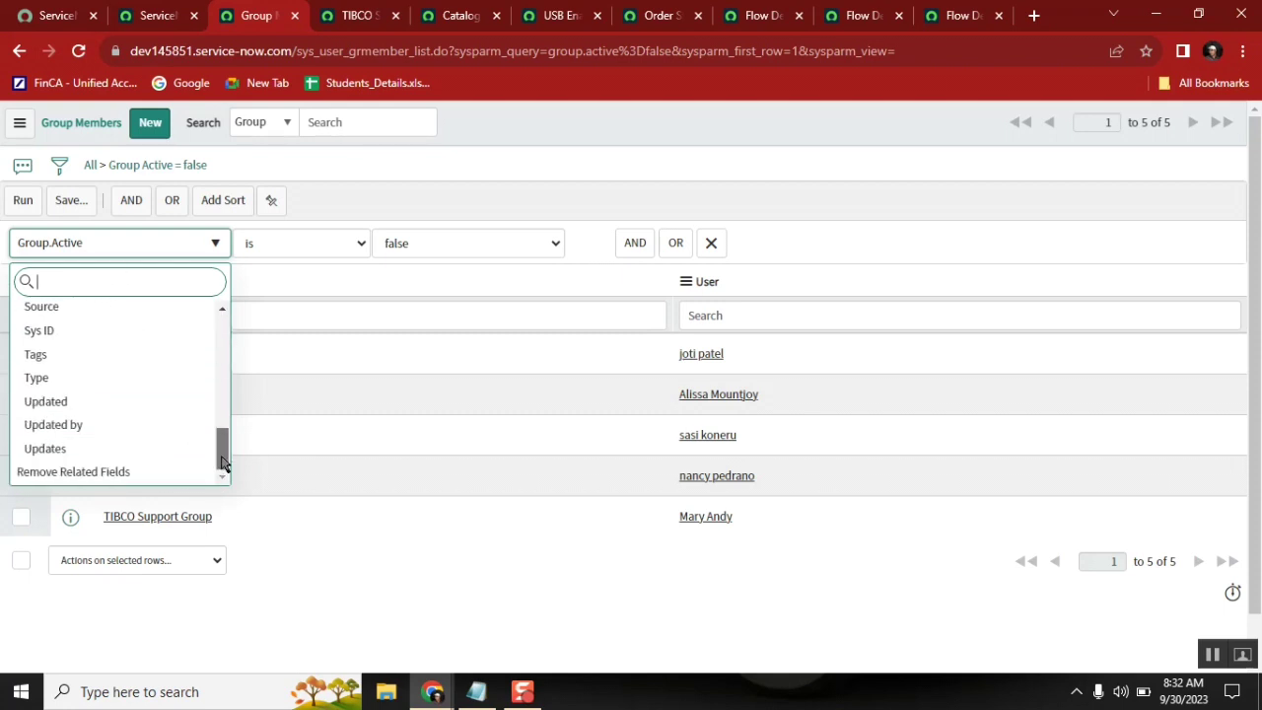
click(164, 474)
click(174, 244)
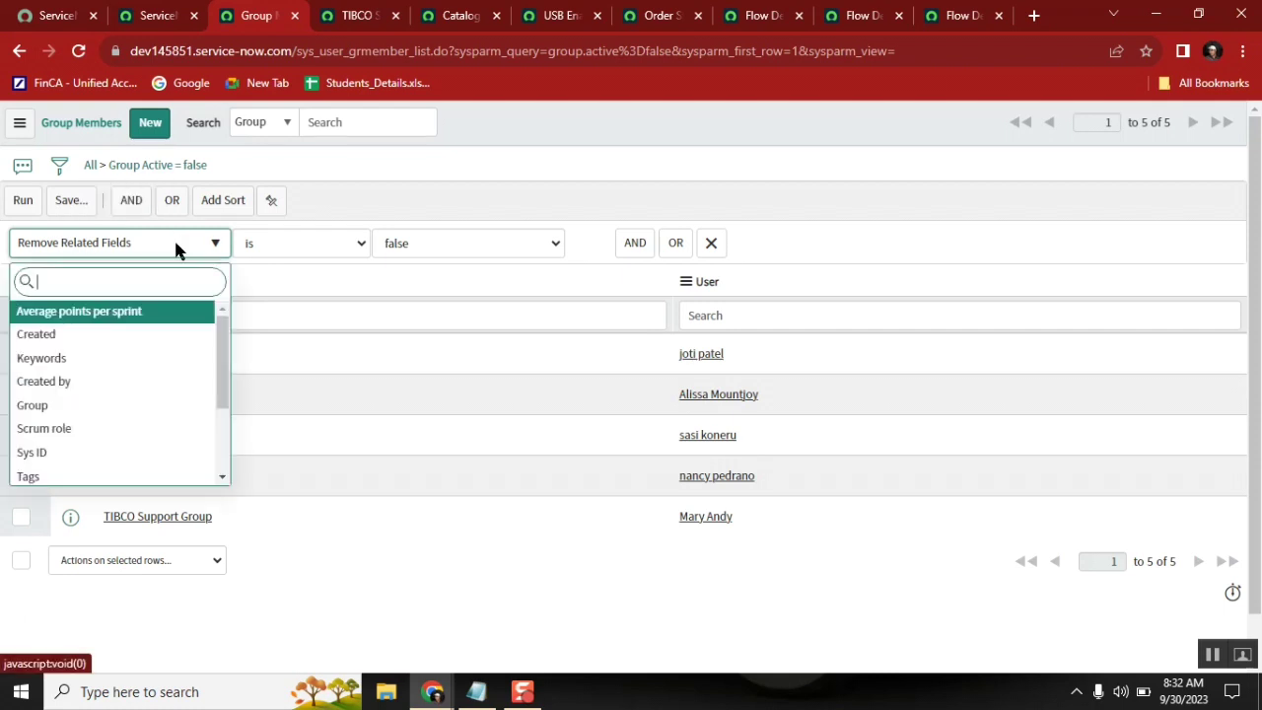
drag(224, 363, 220, 480)
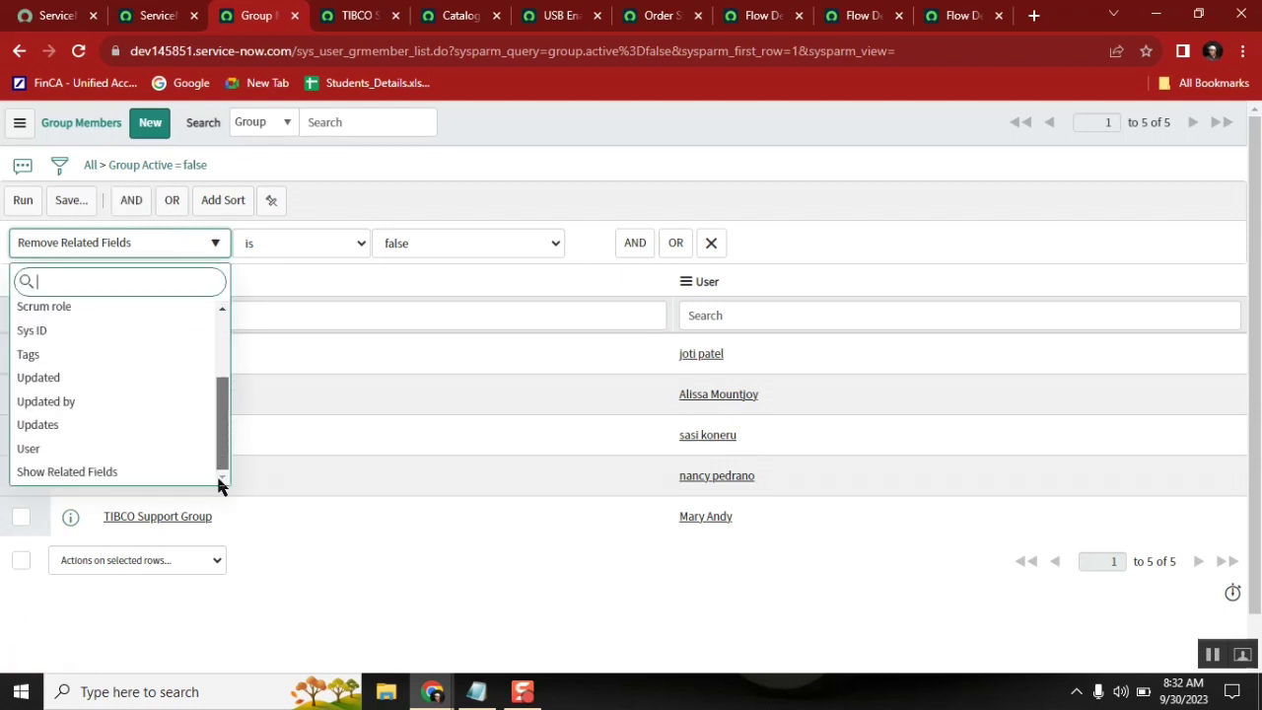
click(106, 473)
click(190, 251)
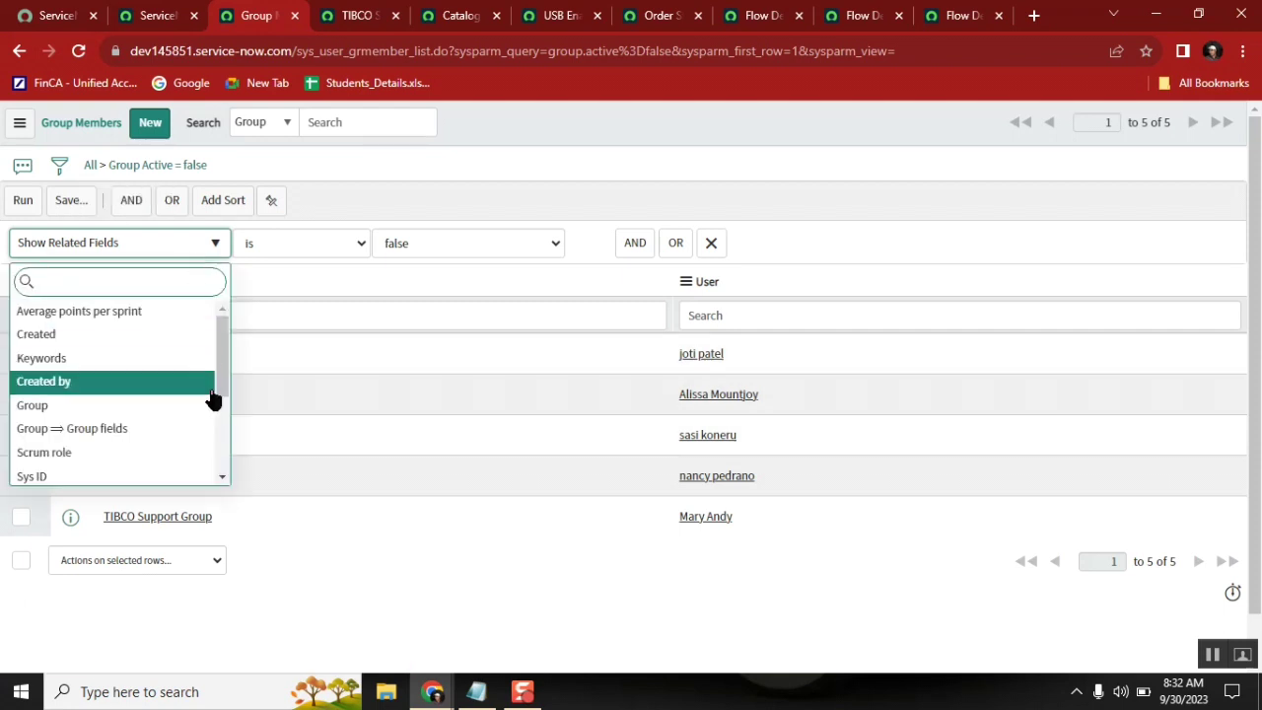
drag(221, 363, 226, 460)
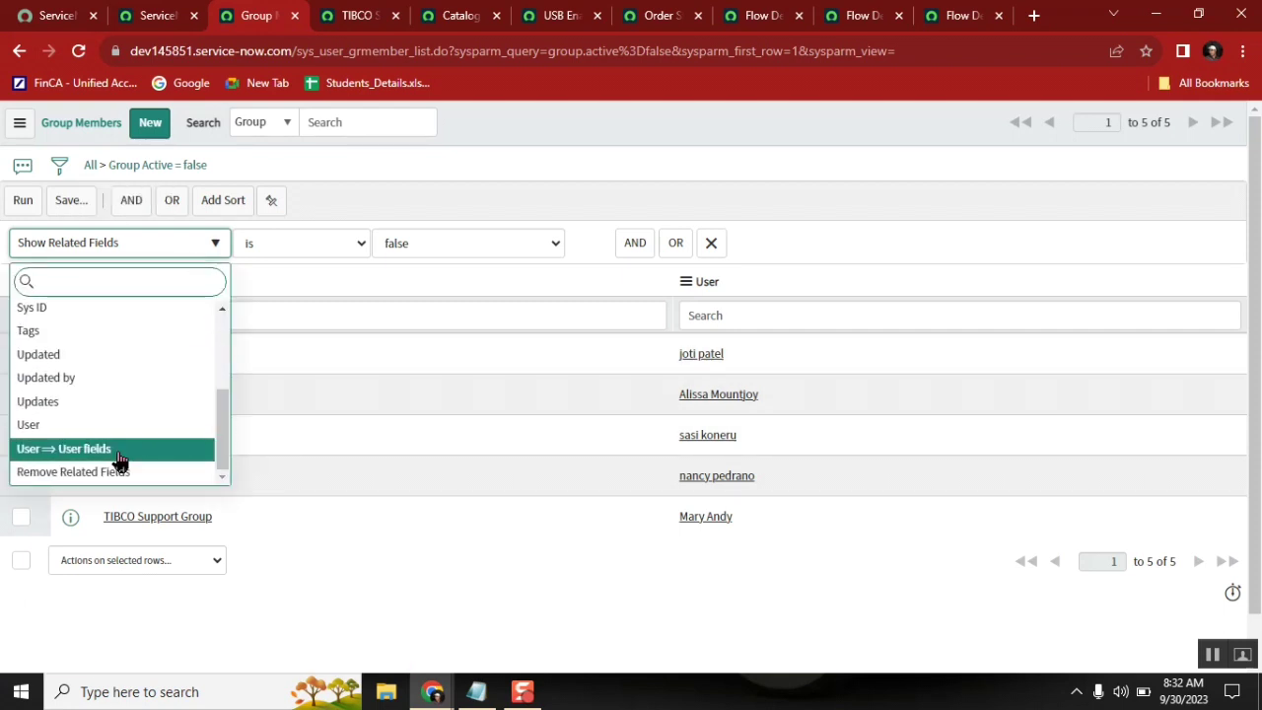
click(237, 411)
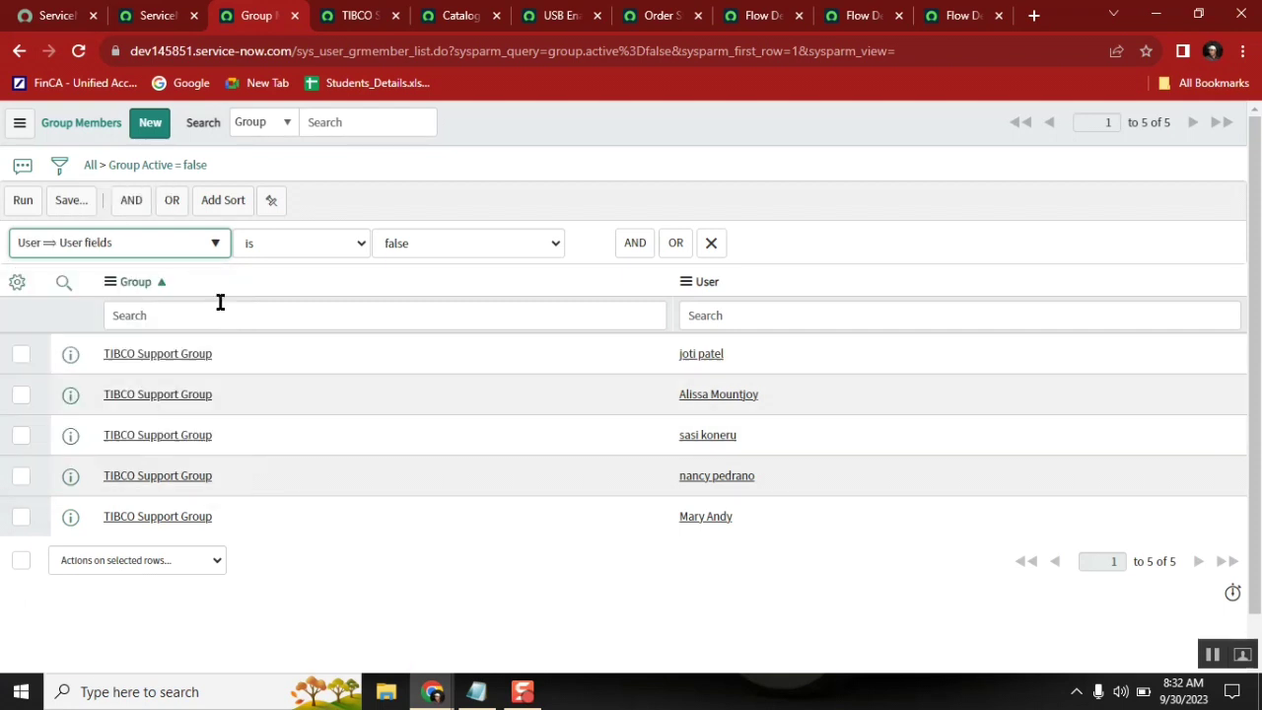
Base the filter condition on User ⇒ Active and run it.
click(175, 254)
click(111, 385)
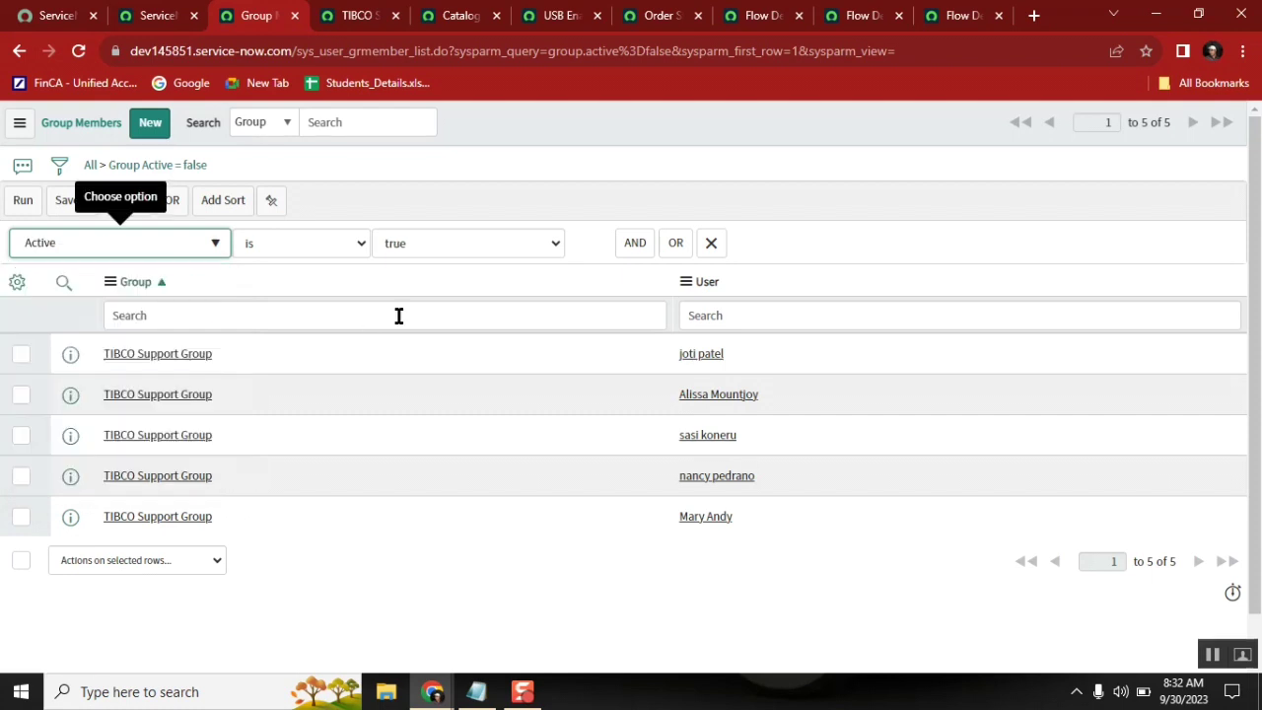
click(438, 237)
click(429, 205)
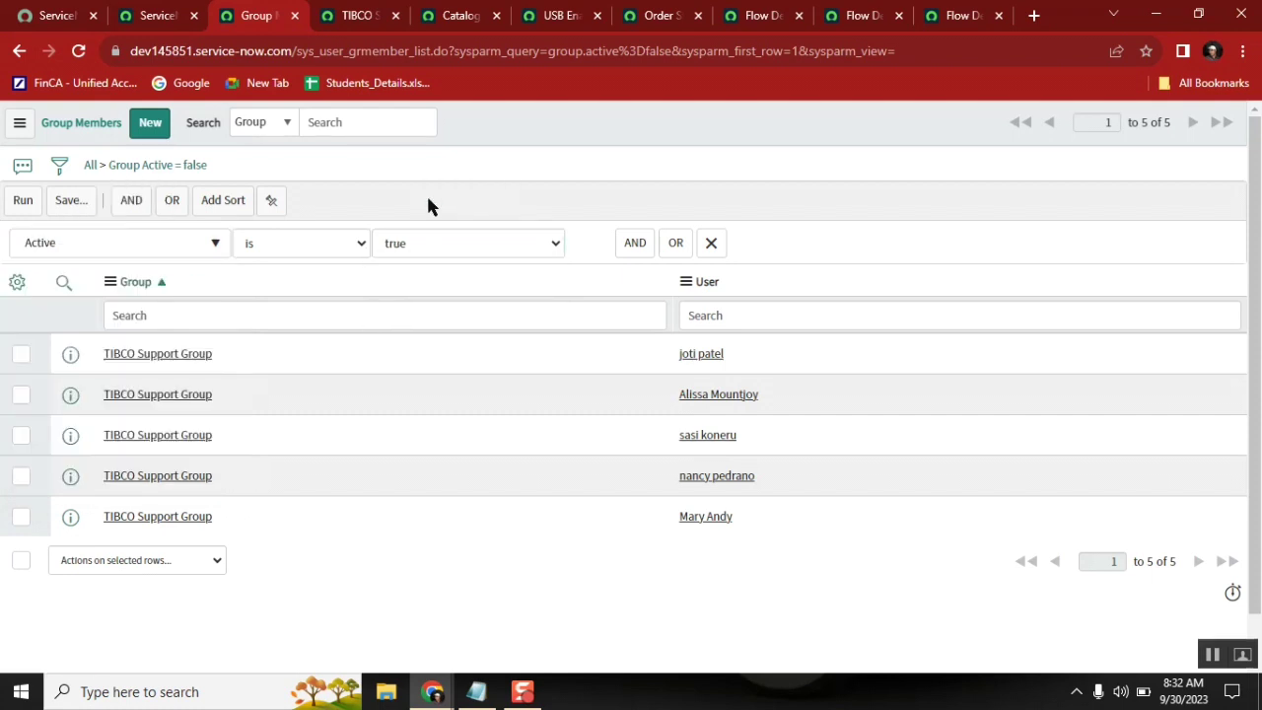
click(190, 248)
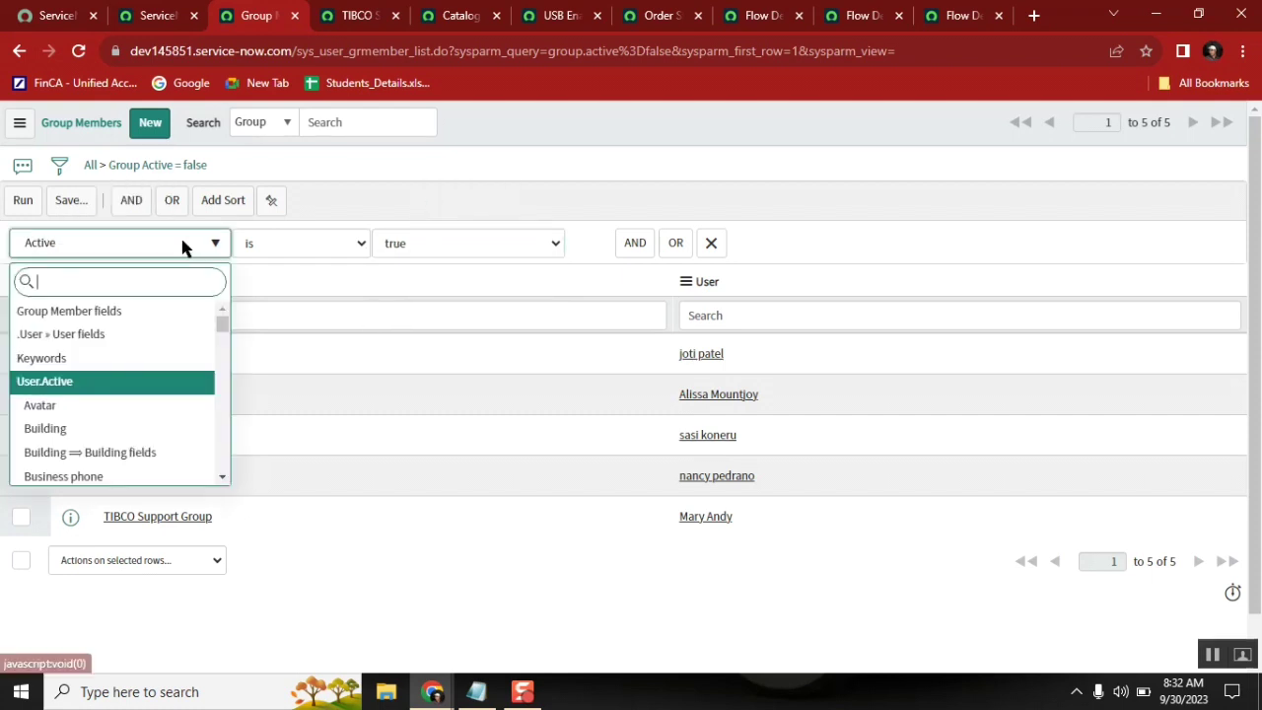
click(168, 385)
click(24, 200)
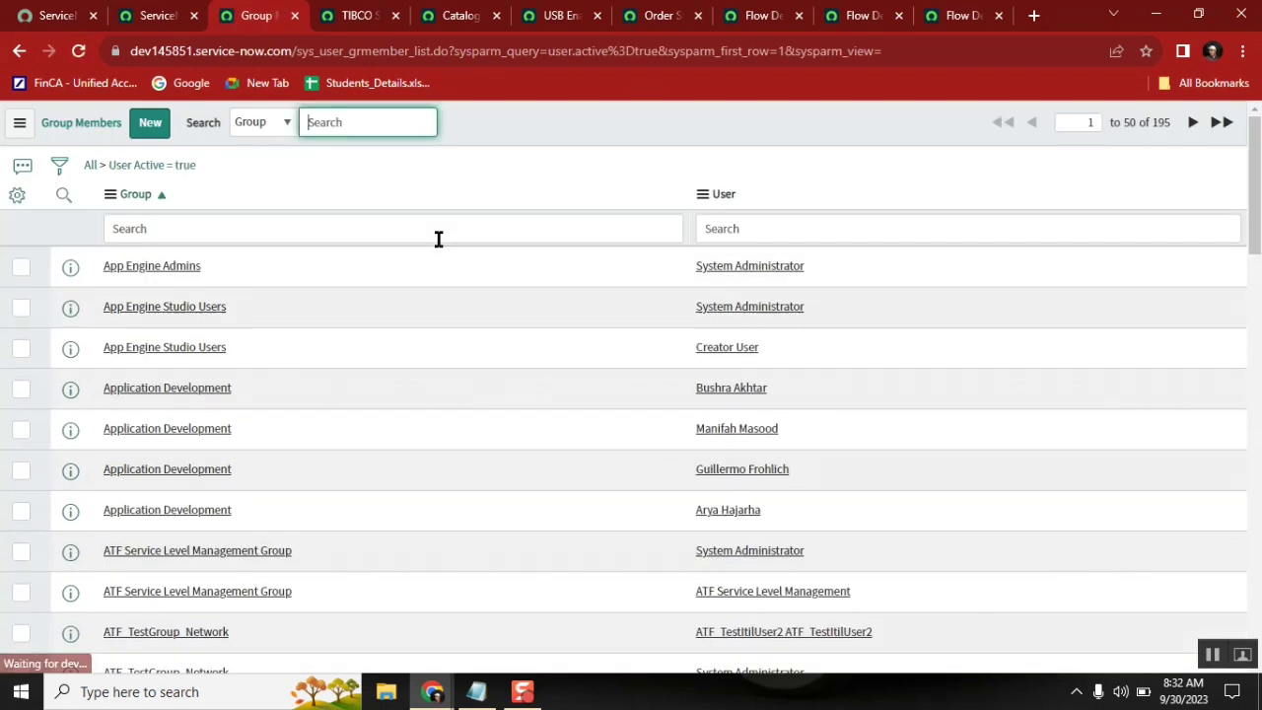
Change the User Active value to false and rerun, leaving 20 memberships.
click(60, 168)
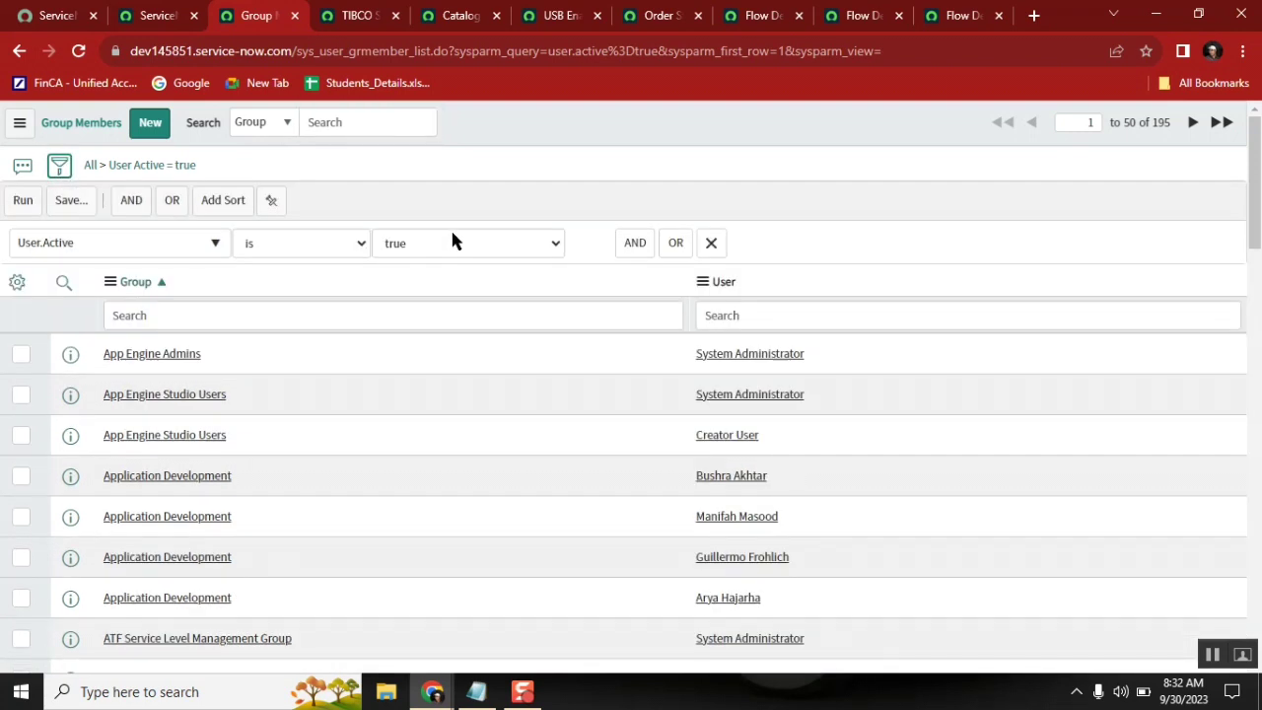
click(453, 243)
click(443, 284)
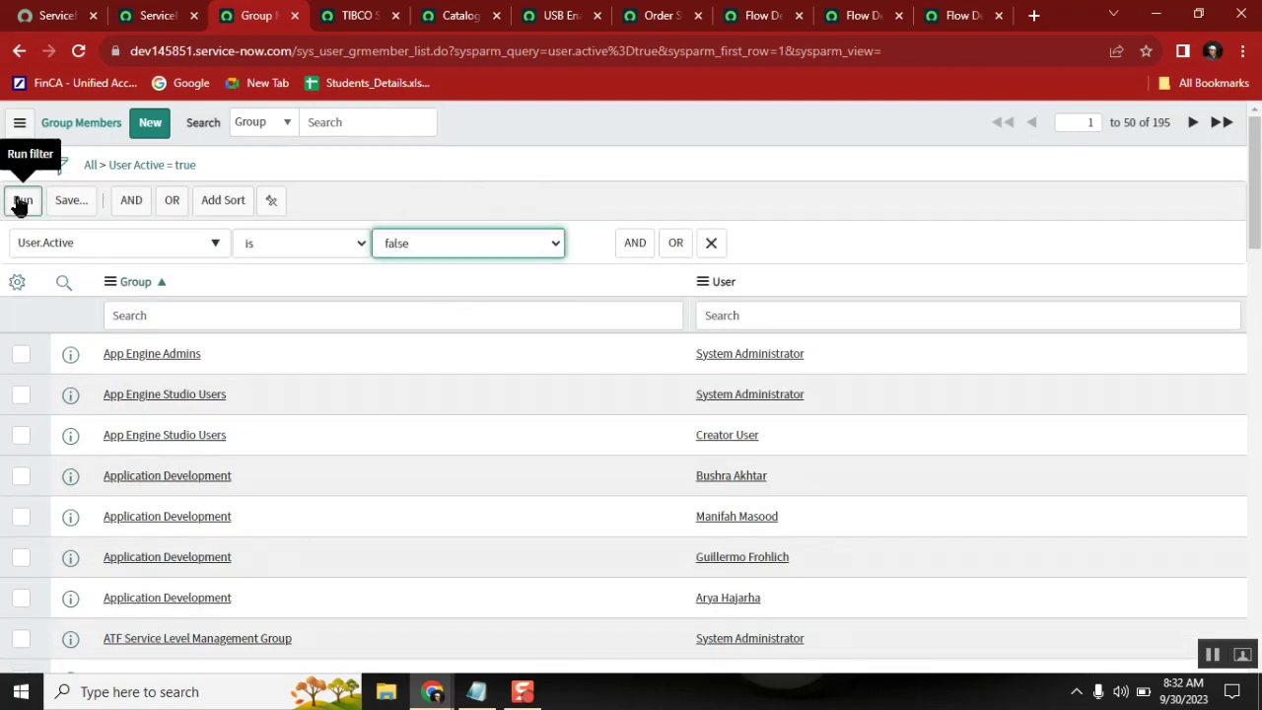
click(21, 203)
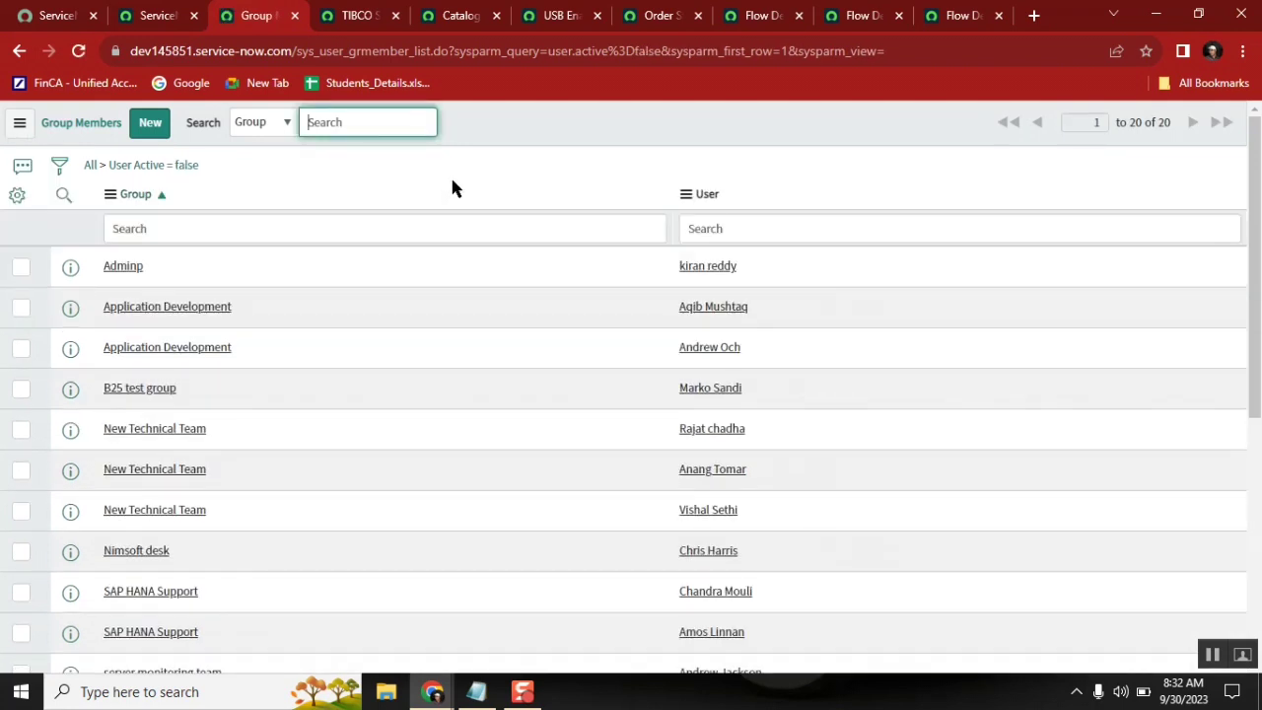
View the first inactive user's record in a new tab, close it, then bring Notepad forward.
ctrl+click(721, 280)
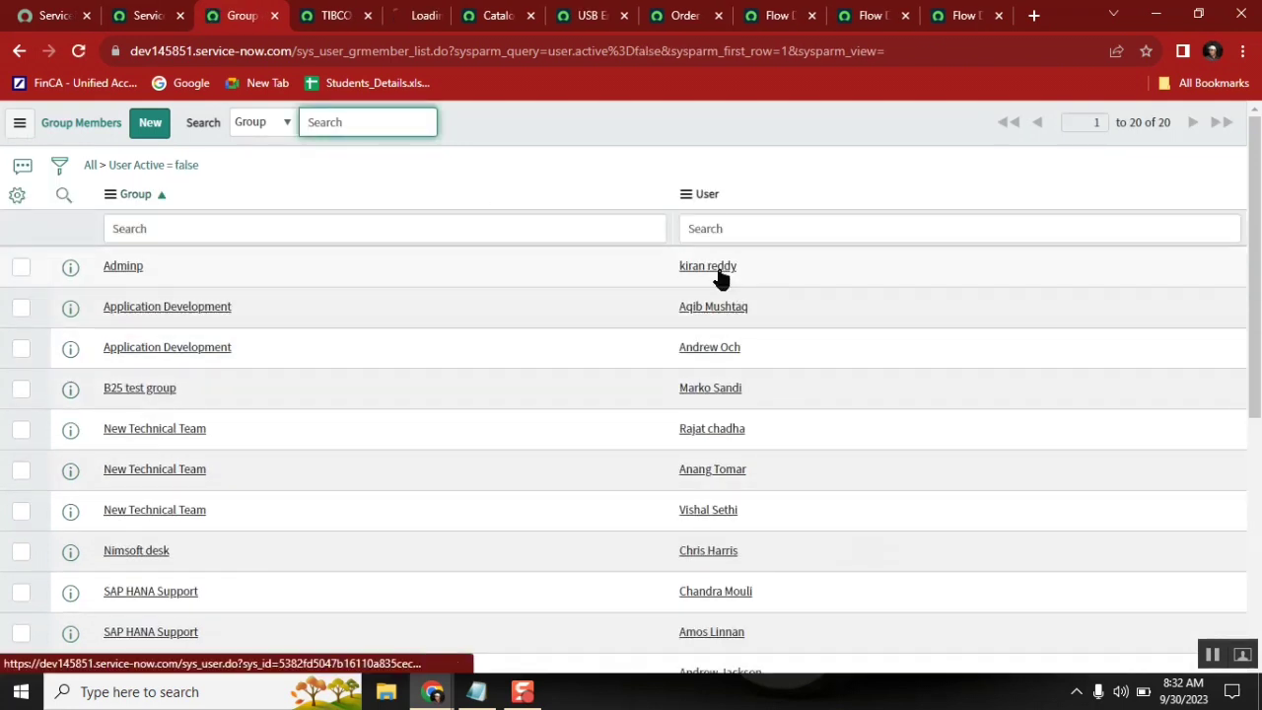
click(418, 15)
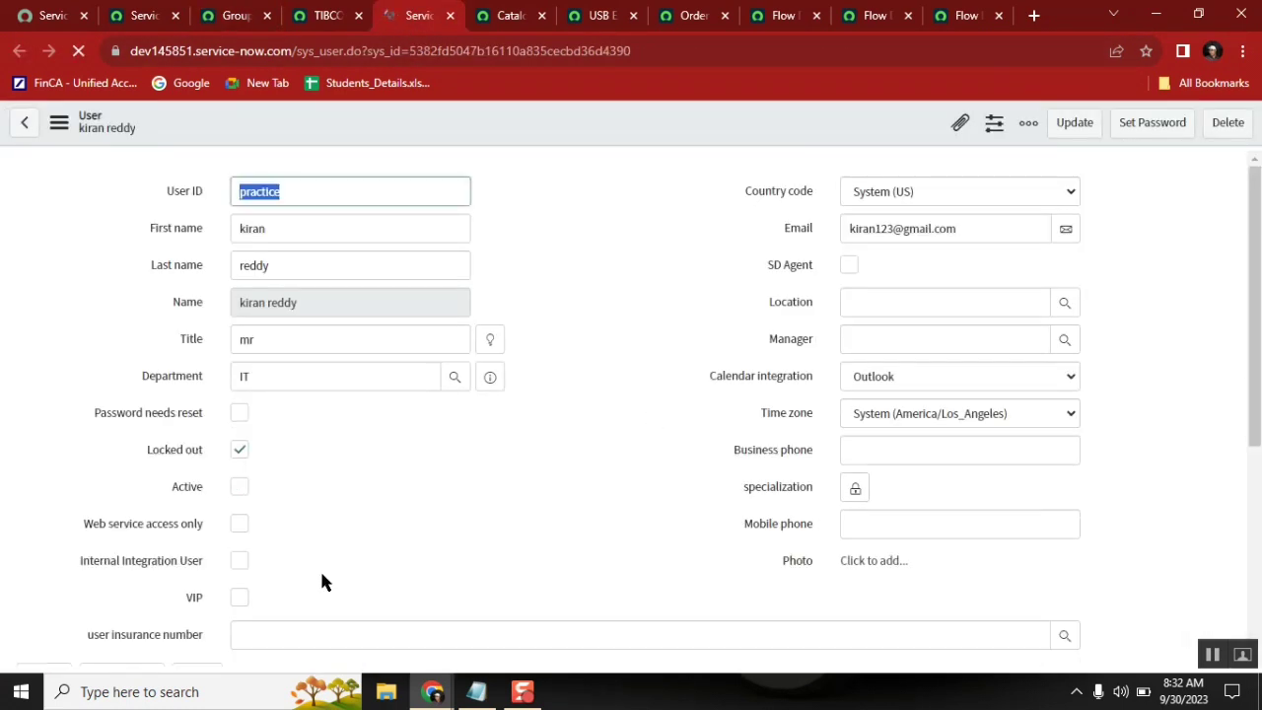
click(451, 16)
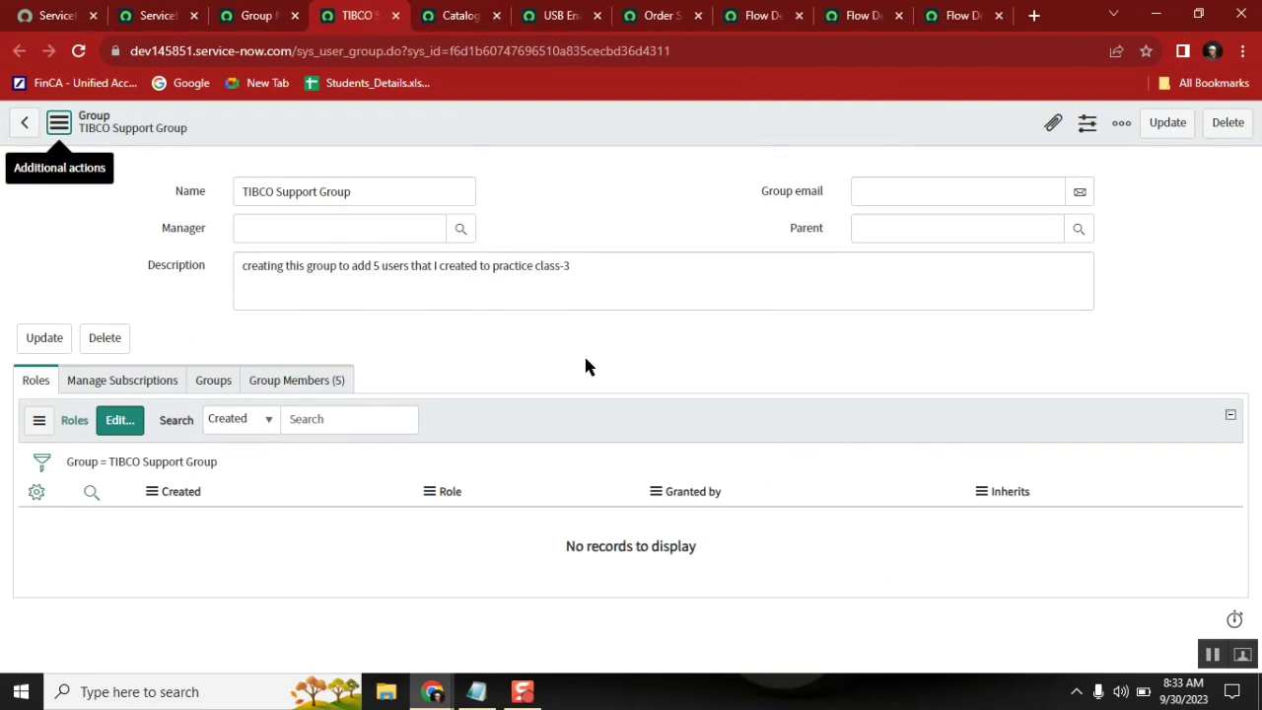
click(243, 22)
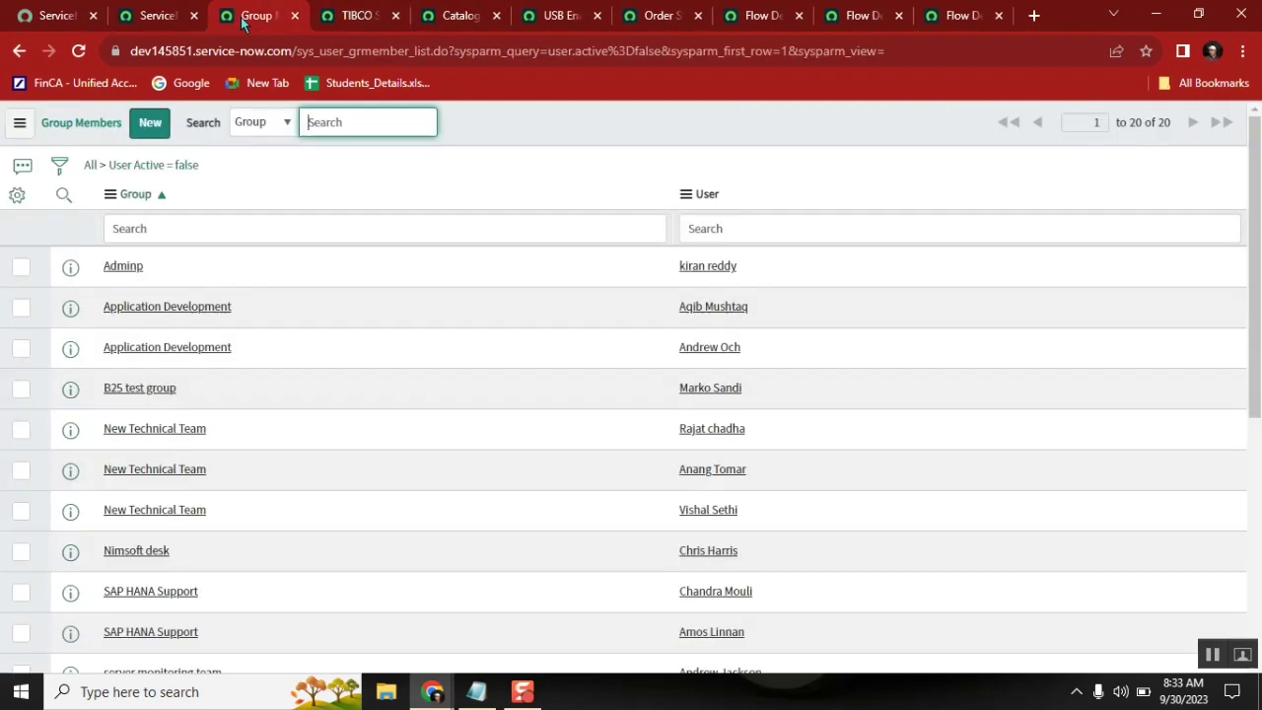
click(346, 24)
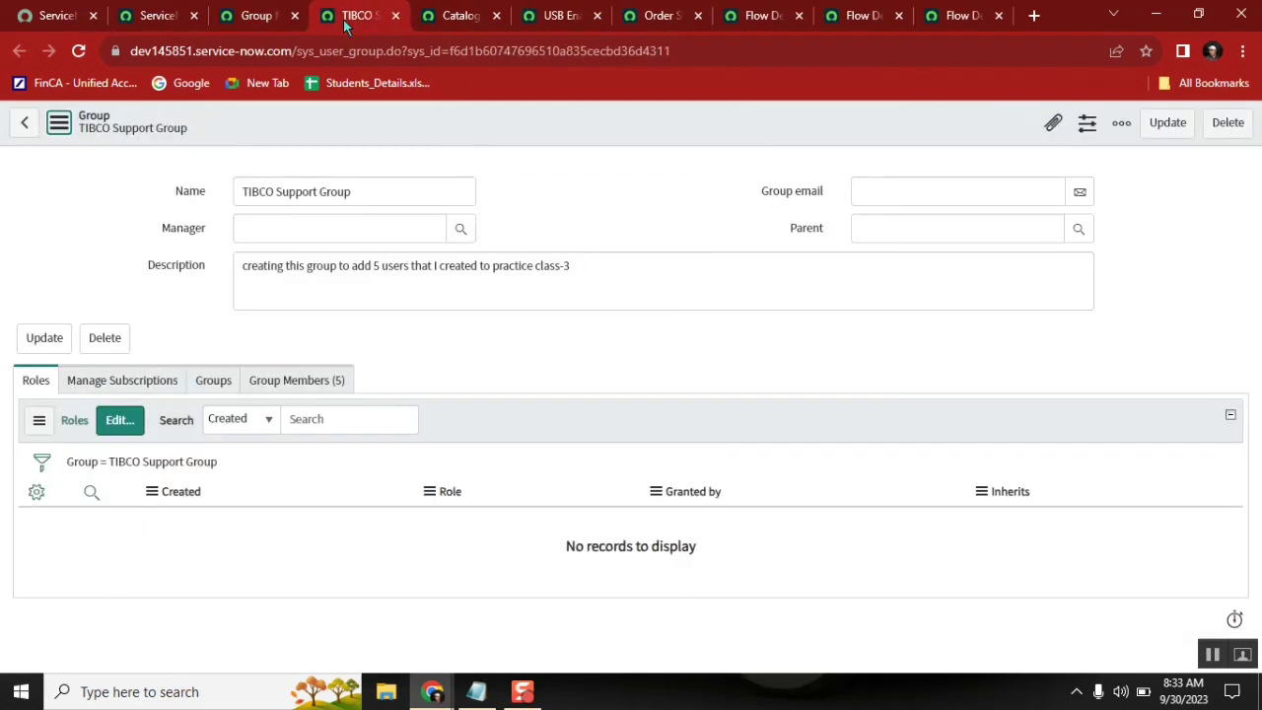
click(244, 19)
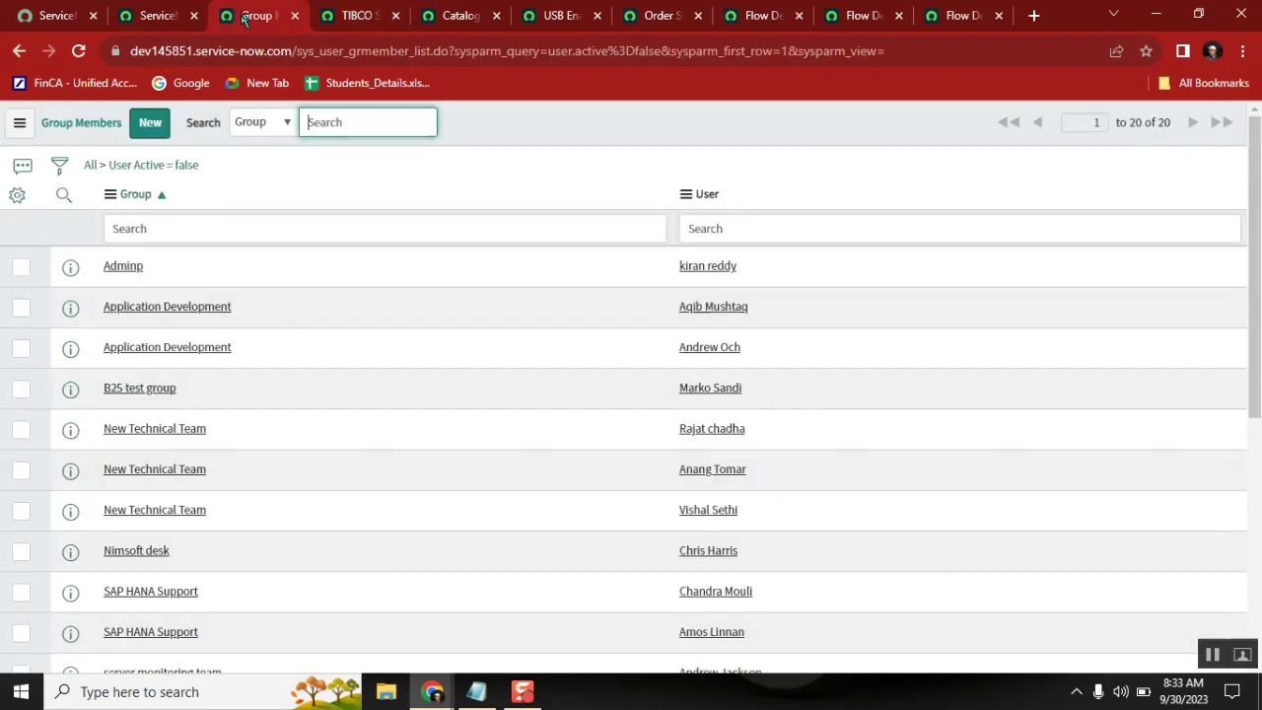
click(476, 691)
click(483, 427)
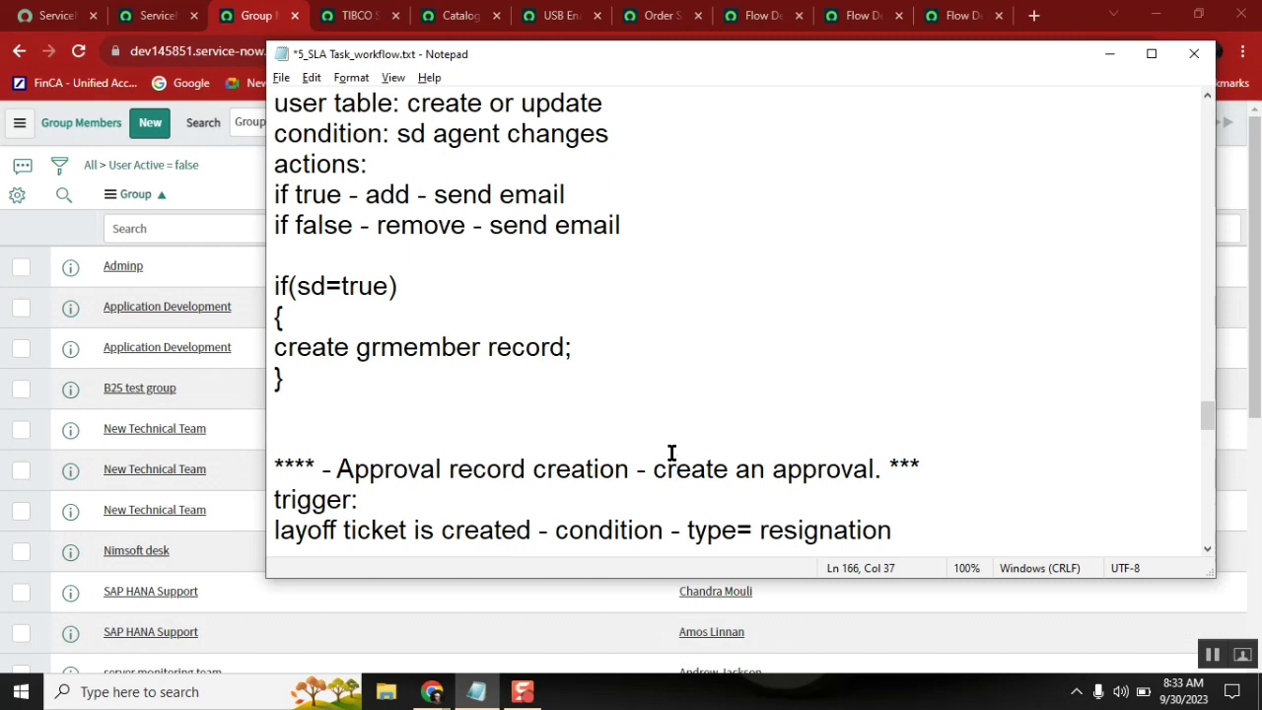
Under clean up activity, write the 'user or group inactive' condition and the remove-user-from-all-groups rule.
key(ctrl+End)
click(332, 251)
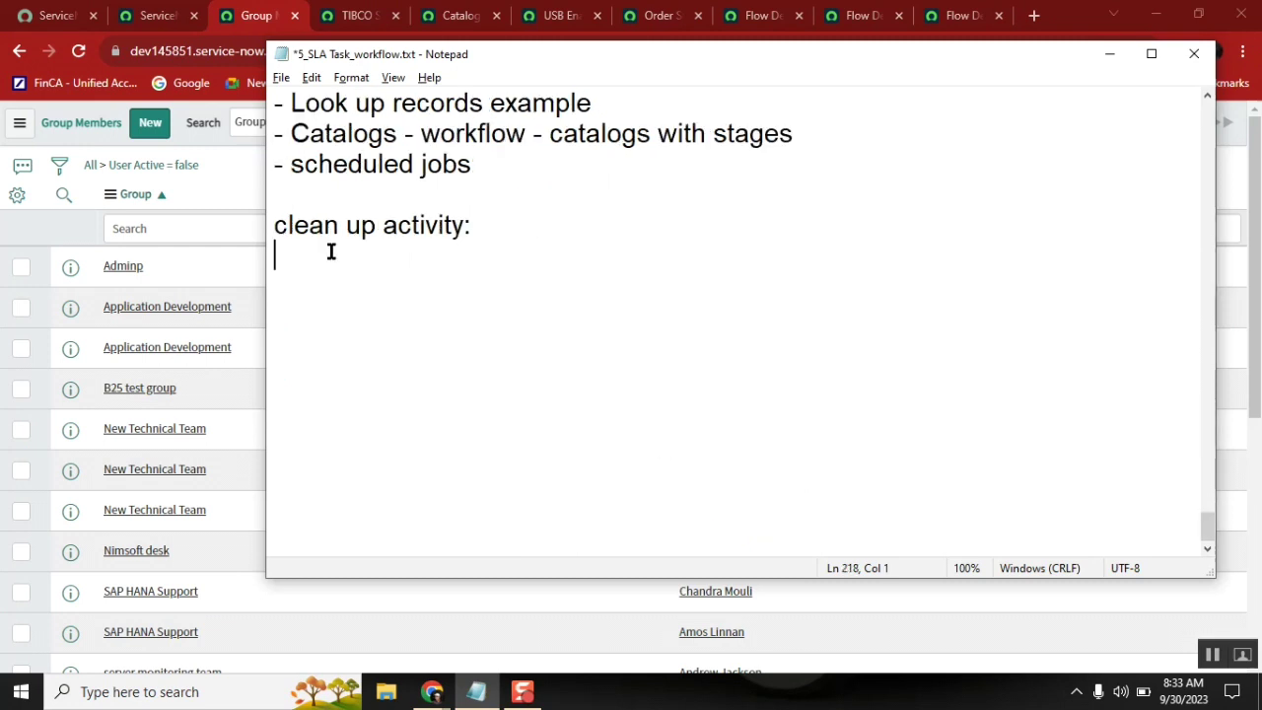
text(if user)
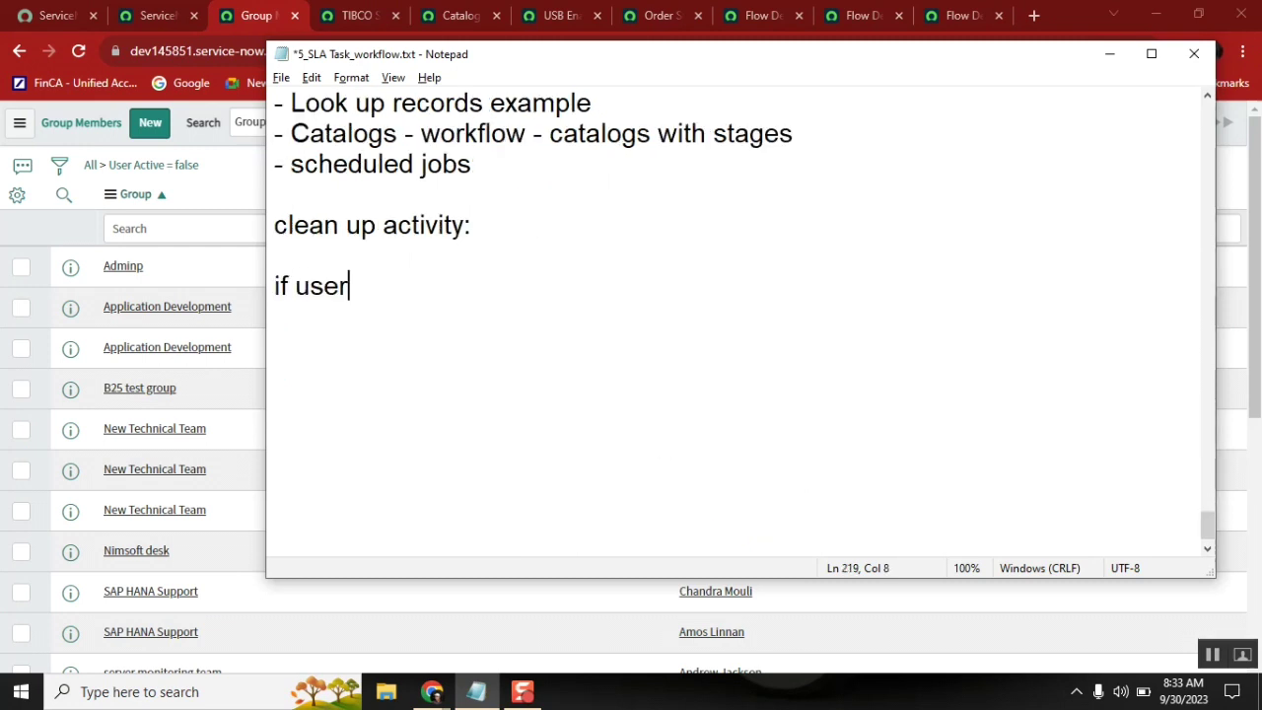
text( is ina)
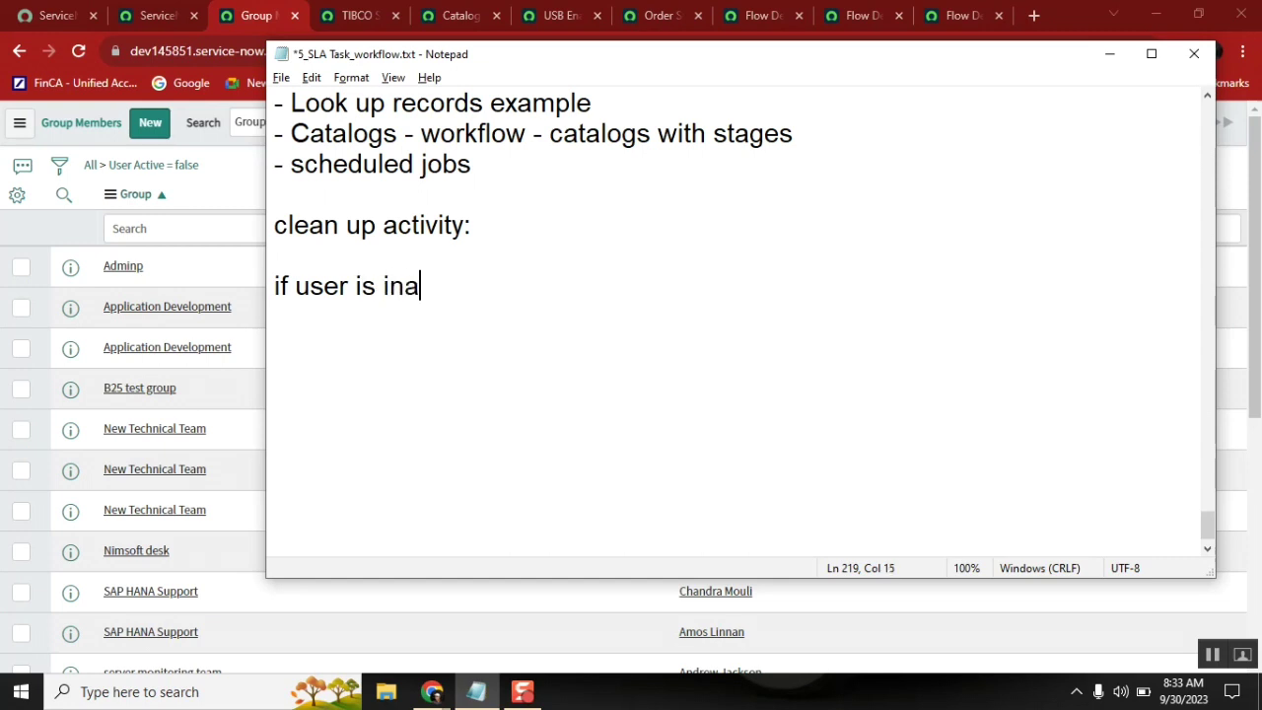
text(ctive o )
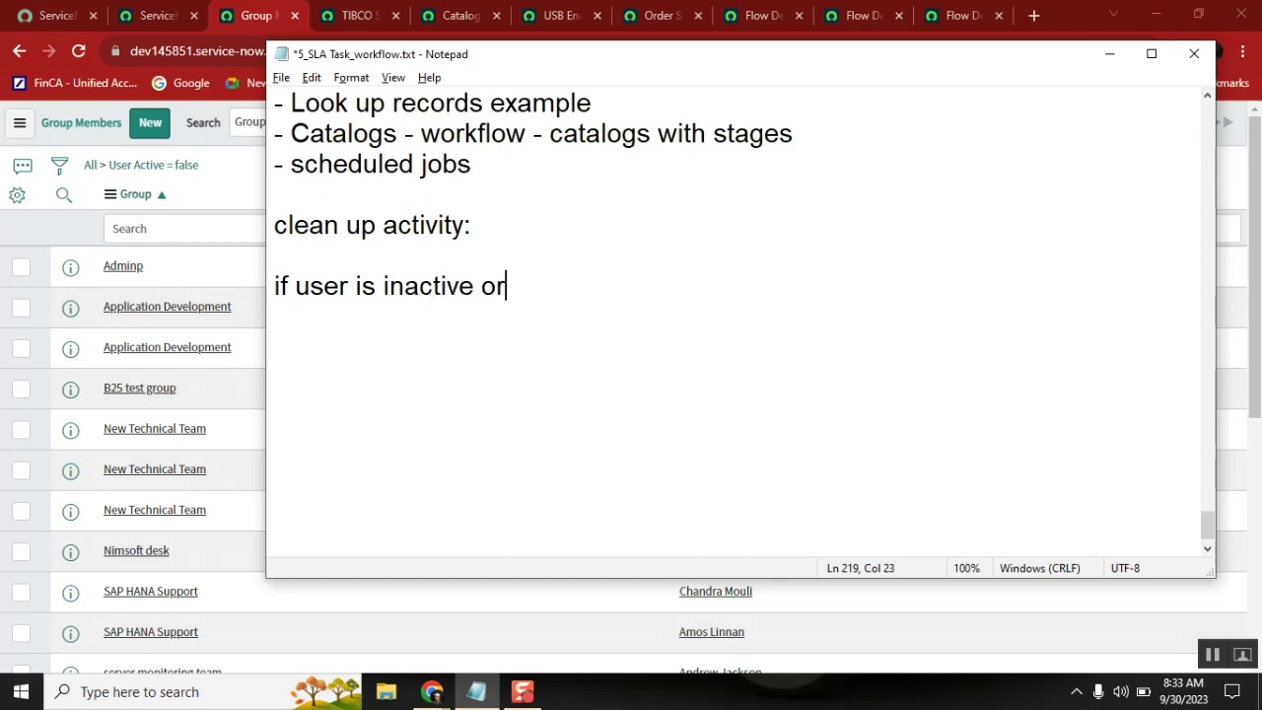
text( group inac)
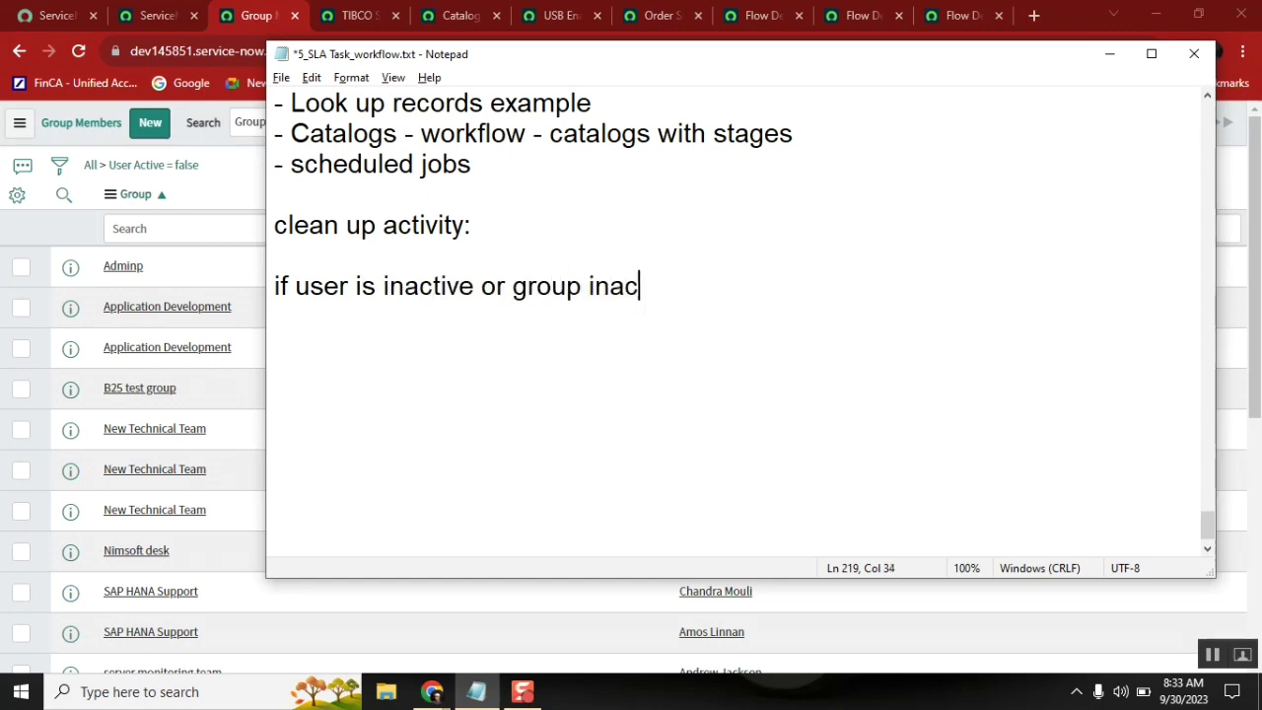
text(tive)
key(Return)
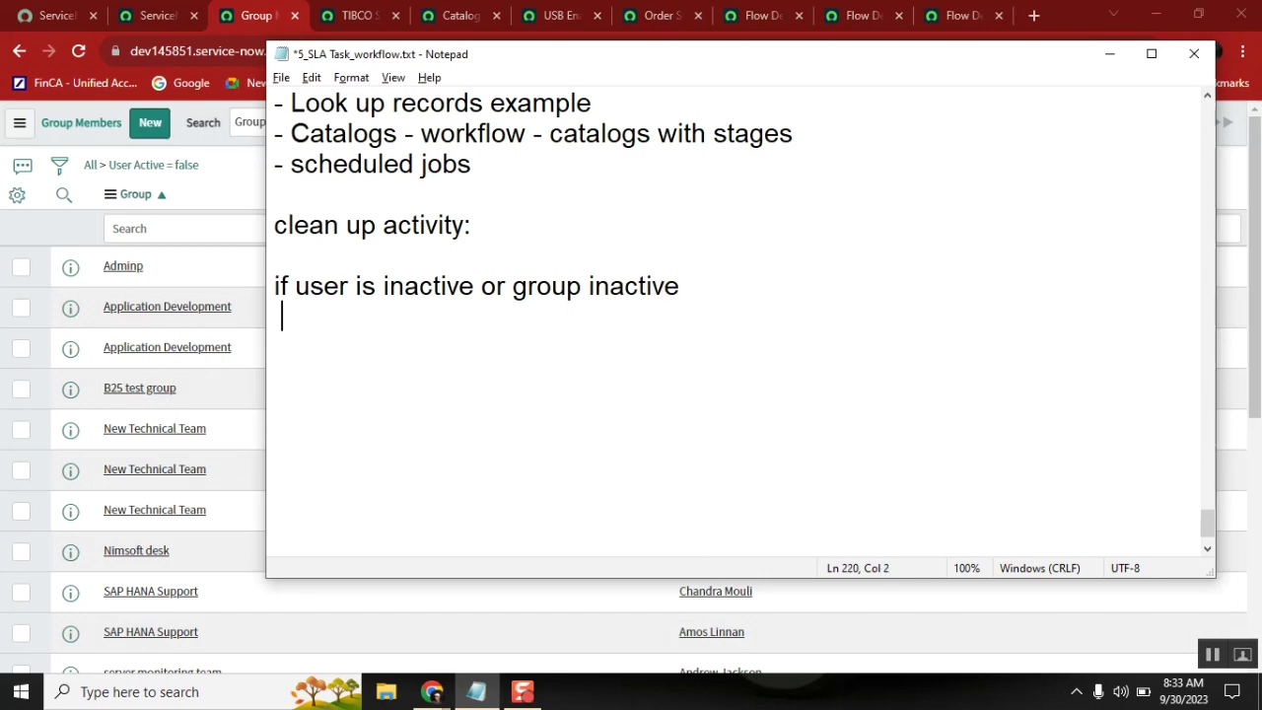
text(- if user - remov)
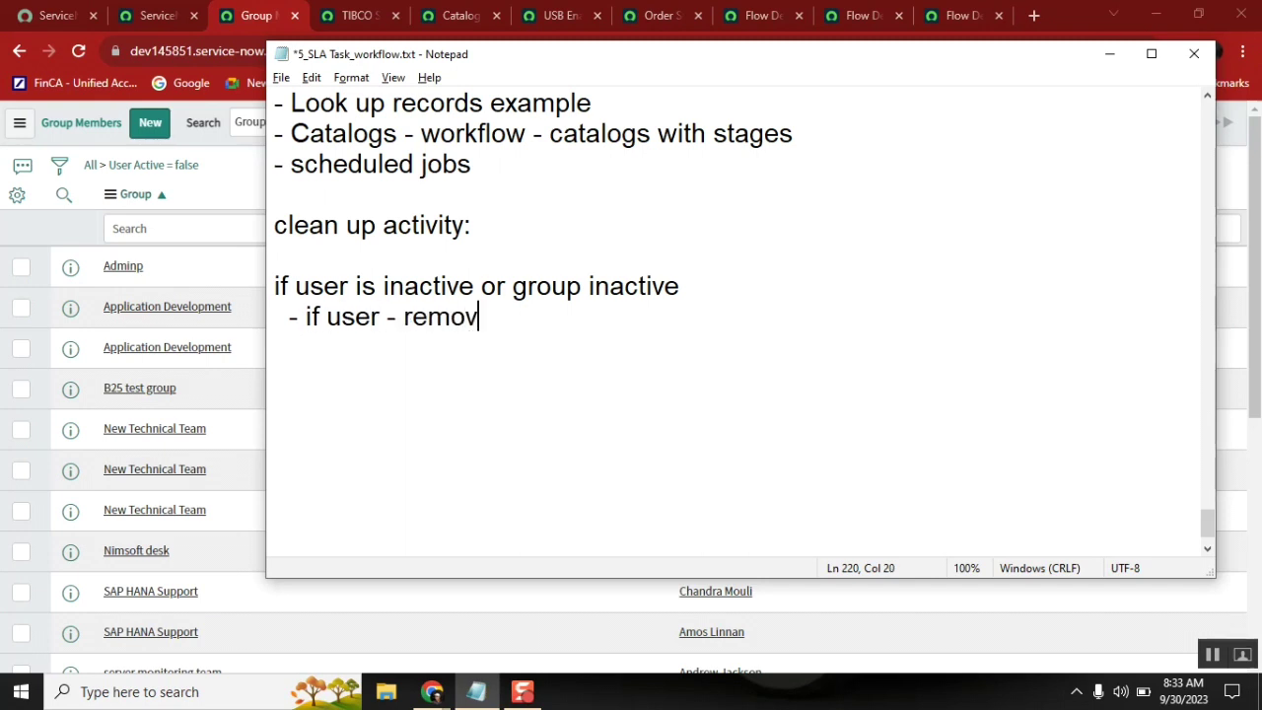
text(e the use)
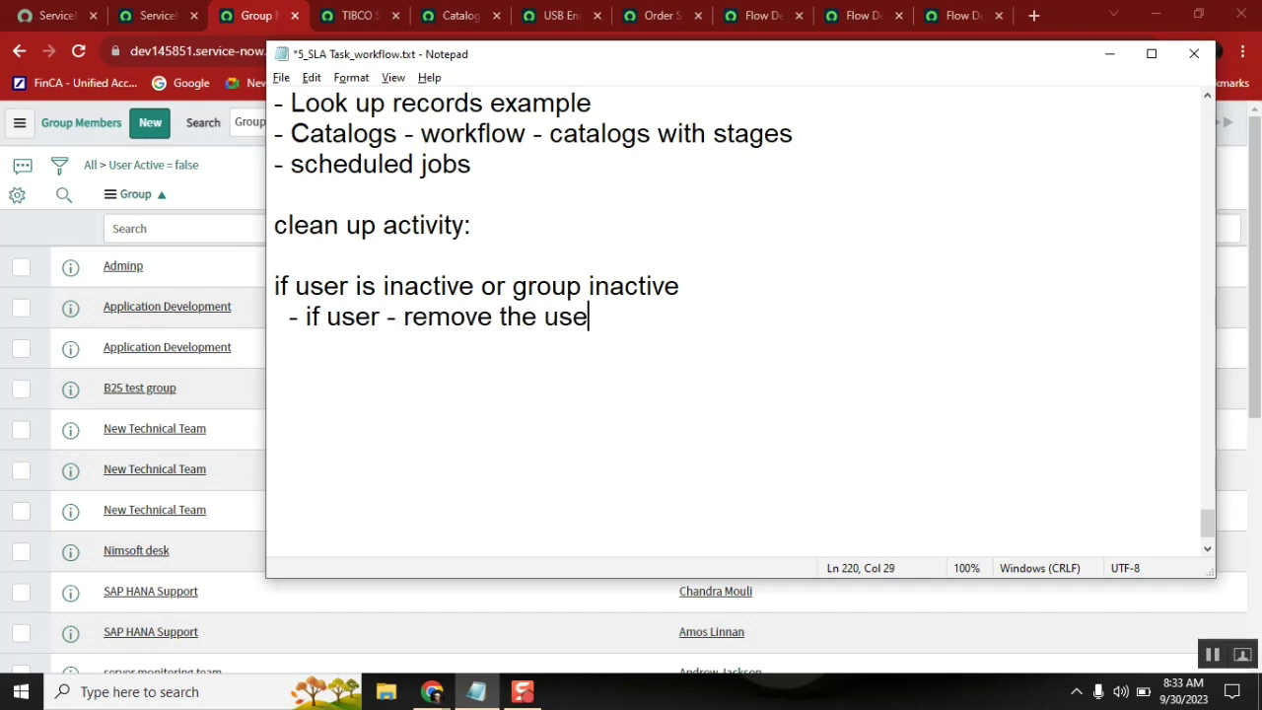
text(r account fr)
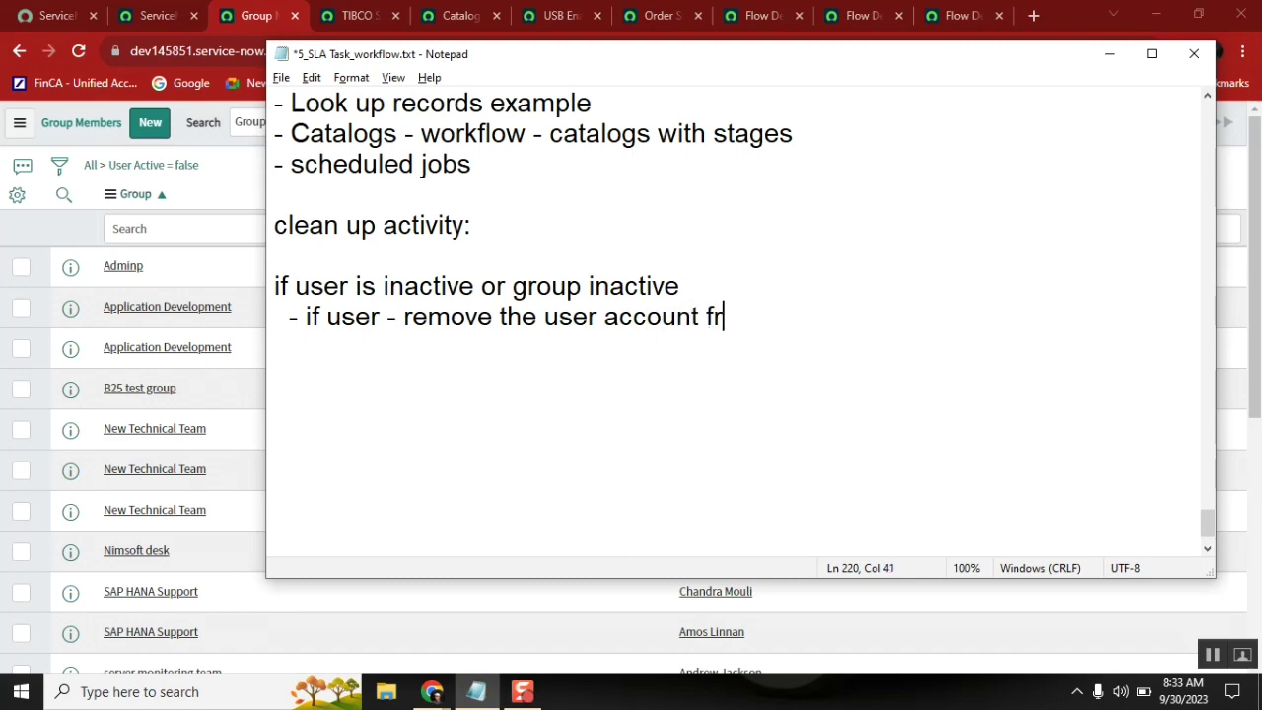
text(om all the a)
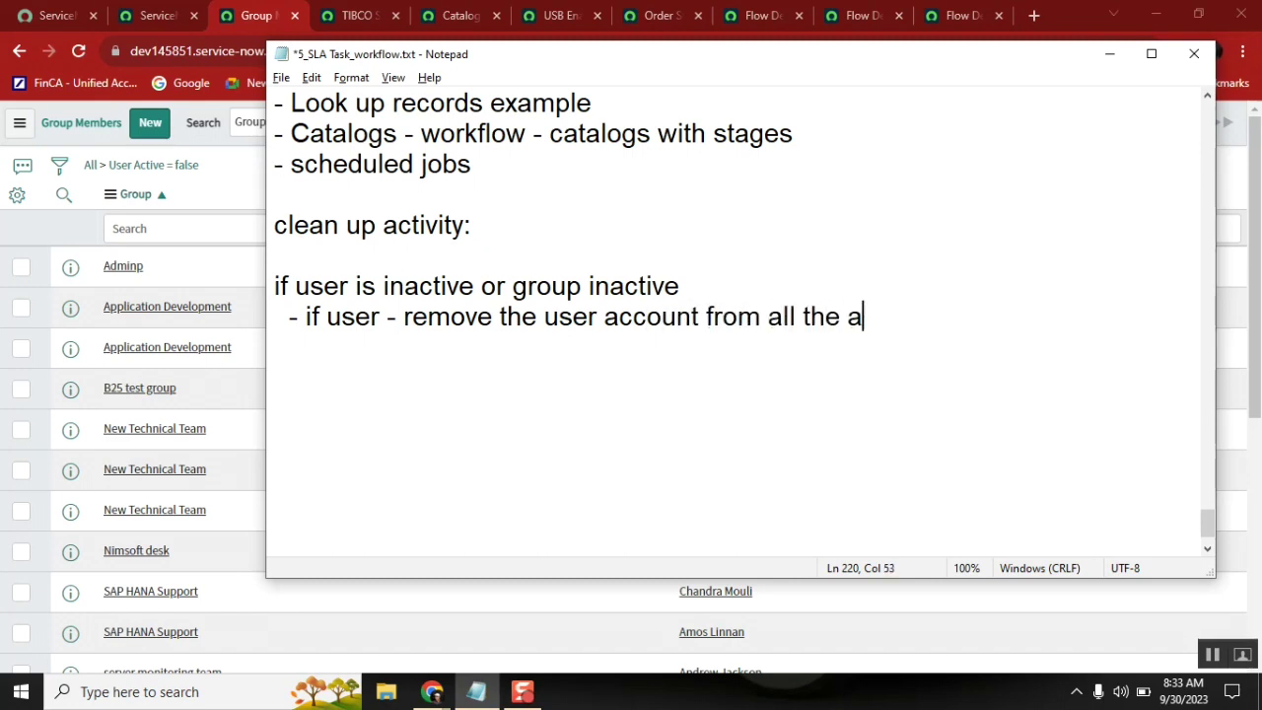
text(dded groups)
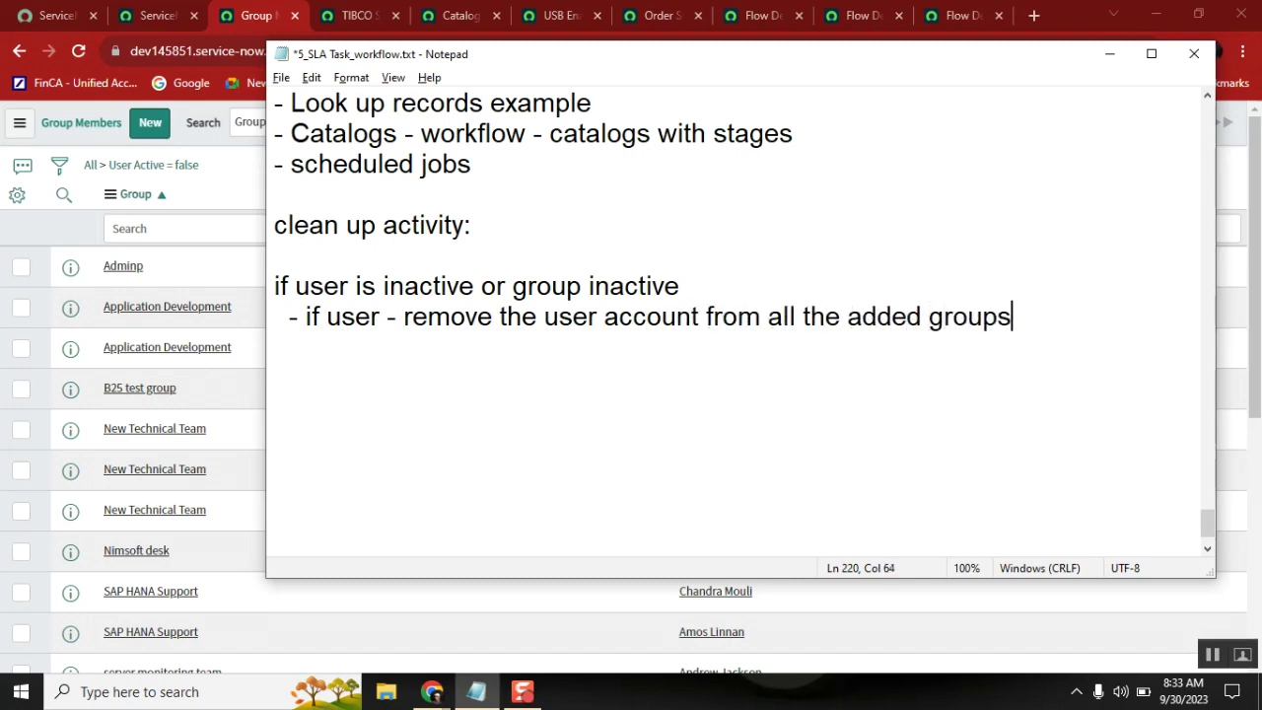
key(Return)
Add the rule '- if group - remove all user' and prefix the condition line with '->'.
text(- if grup)
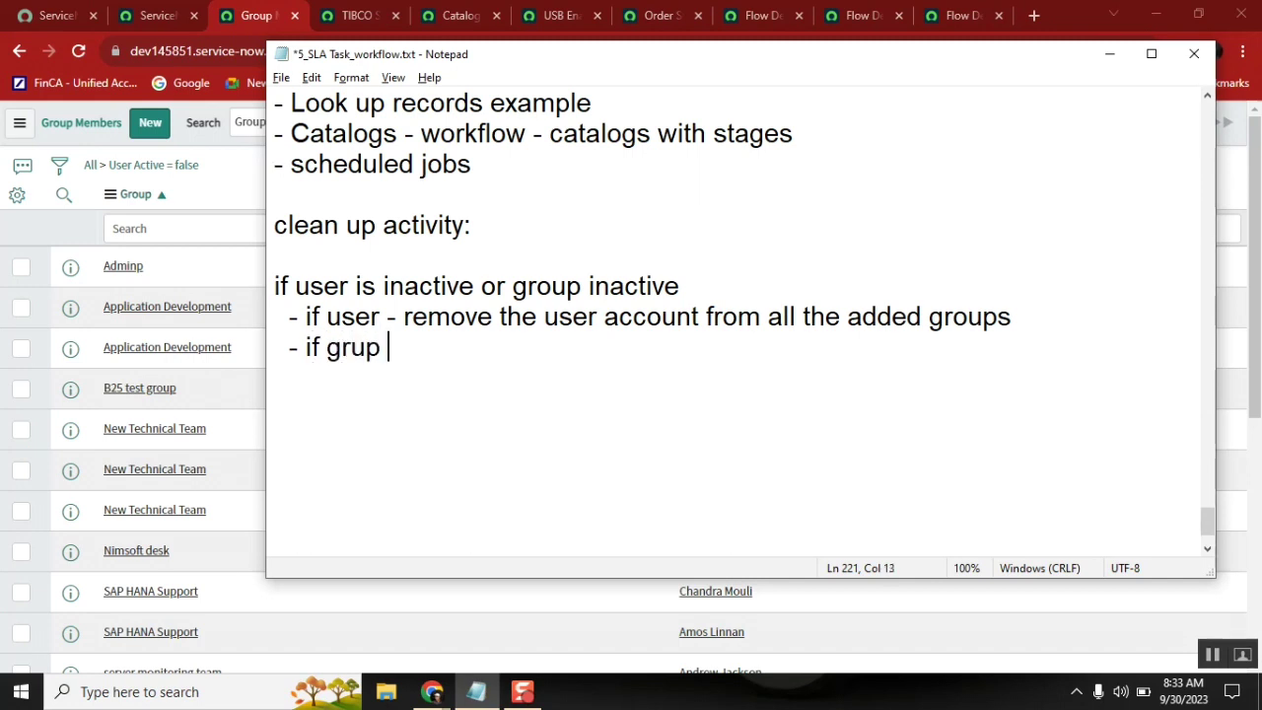
key(BackSpace)
key(BackSpace)
key(BackSpace)
text(oup - remove al)
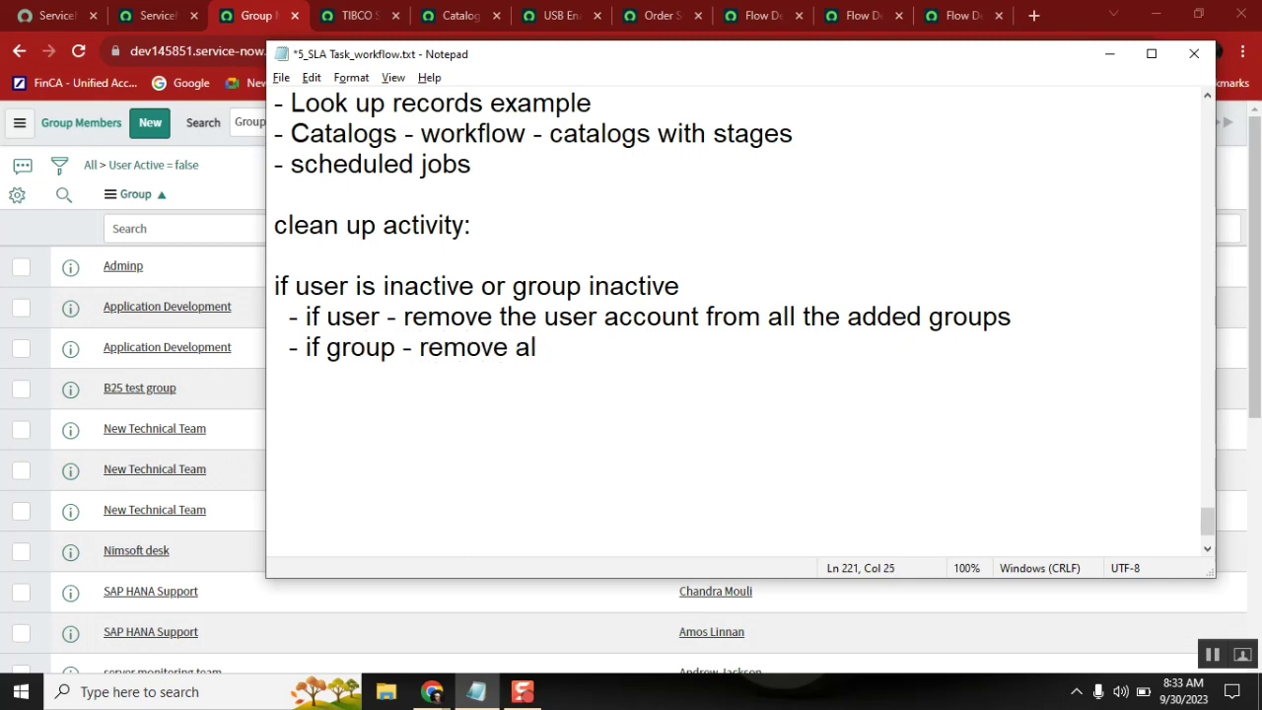
click(325, 304)
click(572, 338)
text(l user)
click(272, 285)
text(-)
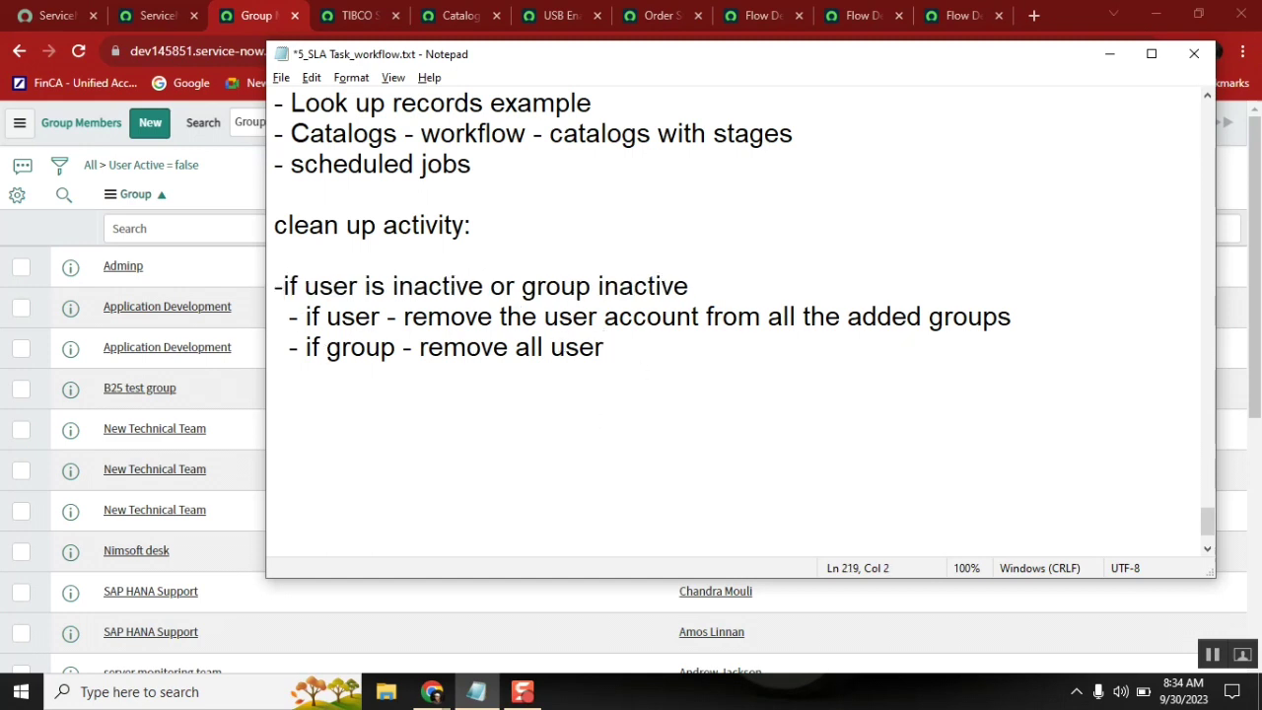
text(>)
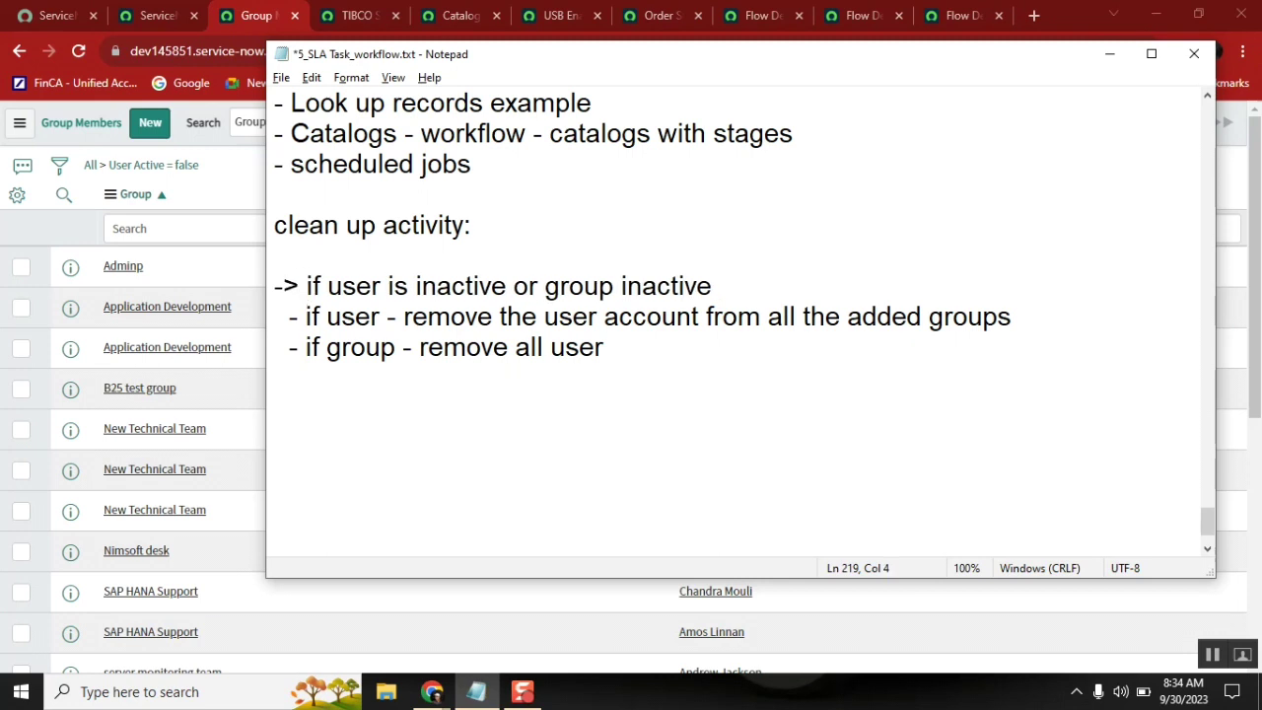
double_click(687, 283)
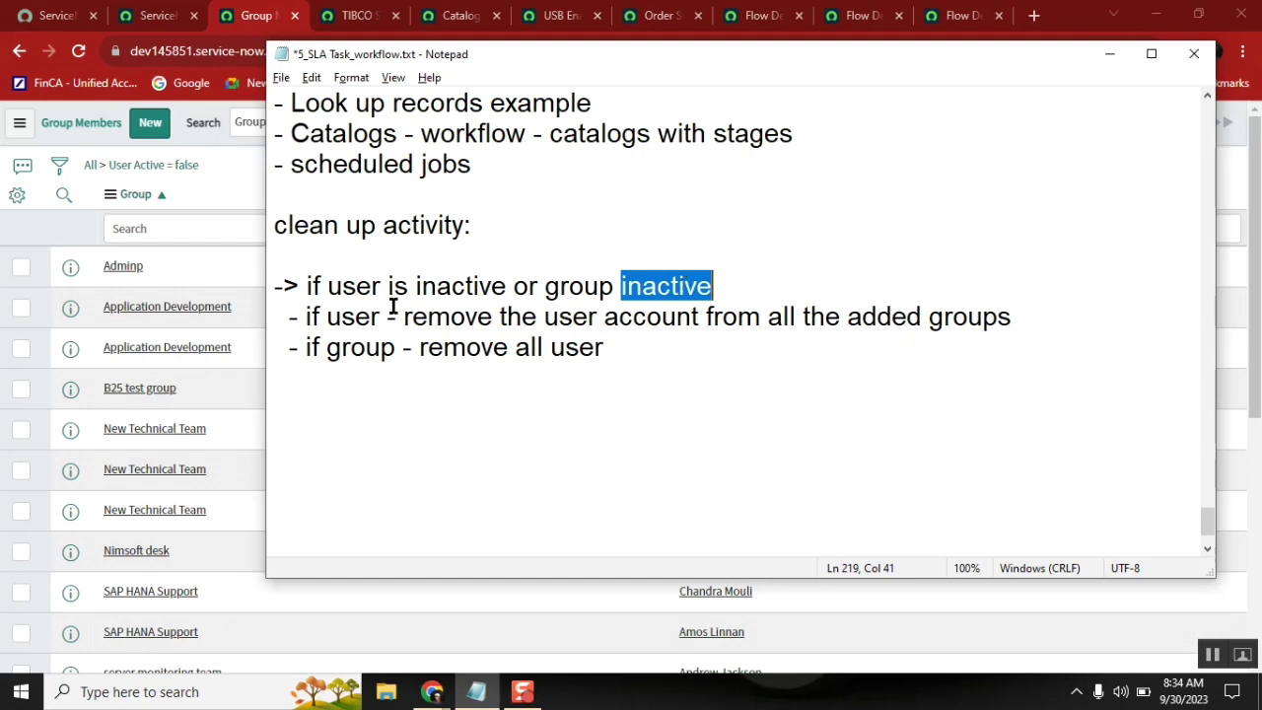
double_click(426, 316)
click(441, 345)
double_click(440, 340)
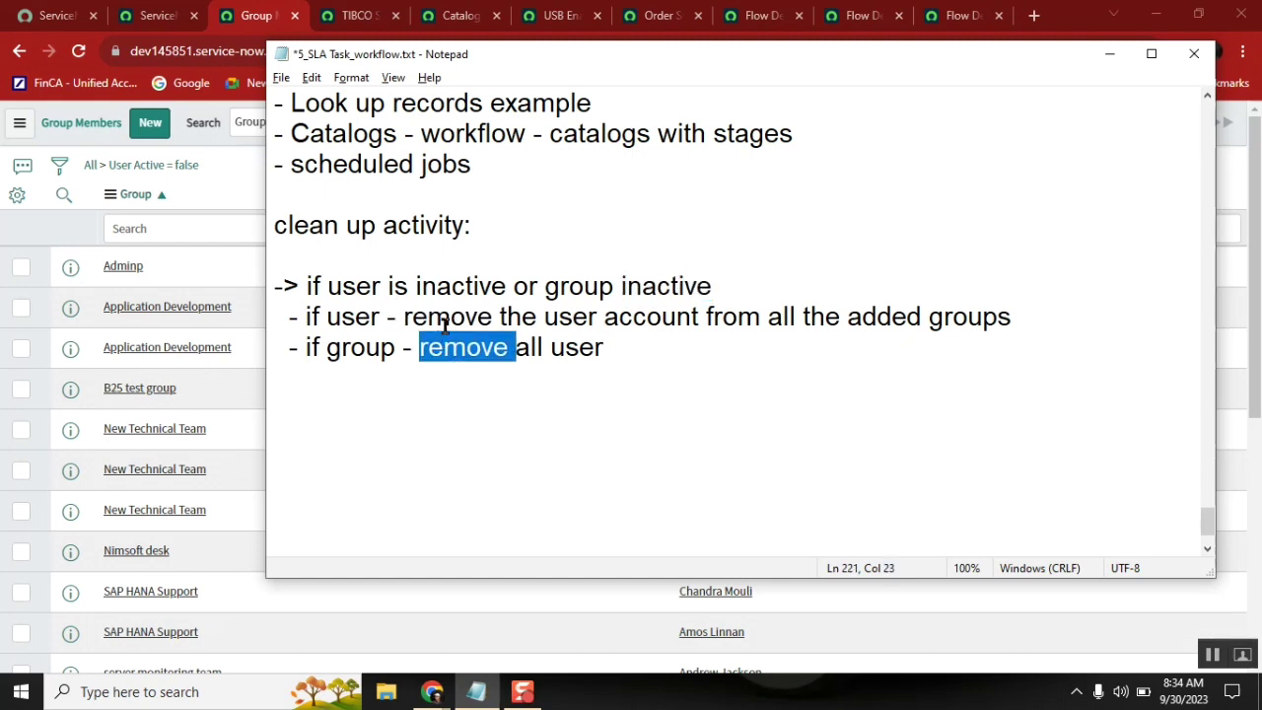
double_click(342, 313)
double_click(469, 287)
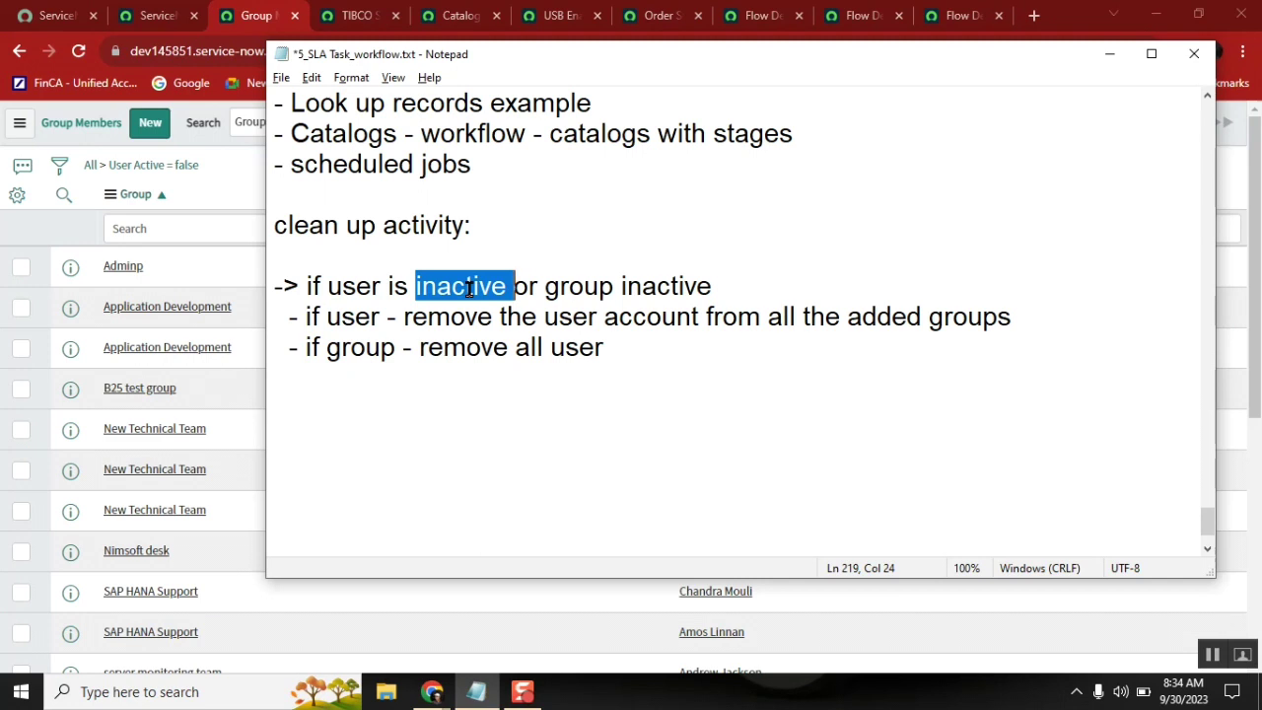
double_click(361, 319)
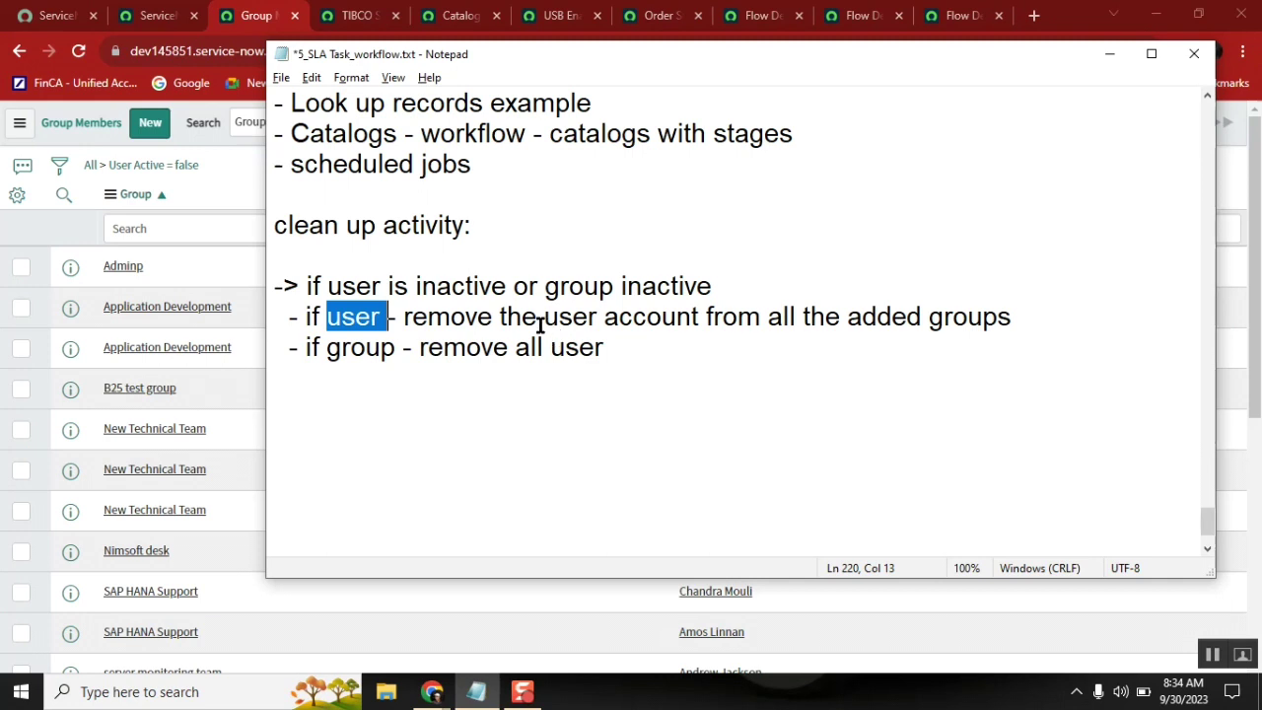
double_click(362, 284)
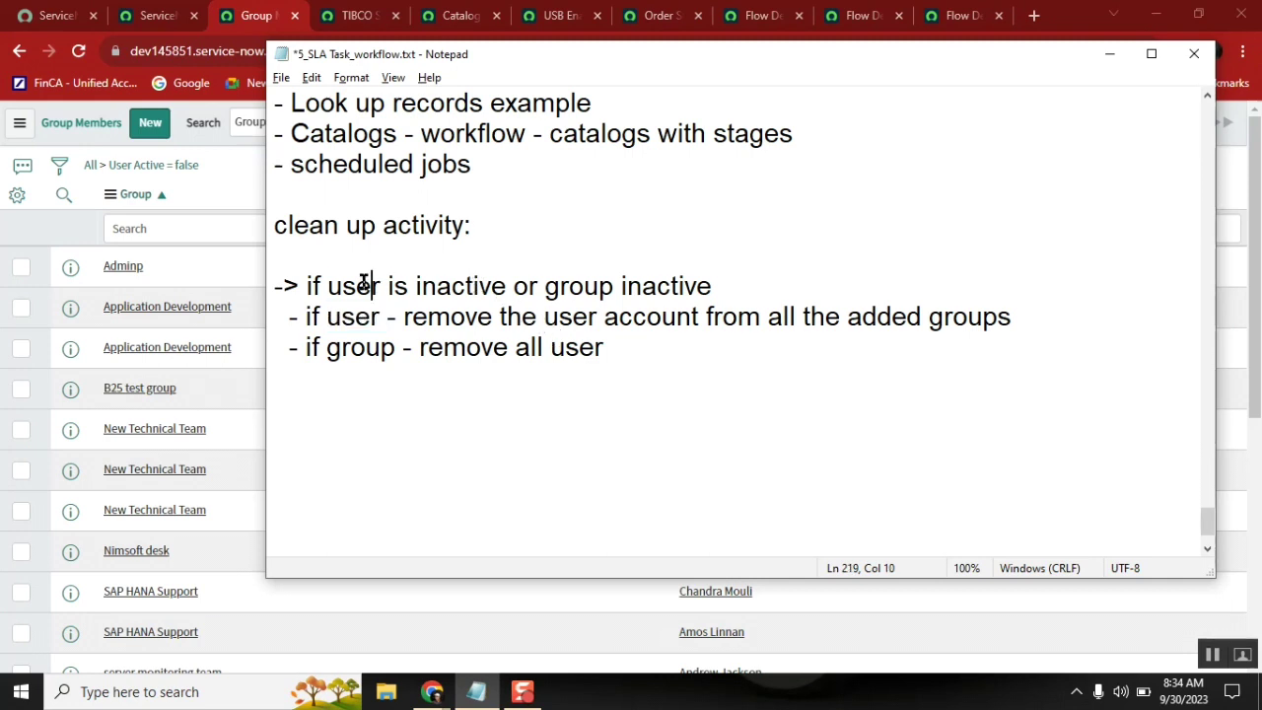
double_click(579, 349)
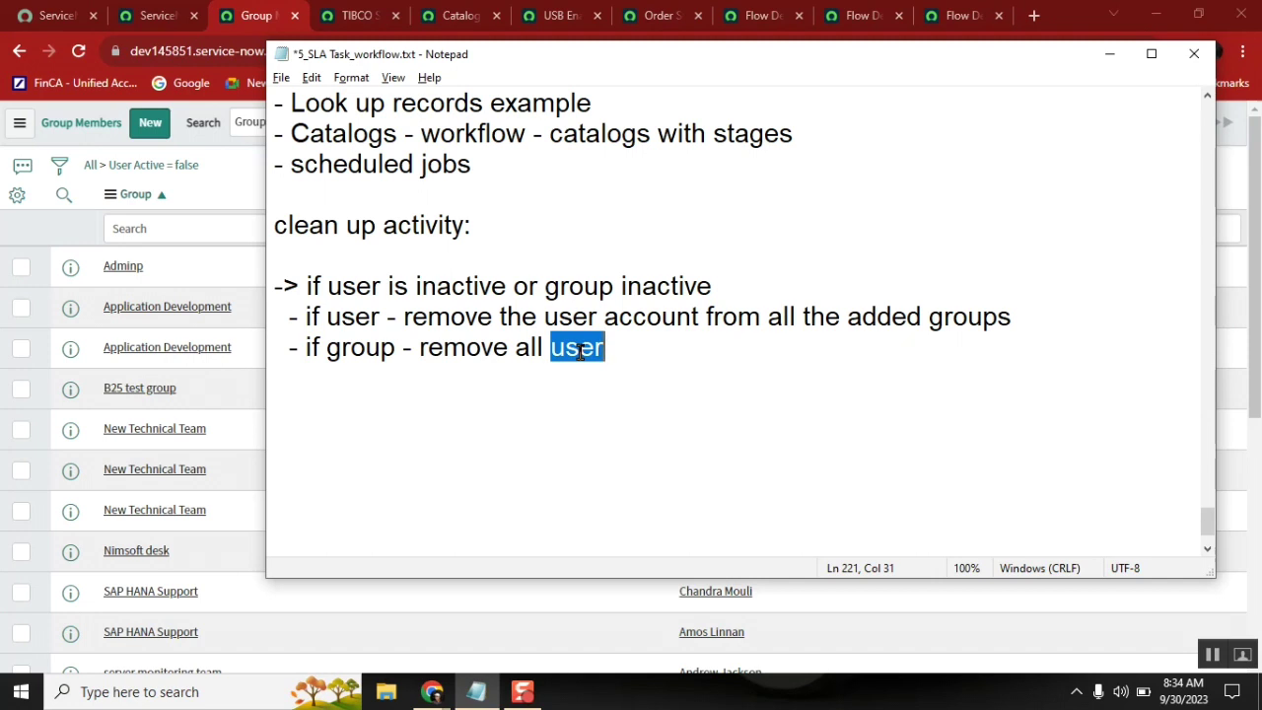
click(486, 255)
click(478, 218)
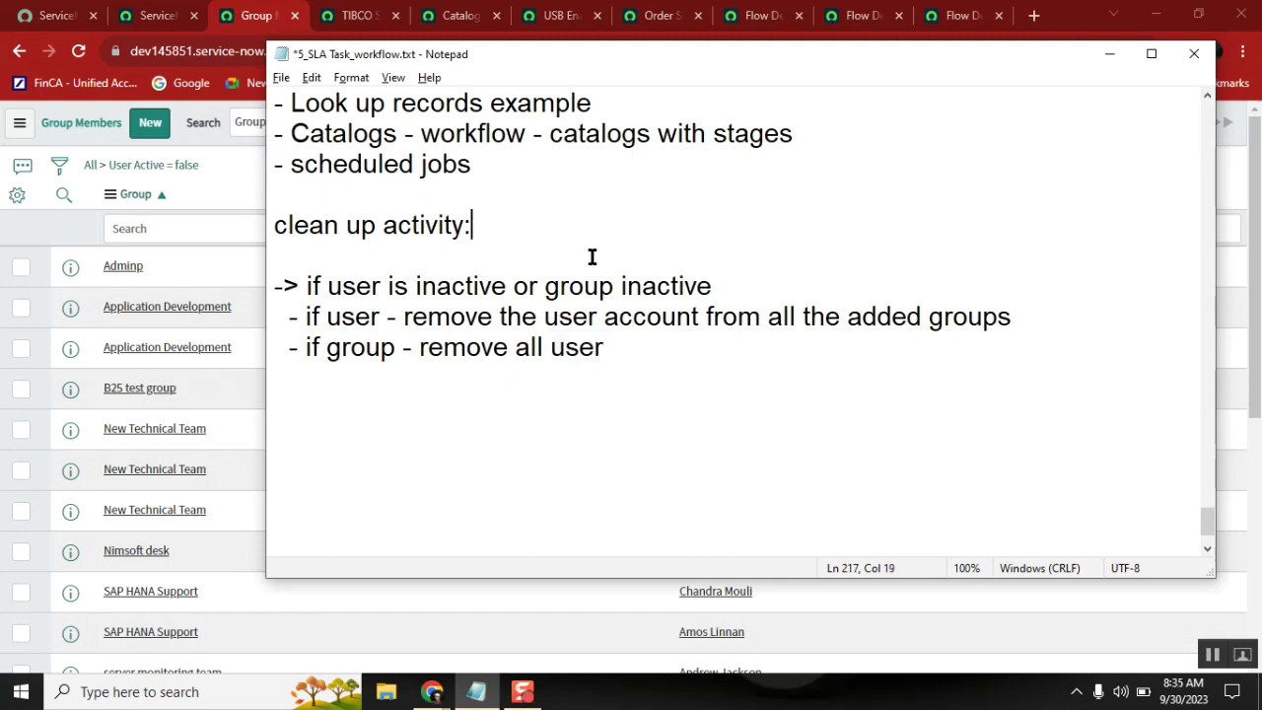
Add a '- Monthly 1st:' line under clean up activity and return to the Group Members filter.
key(Return)
key(Return)
text(- M)
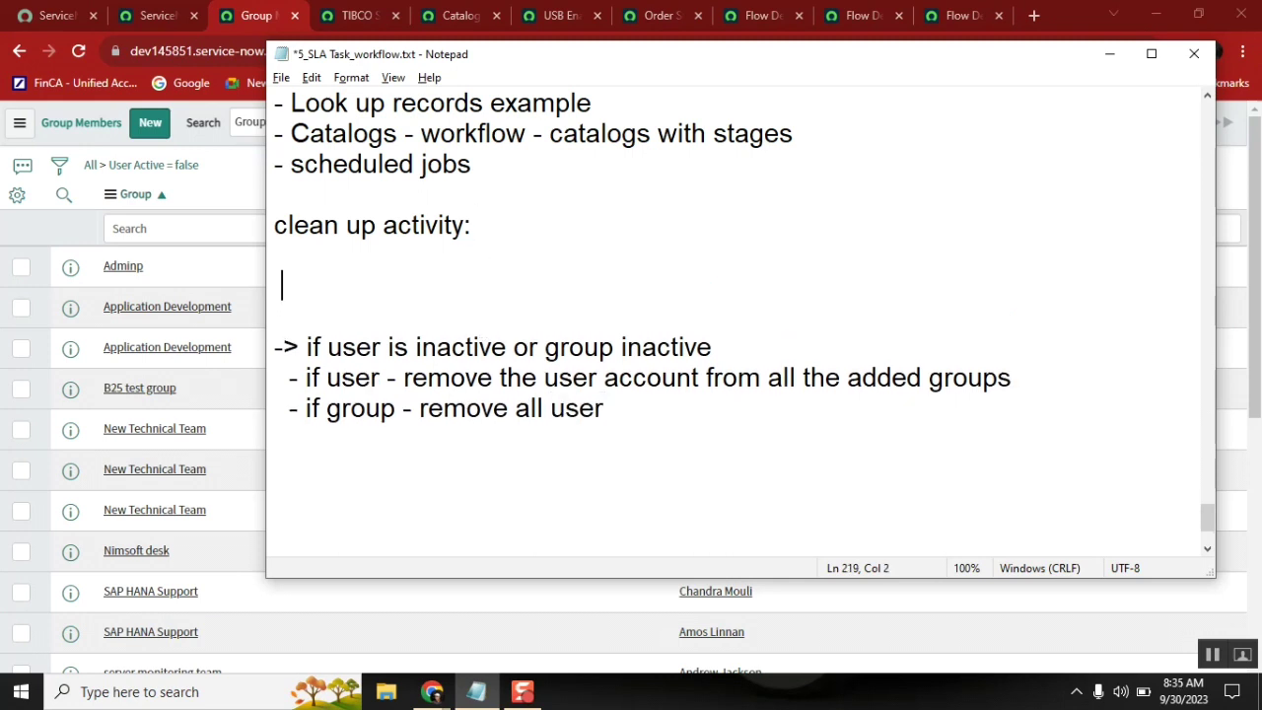
text(onthy)
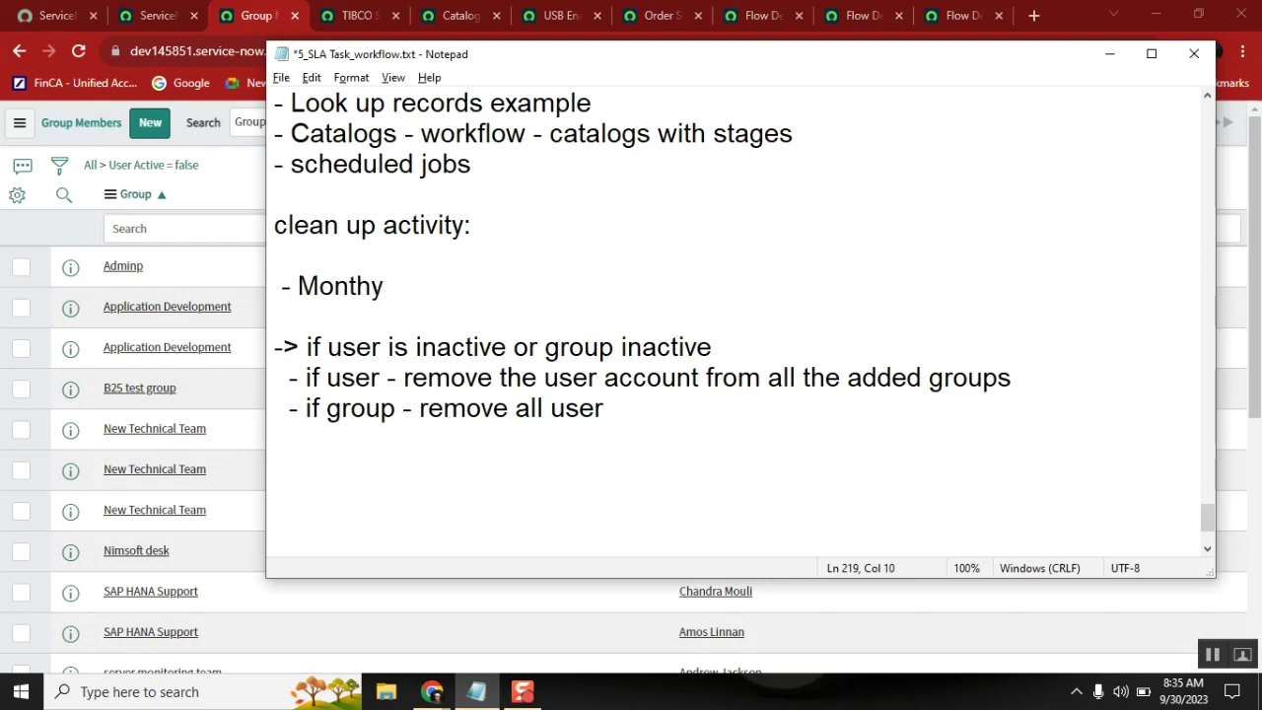
key(BackSpace)
text(ly 1st r)
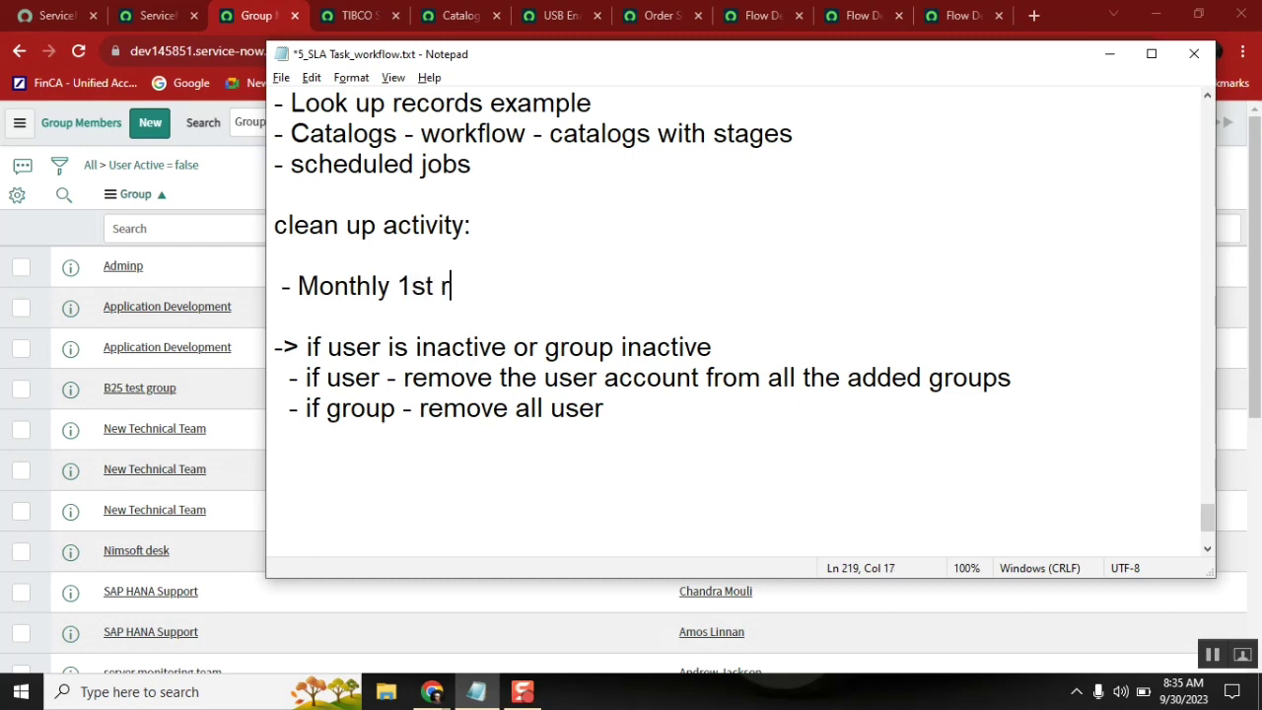
key(BackSpace)
key(BackSpace)
text(:)
click(59, 168)
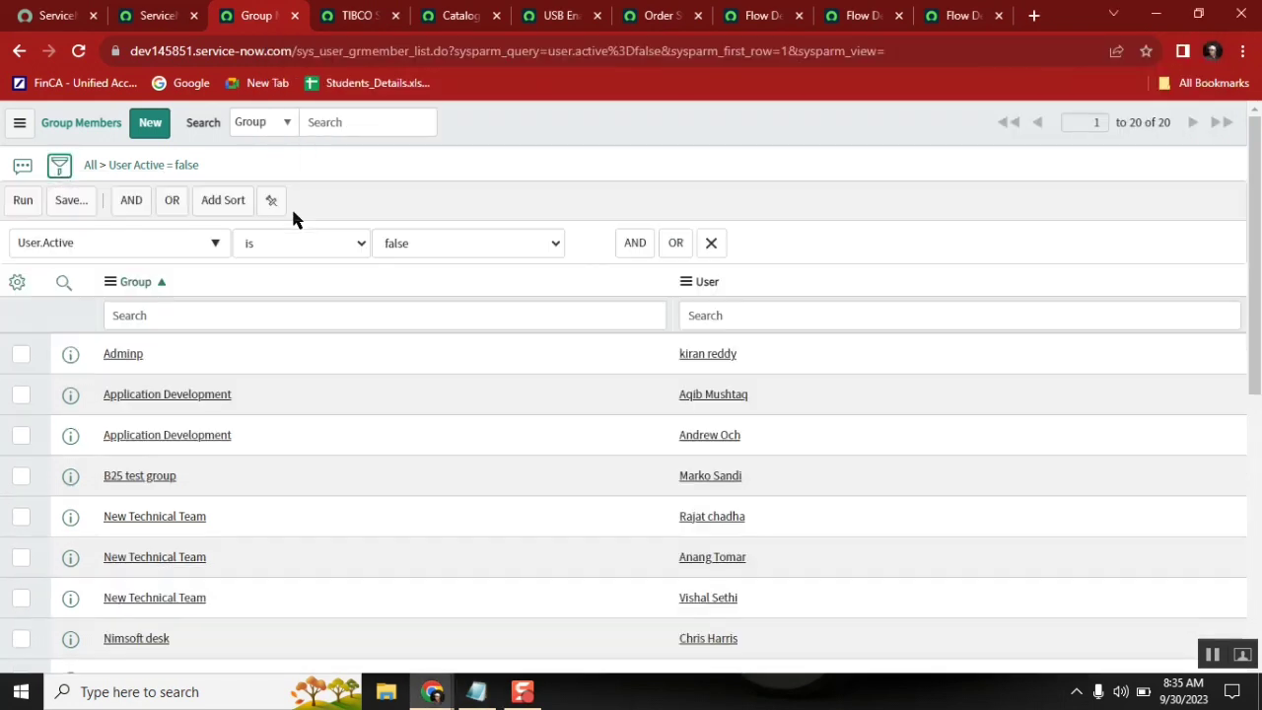
Add an OR condition to the filter and enable related fields in its field choices.
click(673, 250)
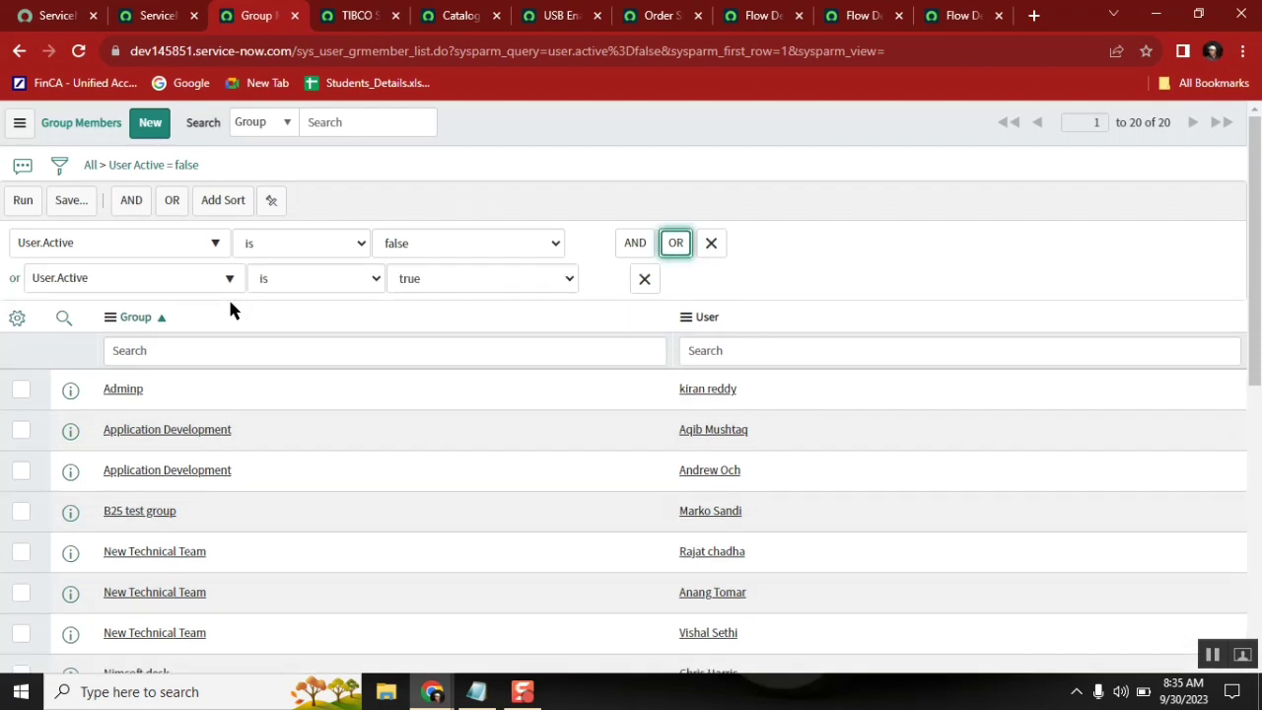
click(131, 286)
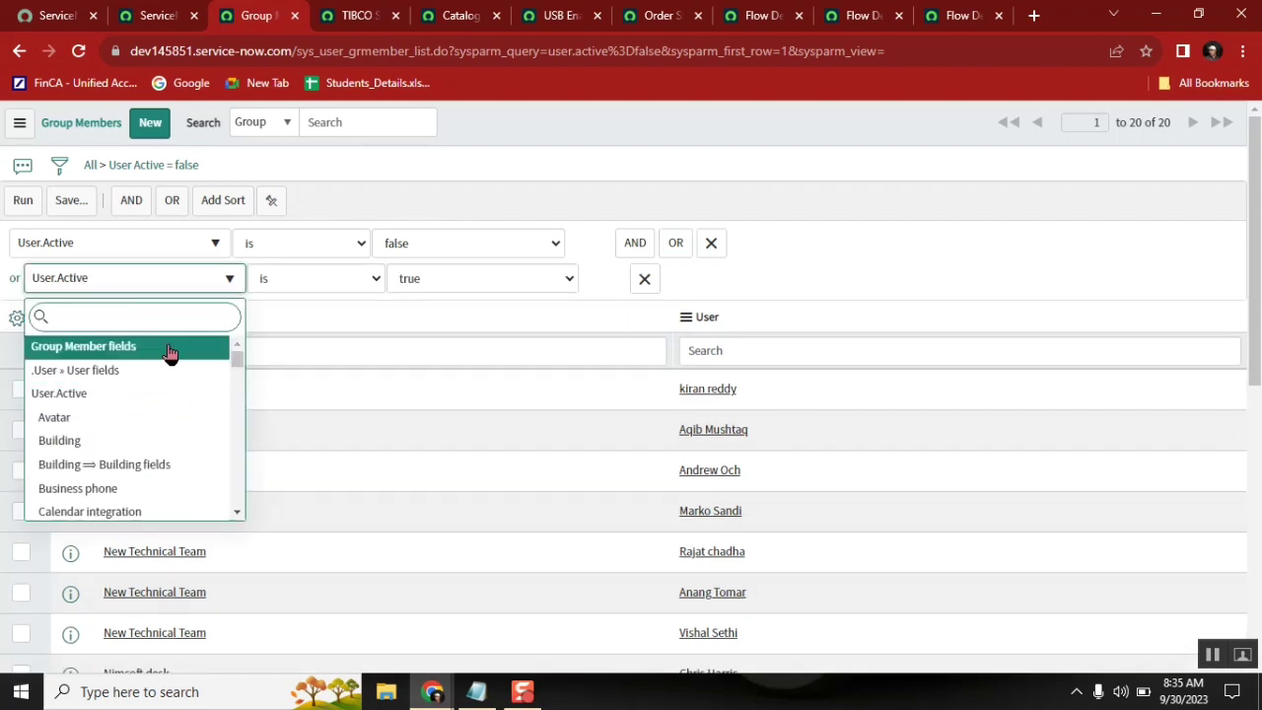
drag(237, 359, 233, 520)
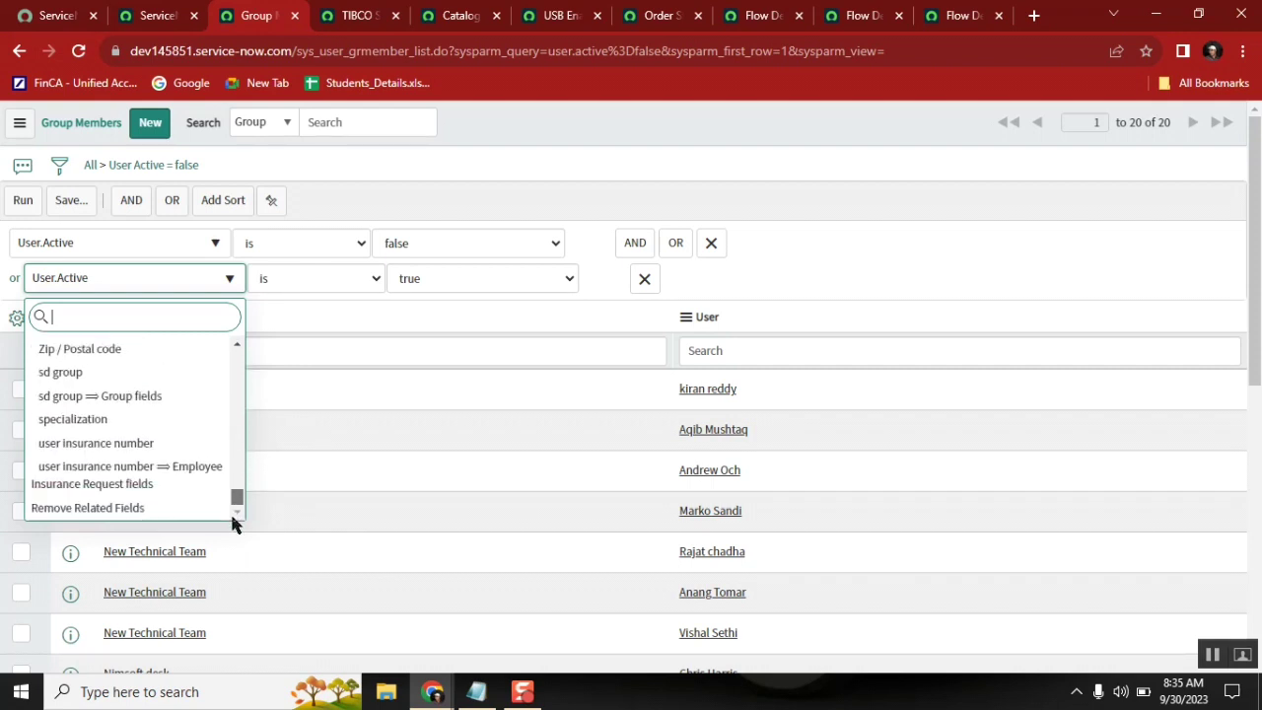
click(148, 508)
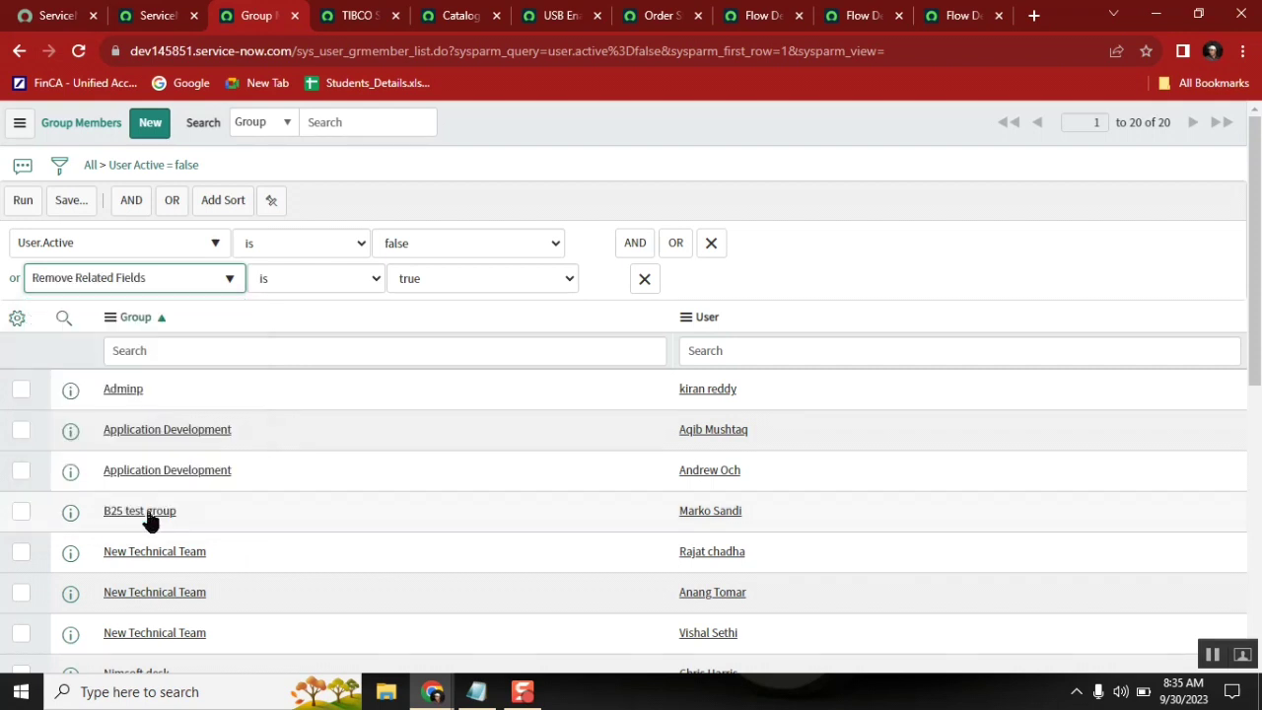
click(156, 277)
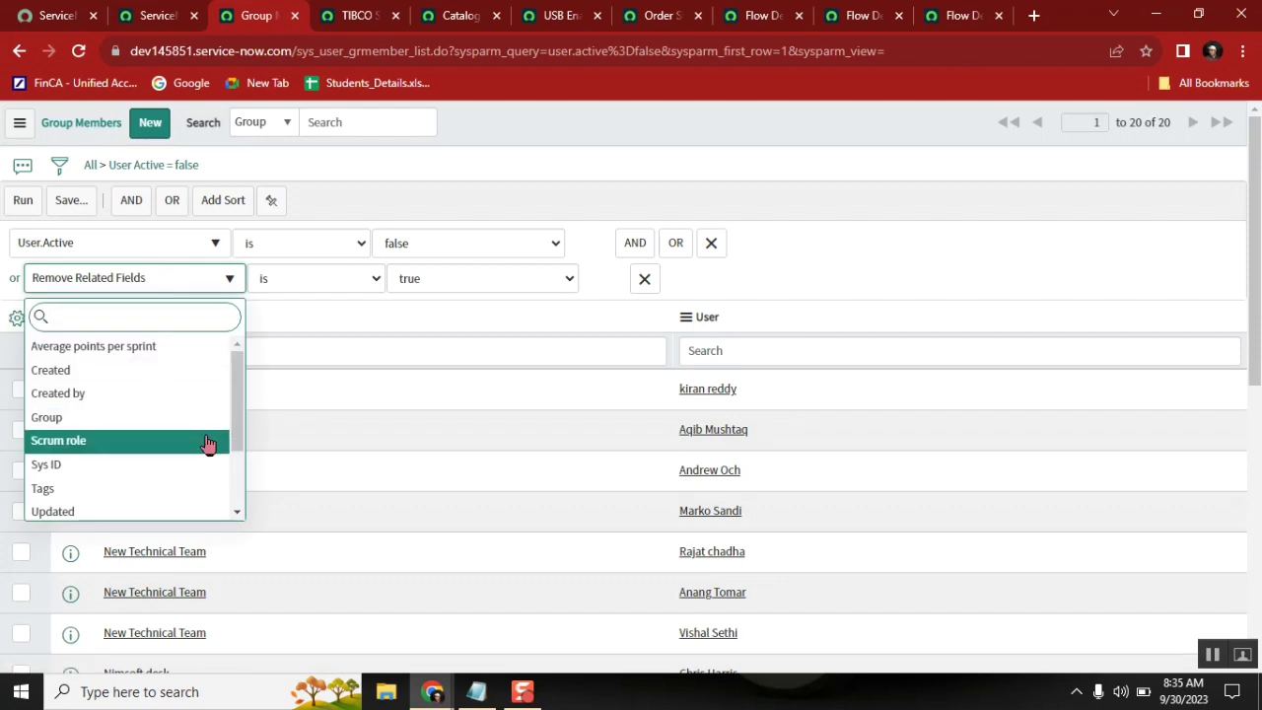
click(158, 418)
click(151, 280)
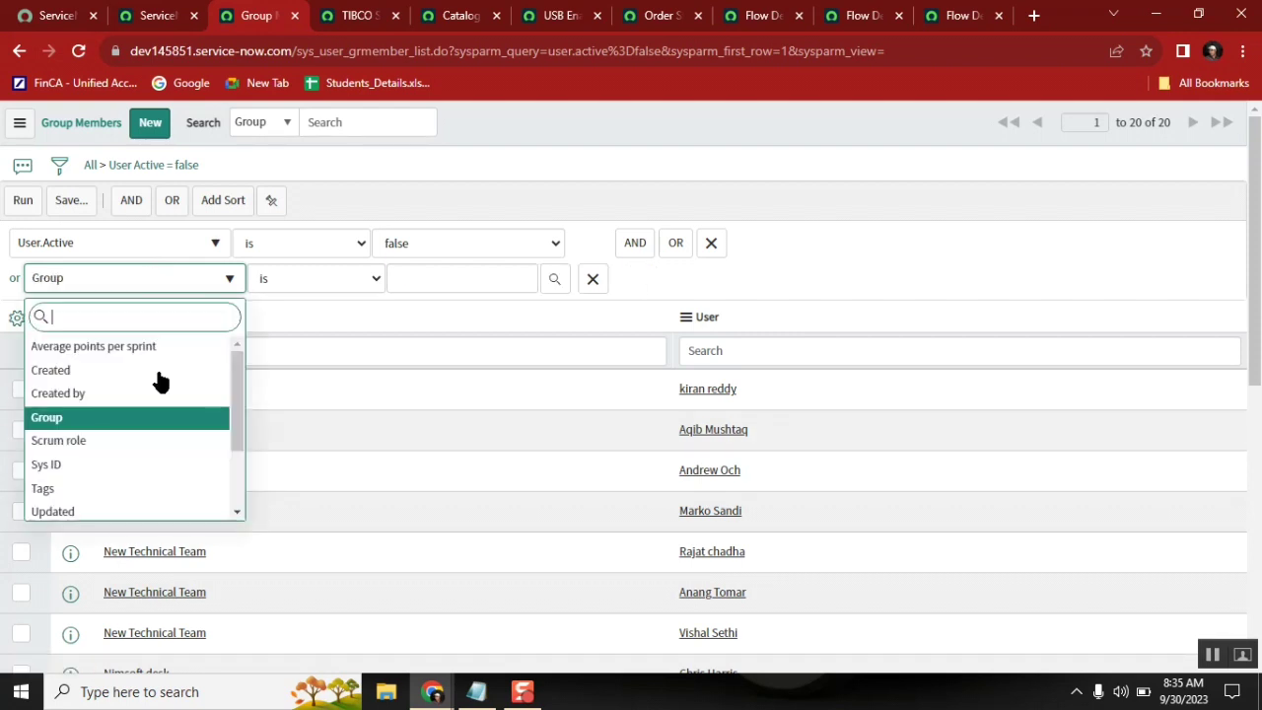
drag(234, 395, 230, 508)
click(157, 488)
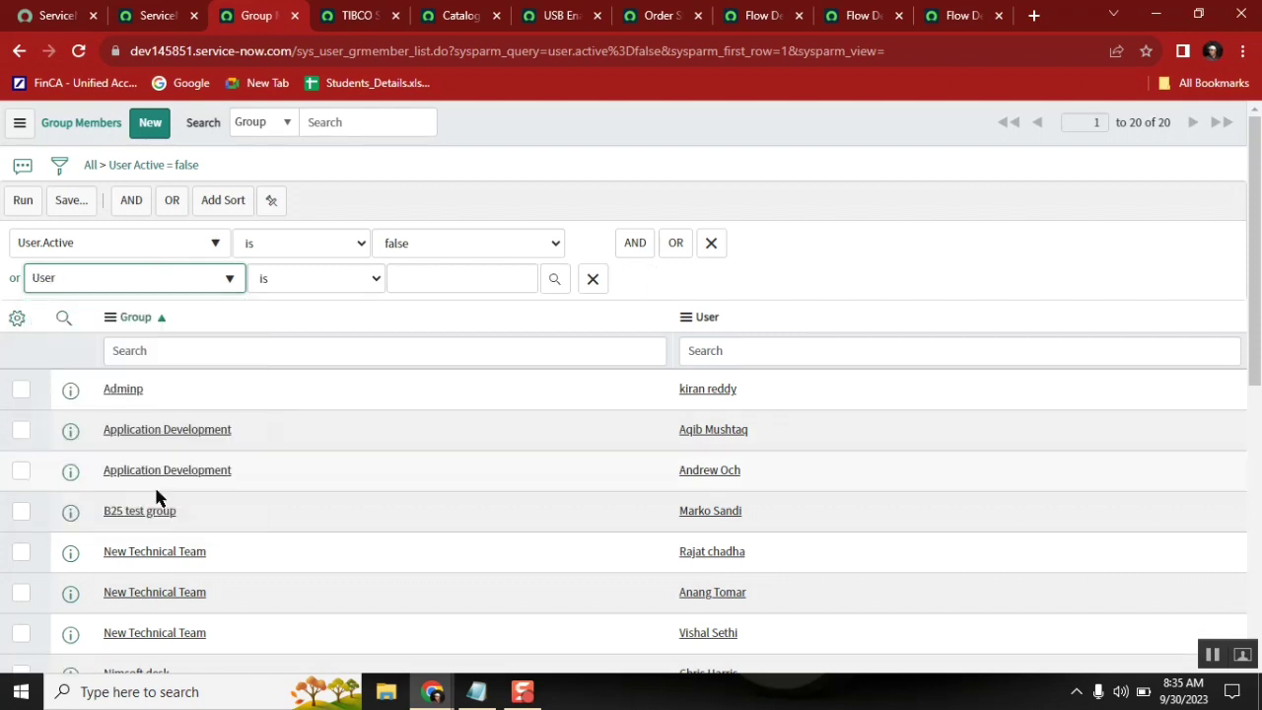
click(180, 281)
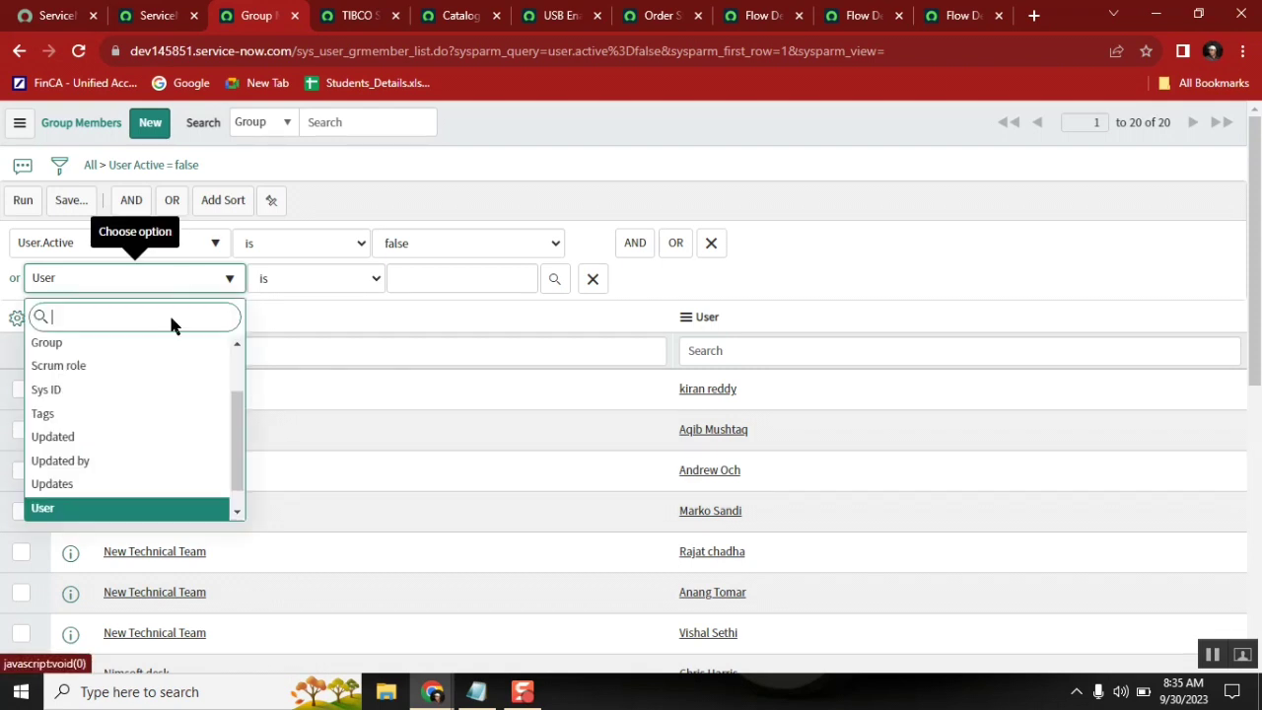
click(237, 511)
click(158, 505)
click(233, 274)
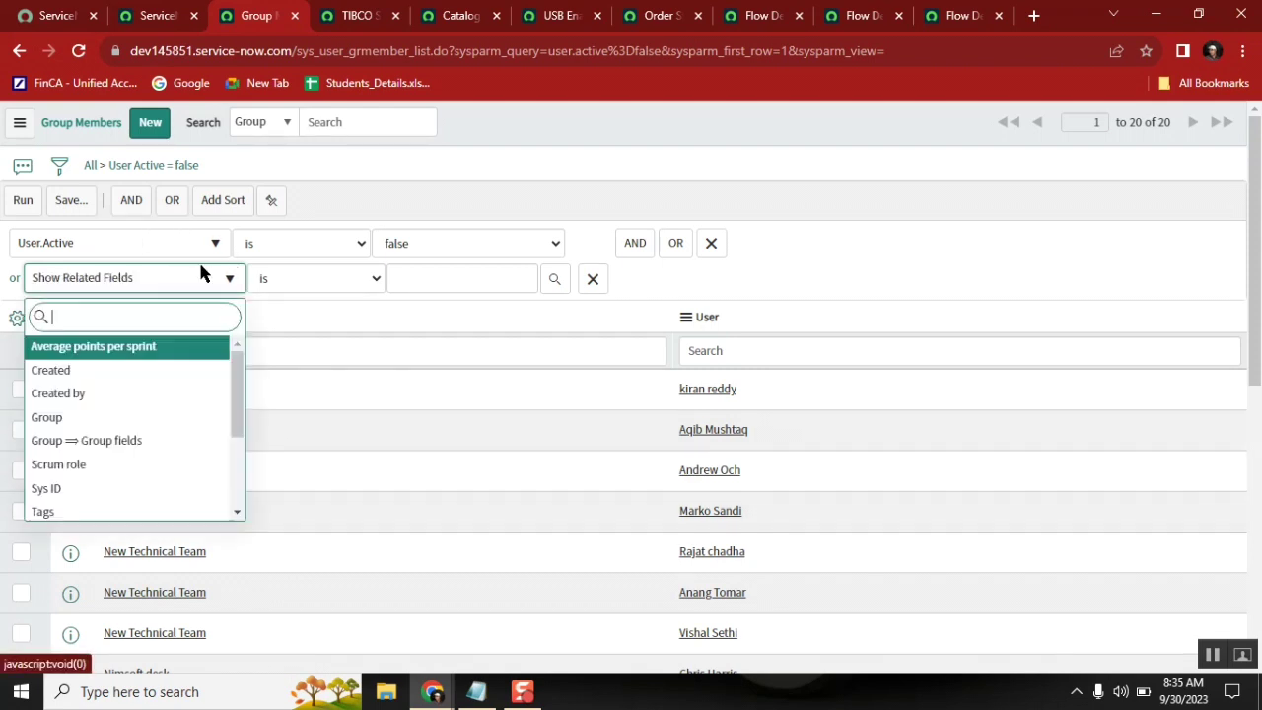
Set the OR condition to Group ⇒ Active is false and run it, listing 25 records.
click(146, 448)
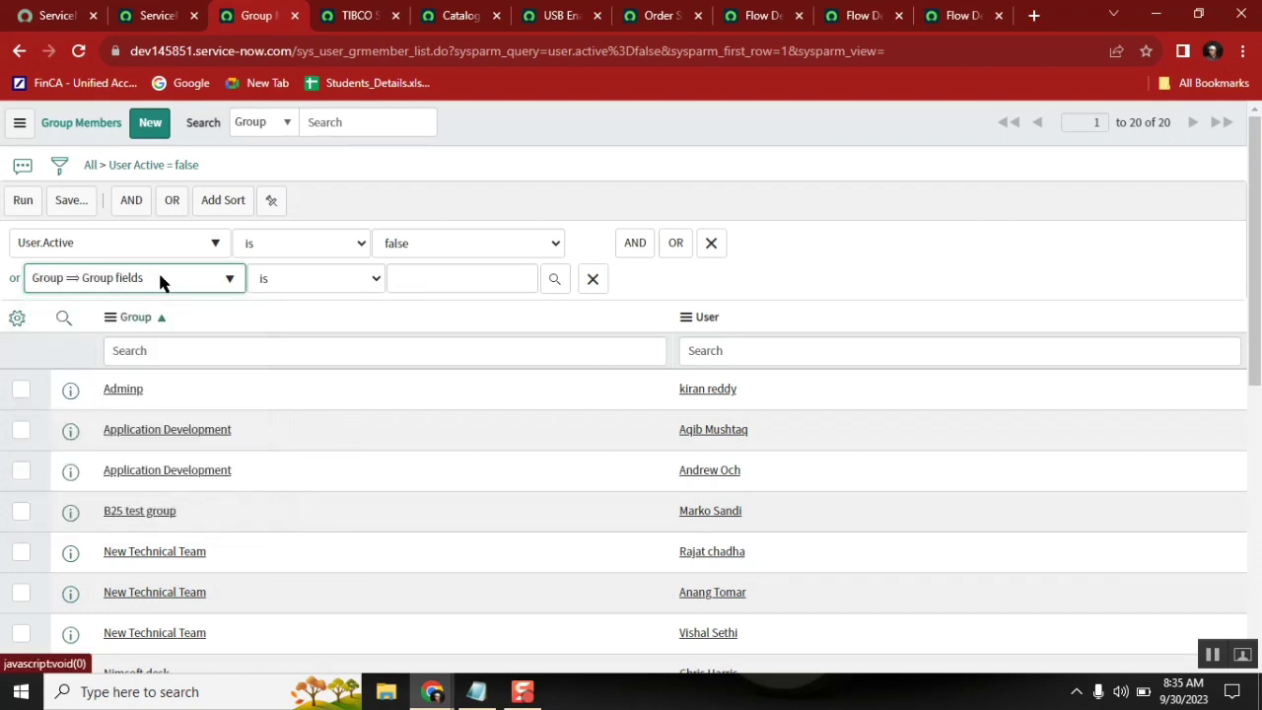
click(157, 270)
click(114, 396)
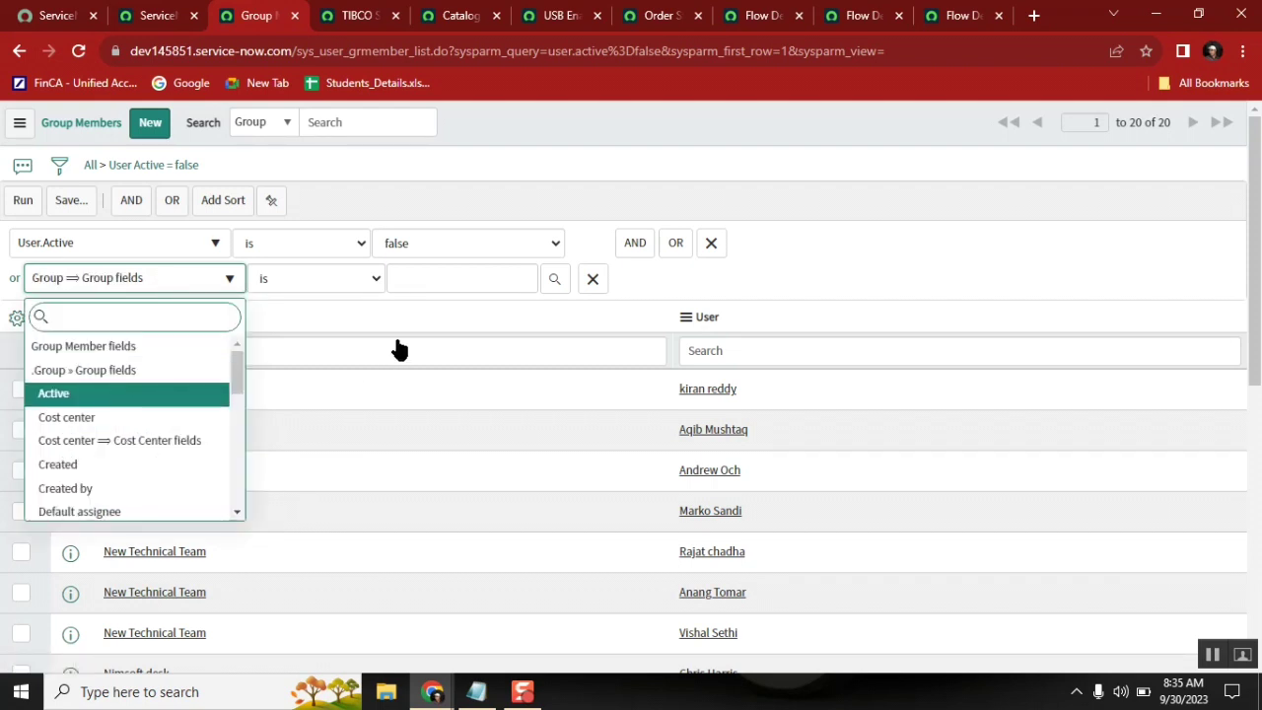
click(428, 288)
click(444, 318)
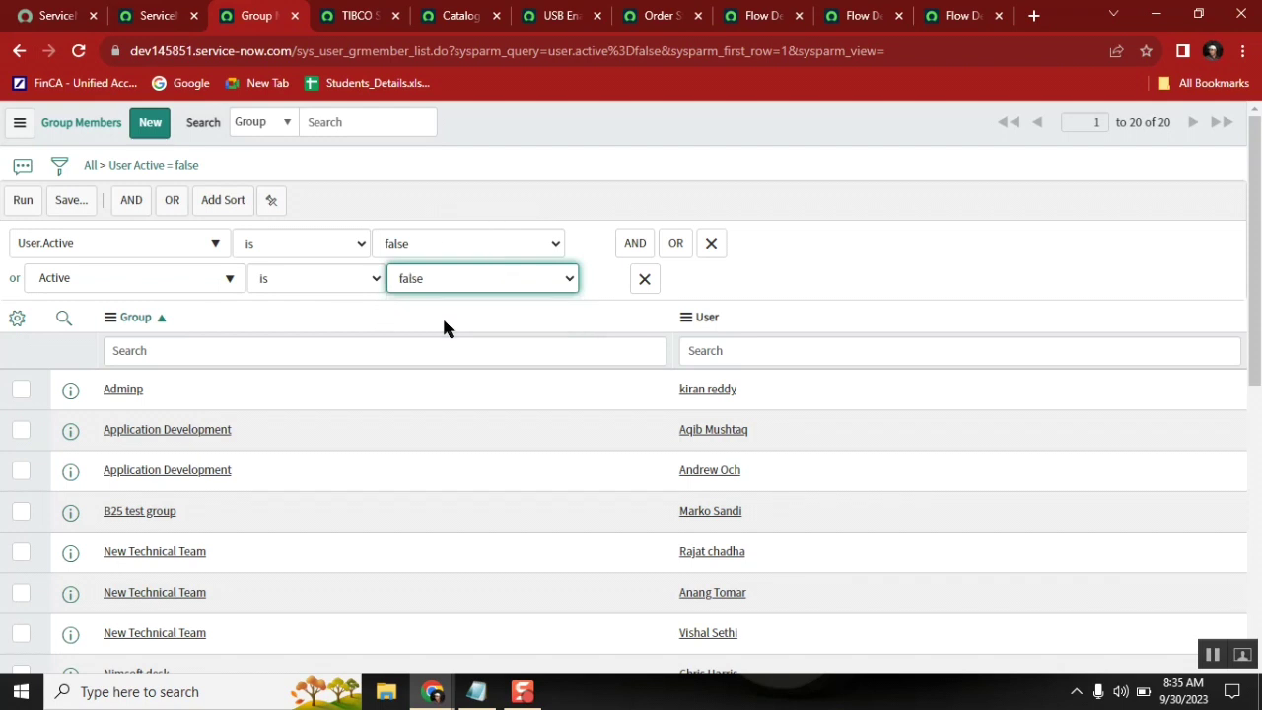
click(22, 202)
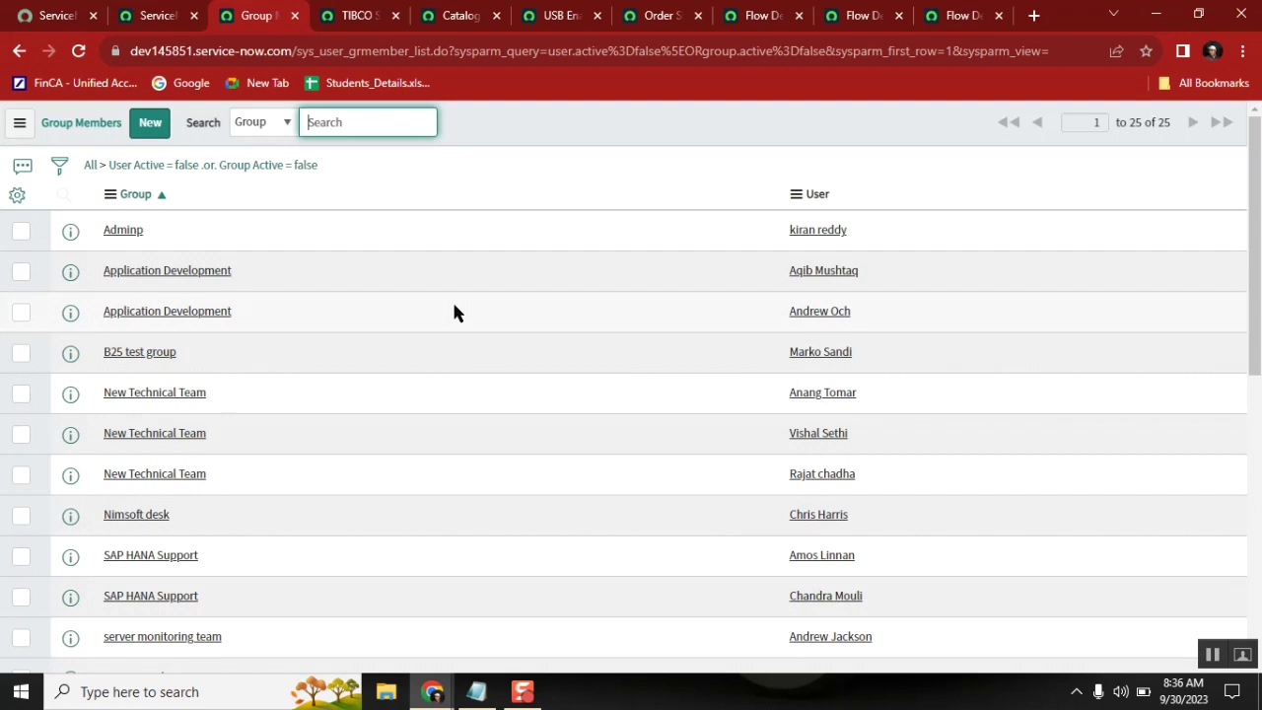
Check the Monthly note, then copy the filter query from the breadcrumb.
click(477, 691)
double_click(360, 287)
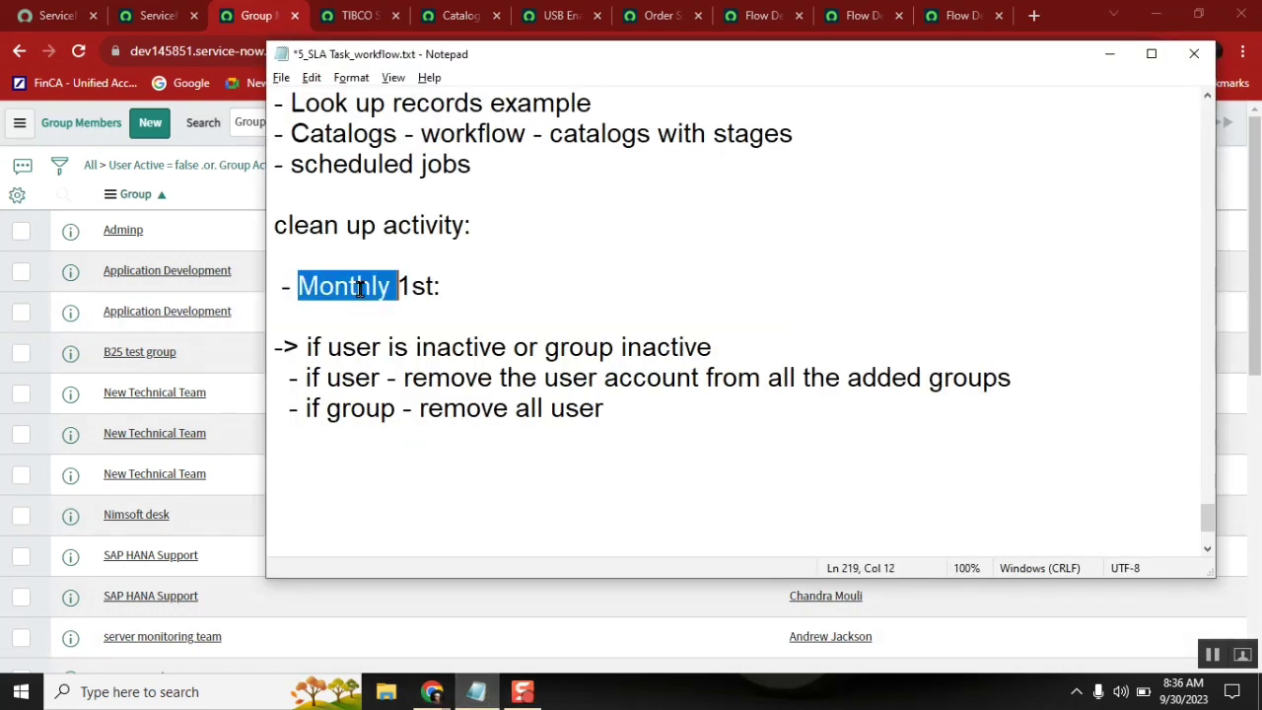
click(244, 12)
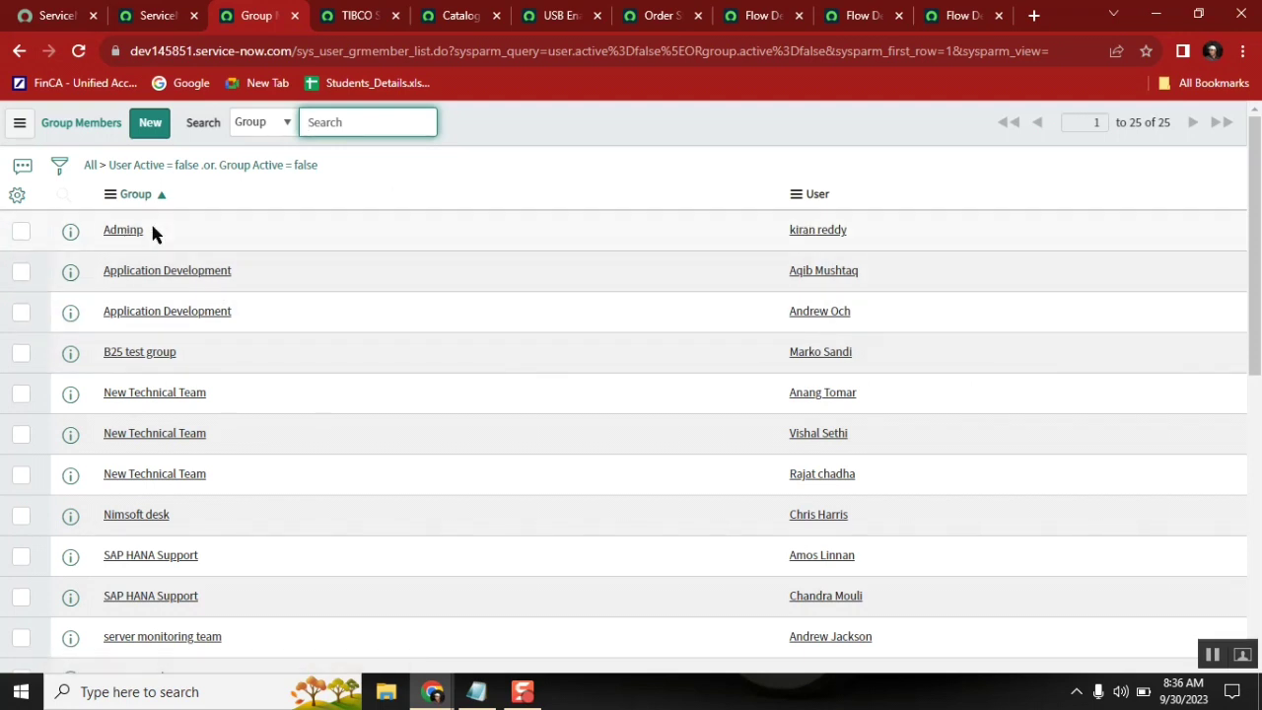
right_click(297, 168)
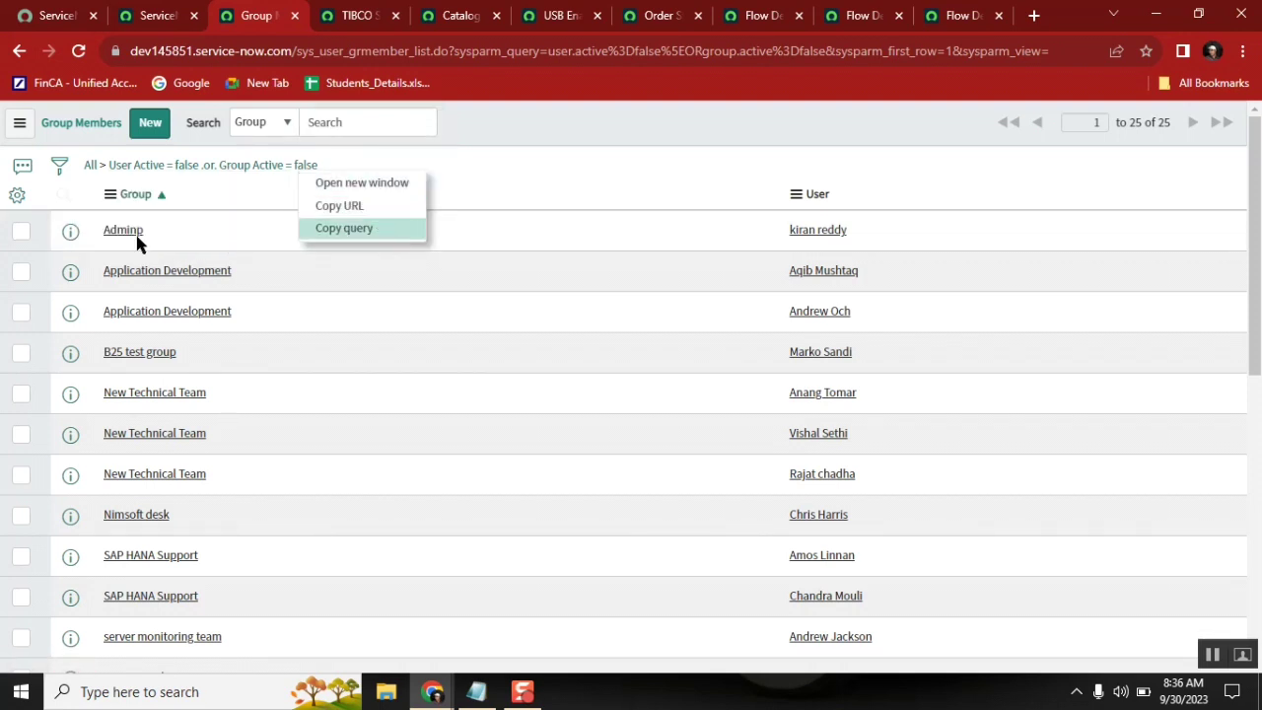
click(345, 228)
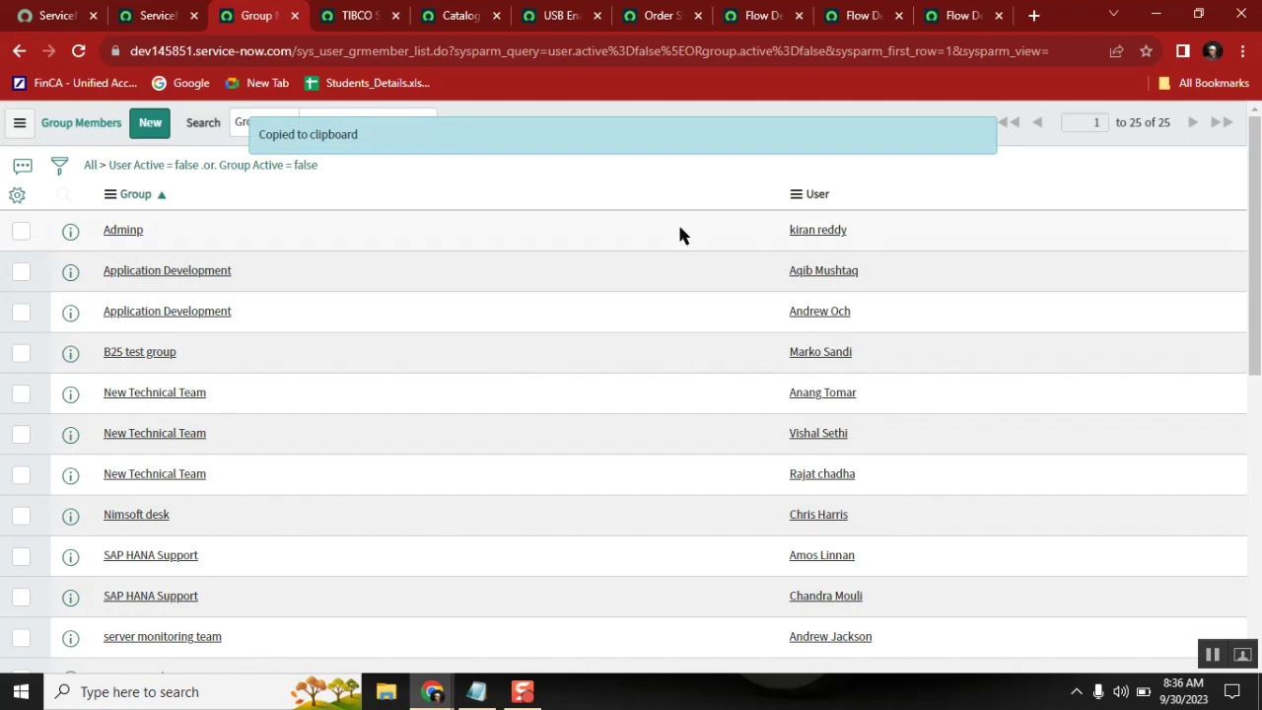
mouse_move(149, 7)
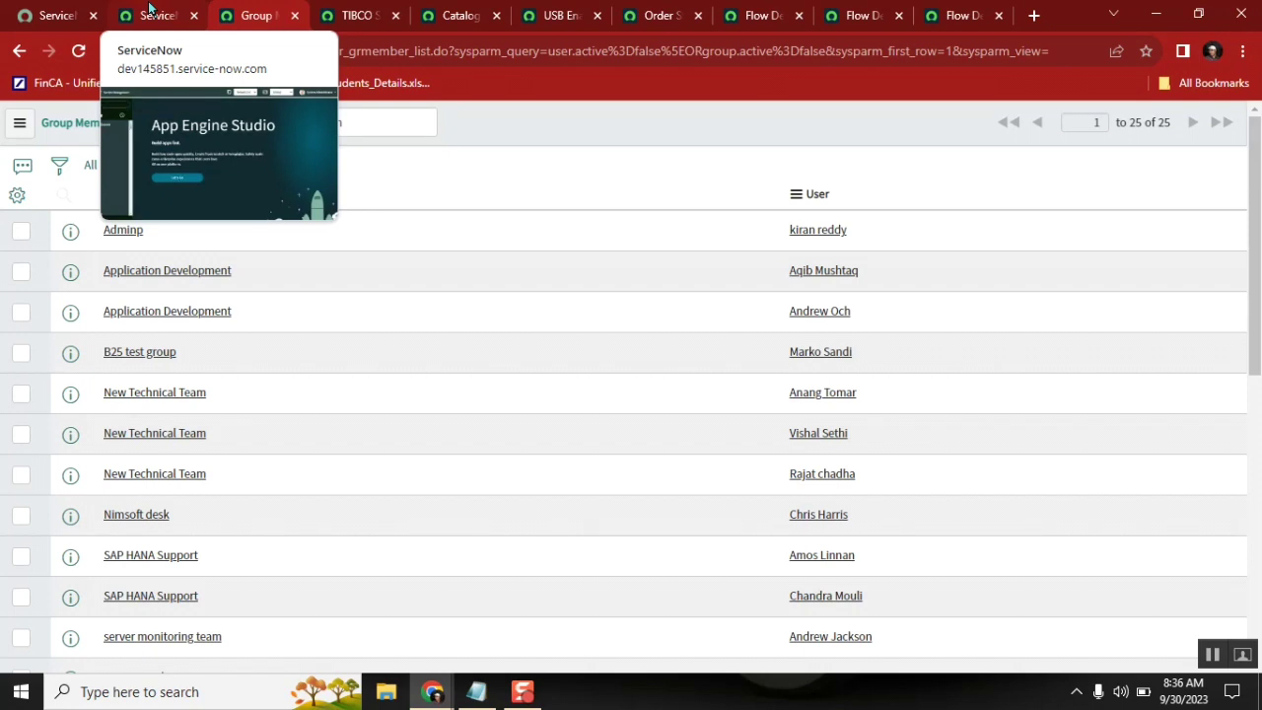
Create a new Scheduled Job of type 'Automatically run a script of your choosing'.
click(148, 10)
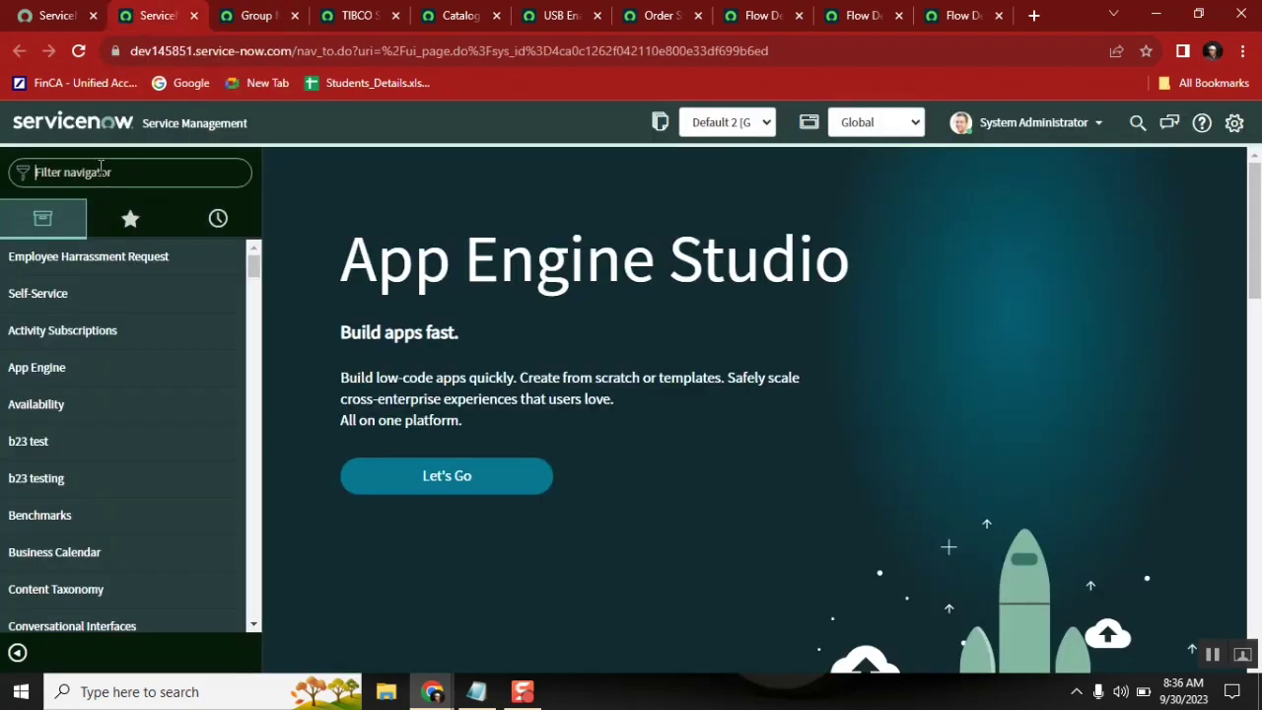
text(sched)
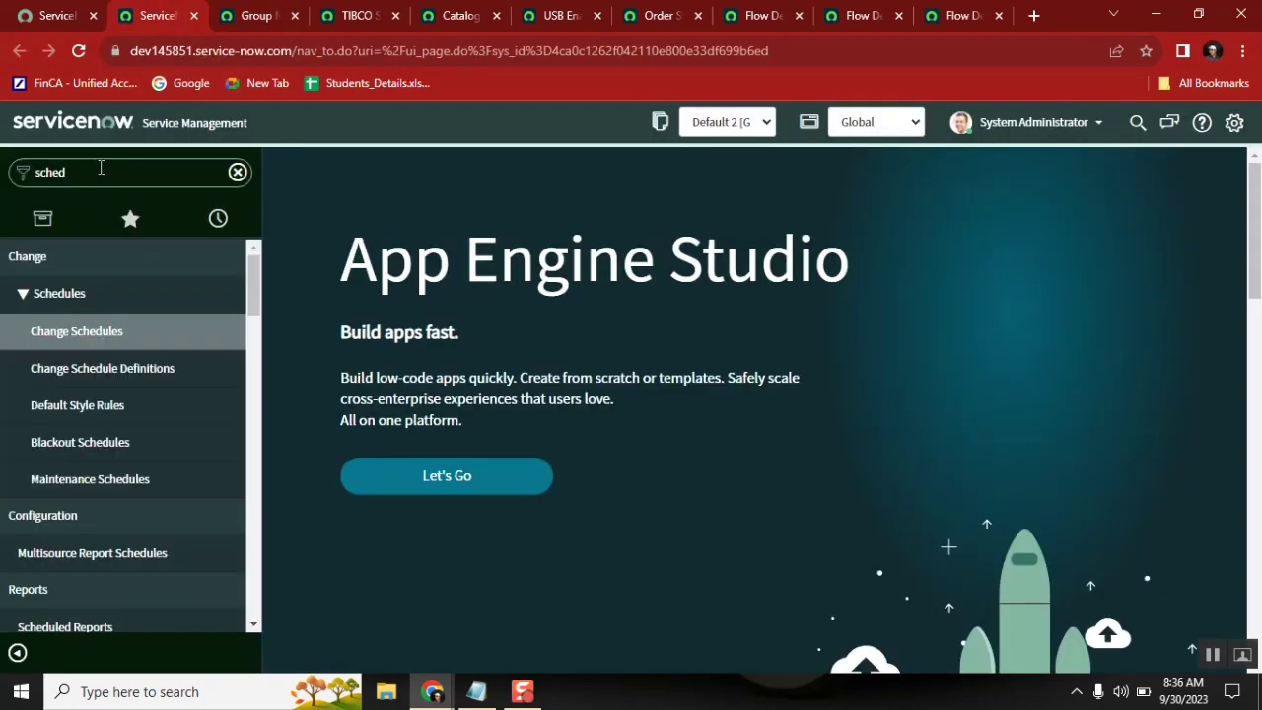
text(uled jo)
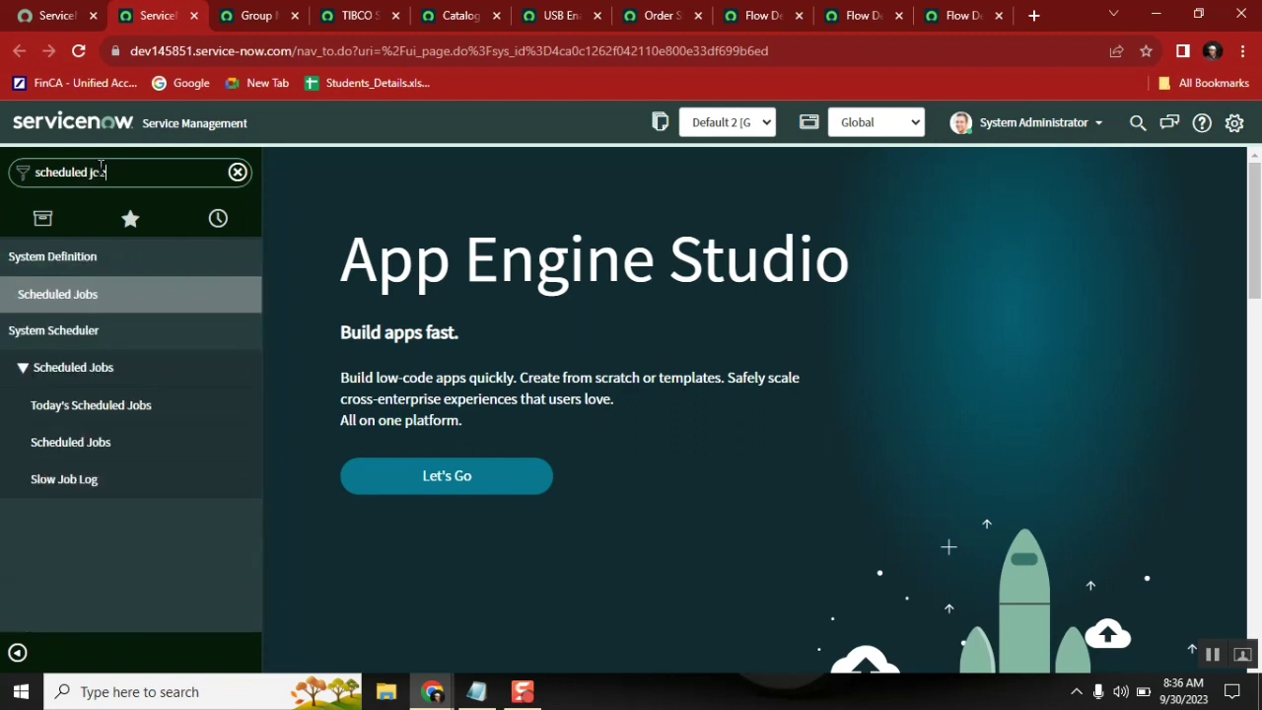
text(b)
middle_click(59, 294)
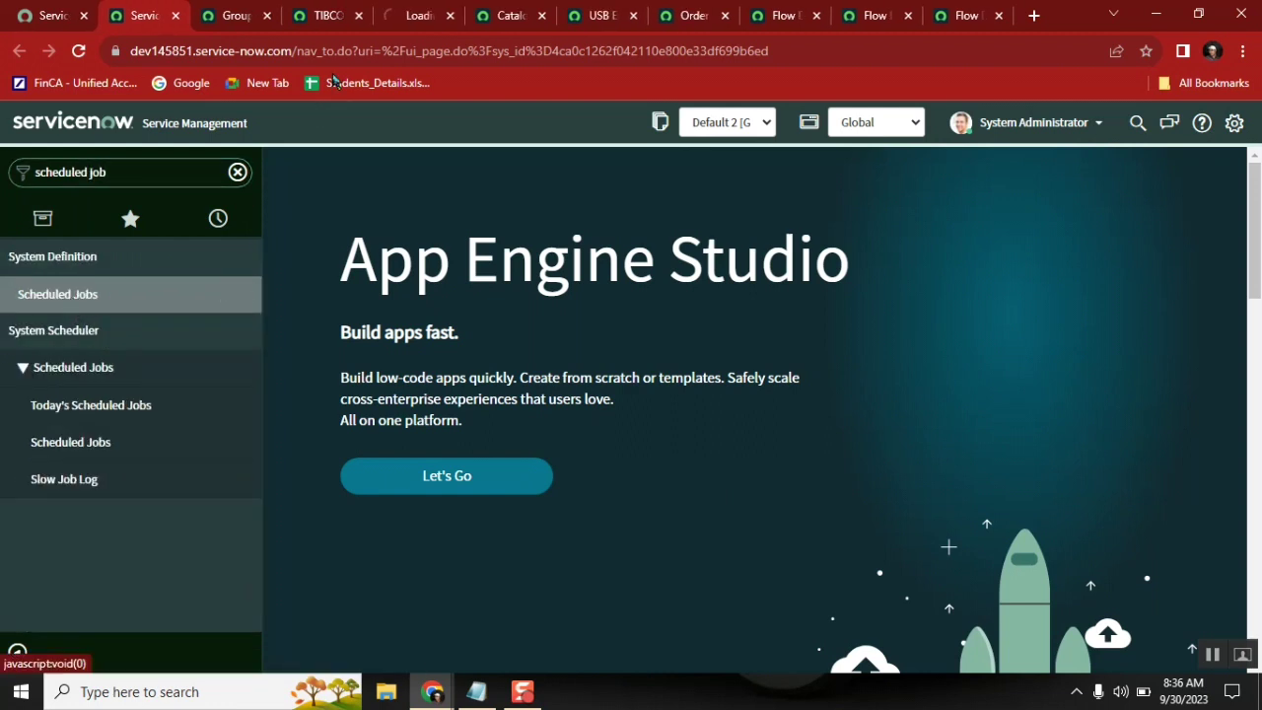
click(415, 19)
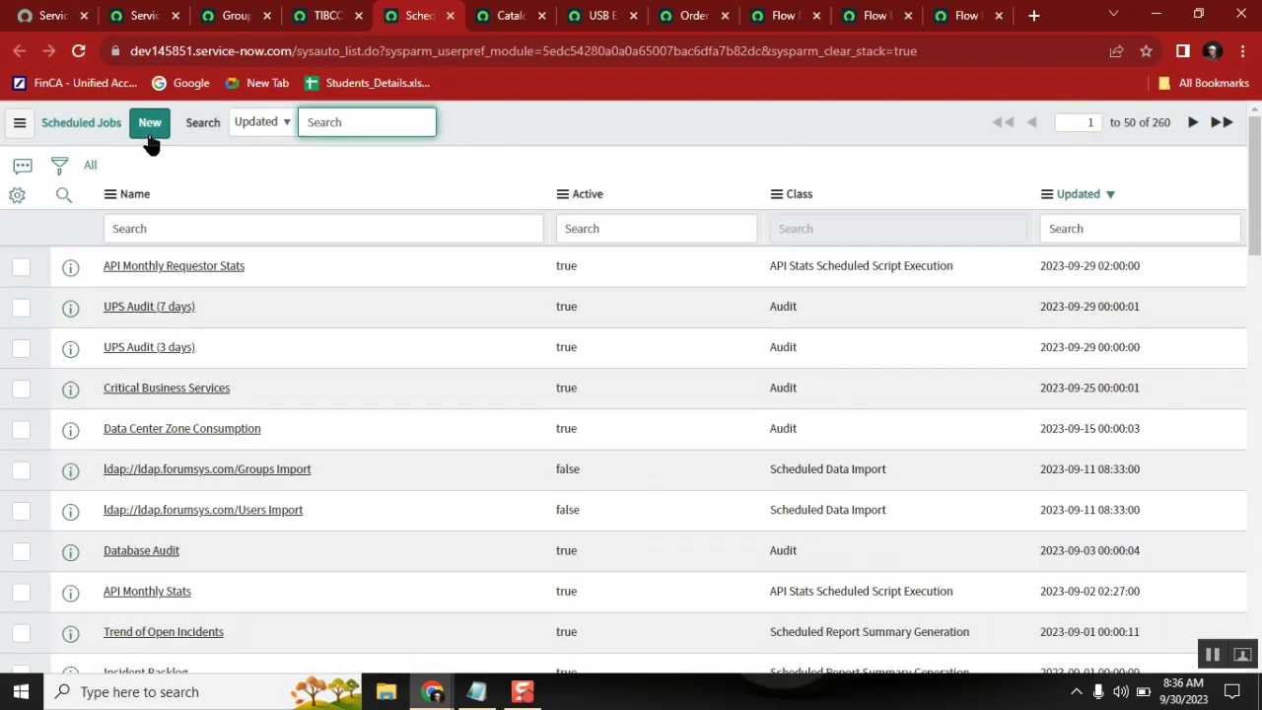
click(149, 135)
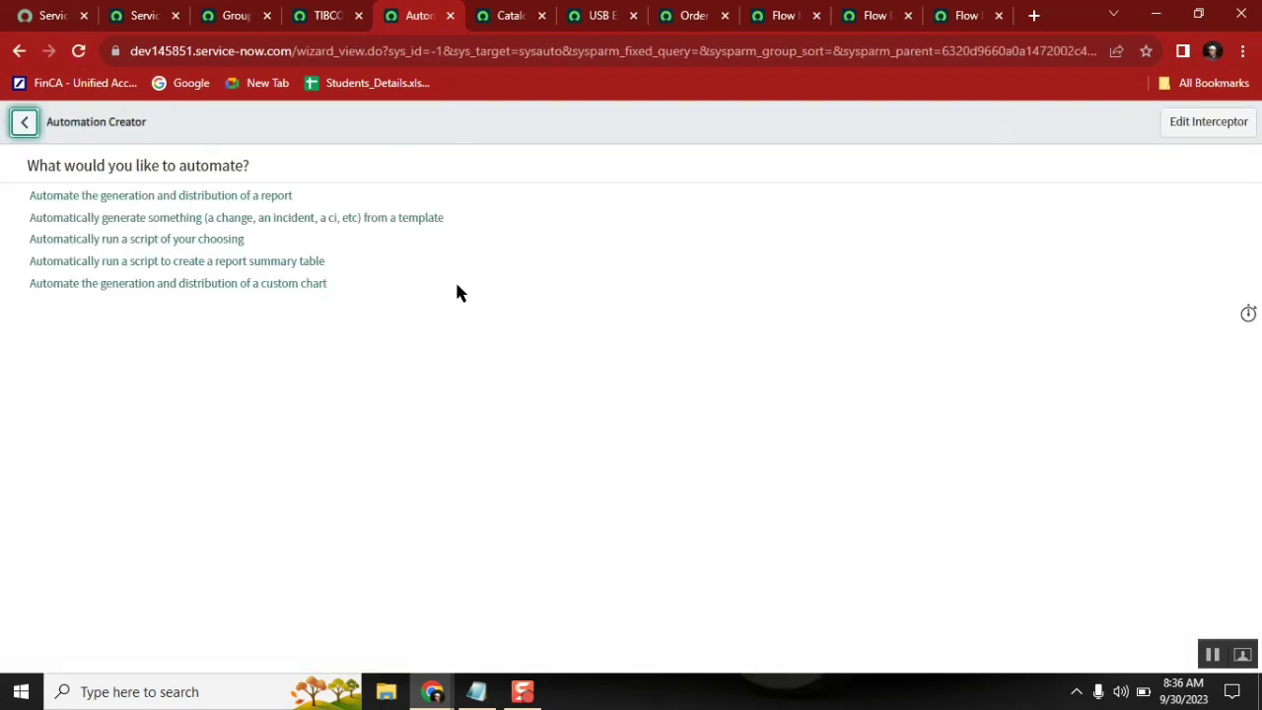
click(229, 241)
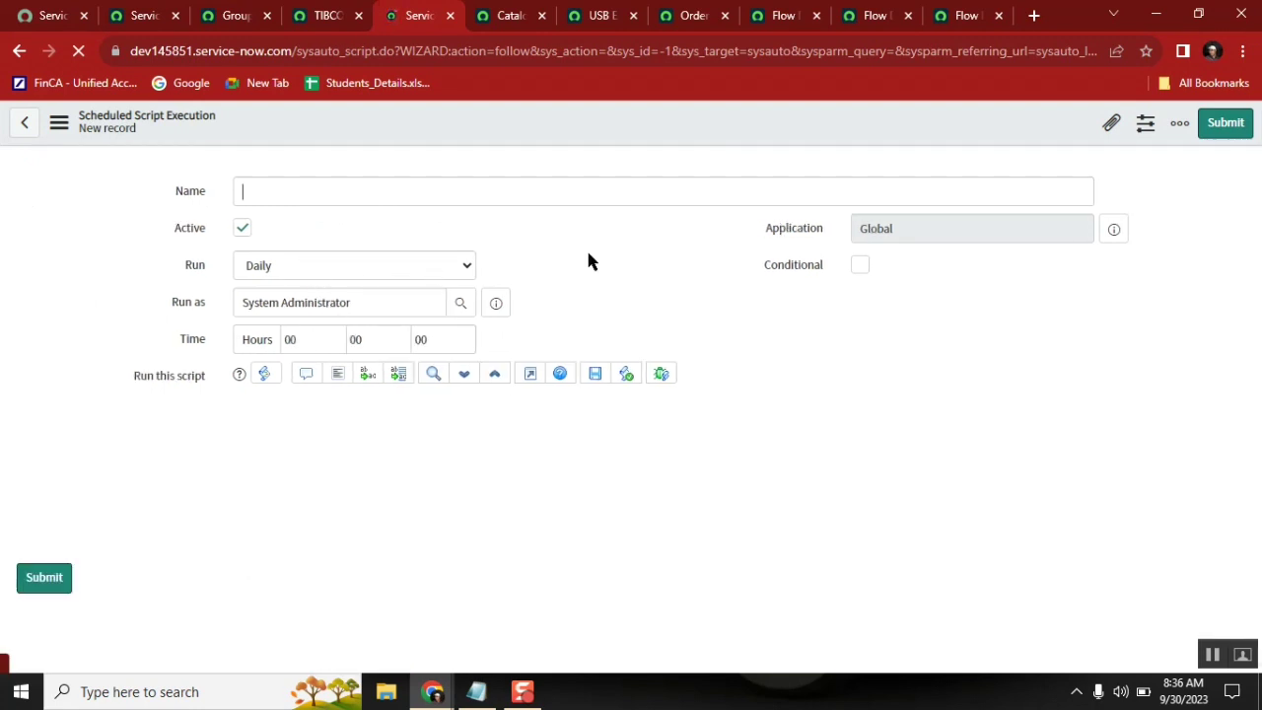
Set the job to run Monthly with the hour at 07.
click(453, 265)
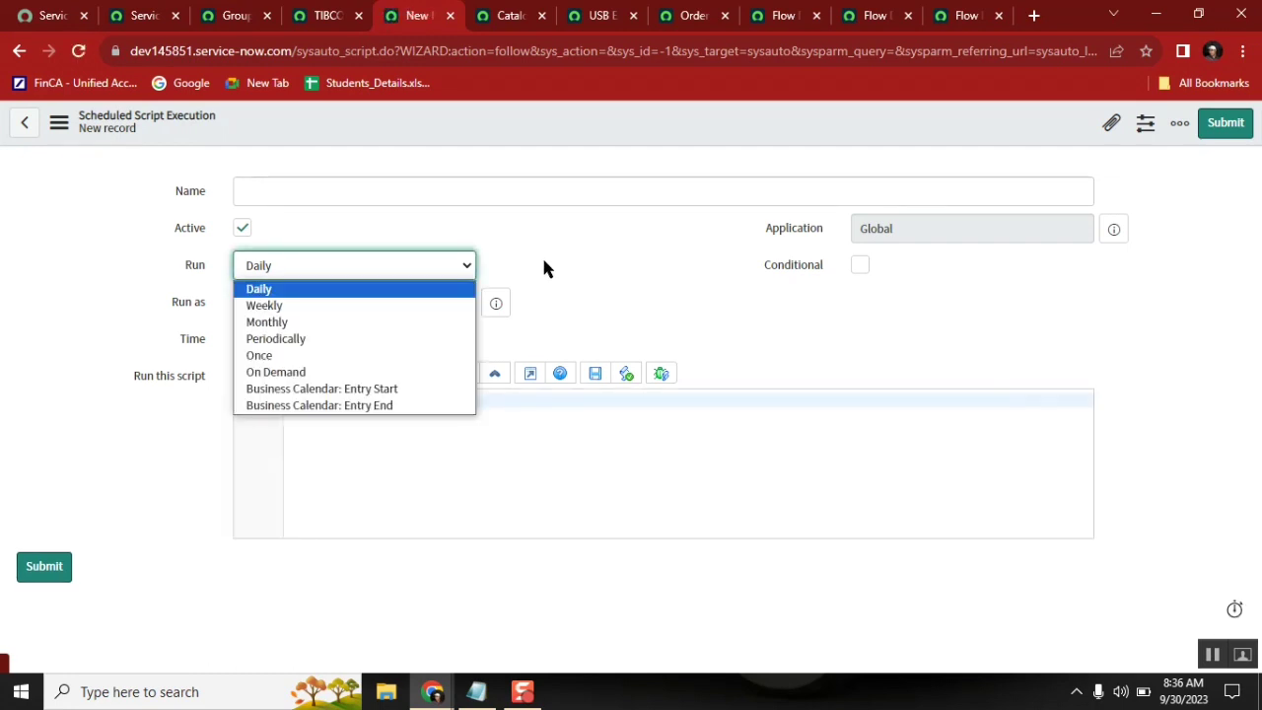
click(308, 323)
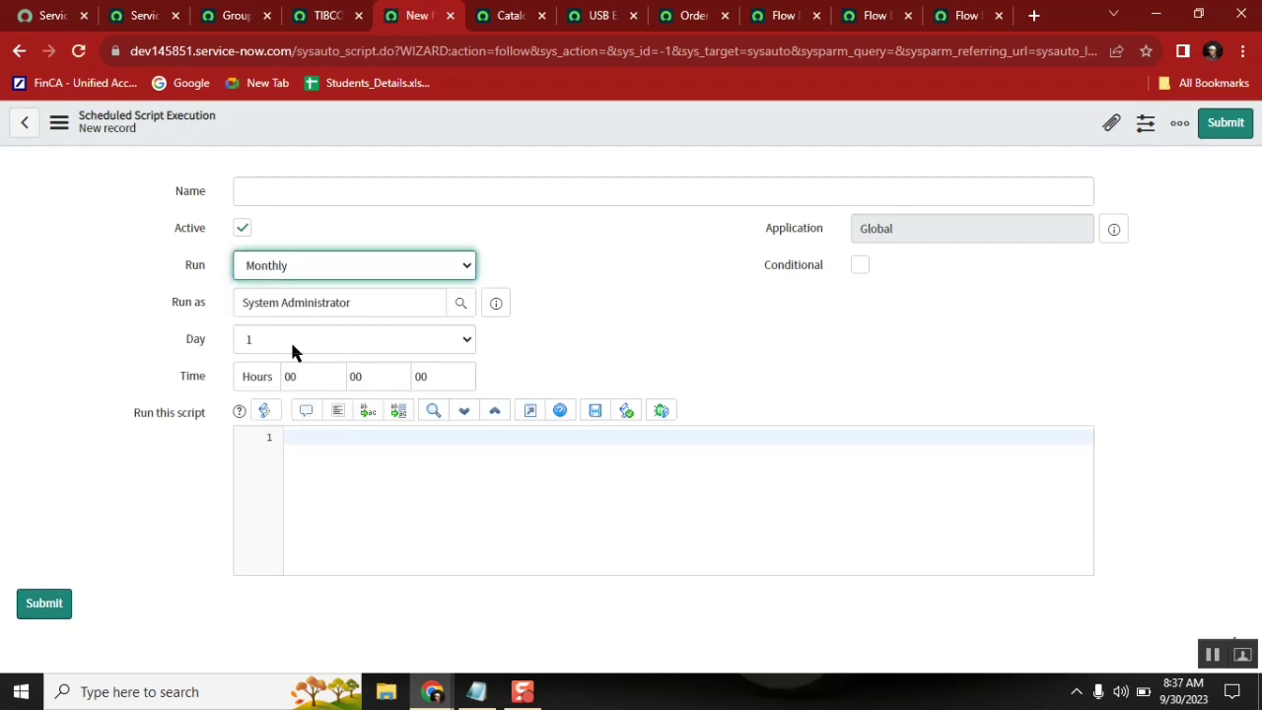
click(316, 371)
key(BackSpace)
key(BackSpace)
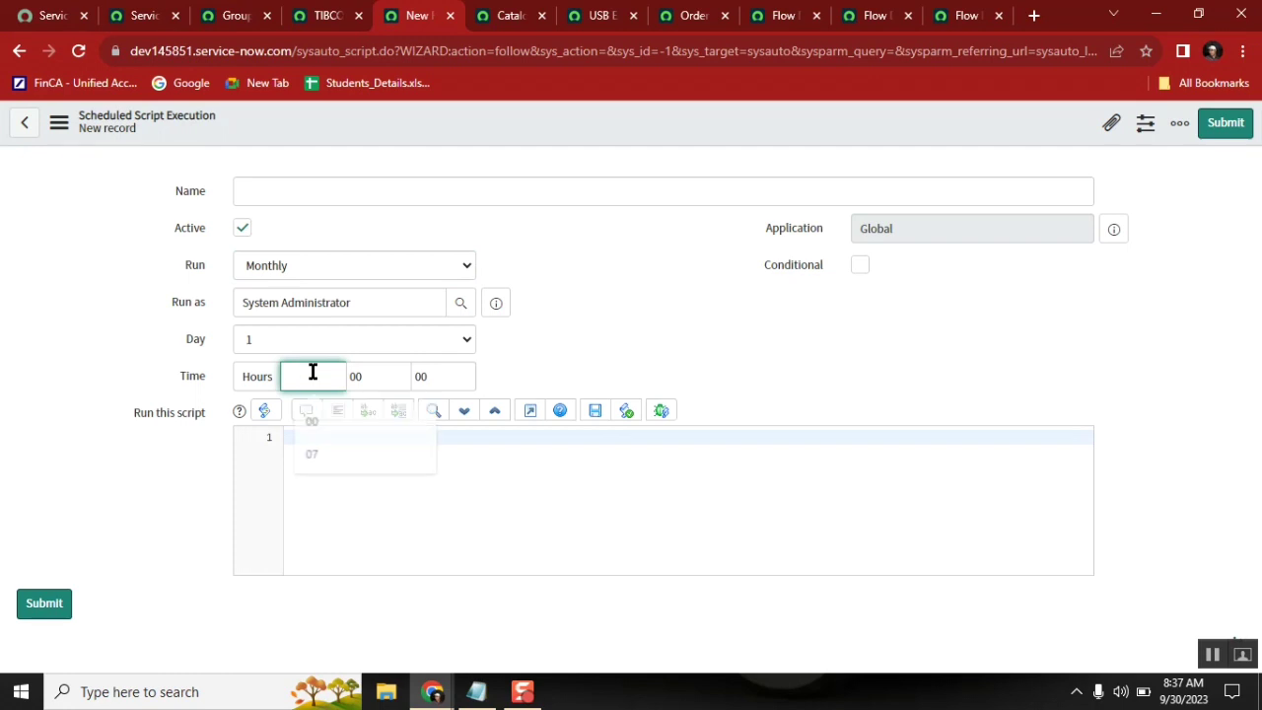
text(07)
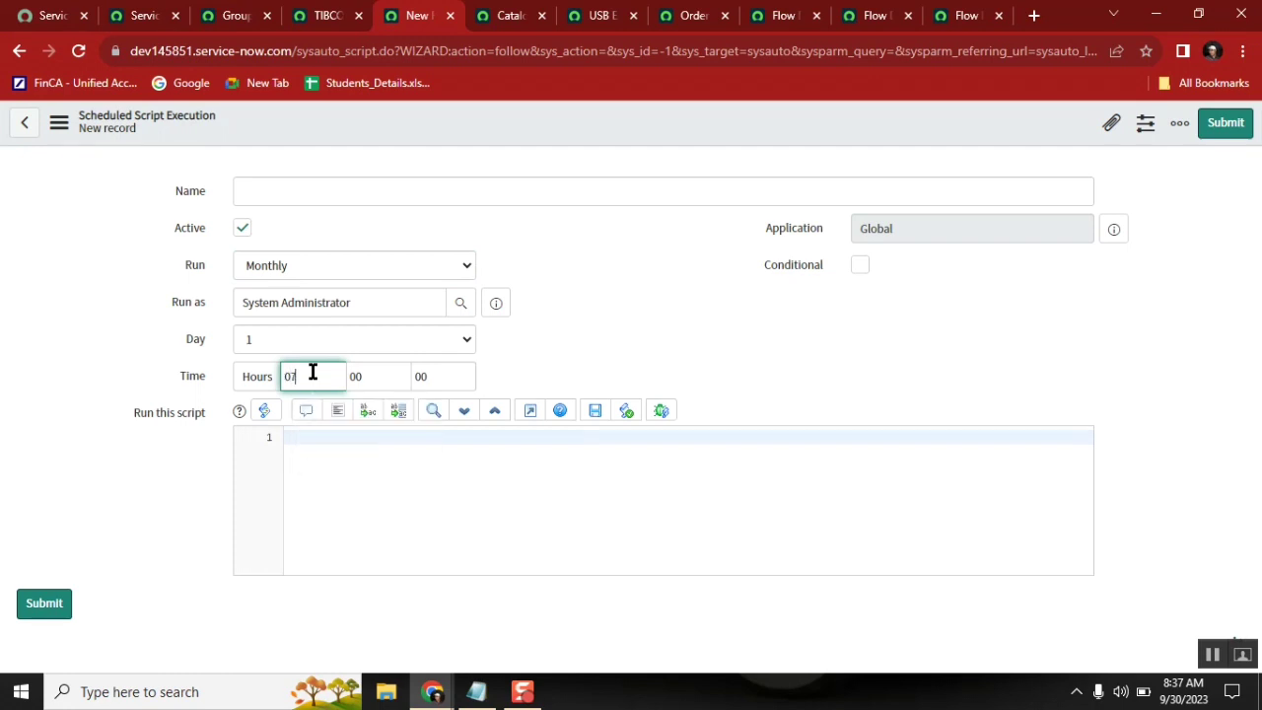
Start the script with a sys_user_grmember GlideRecord and addEncodedQuery using the pasted query.
click(379, 445)
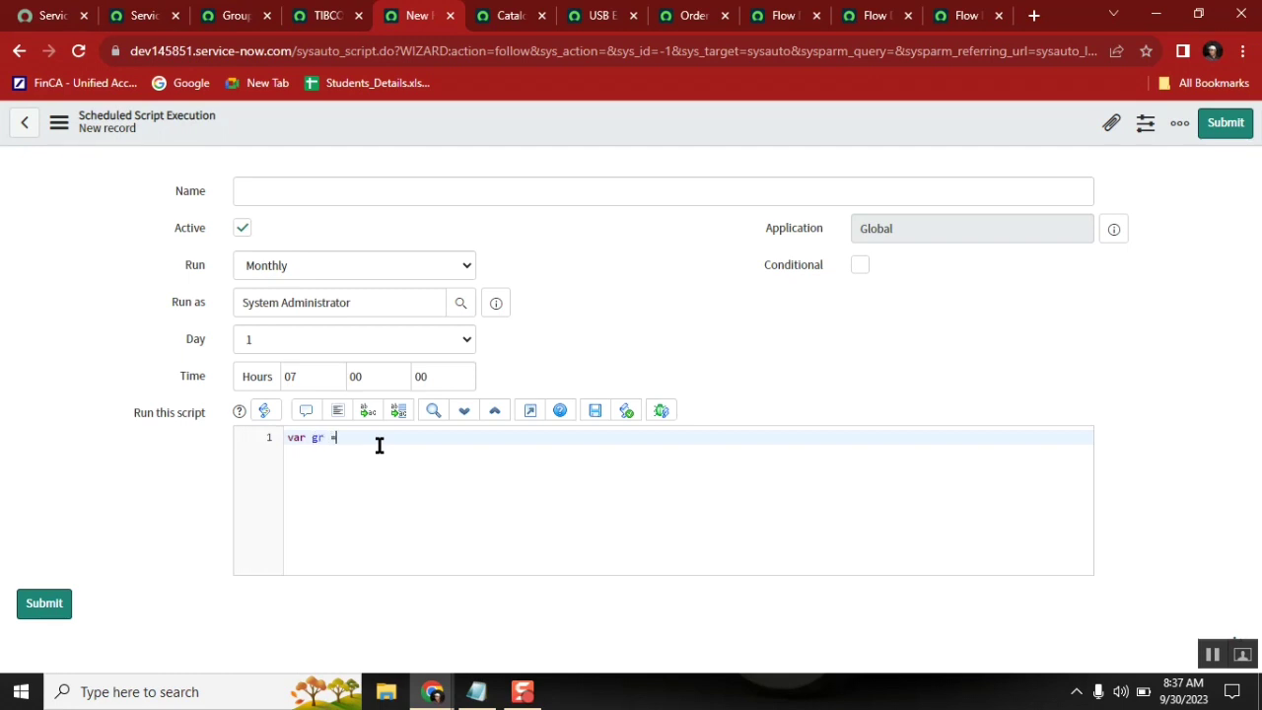
text(var gr = new GlideRecord('sys_user_grmembe)
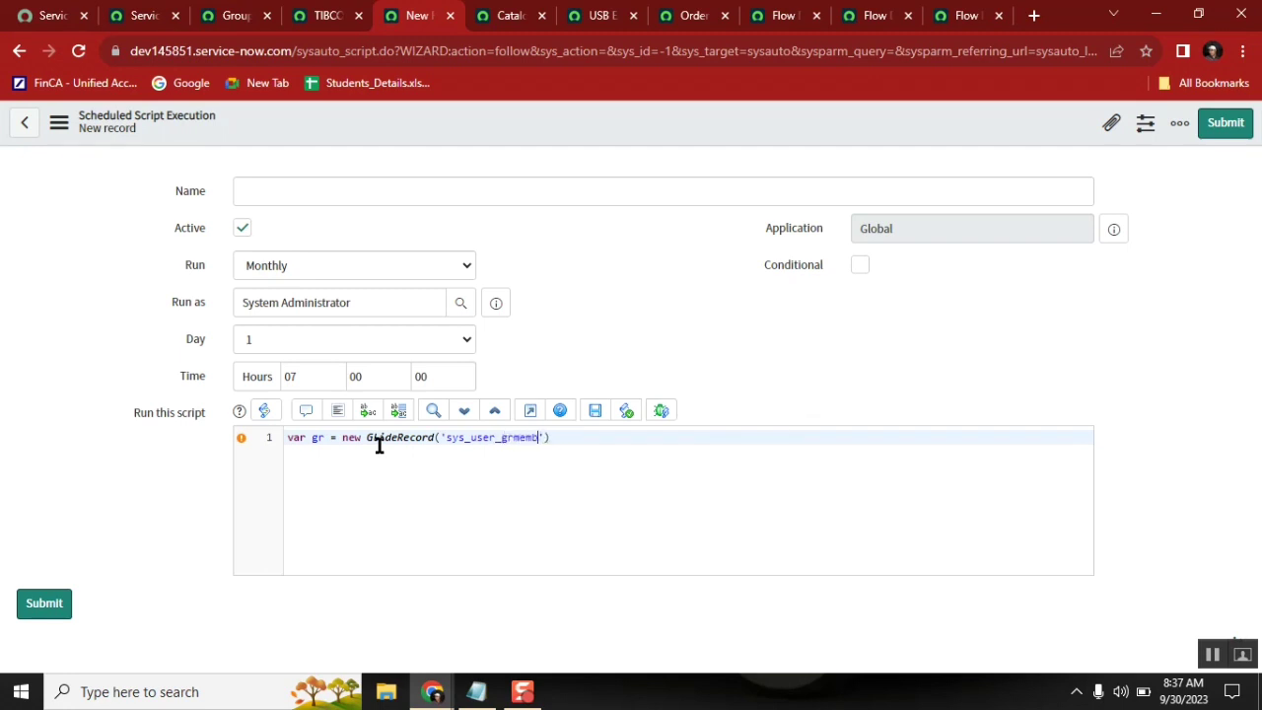
text(er)
key(End)
text(;)
key(Return)
text(a)
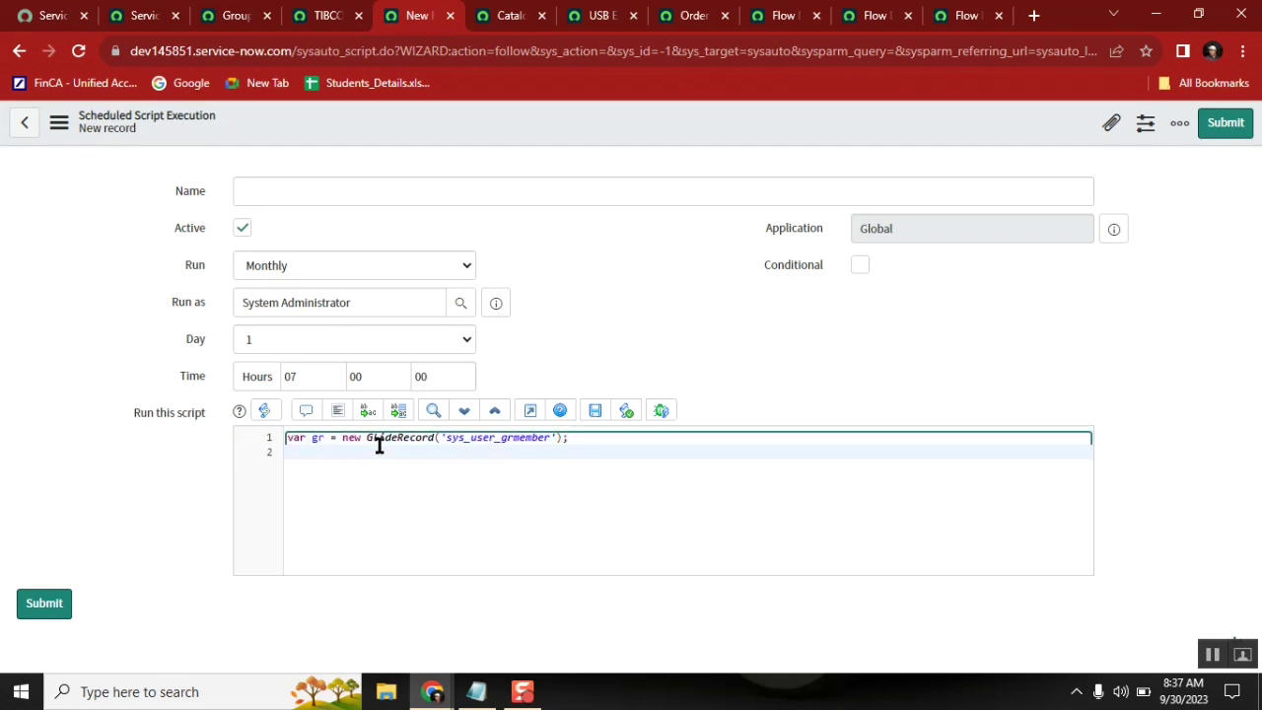
text(gr.ad)
key(Down)
key(Return)
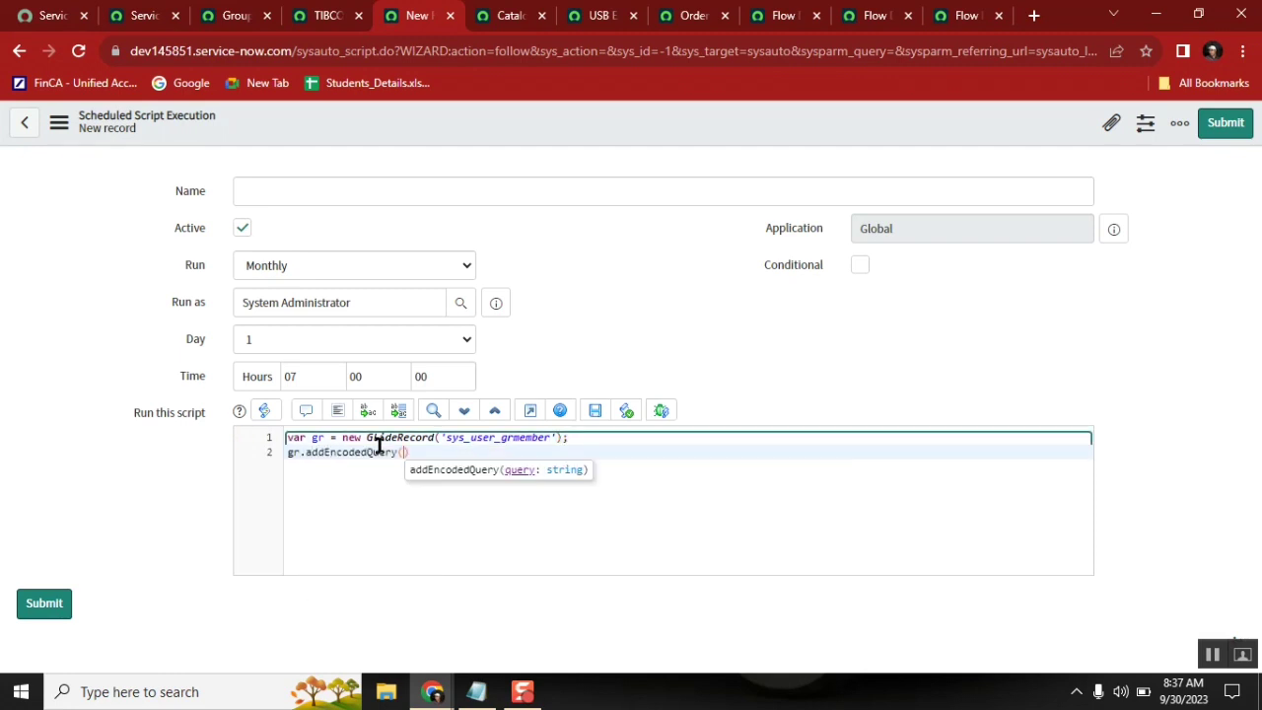
text(')
text(user.active=false^ORgroup.active=false)
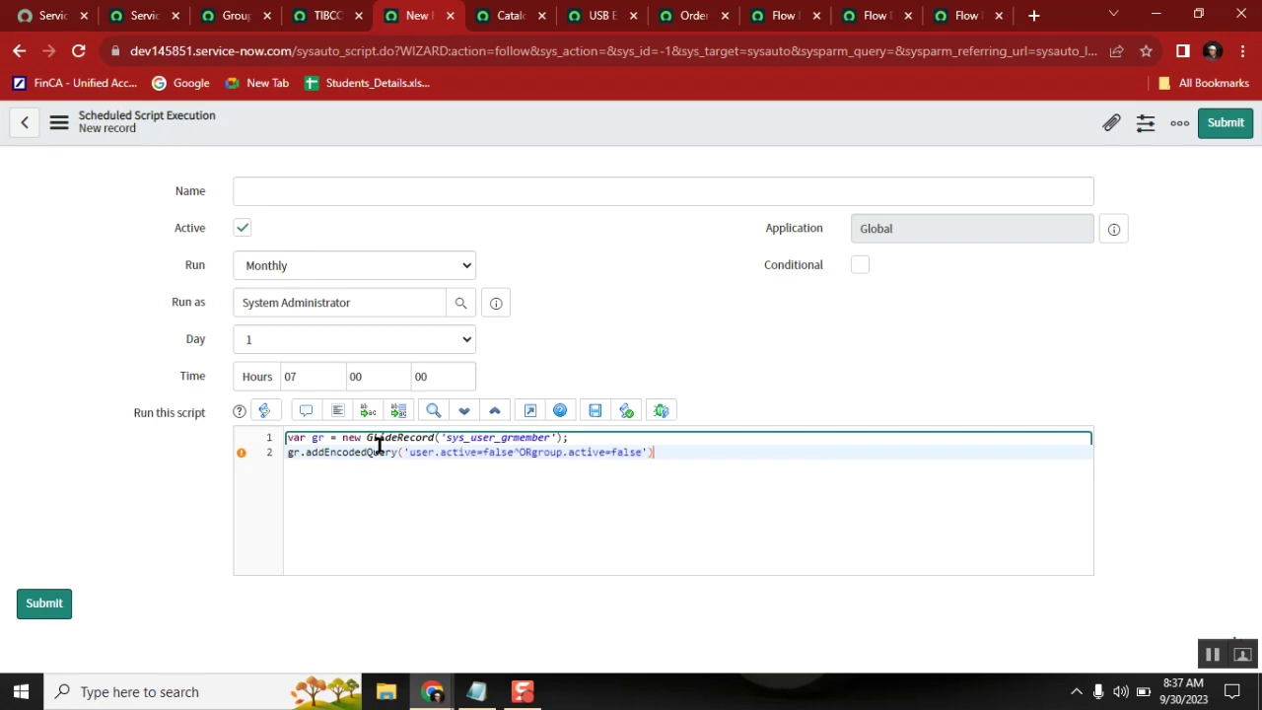
key(End)
text(;)
key(Return)
Add gr.query() and a gr.deleteMultiple() line to the script.
text(gr)
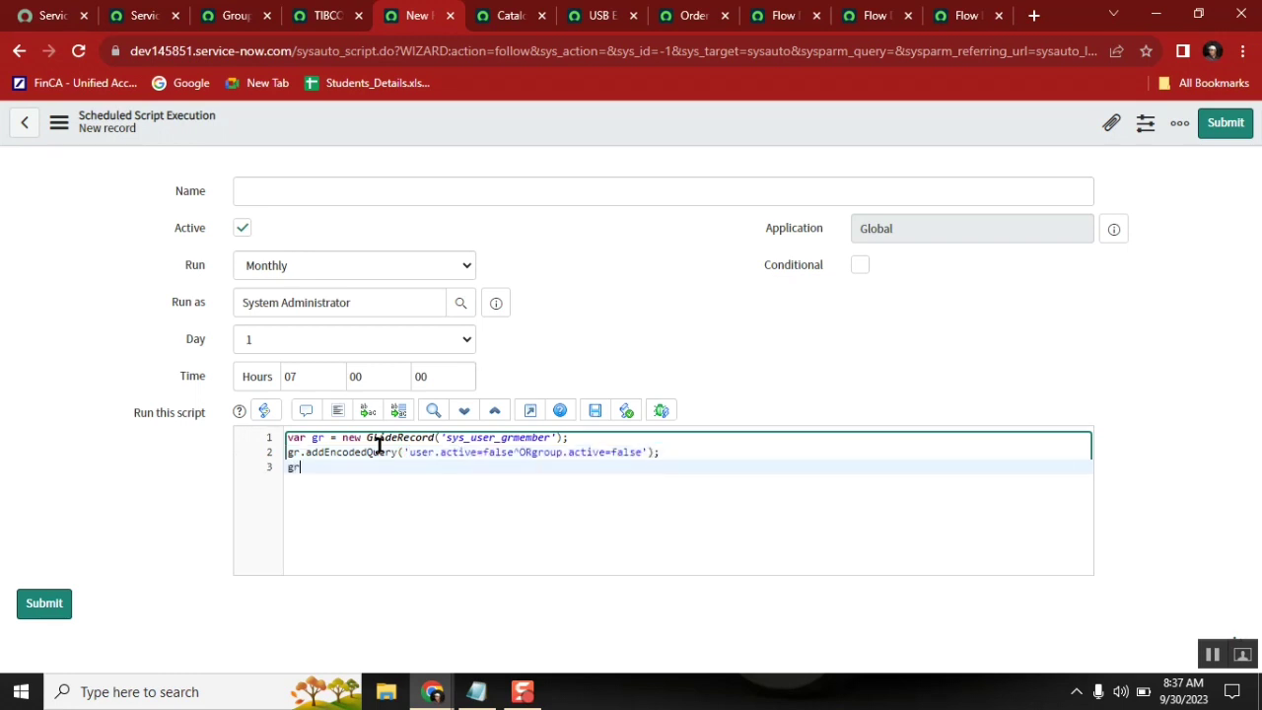
text(.query()
text(;)
key(Return)
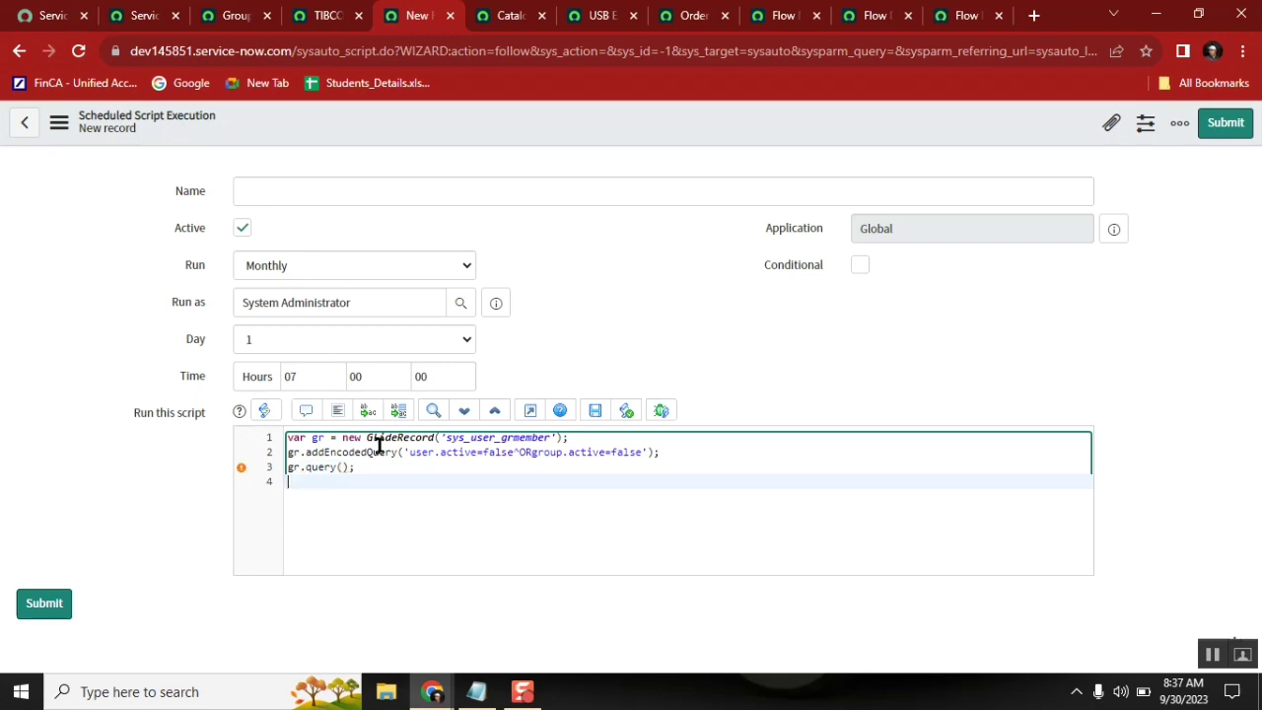
text(while)
key(shift+End)
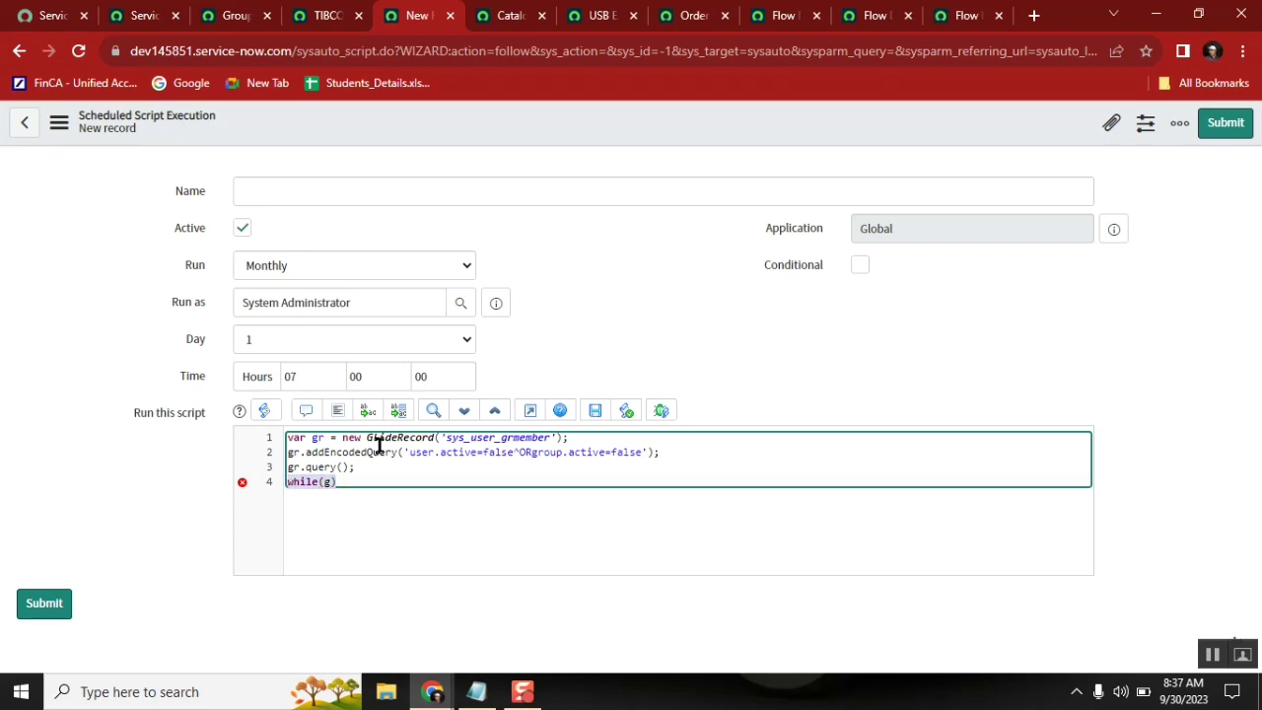
text(gr.)
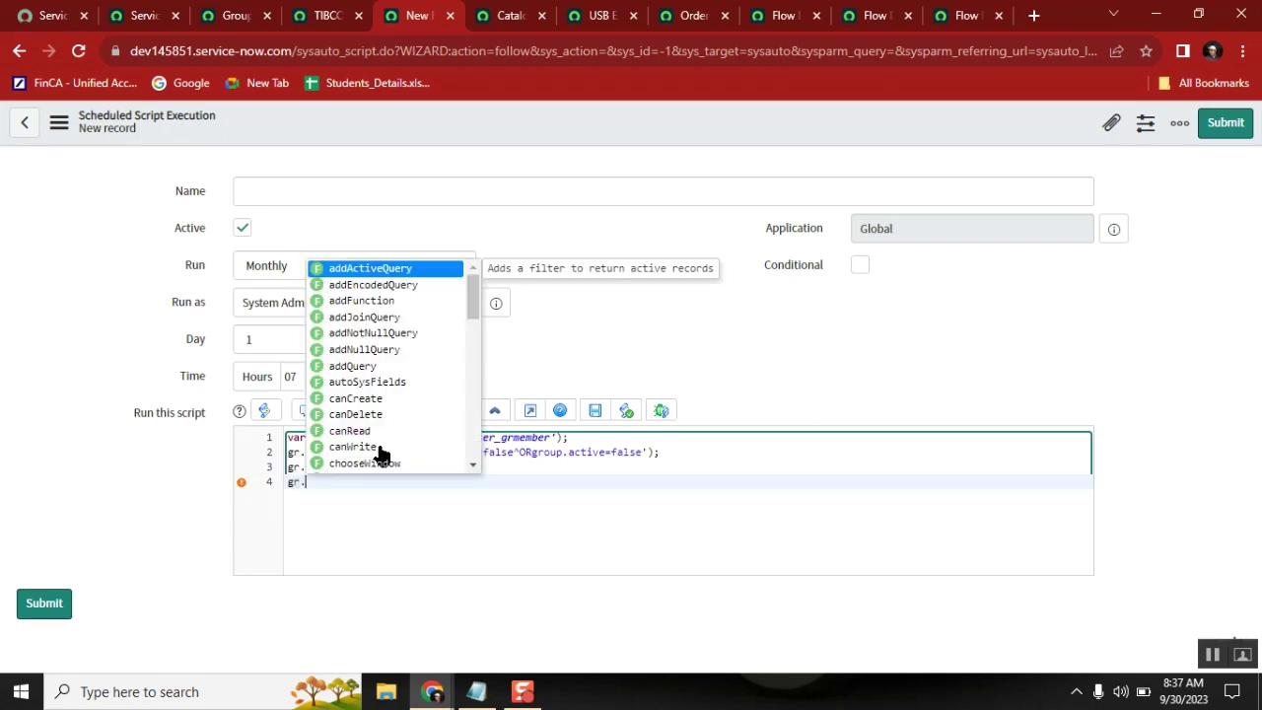
text(del)
key(Return)
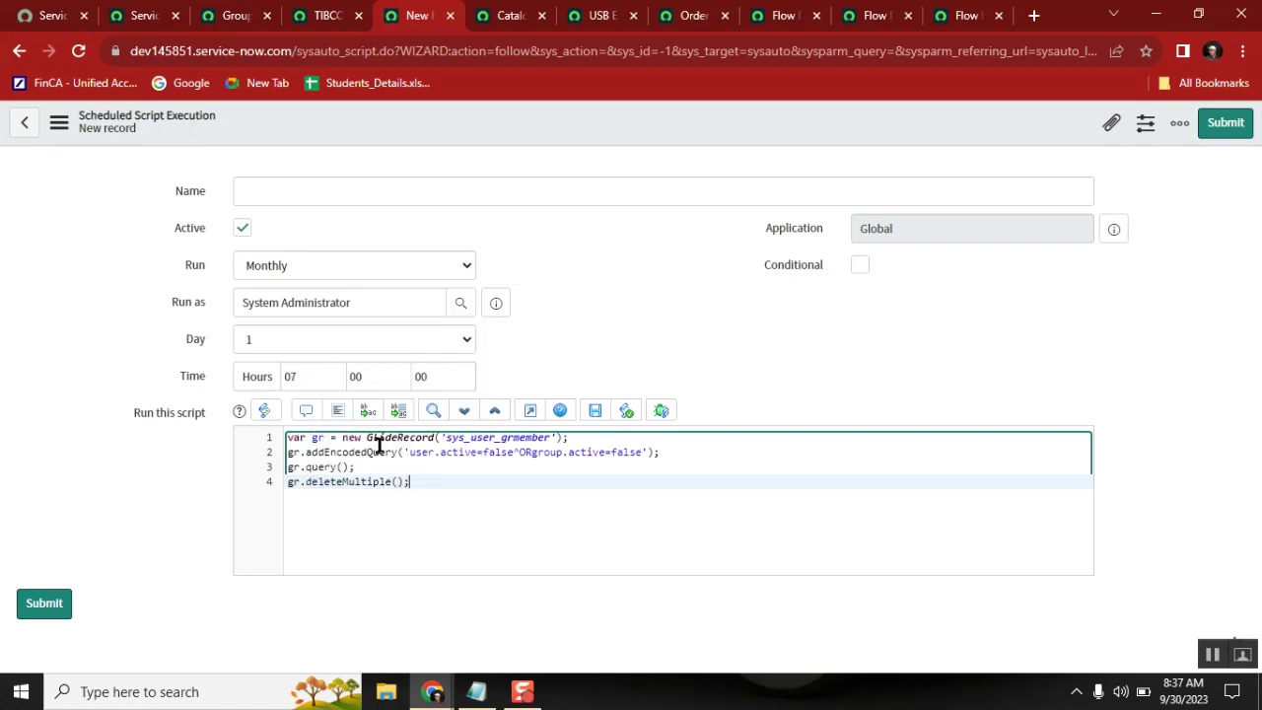
Add a while(gr.next()) loop that calls gr.deleteRecord(); on each matching record.
text(//)
click(431, 482)
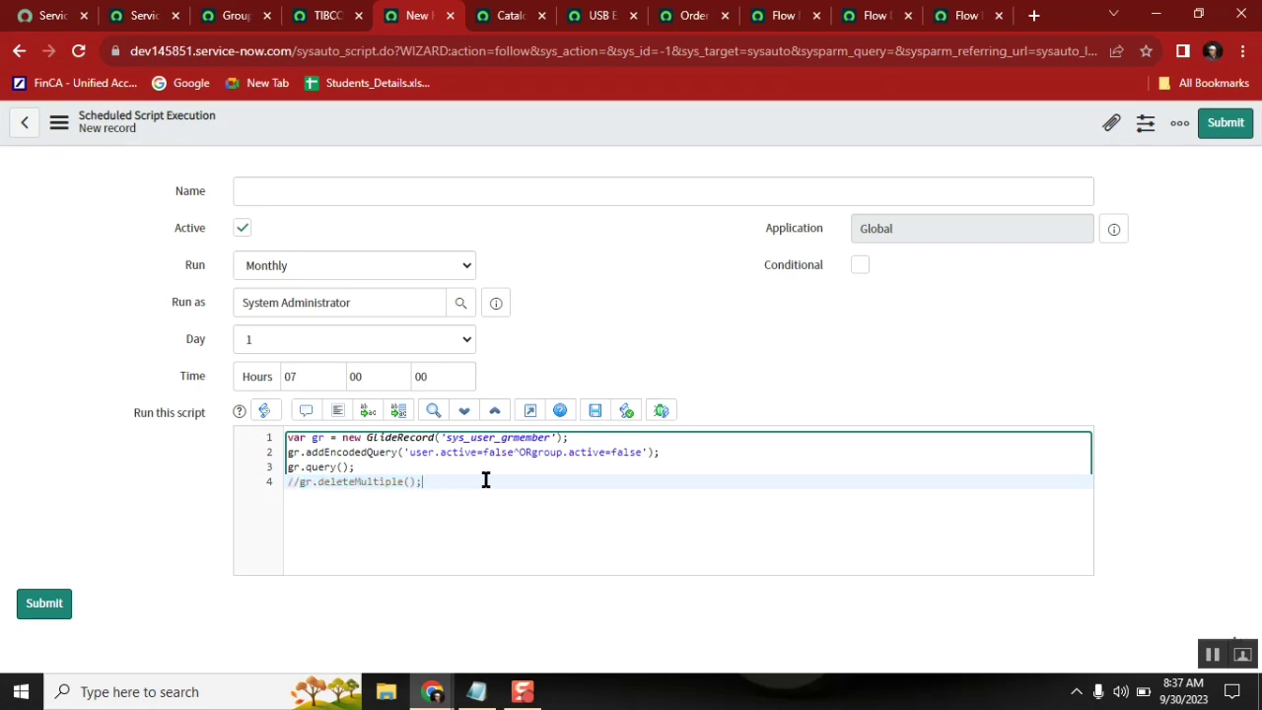
key(Return)
text(wh)
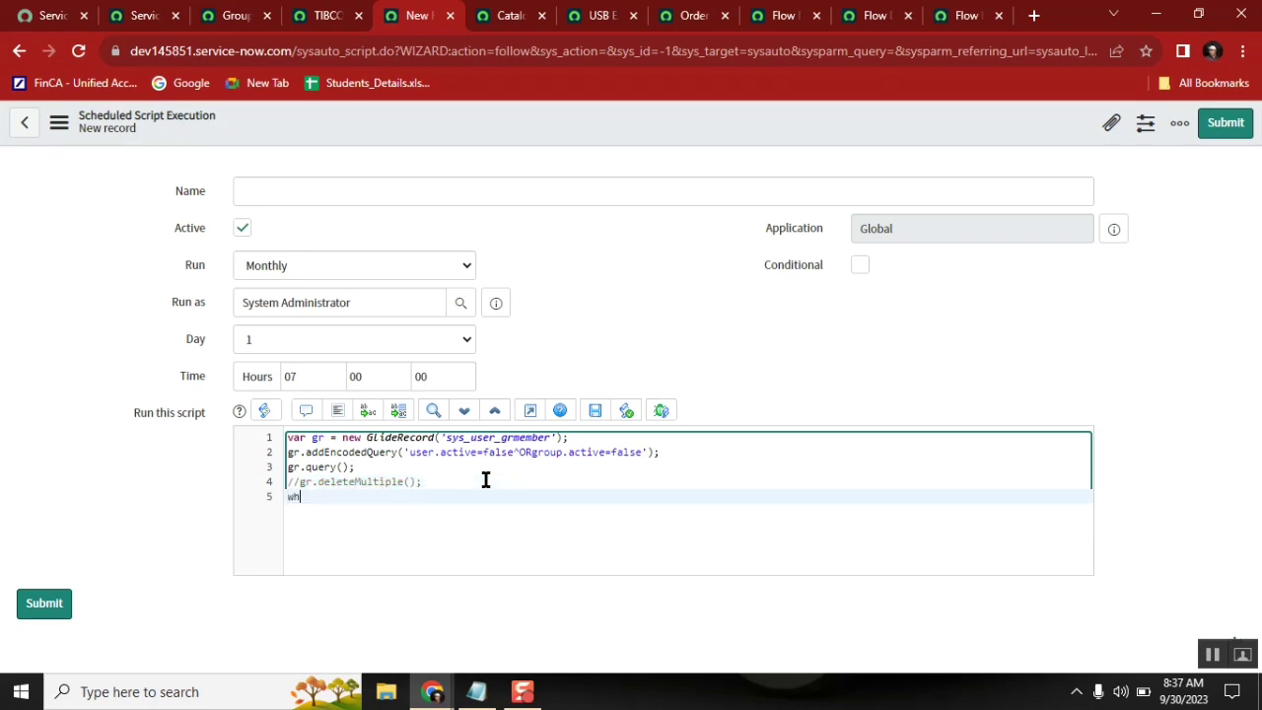
text(ile(gr.next)
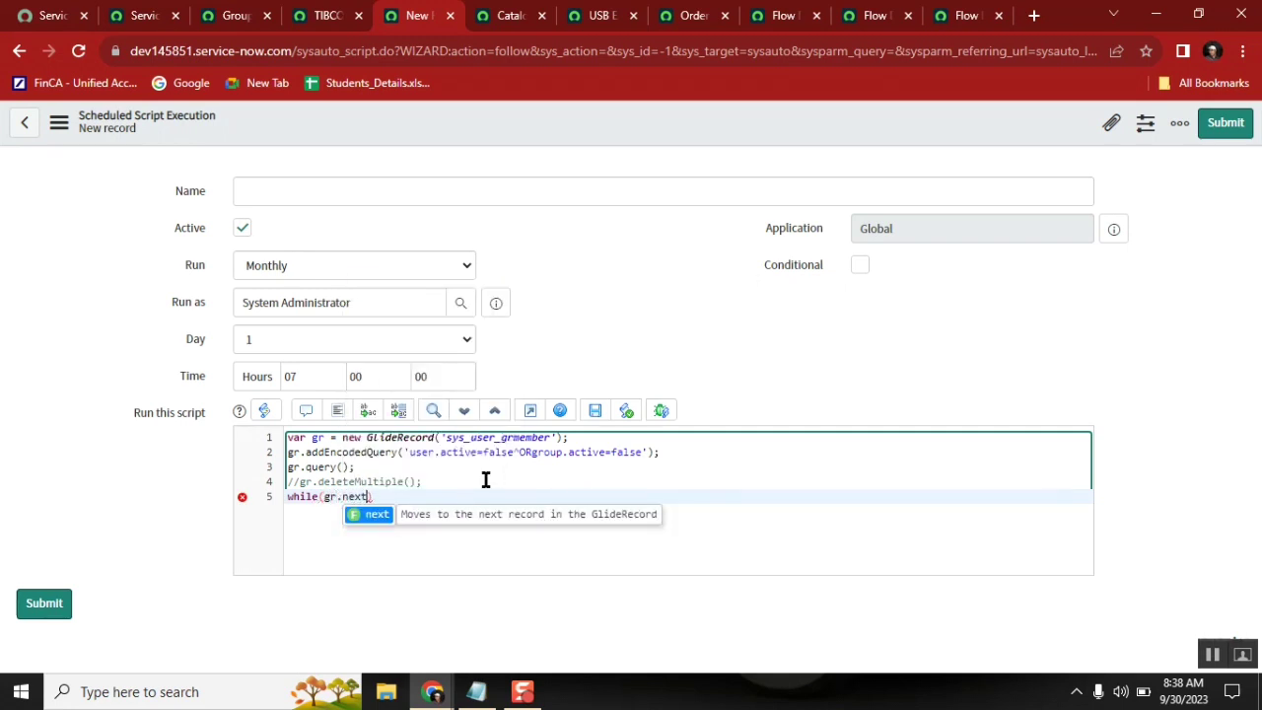
text(())
key(Return)
text({)
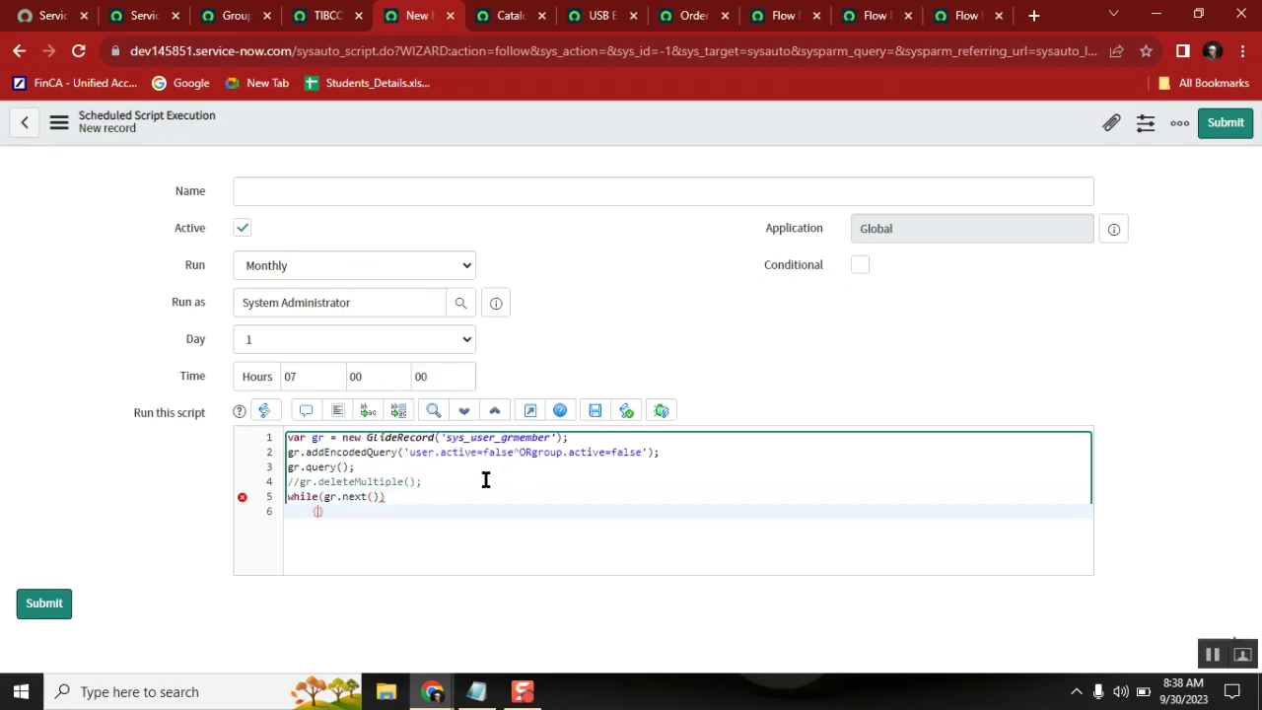
key(Return)
text(gr)
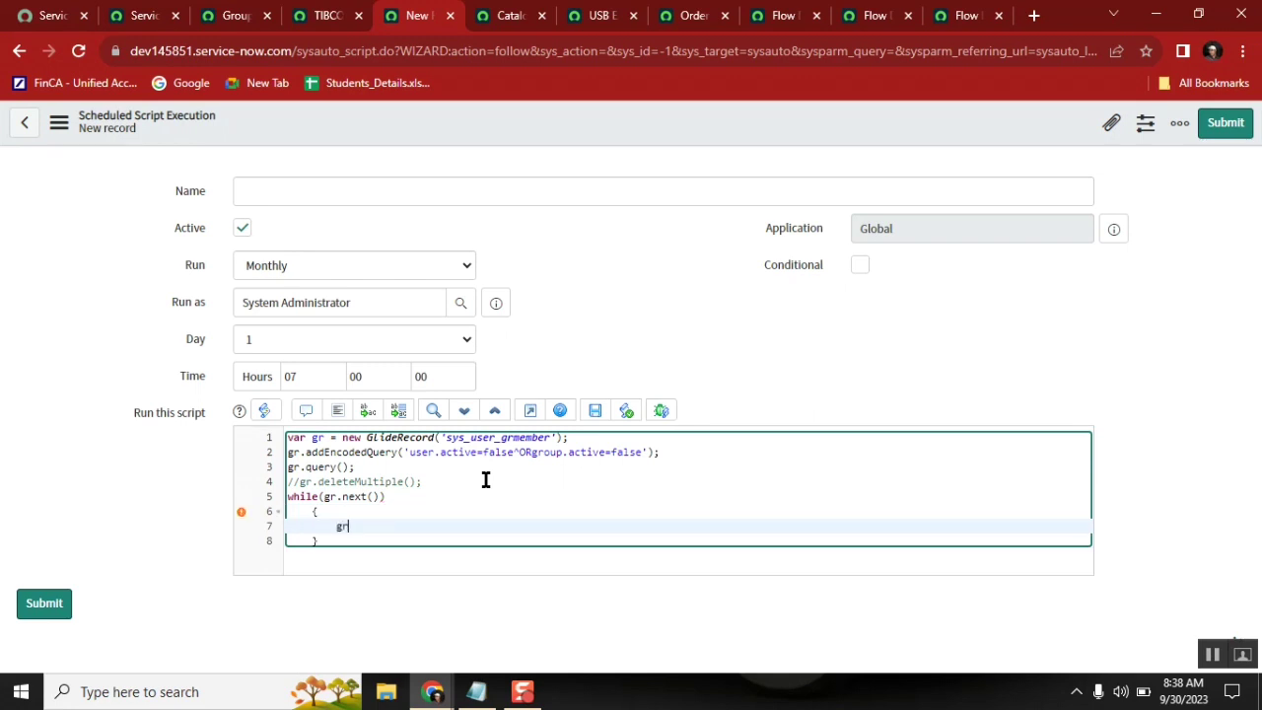
text(.dele)
key(Down)
key(Return)
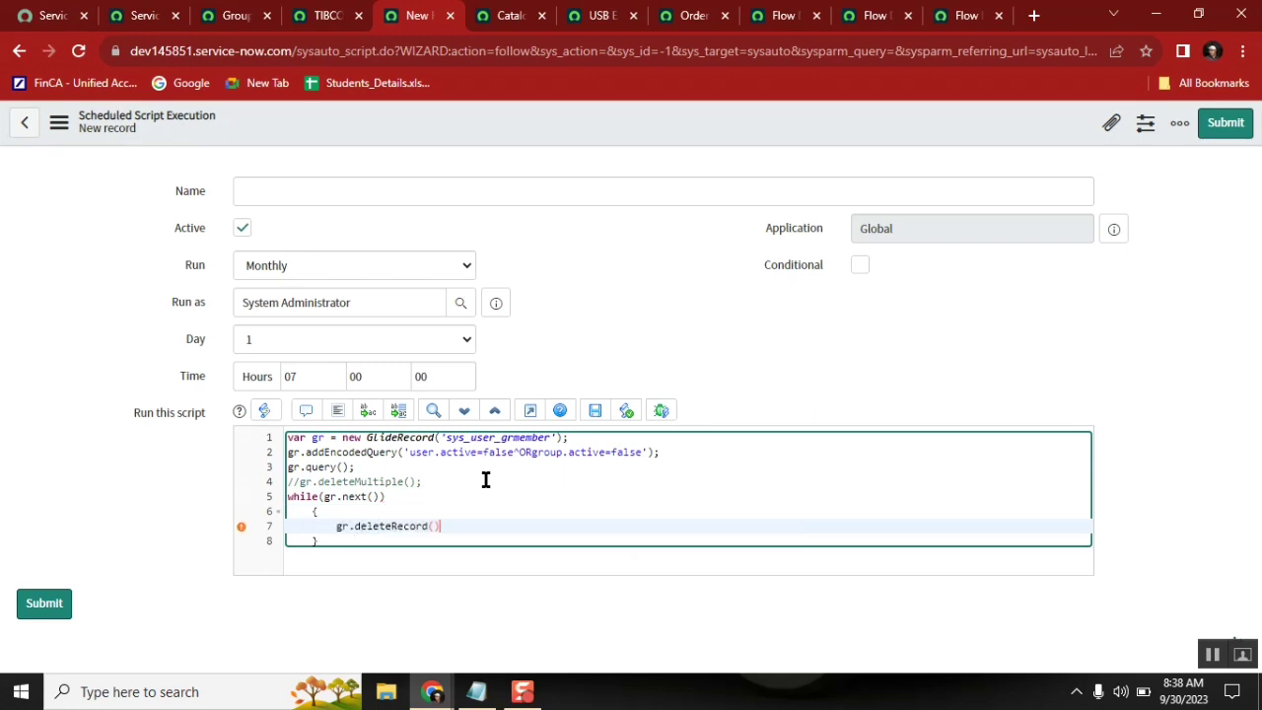
text(;)
Log 'user is removed from group because of user/group inactivity' inside the loop.
key(Return)
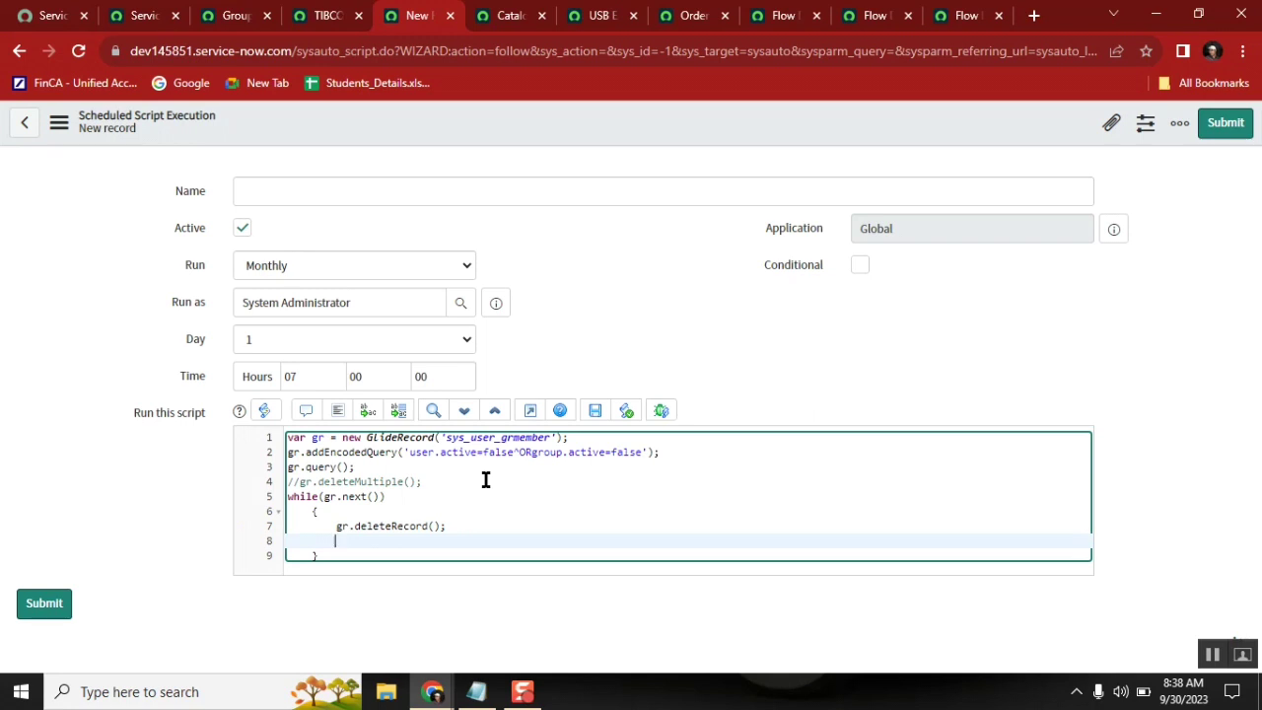
text(gs.log()
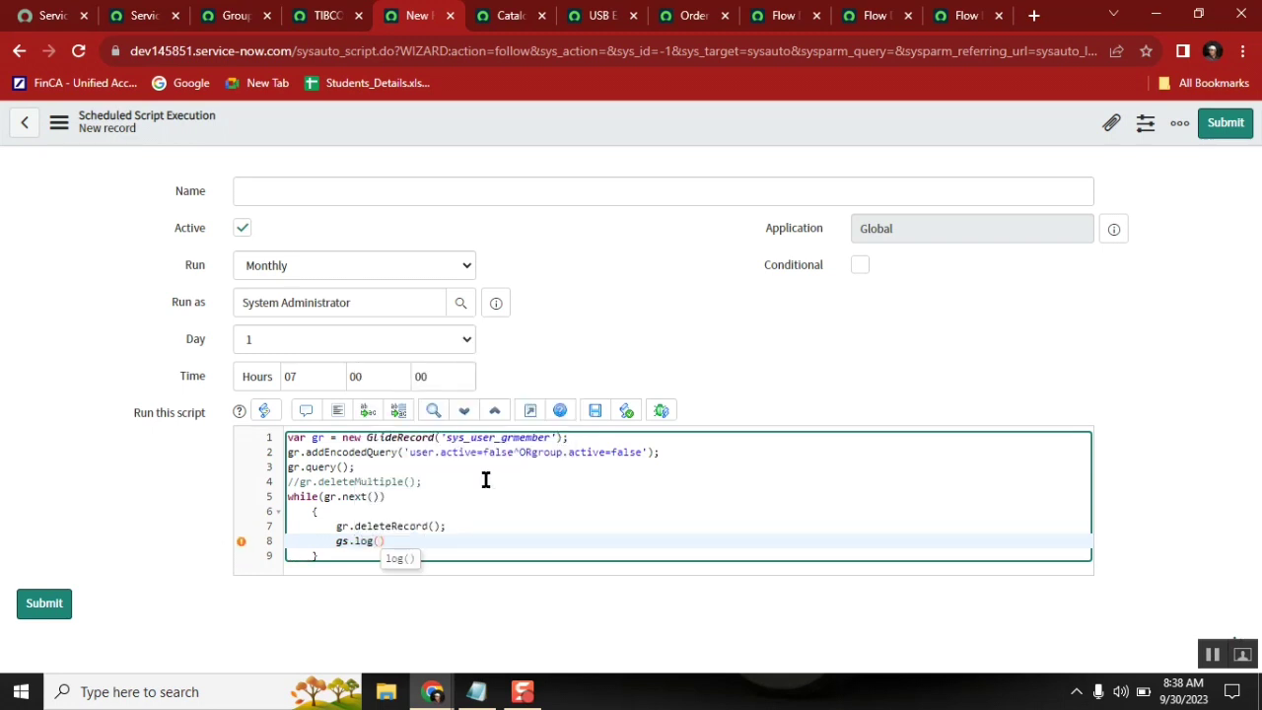
text(the)
key(BackSpace)
text('user is removed )
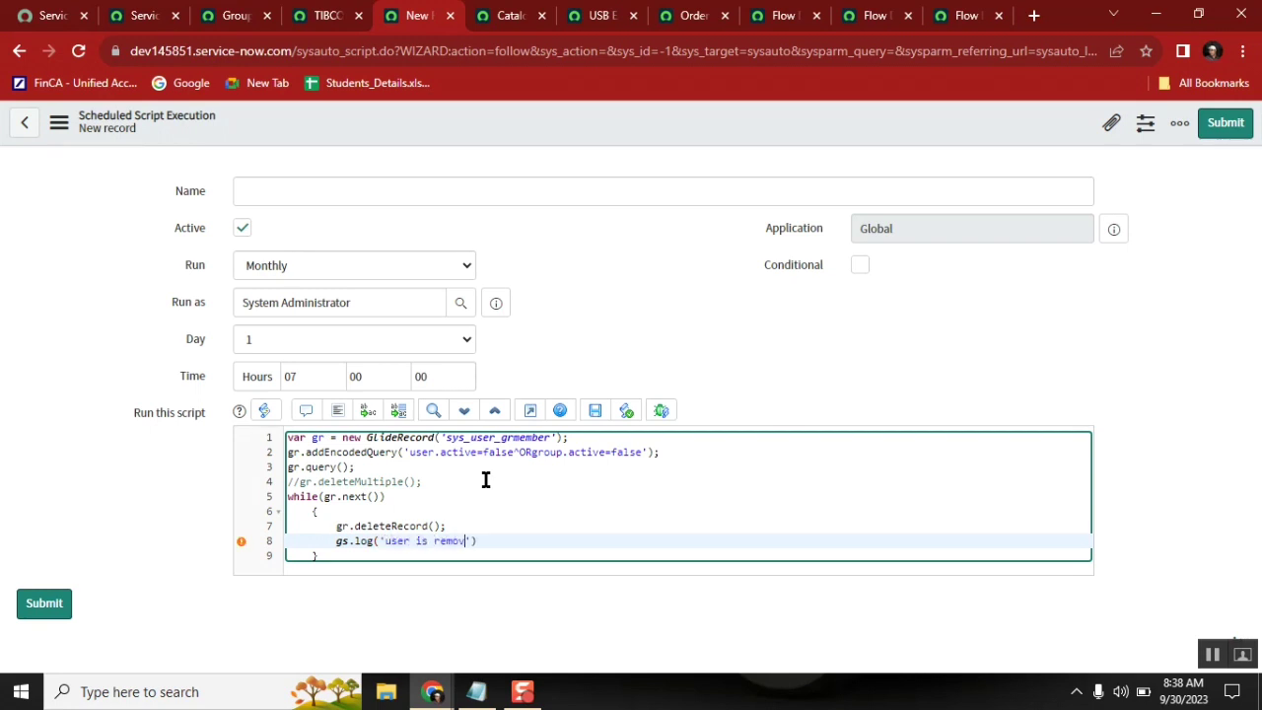
text(from group because of user/)
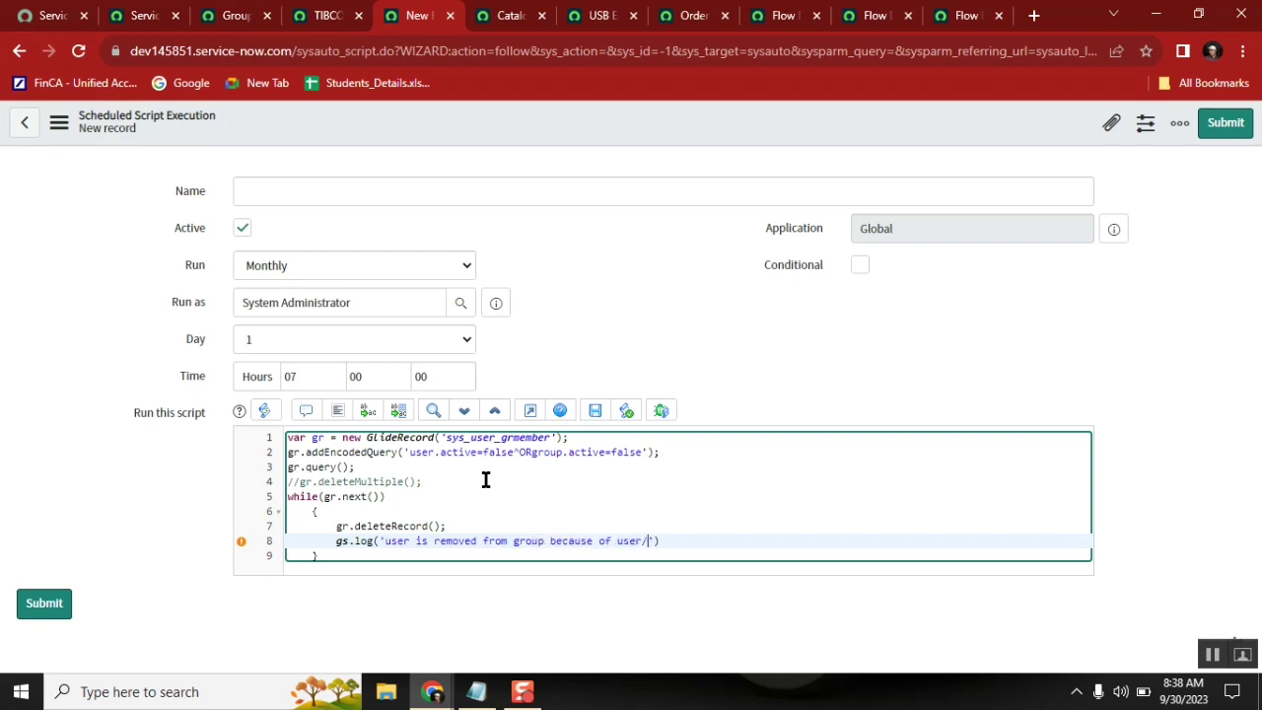
text(group in)
key(BackSpace)
text(vity)
key(Return)
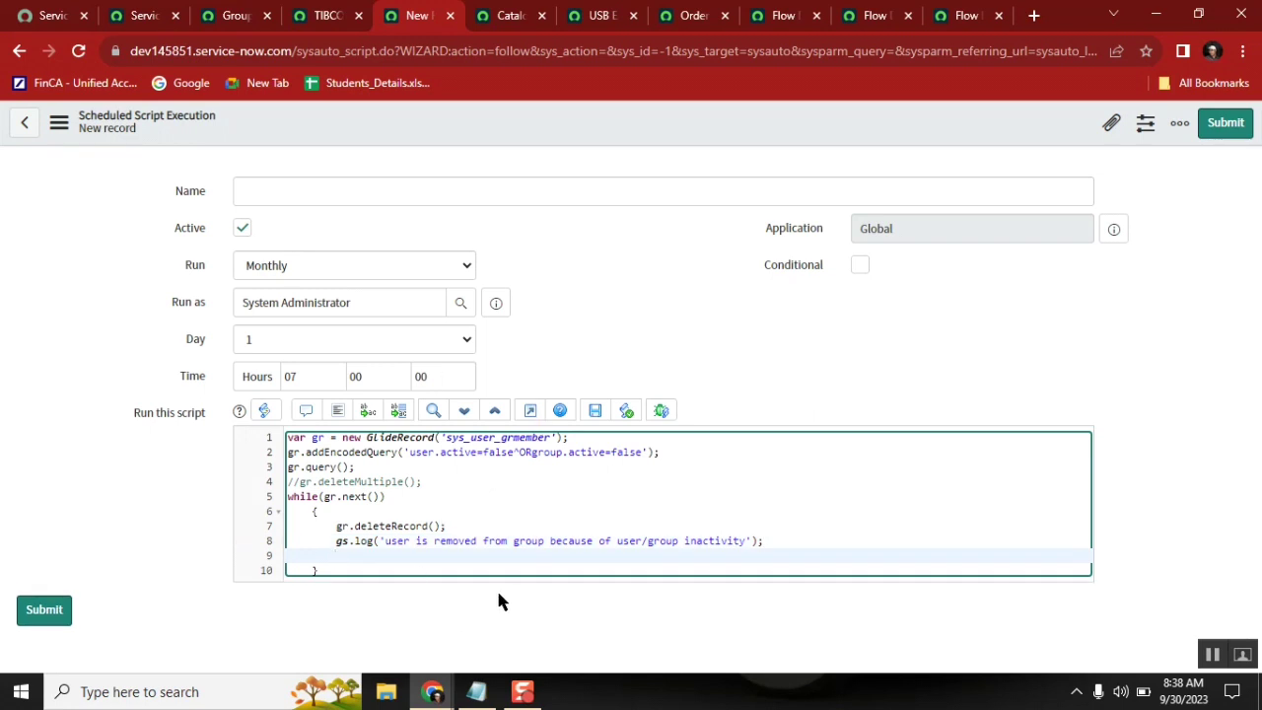
click(545, 189)
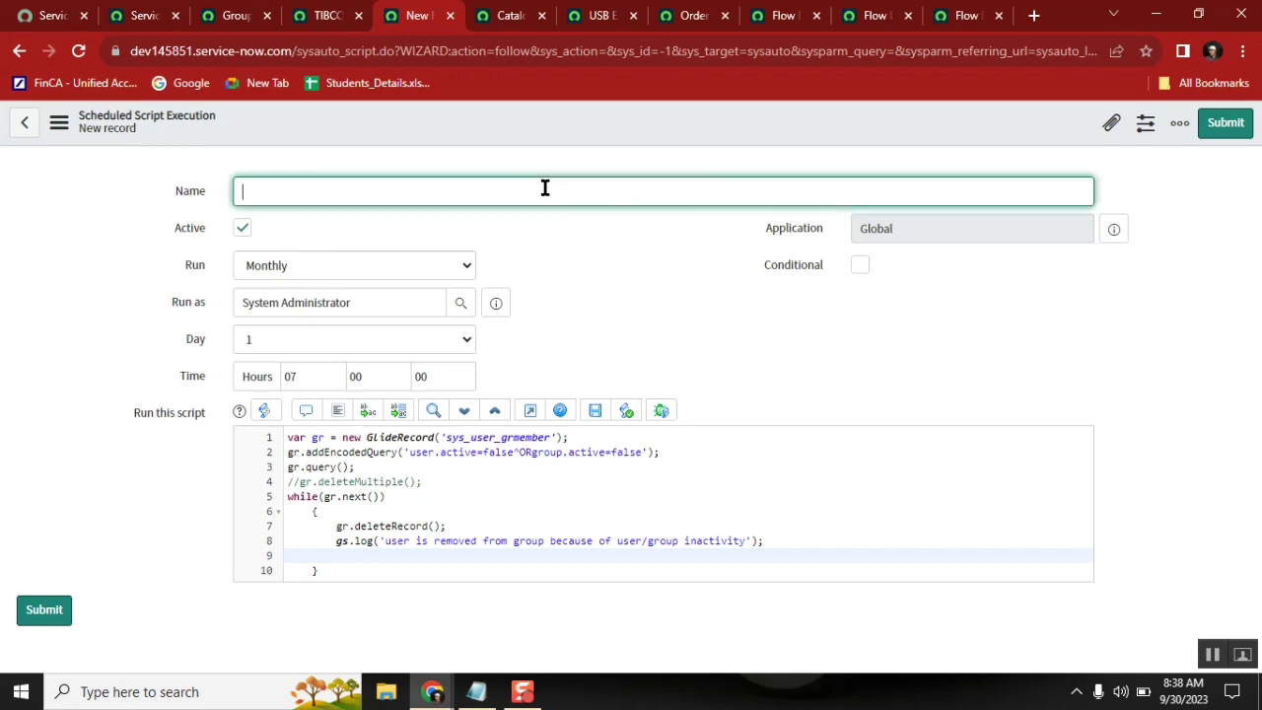
Go to Flow Designer and open the 'schedule job' flow from the Flows list.
click(873, 18)
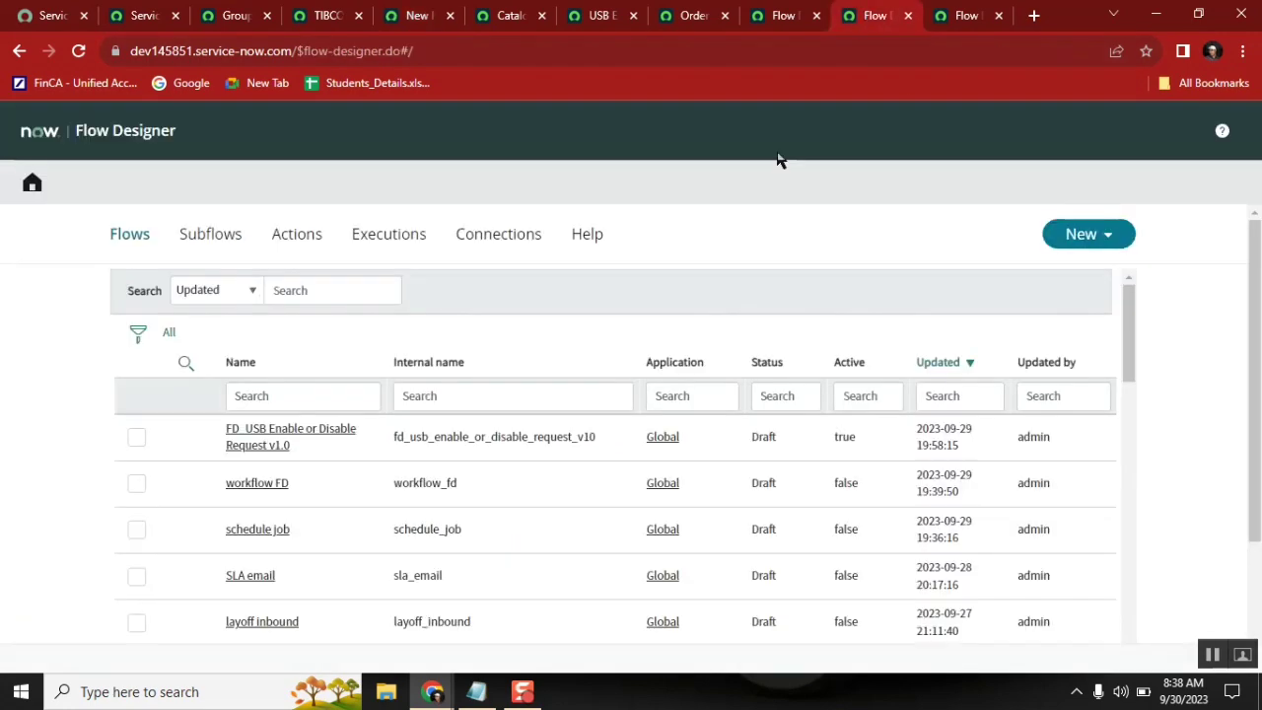
key(alt+Tab)
click(1084, 236)
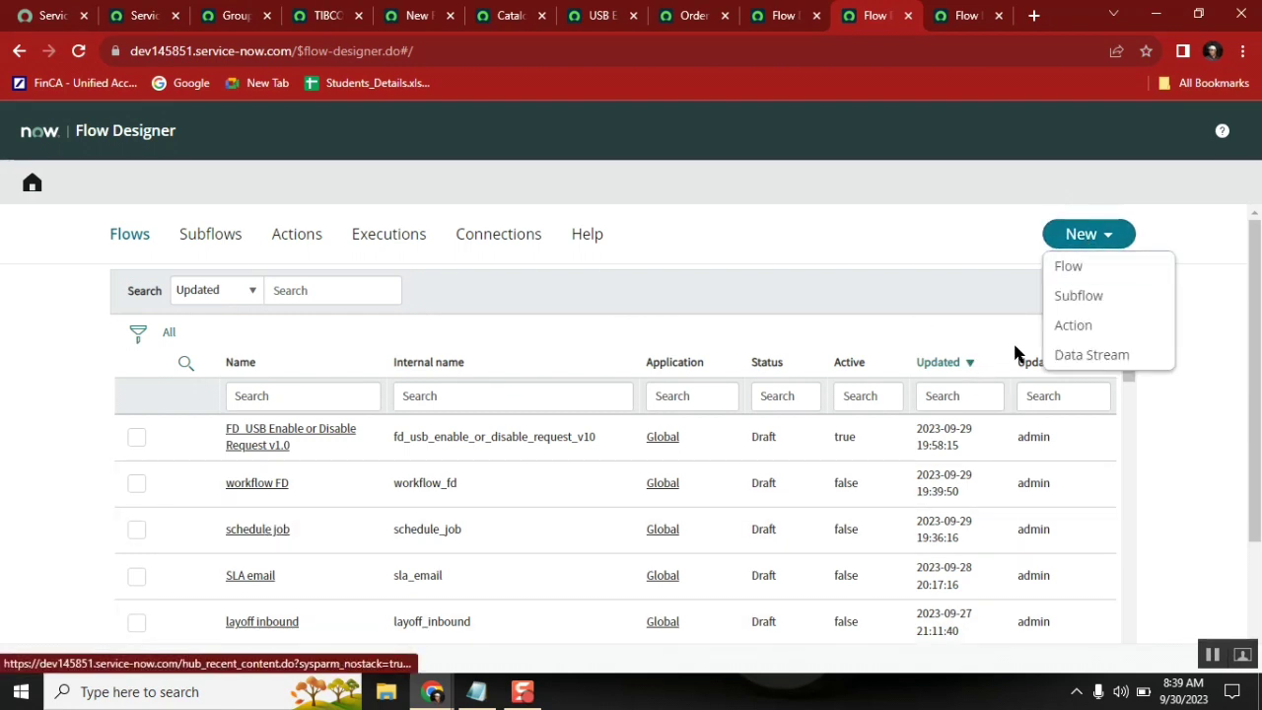
click(256, 531)
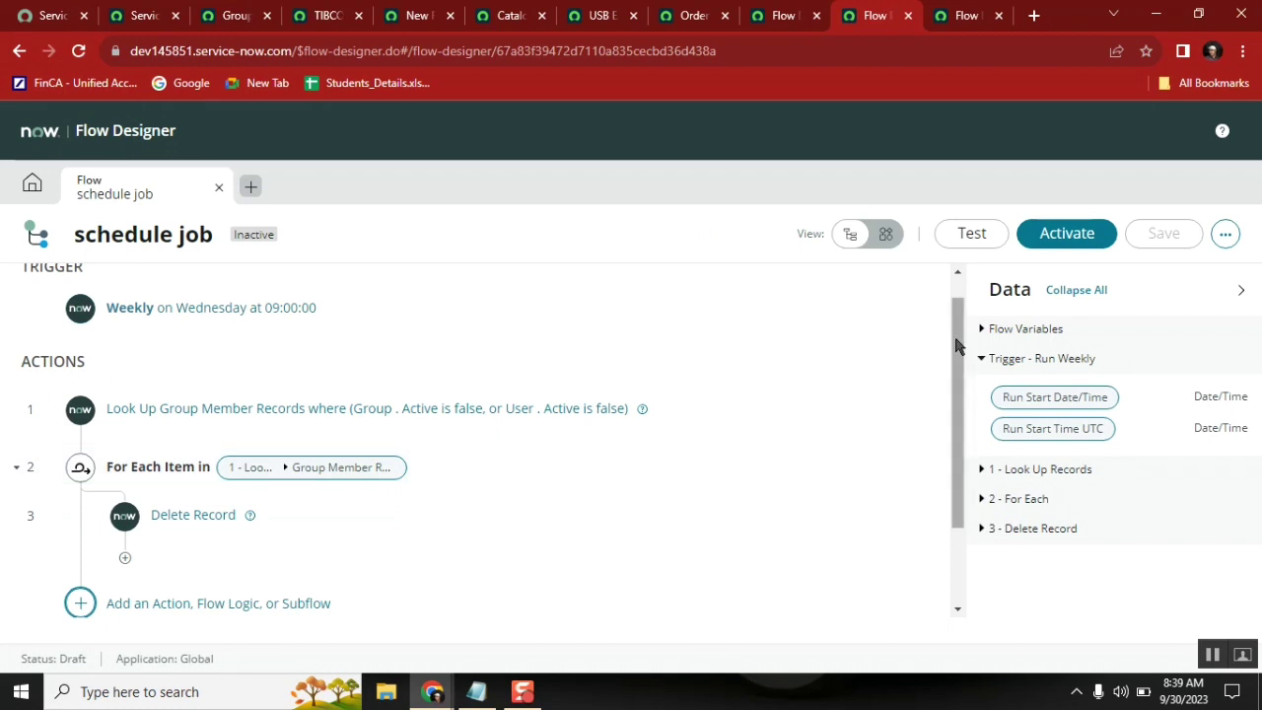
Expand the trigger's type list and reduce the browser page zoom to 90%.
scroll(956, 345, up, 1)
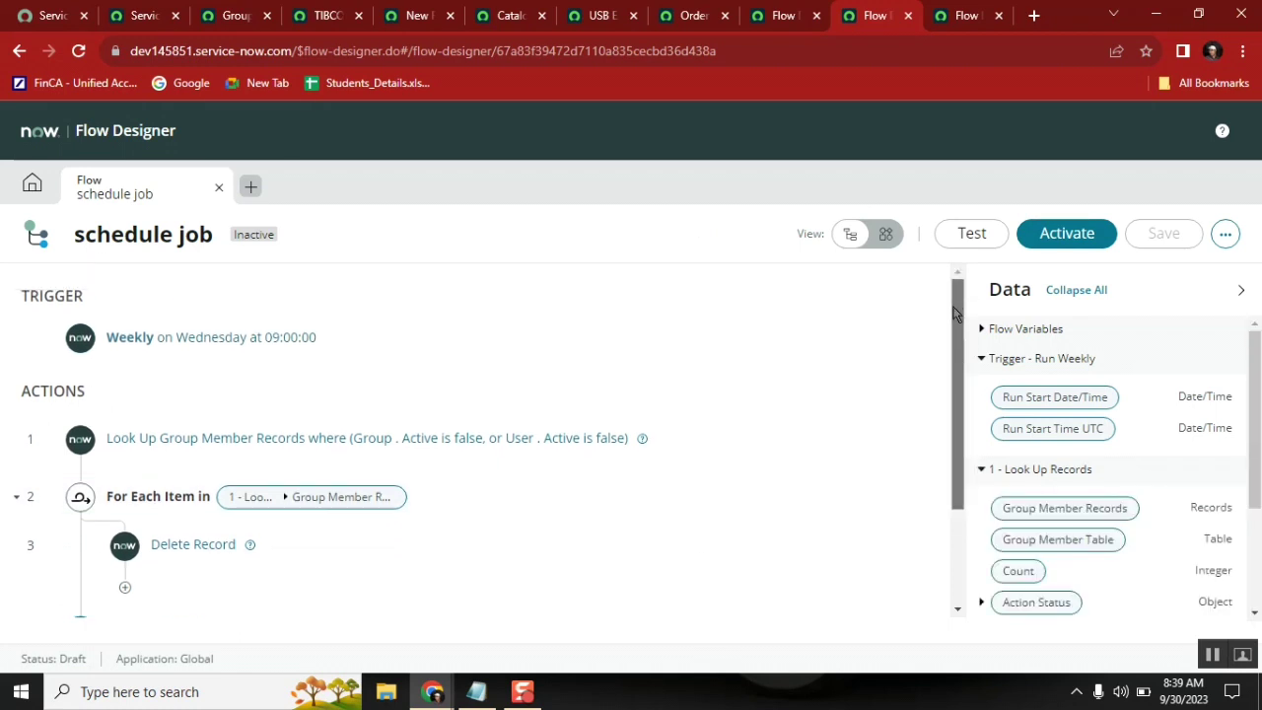
click(223, 338)
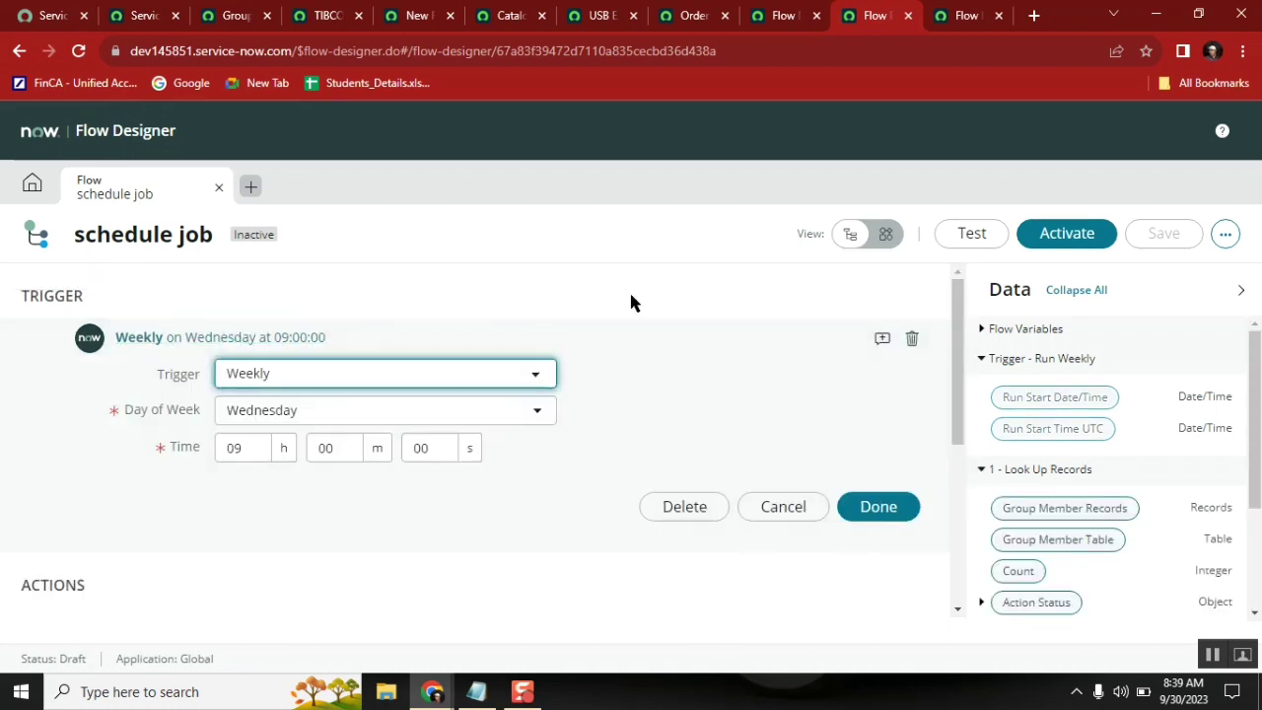
click(490, 374)
scroll(434, 505, down, 2)
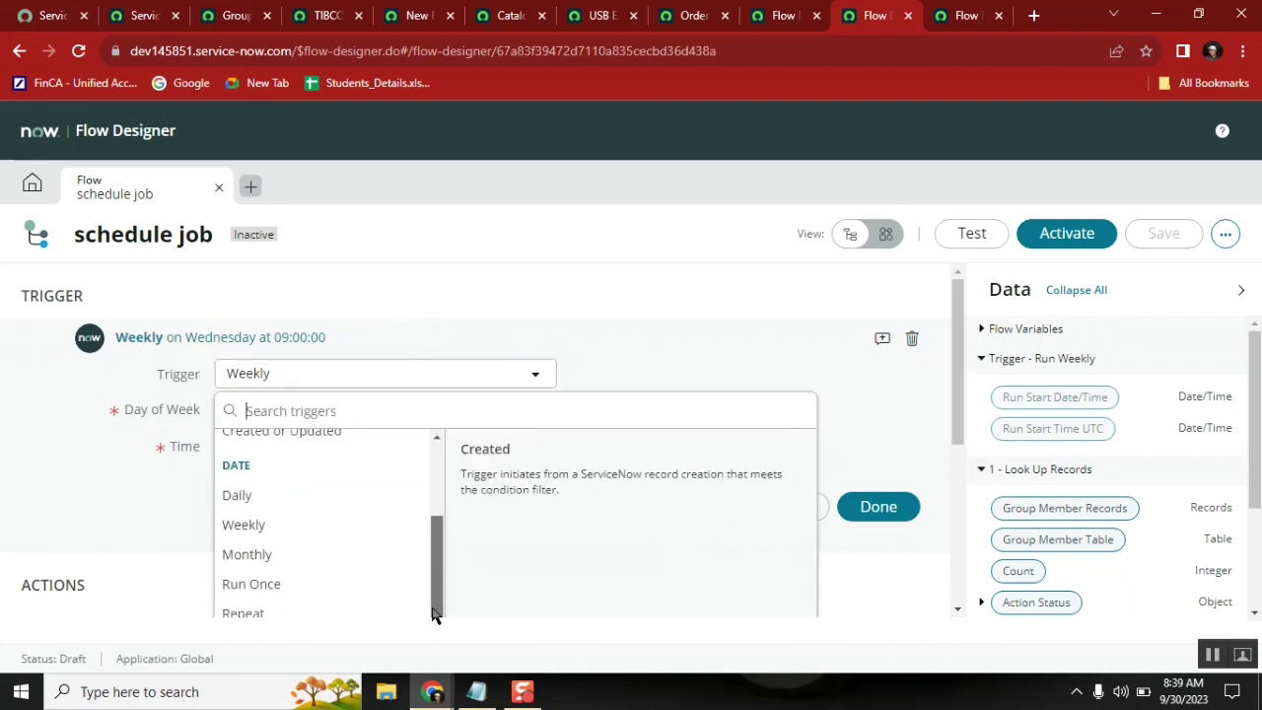
scroll(955, 406, down, 1)
scroll(954, 406, down, 2)
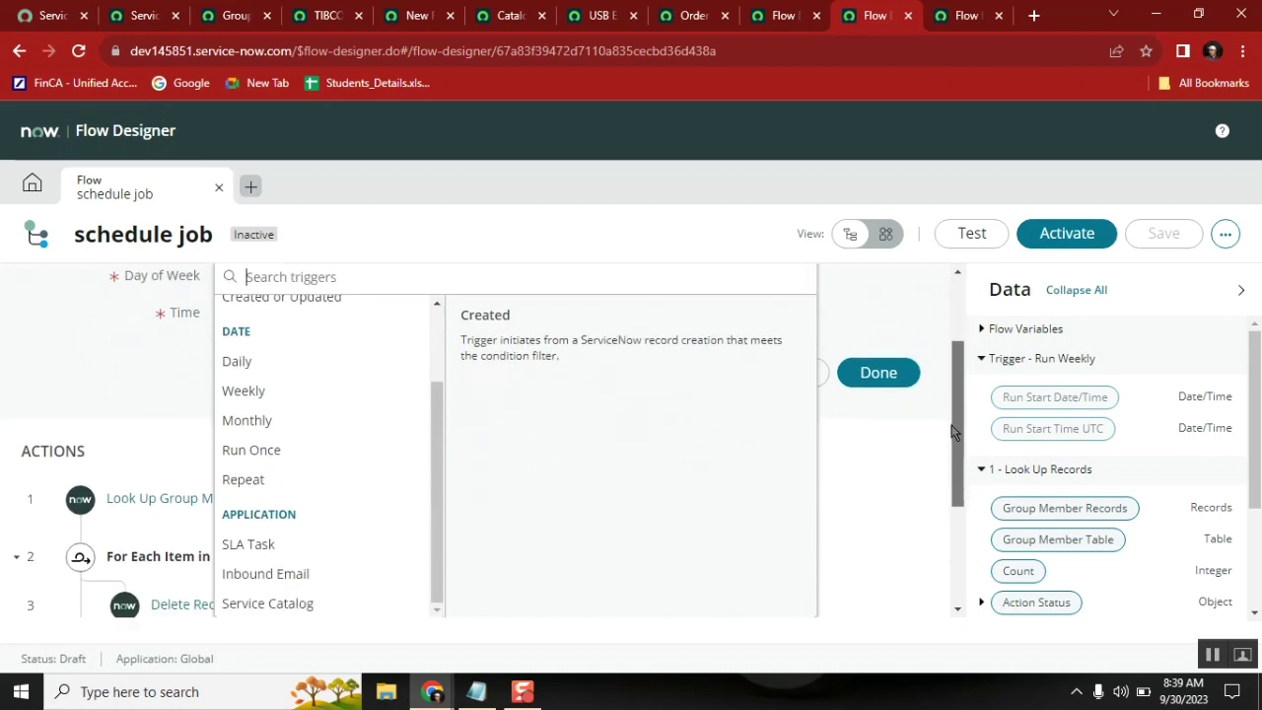
click(1244, 51)
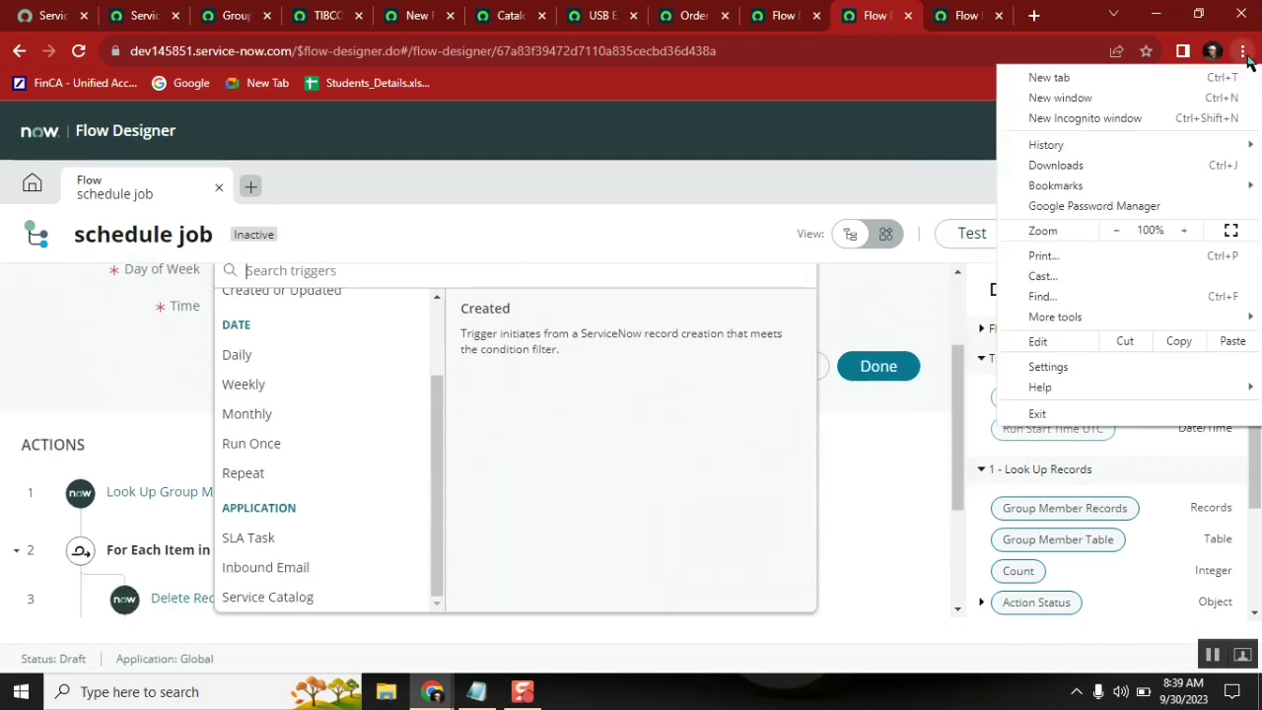
click(1116, 230)
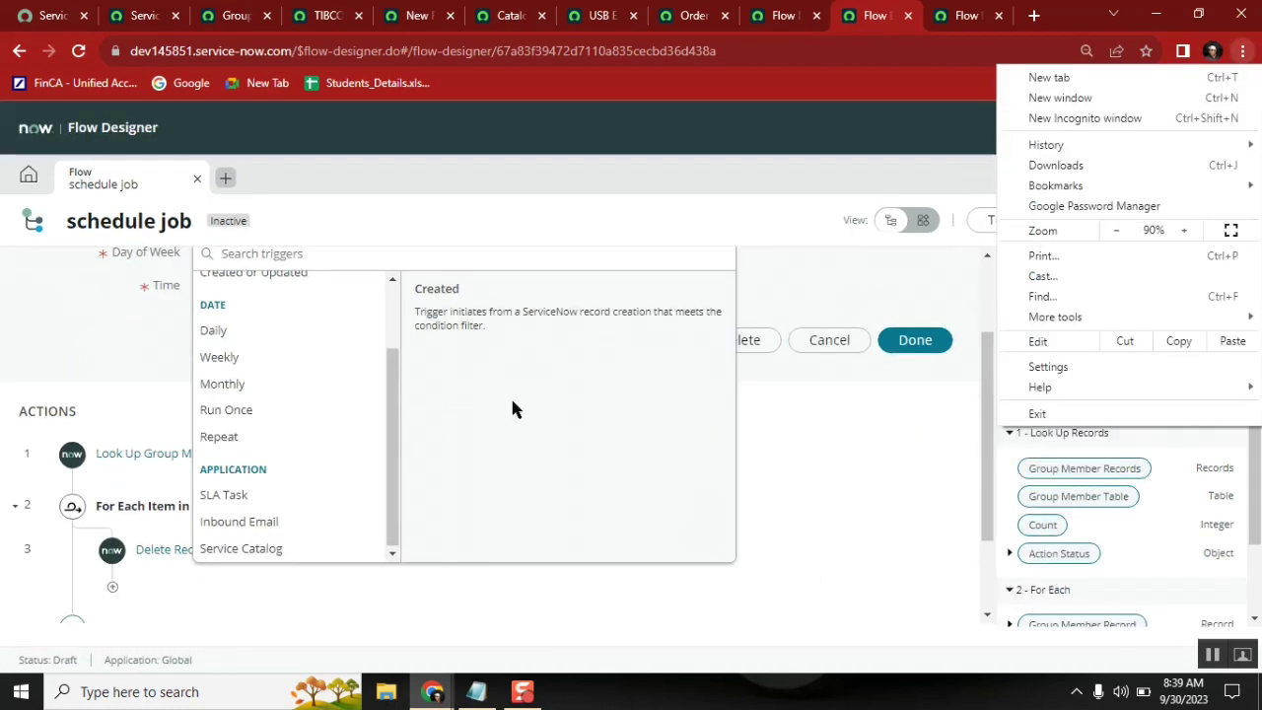
click(390, 441)
scroll(390, 441, up, 2)
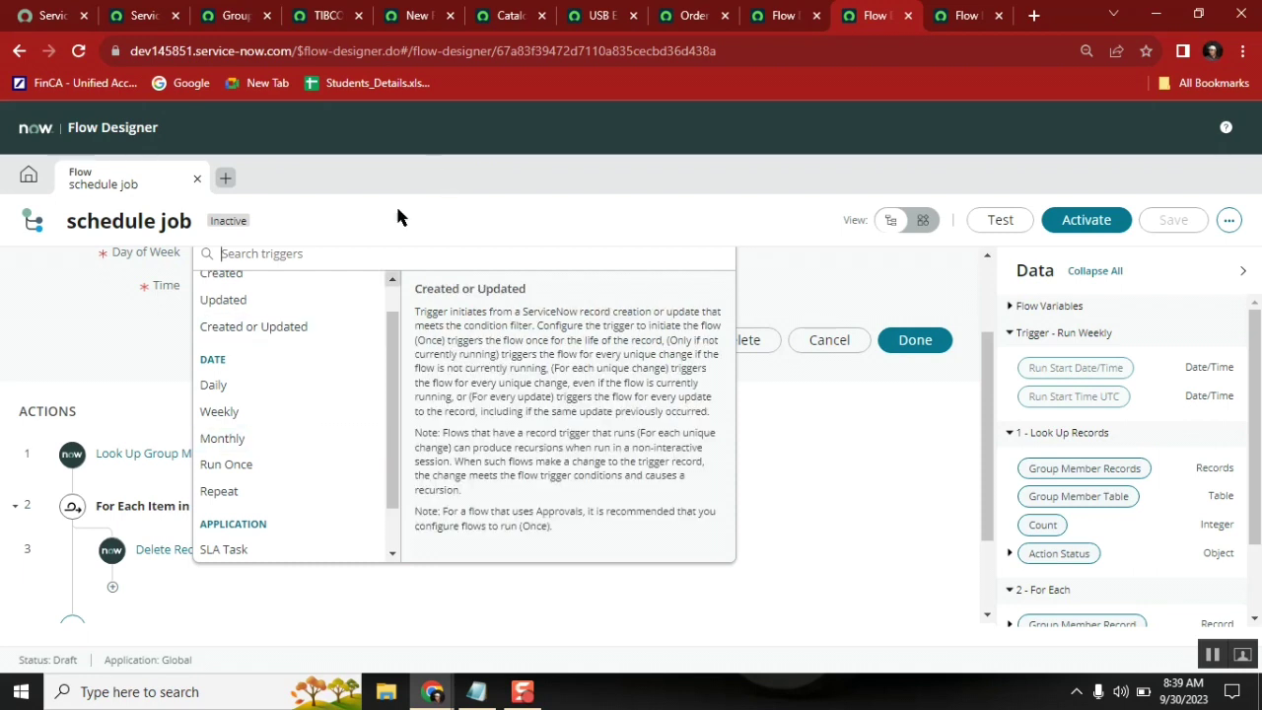
Set the trigger to Monthly on day 1 at 07:00 and confirm it.
click(223, 438)
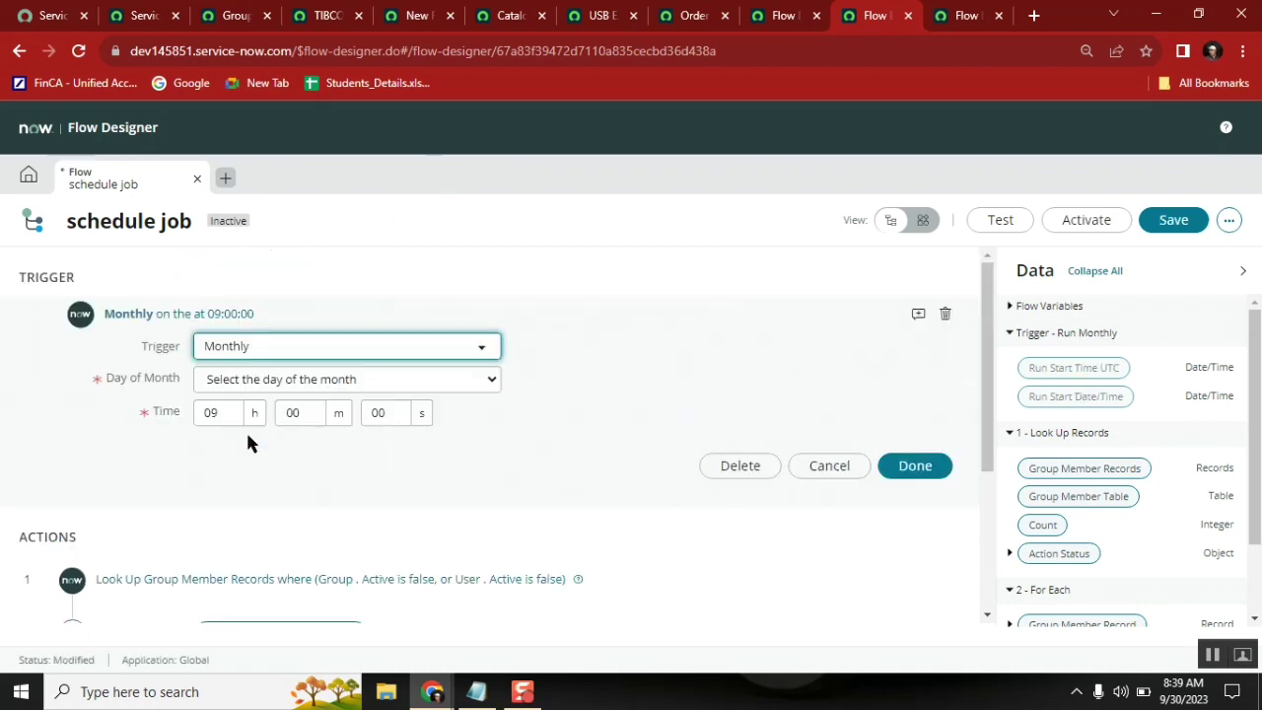
click(397, 385)
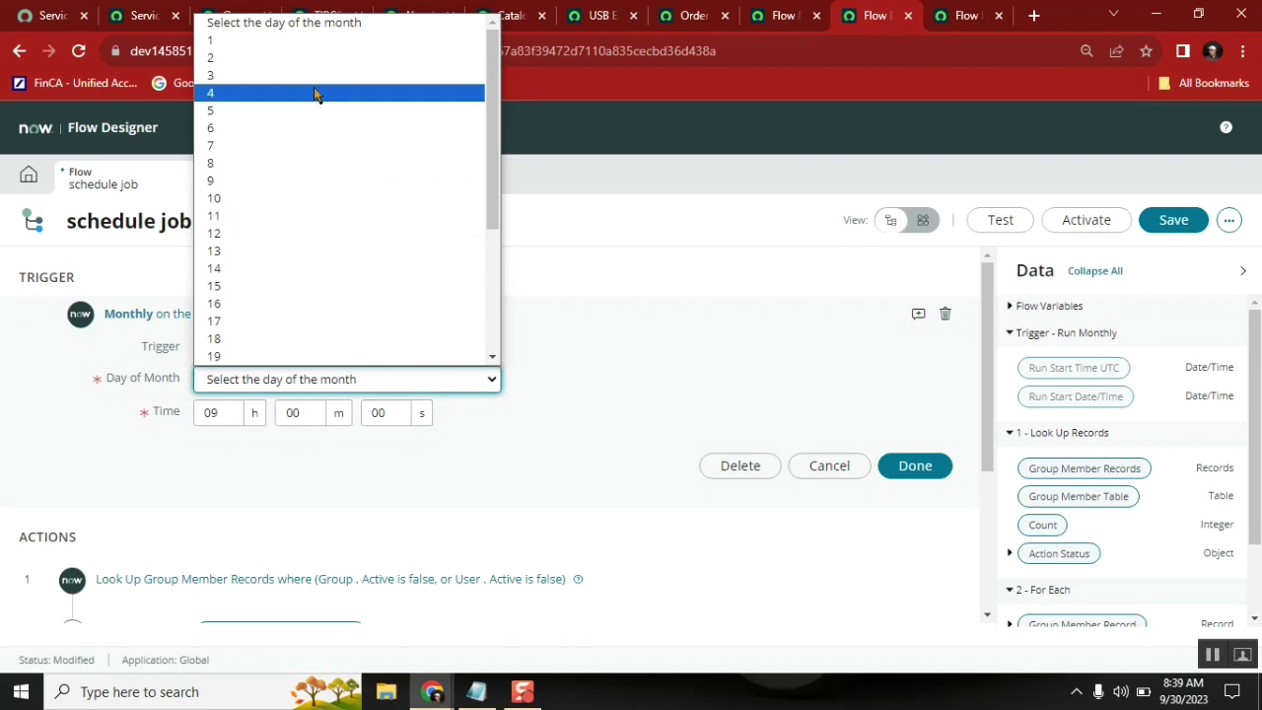
click(298, 47)
click(215, 412)
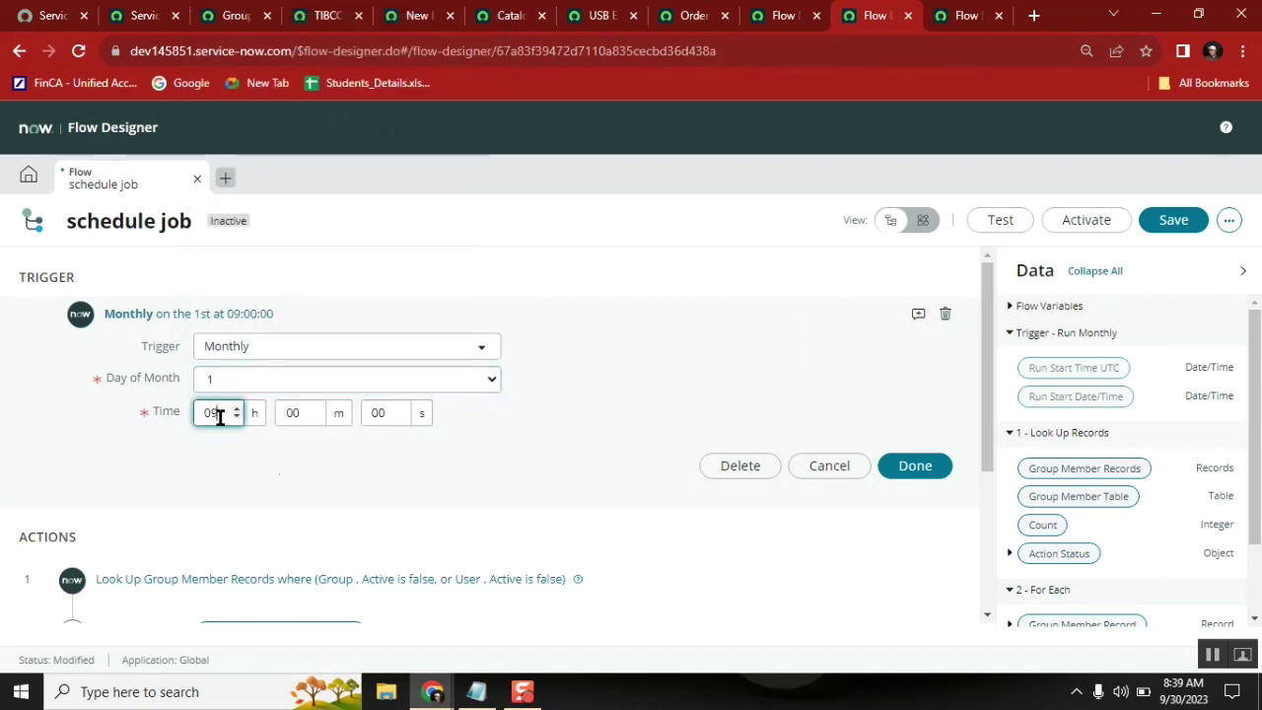
key(BackSpace)
text(7)
click(908, 476)
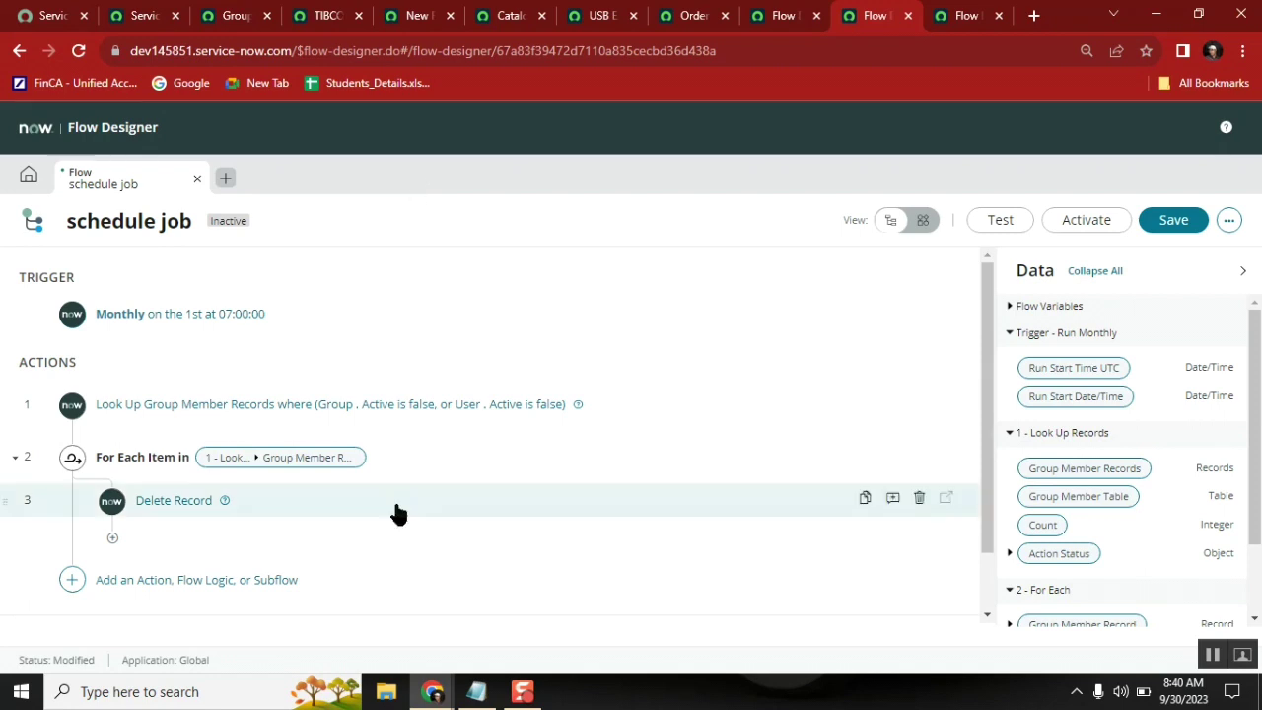
click(476, 691)
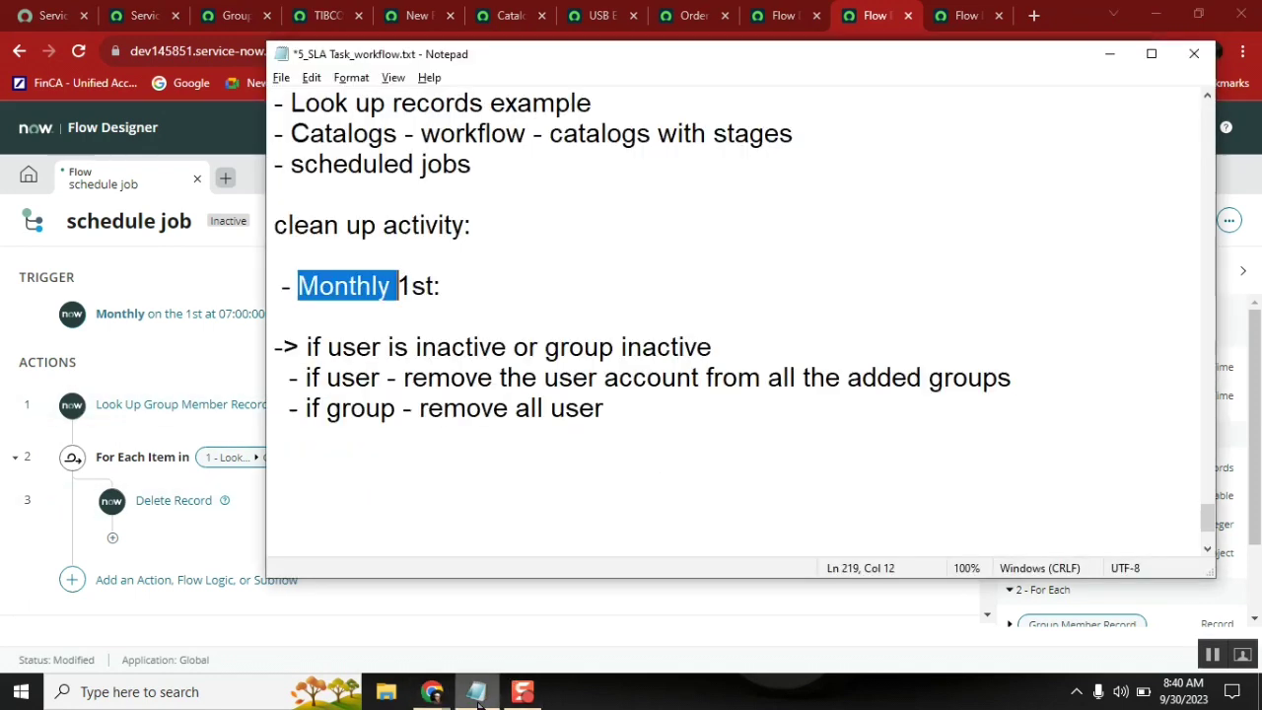
double_click(341, 104)
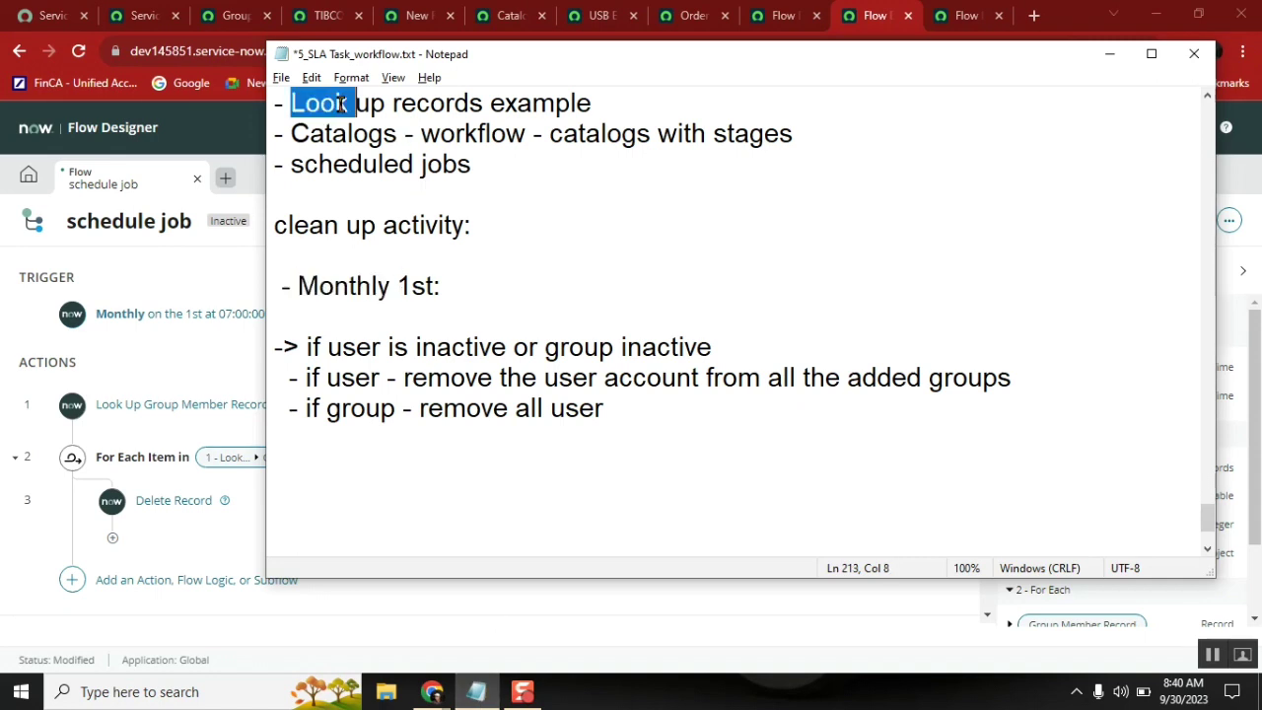
click(855, 20)
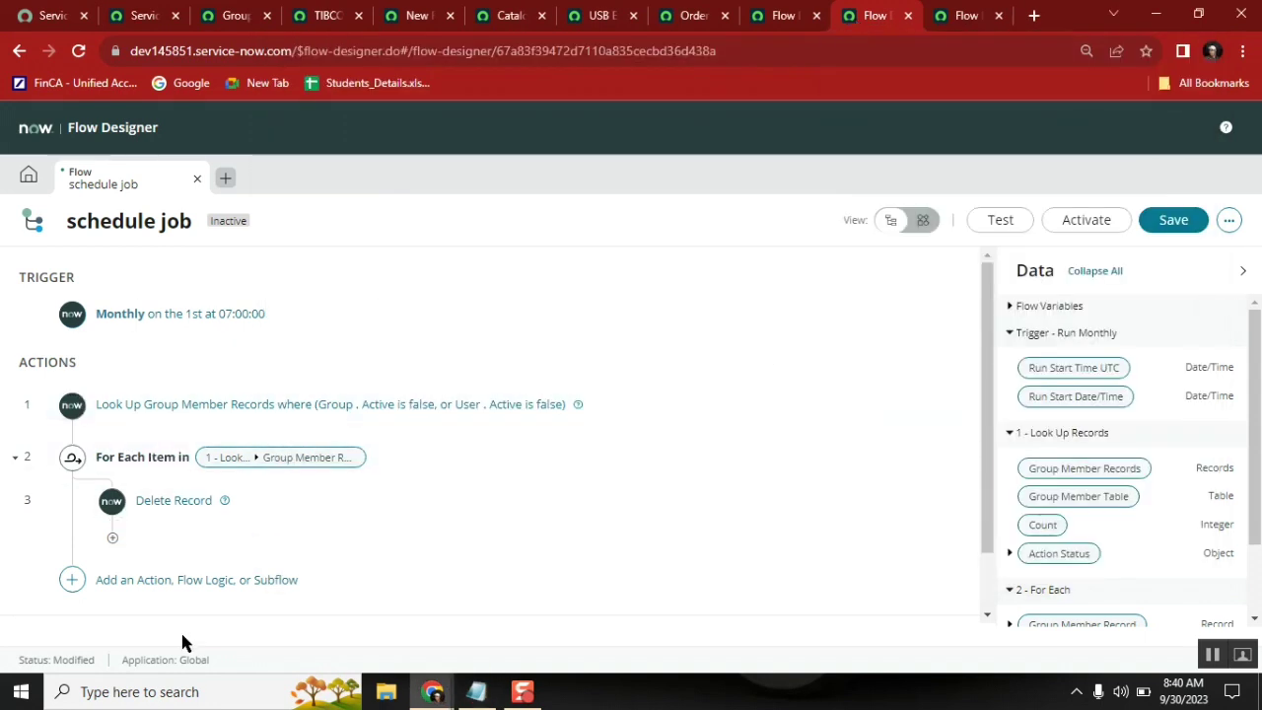
Add a Look Up Records action as step 4 of the flow.
click(138, 581)
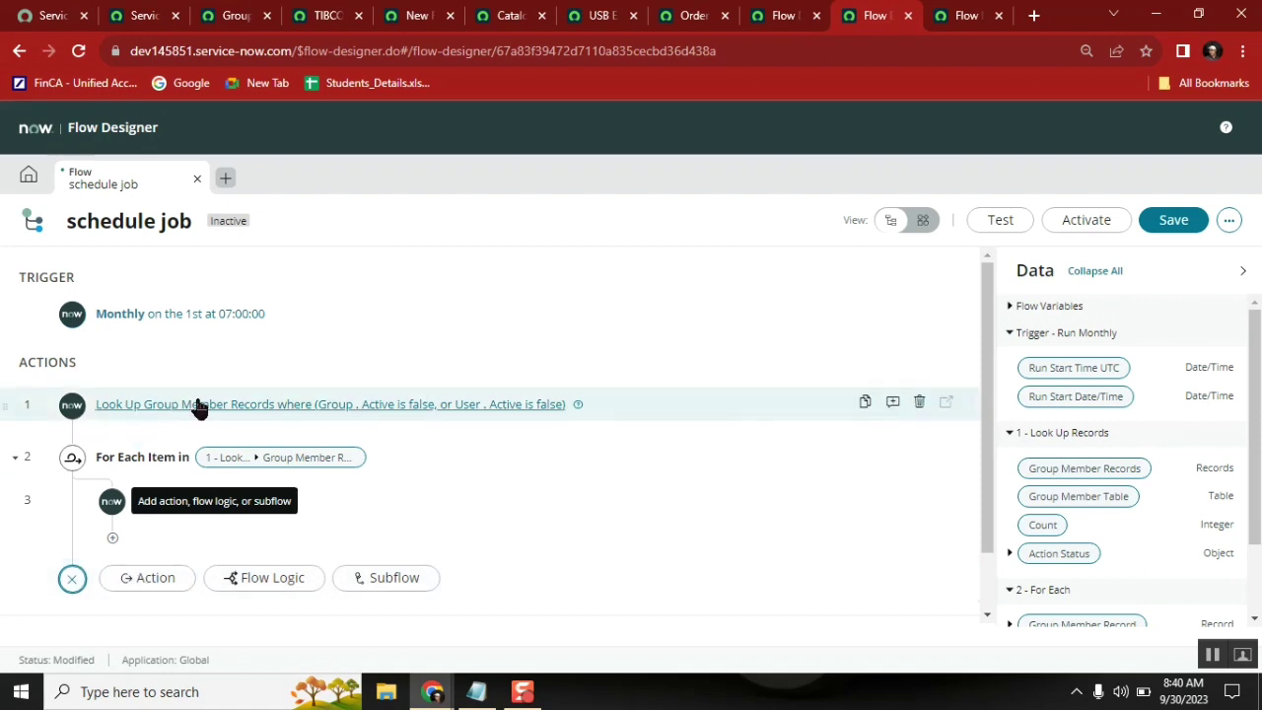
click(143, 581)
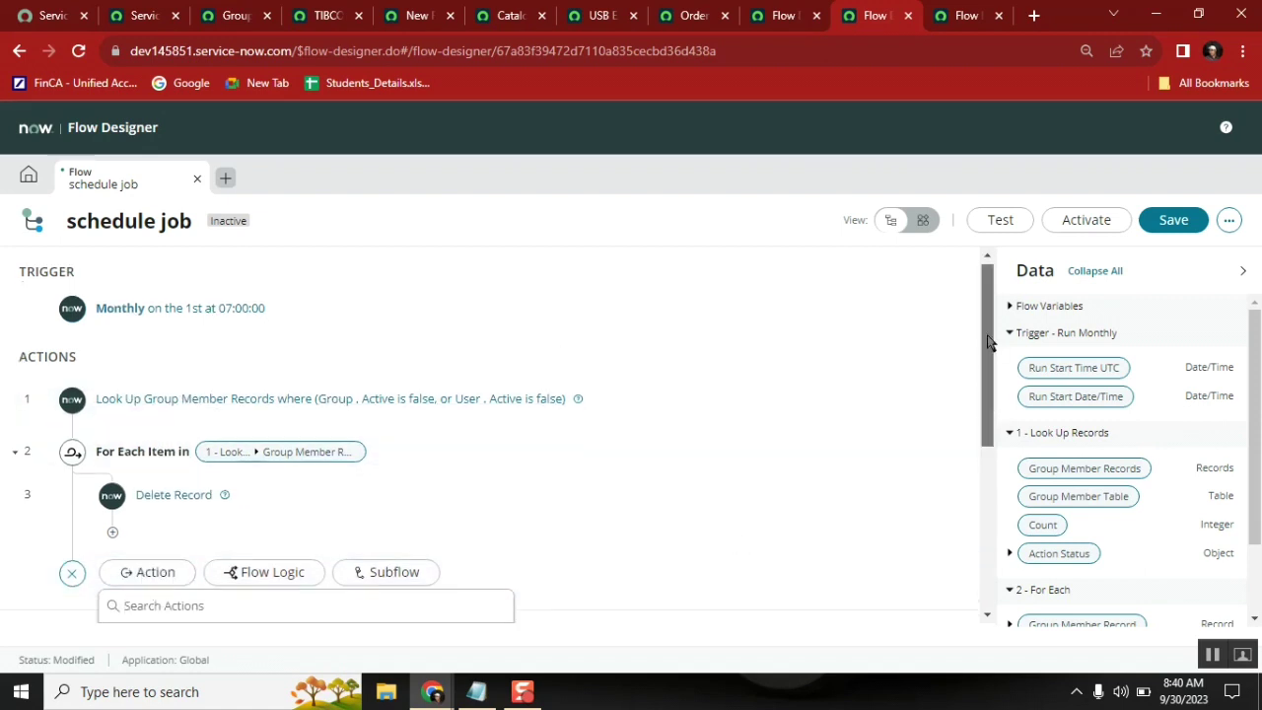
drag(990, 341, 980, 436)
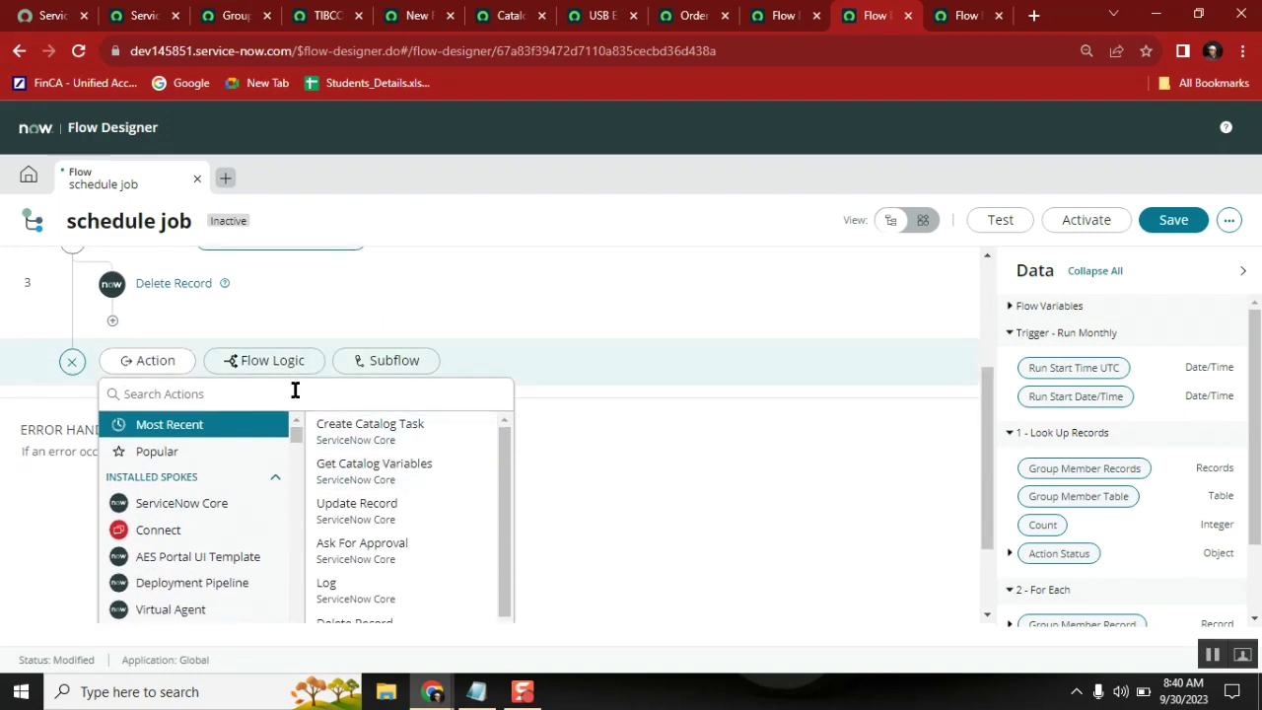
text(look)
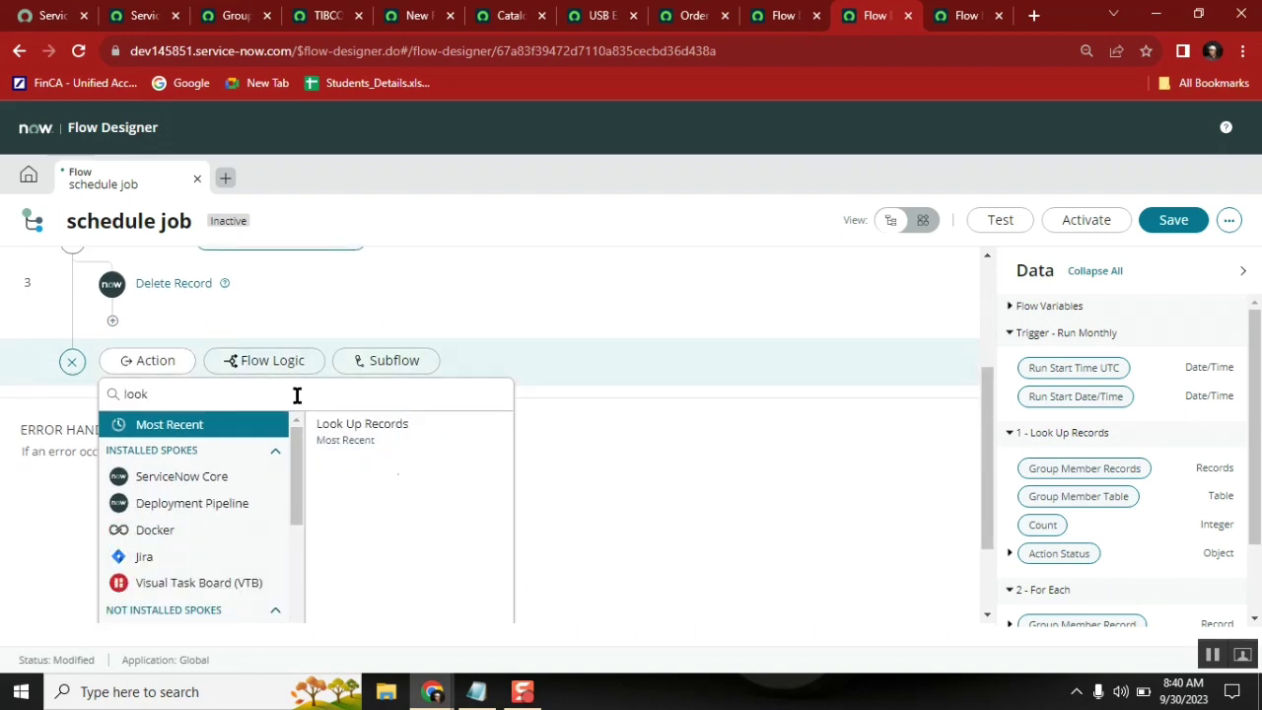
click(391, 437)
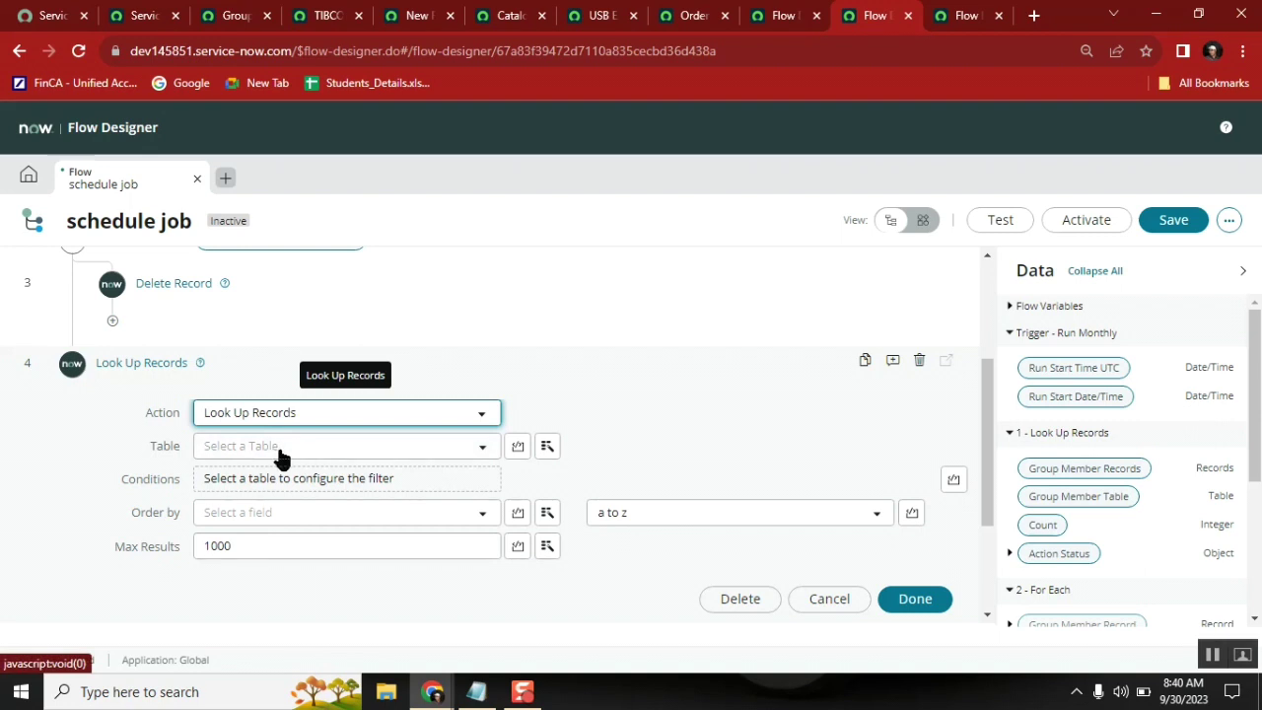
Set the lookup's Table to Group Member [sys_user_grmember].
click(316, 450)
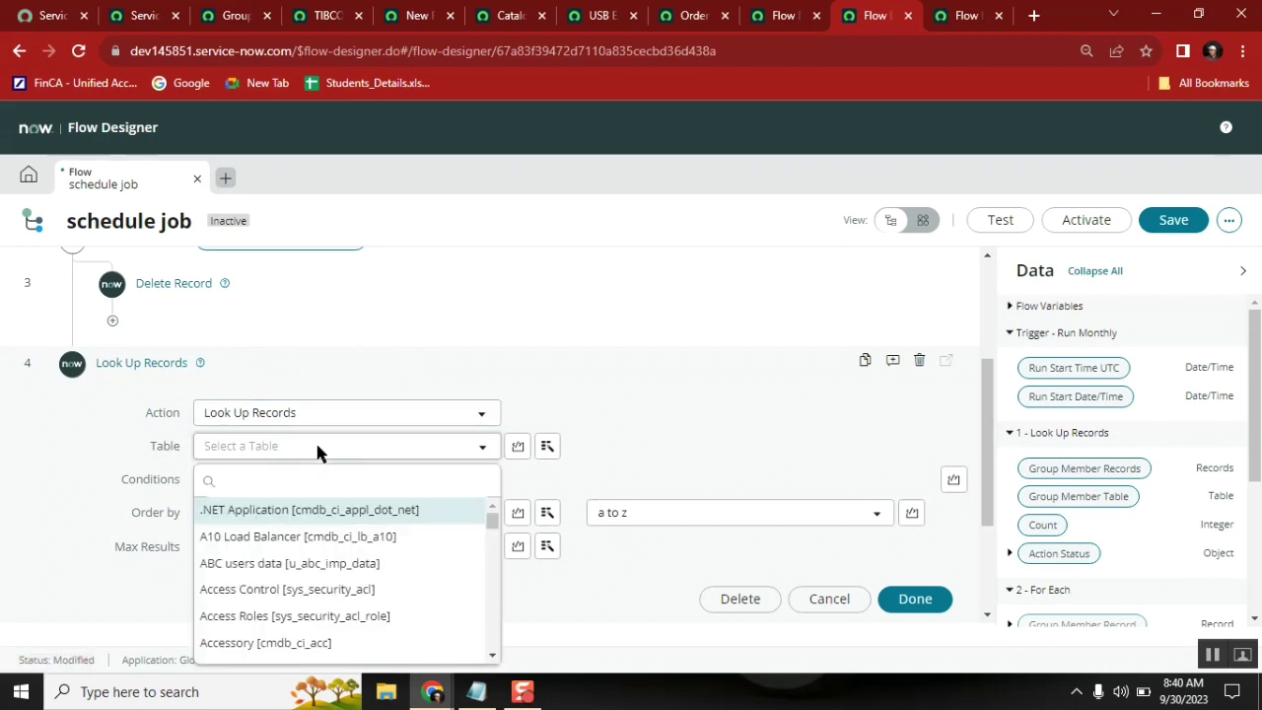
text(grm)
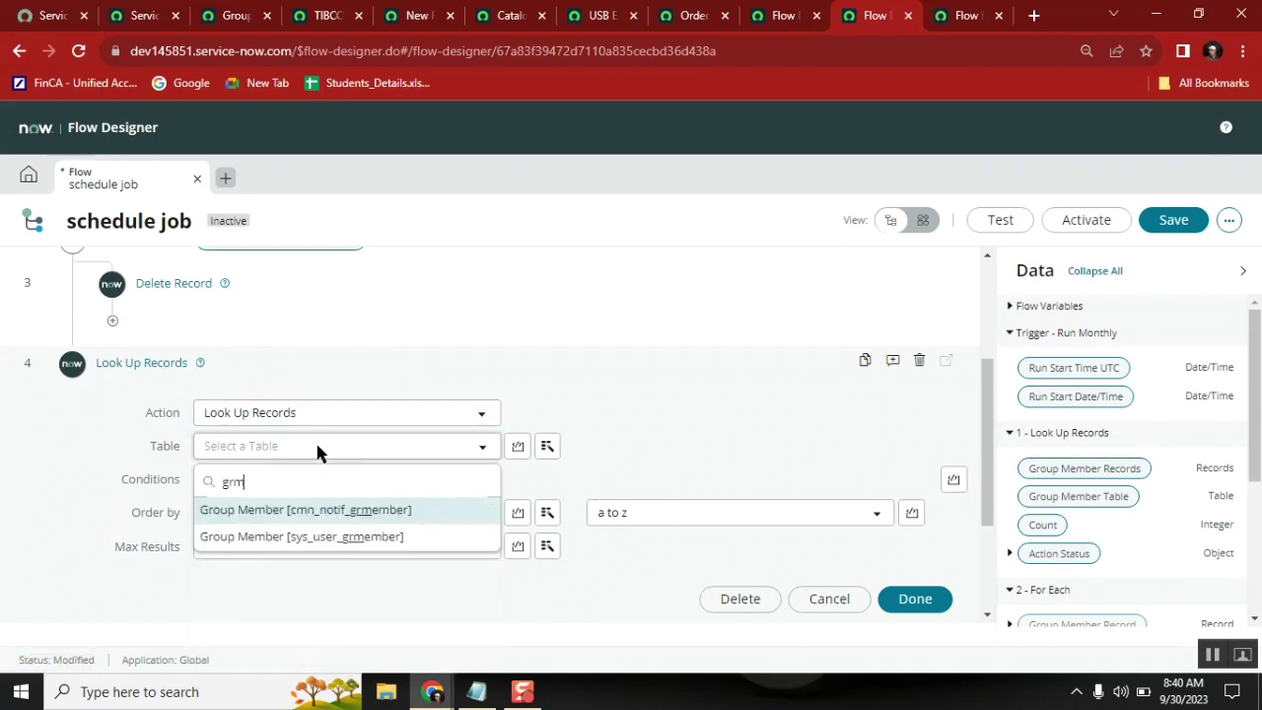
click(330, 541)
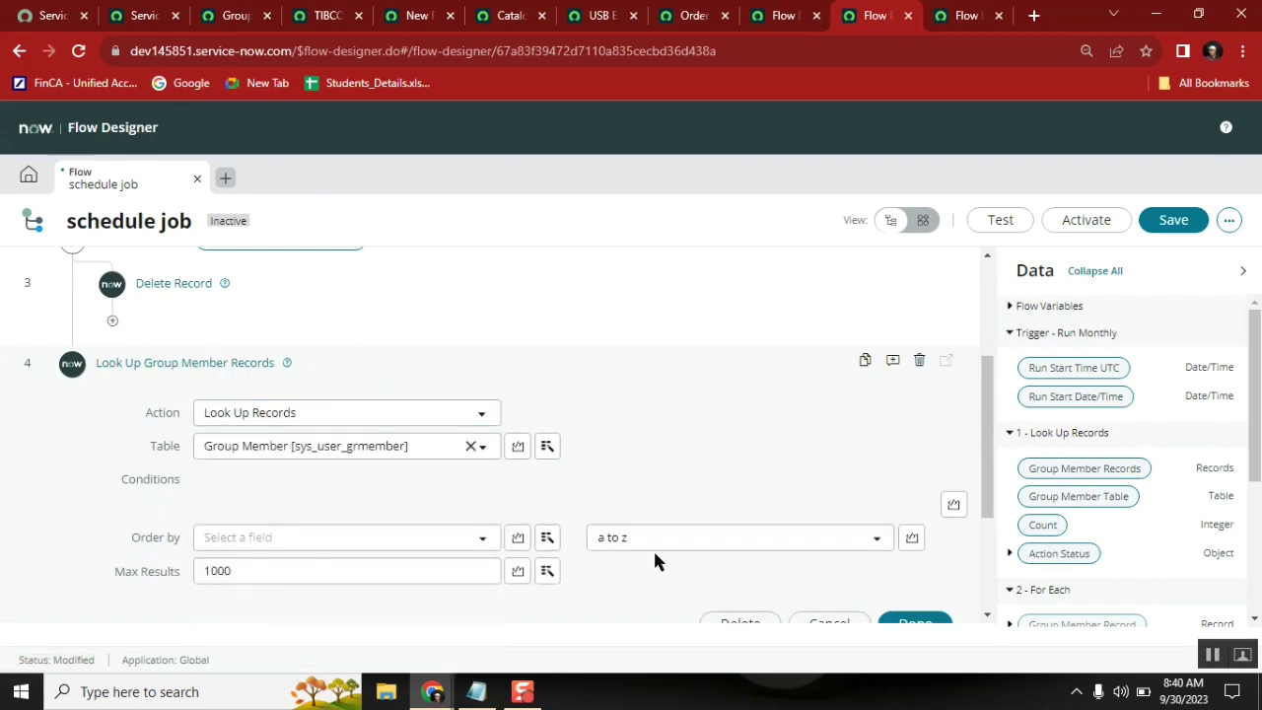
scroll(621, 557, down, 2)
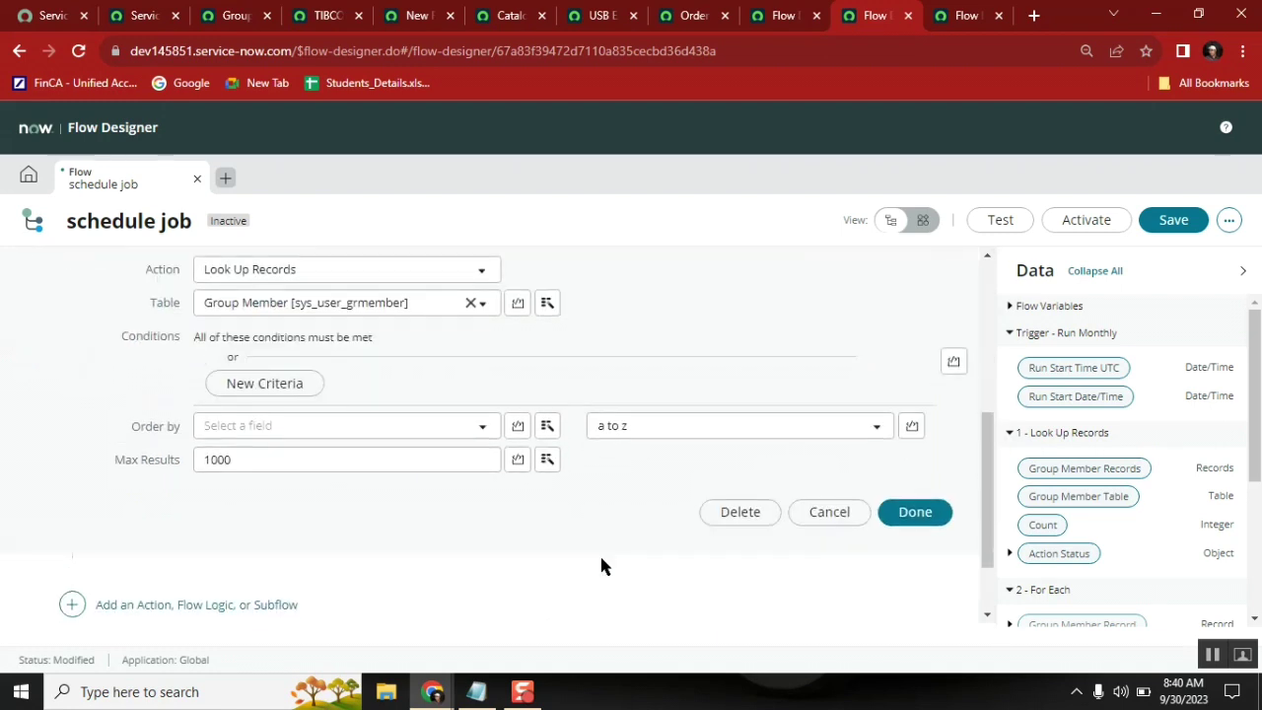
Set the lookup's first condition to Group > Active is false.
click(225, 17)
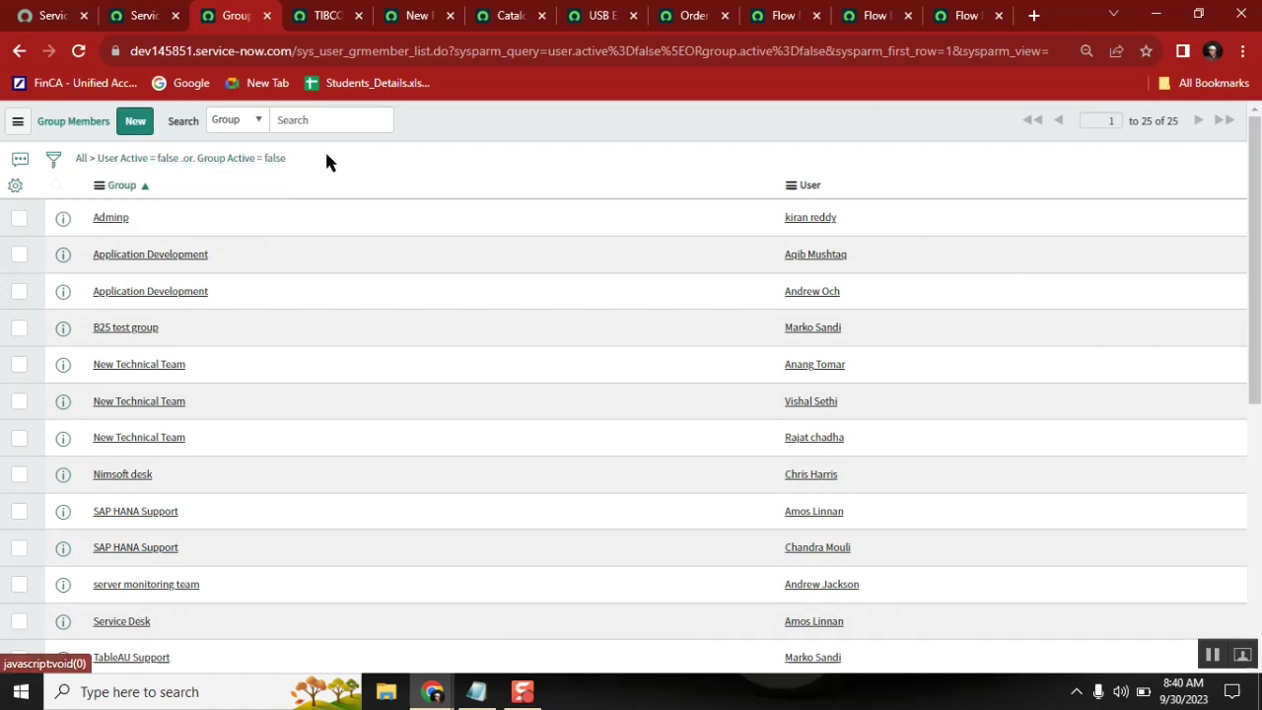
click(874, 17)
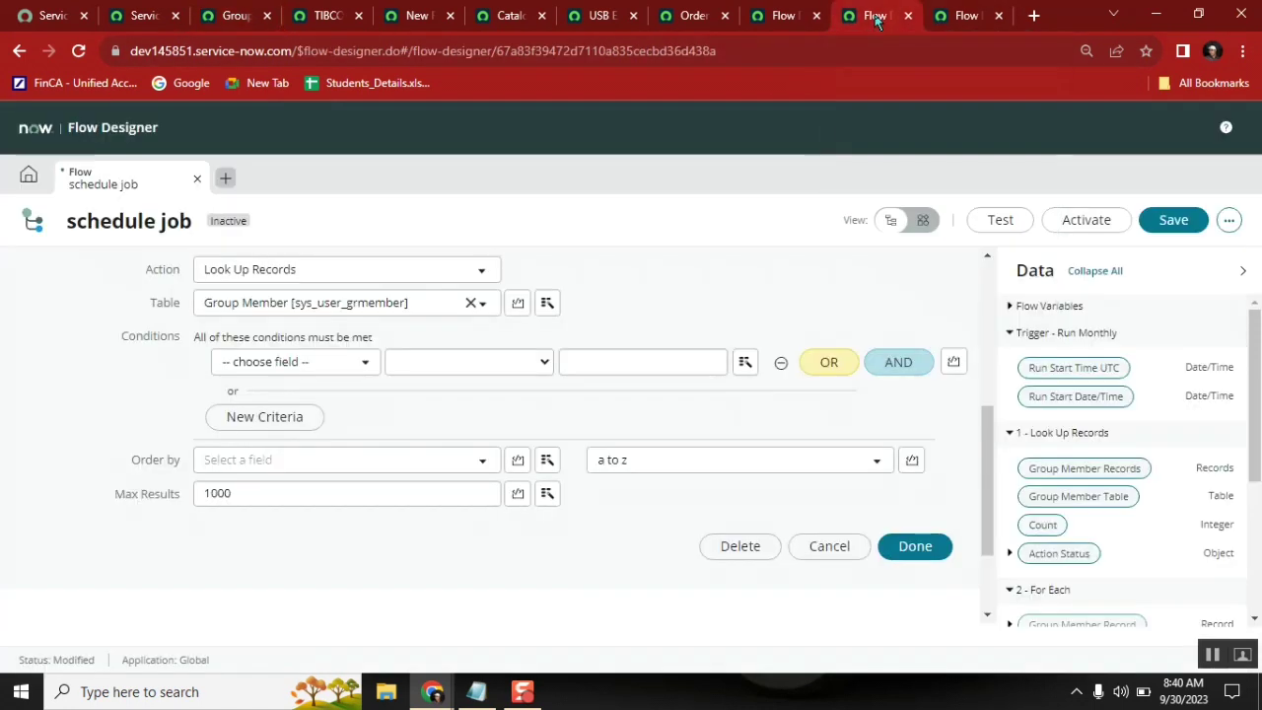
click(321, 365)
text(gr)
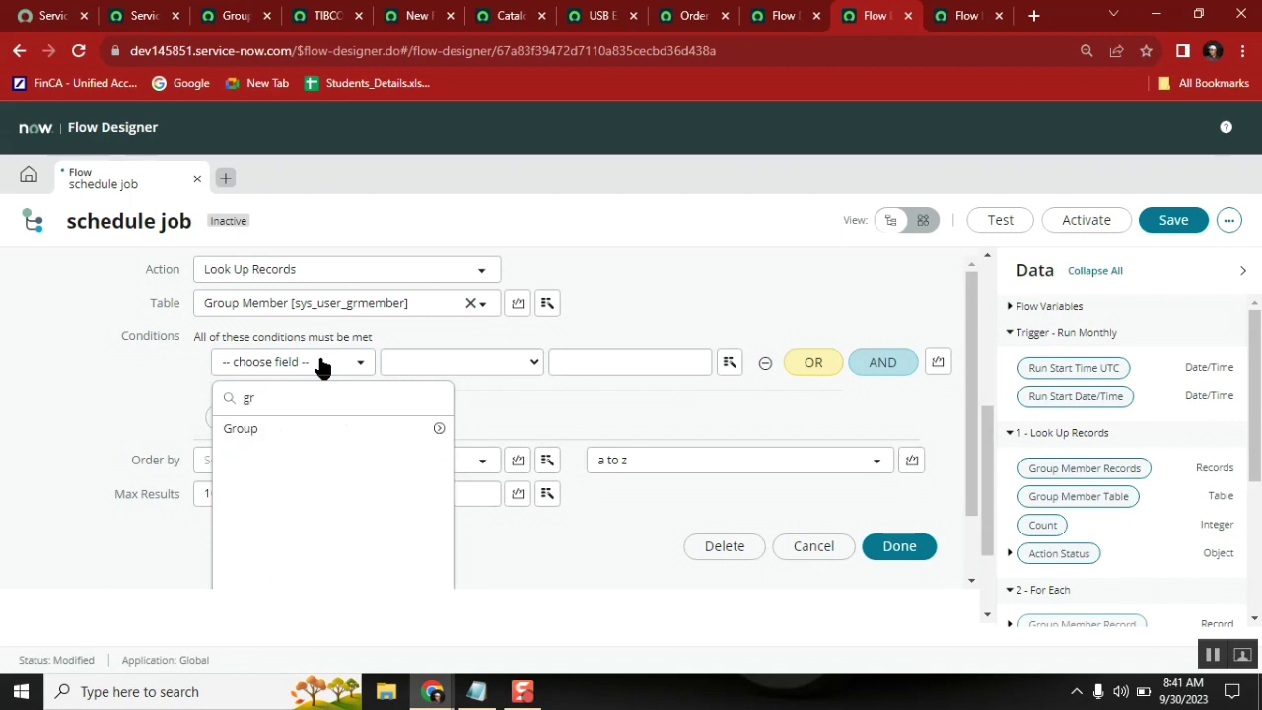
click(440, 430)
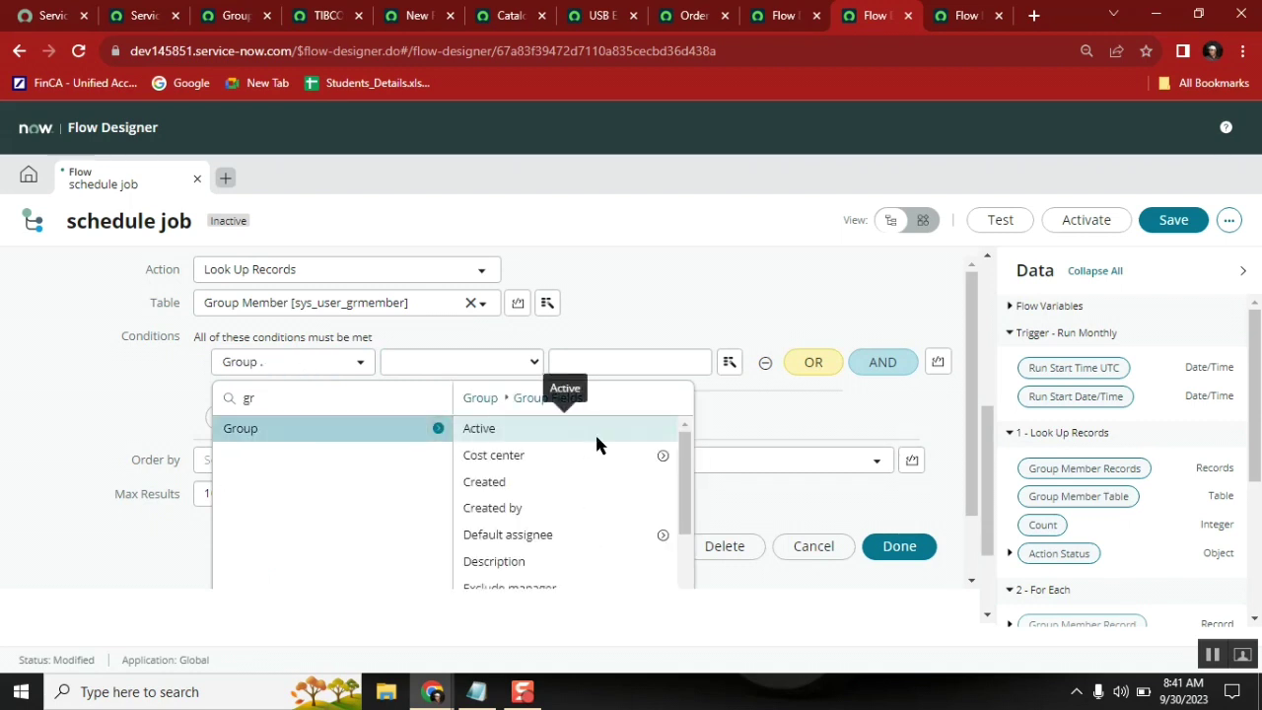
click(653, 366)
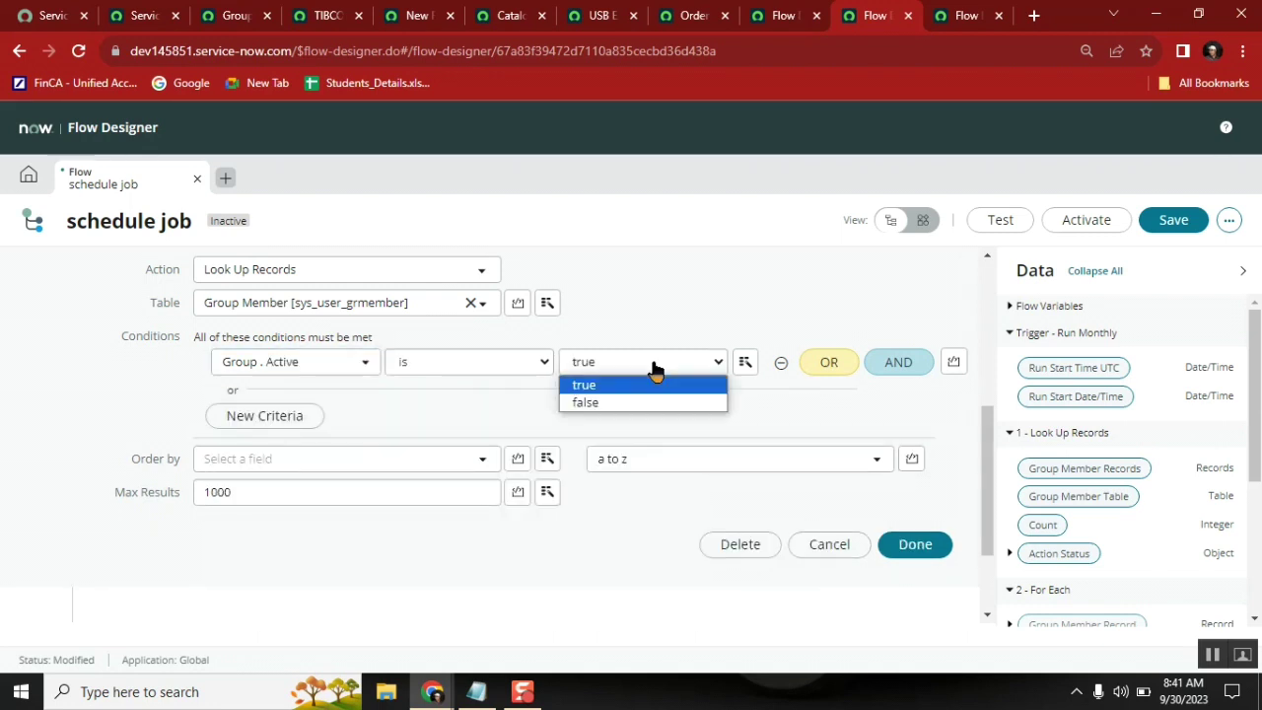
click(642, 411)
key(Down)
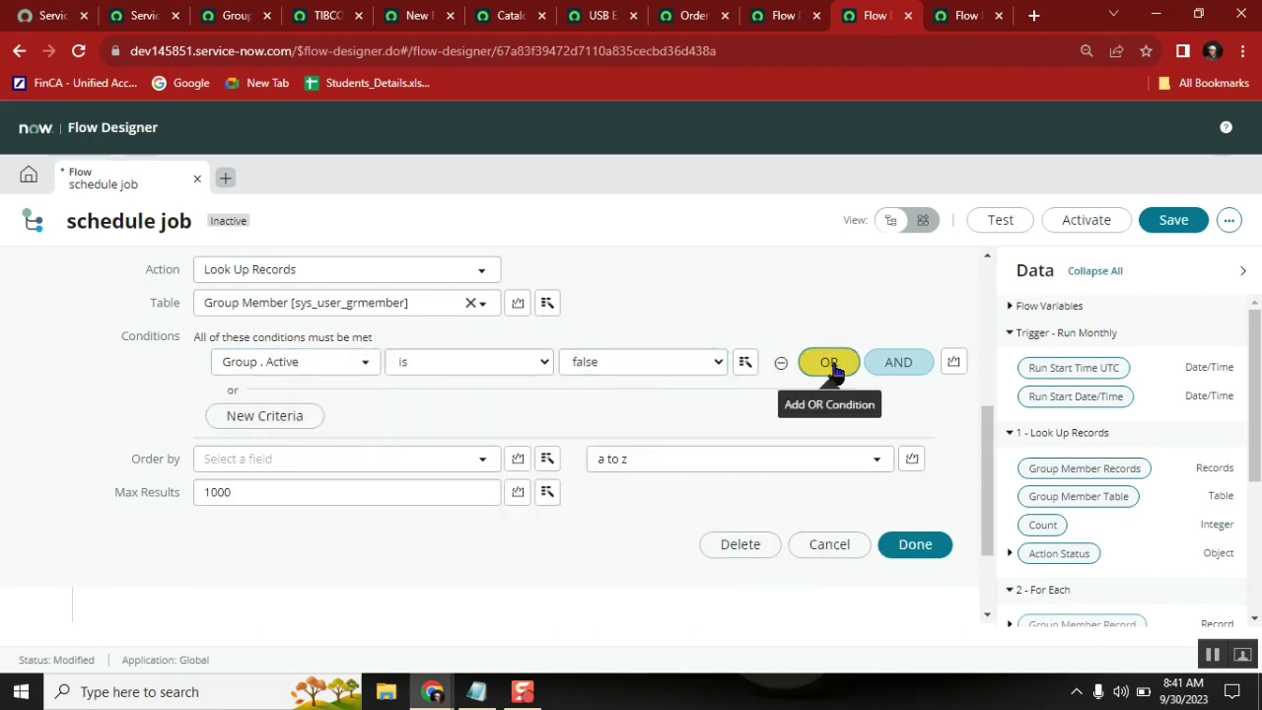
Add an OR condition matching User > Active is false.
click(828, 362)
click(355, 394)
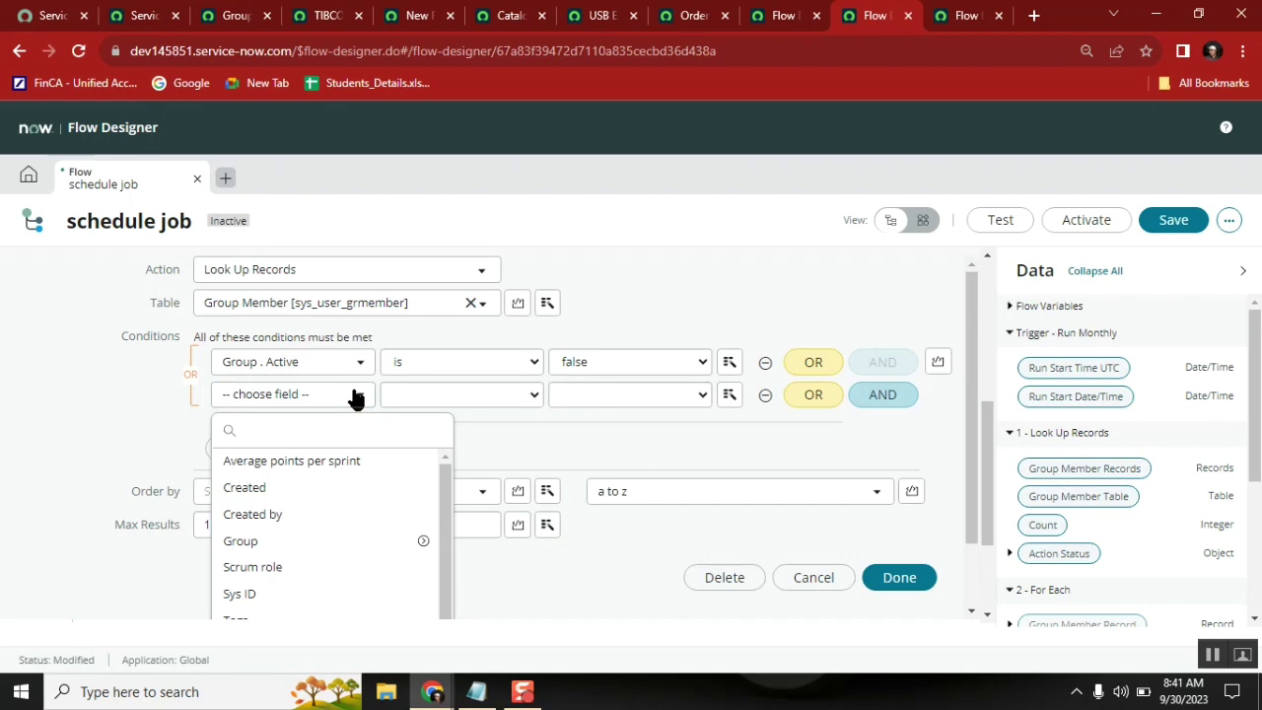
text(user)
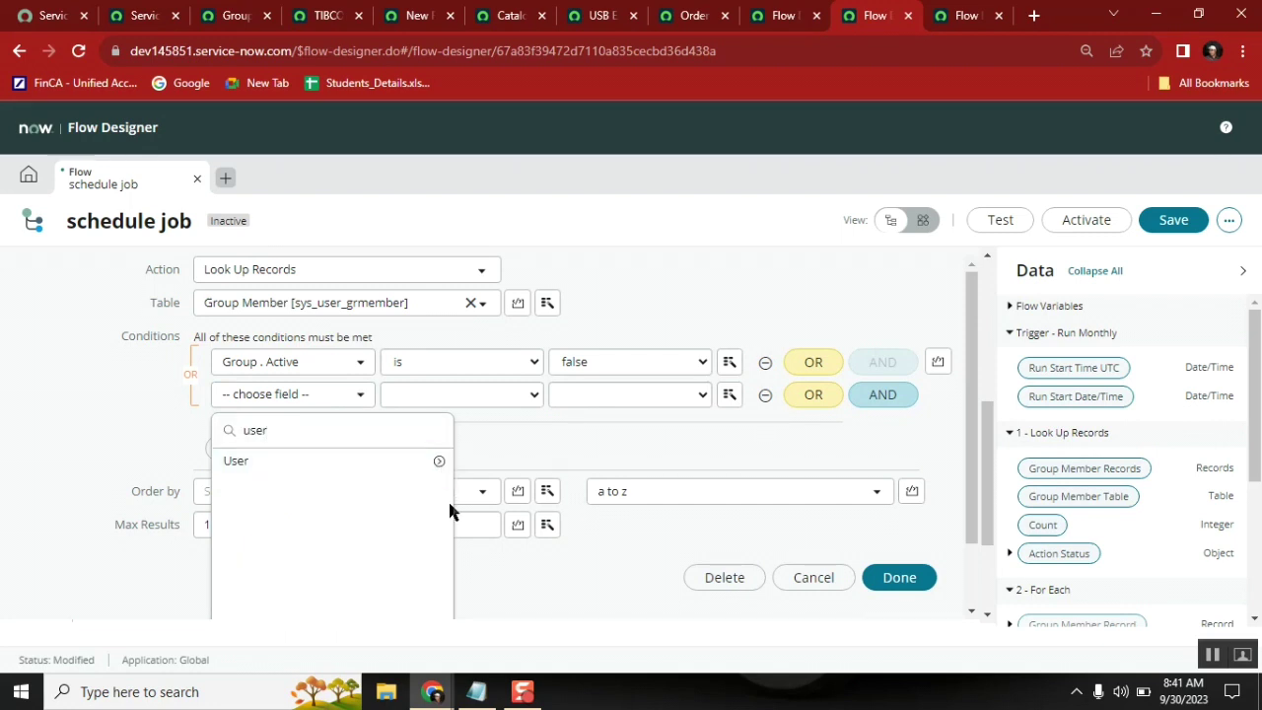
click(438, 461)
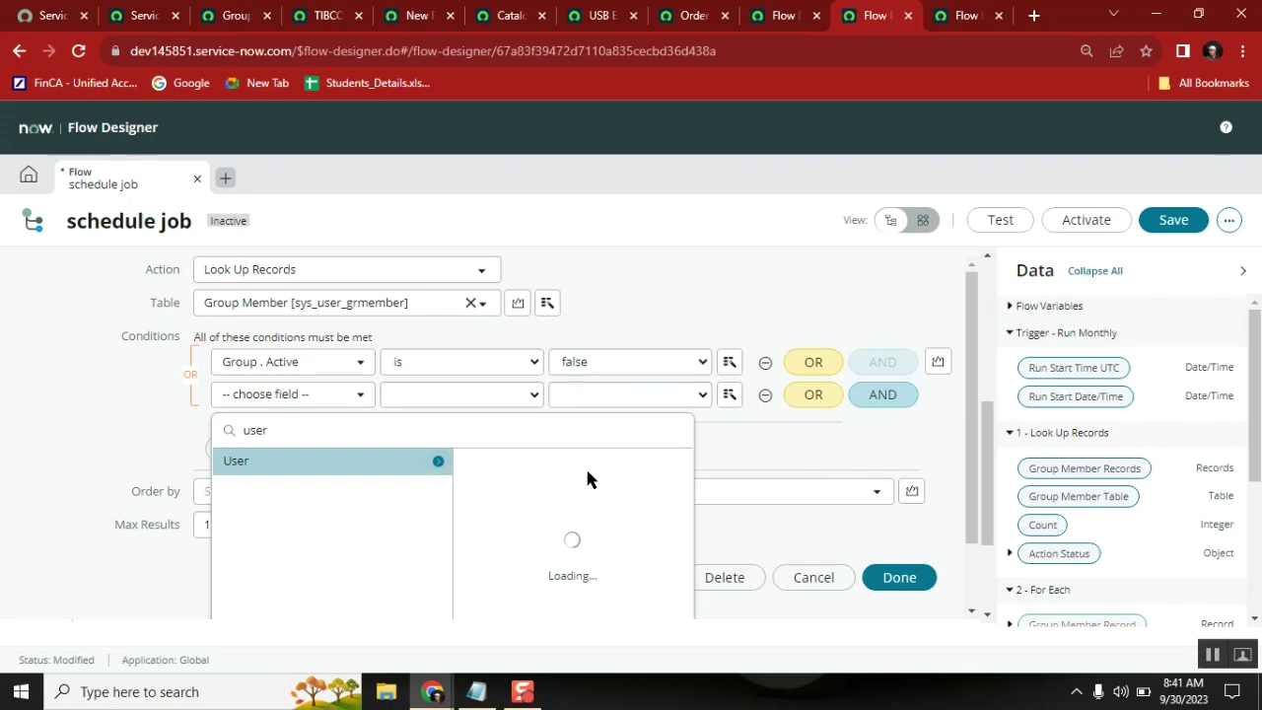
click(635, 468)
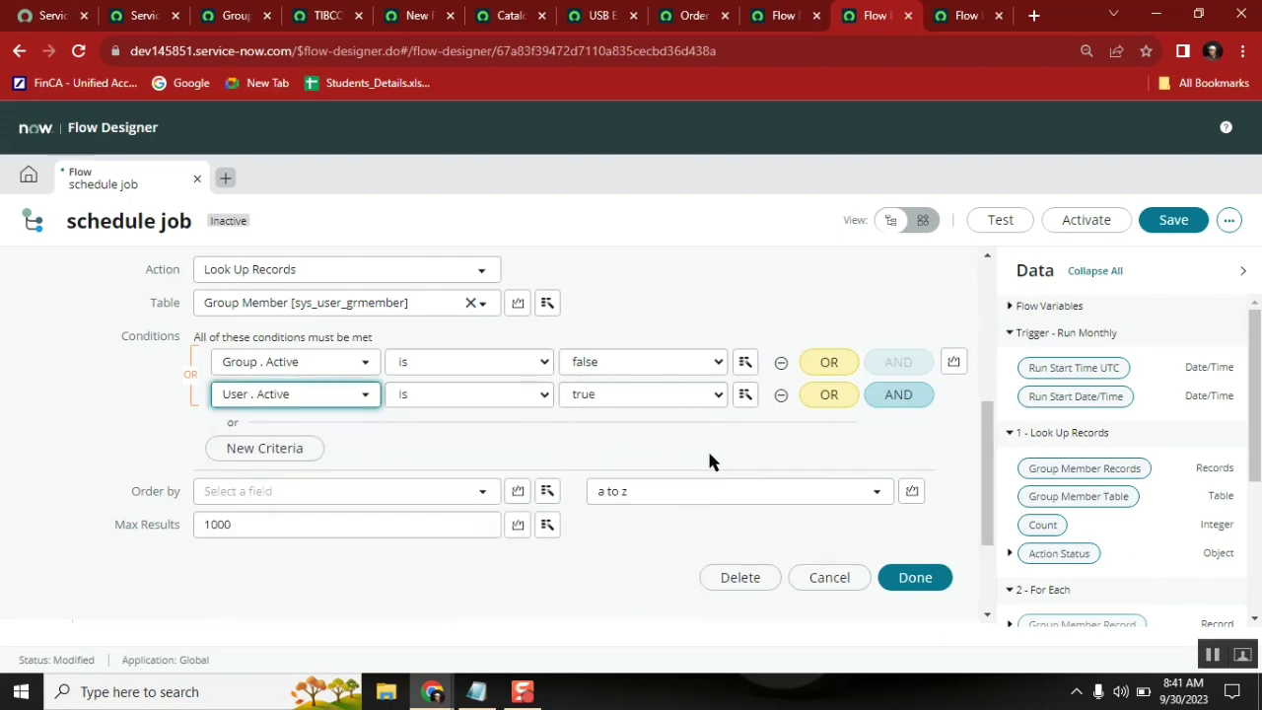
click(672, 398)
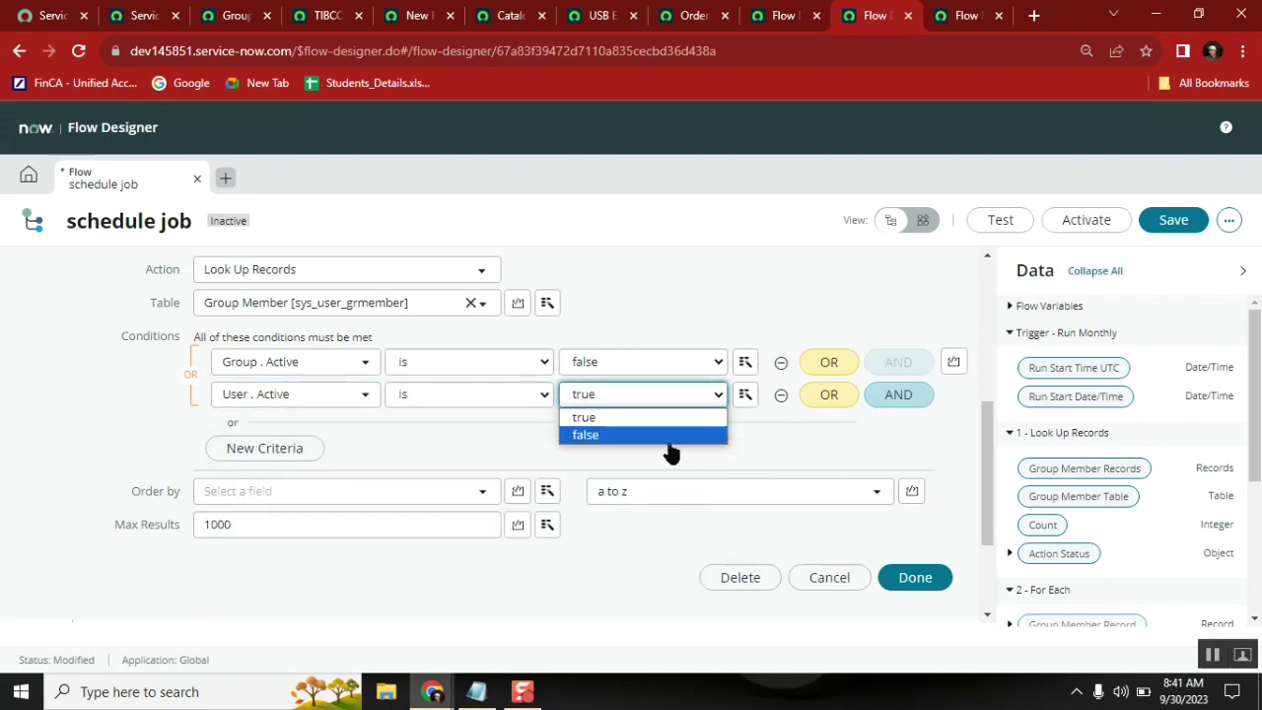
click(670, 438)
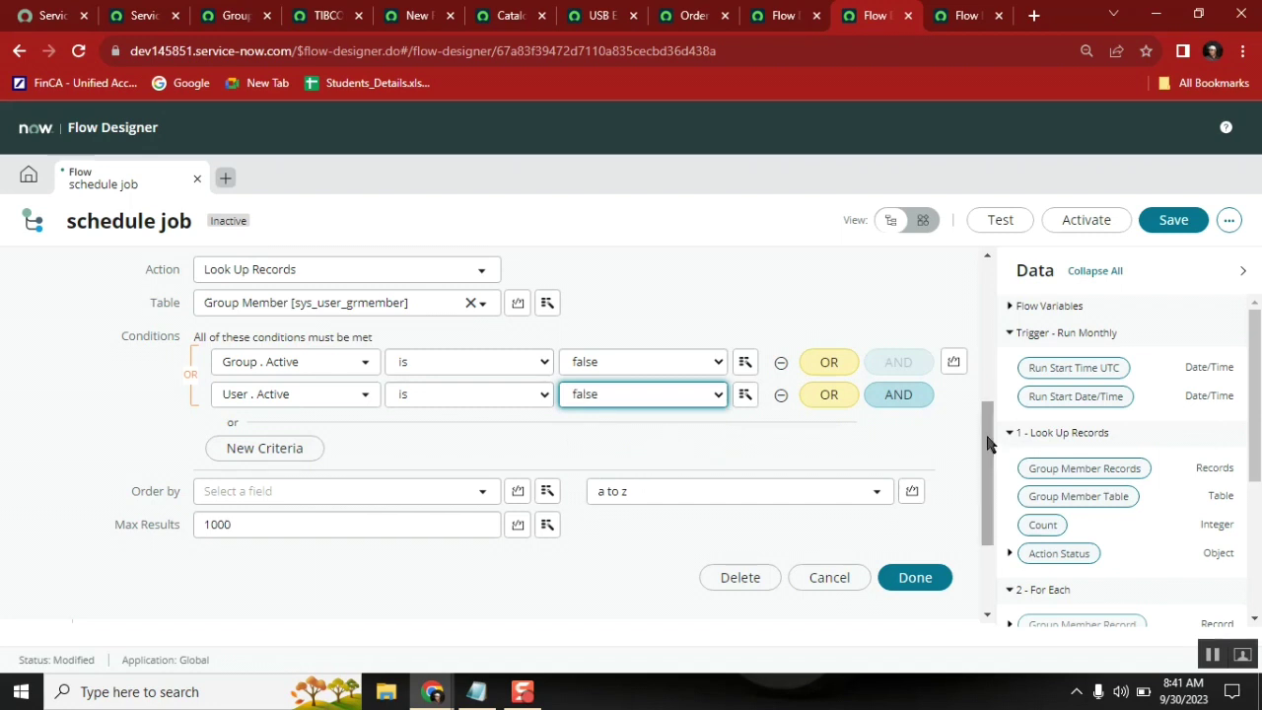
mouse_move(989, 443)
mouse_down()
mouse_move(989, 431)
mouse_move(989, 448)
mouse_up()
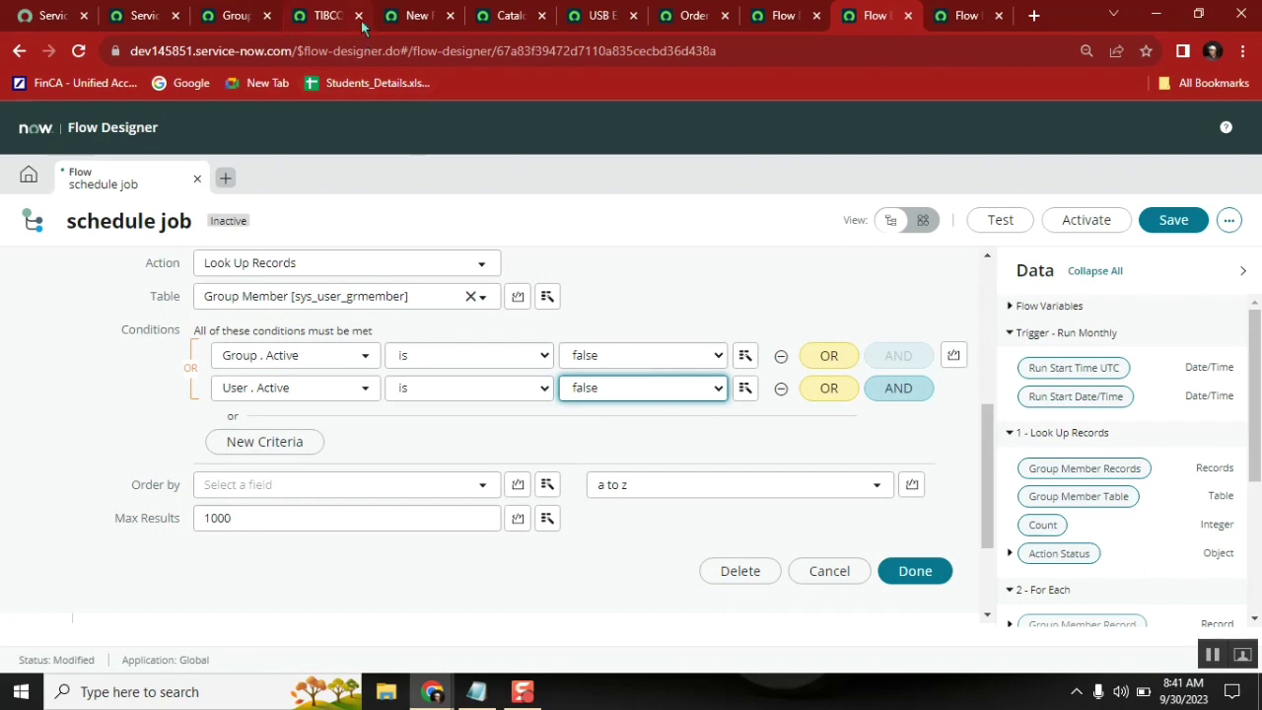
Review the script's table name and addEncodedQuery line, then go back to the schedule job flow.
click(418, 18)
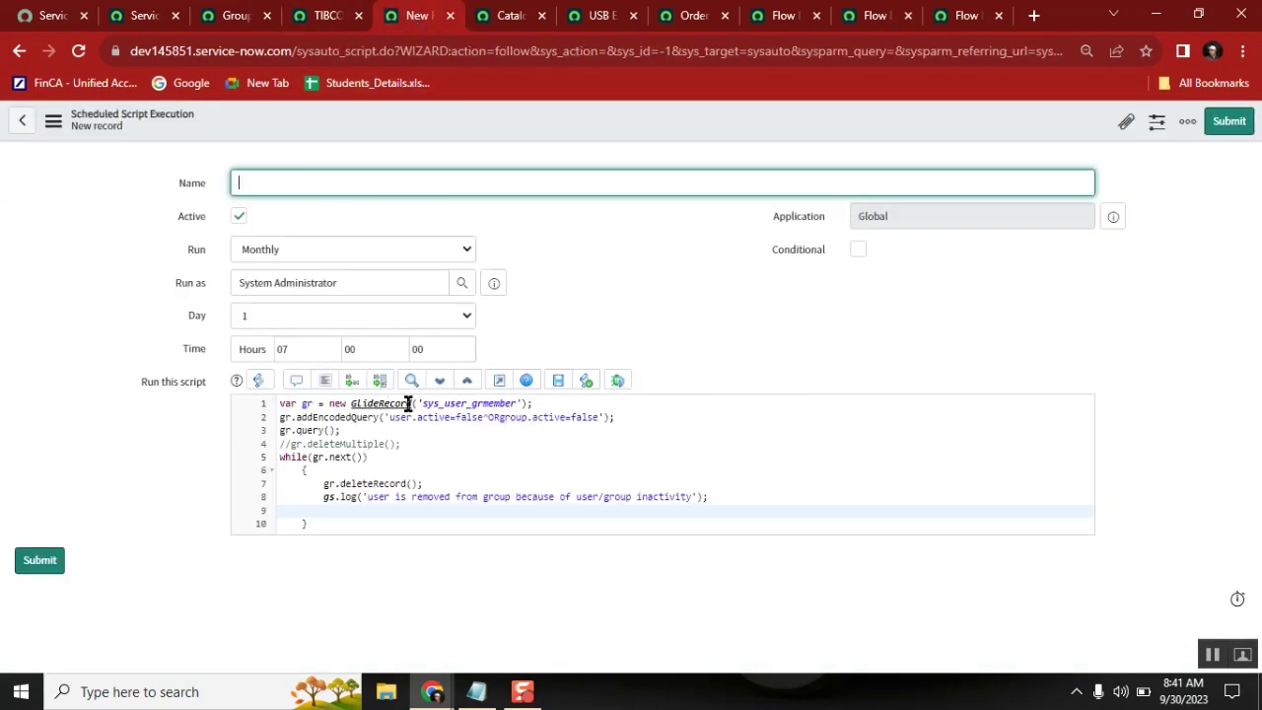
double_click(489, 404)
double_click(355, 417)
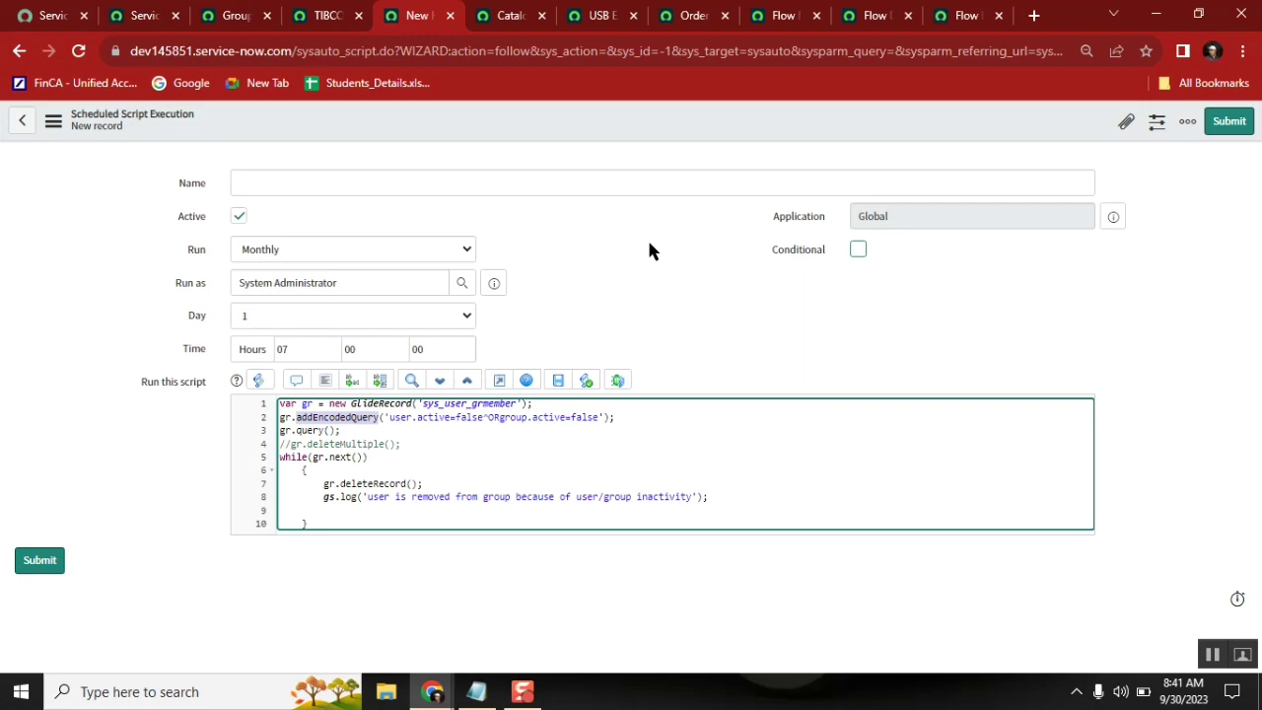
click(779, 15)
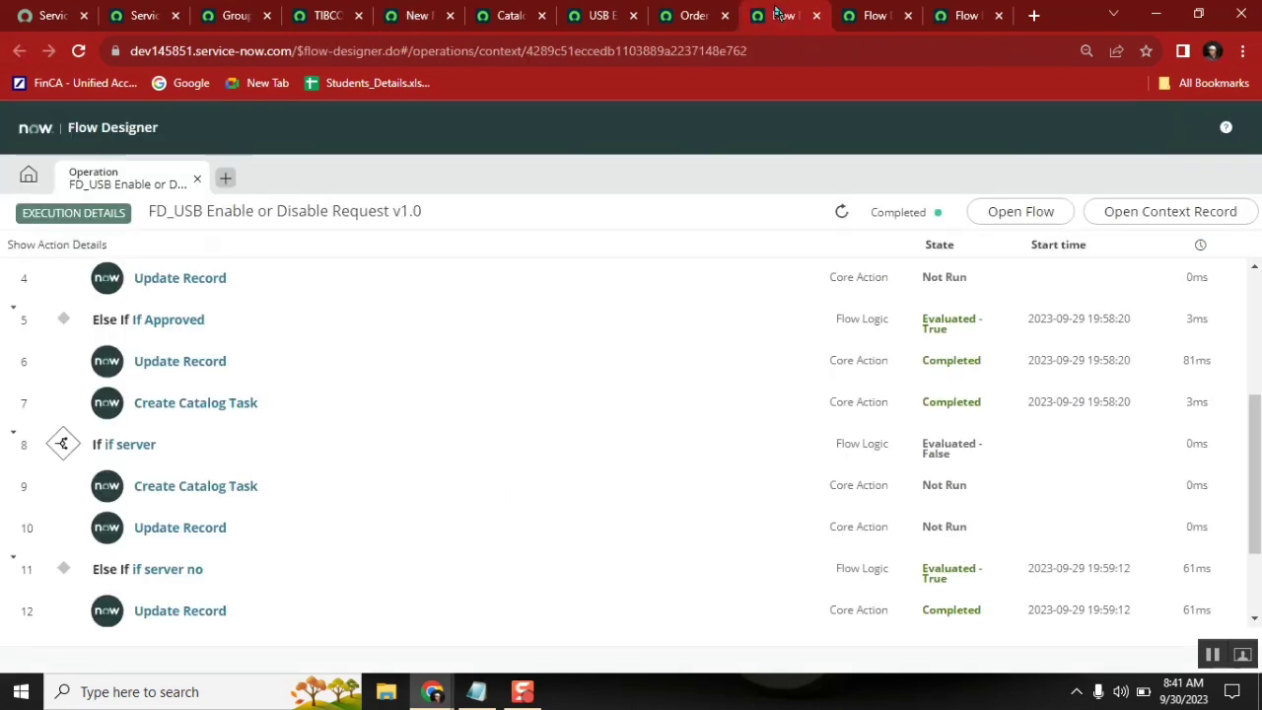
click(863, 12)
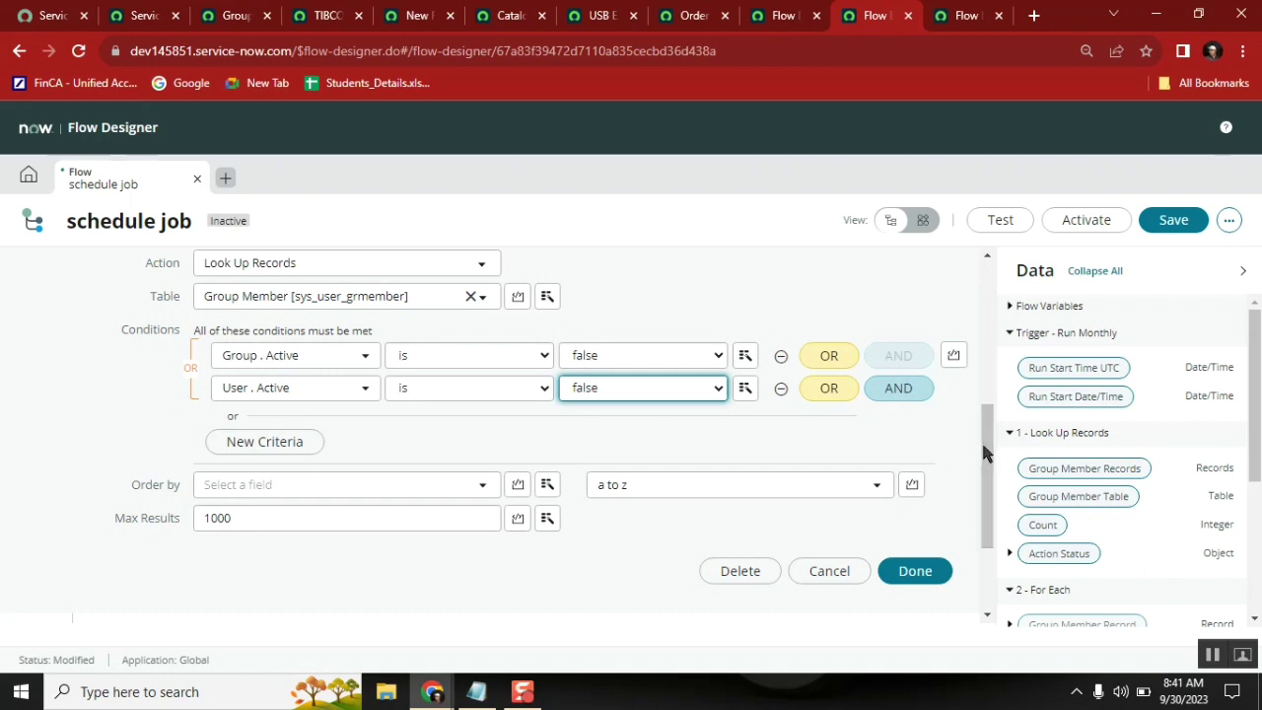
Scroll through the Look Up Records step, then return to the Scheduled Script Execution form.
scroll(983, 438, up, 1)
scroll(983, 437, down, 1)
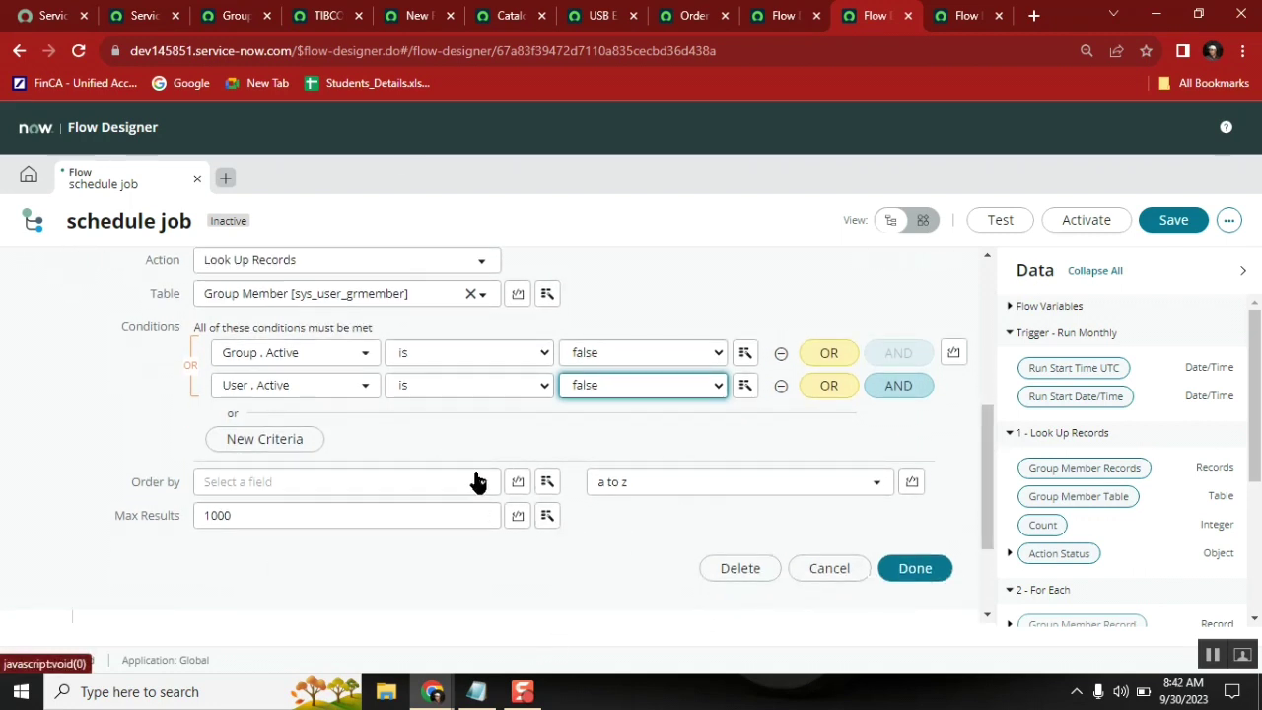
click(414, 16)
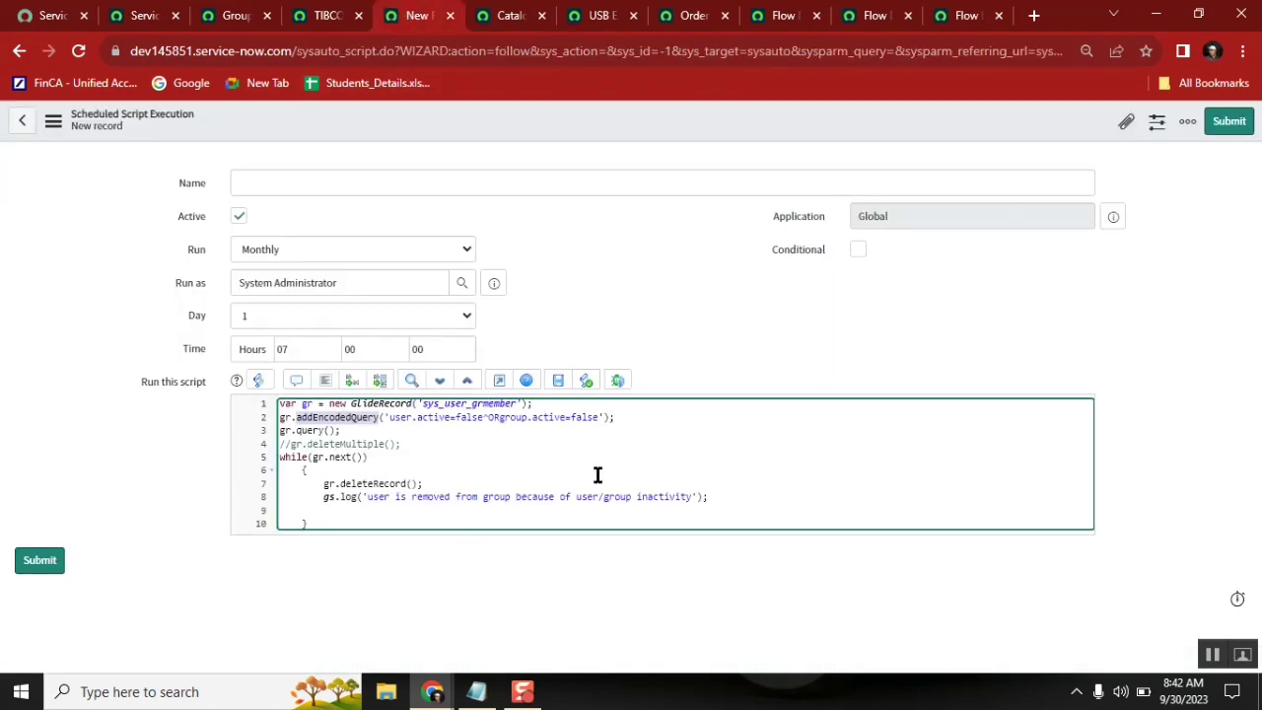
Insert gr.orderByDesc('sys_created_on'); after the addEncodedQuery line.
click(628, 416)
key(Return)
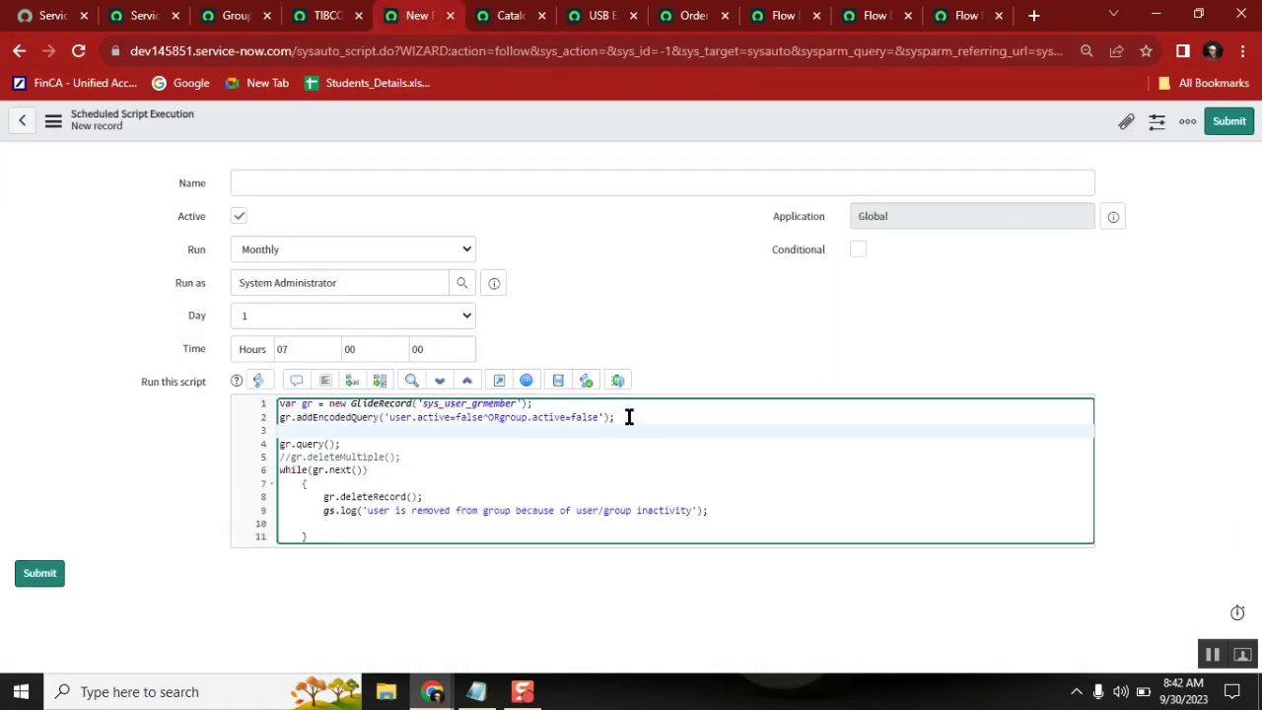
text(gr.)
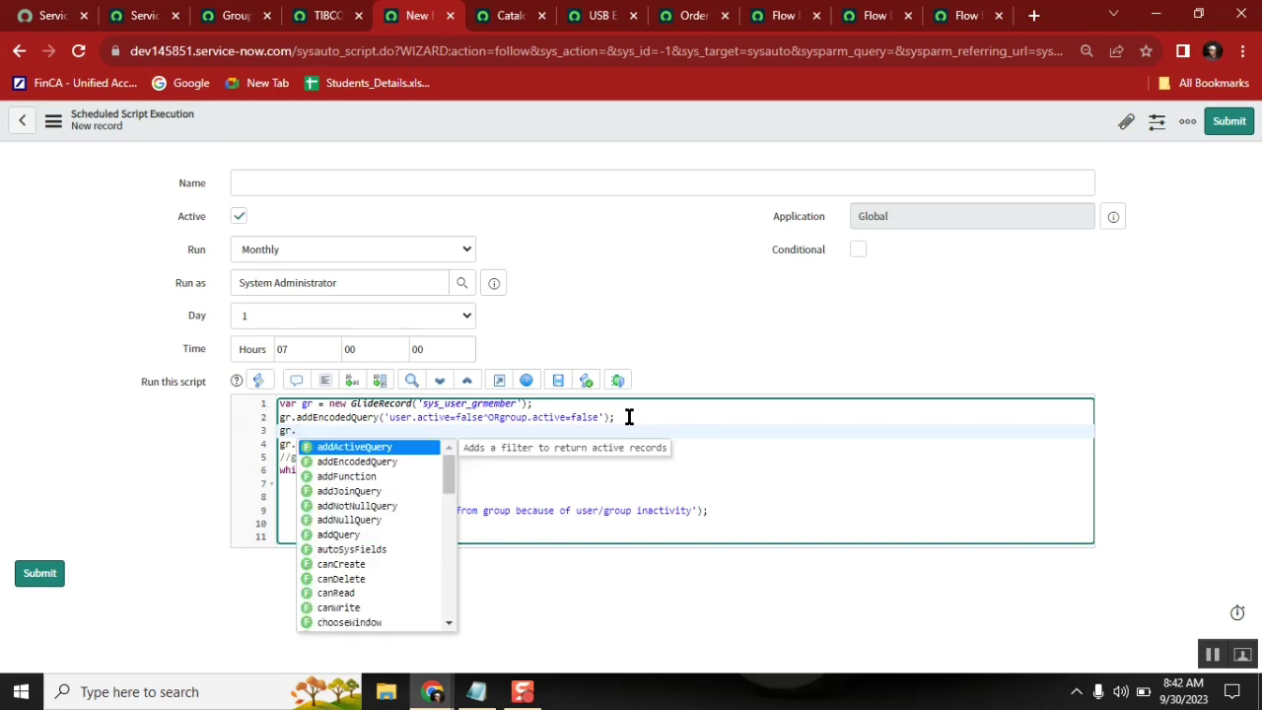
text(o)
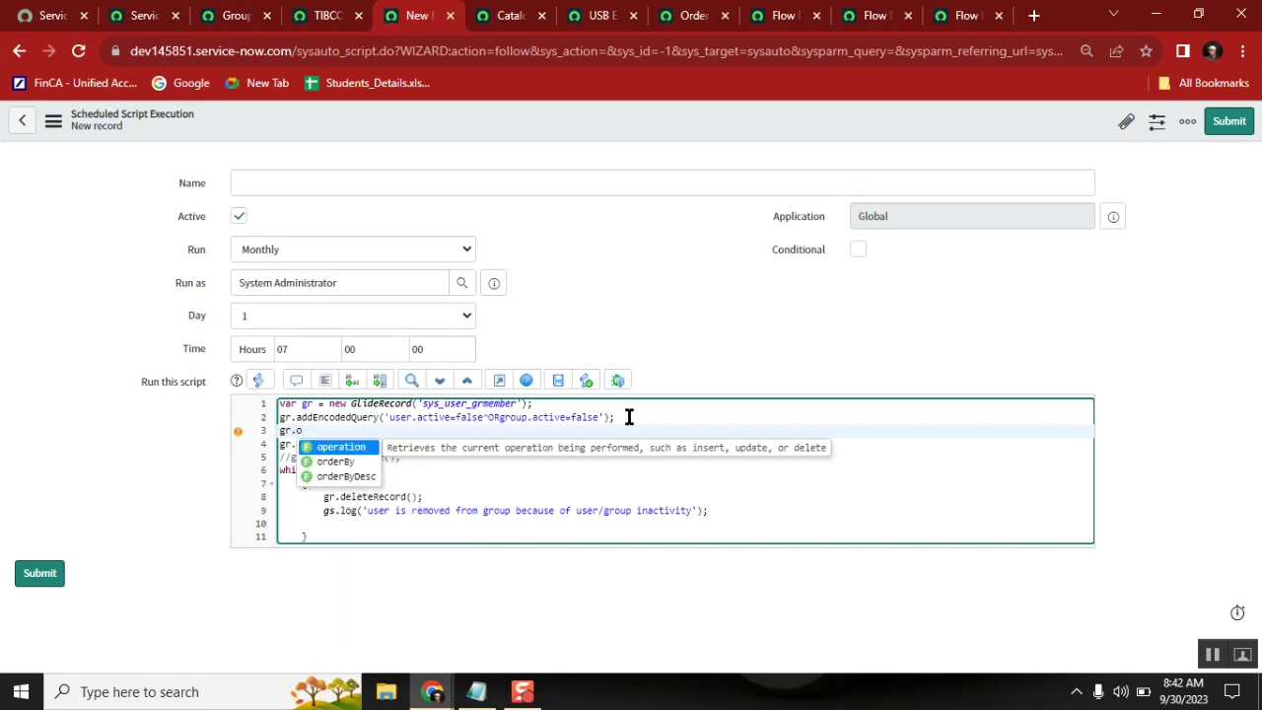
key(Down)
key(Down)
key(Return)
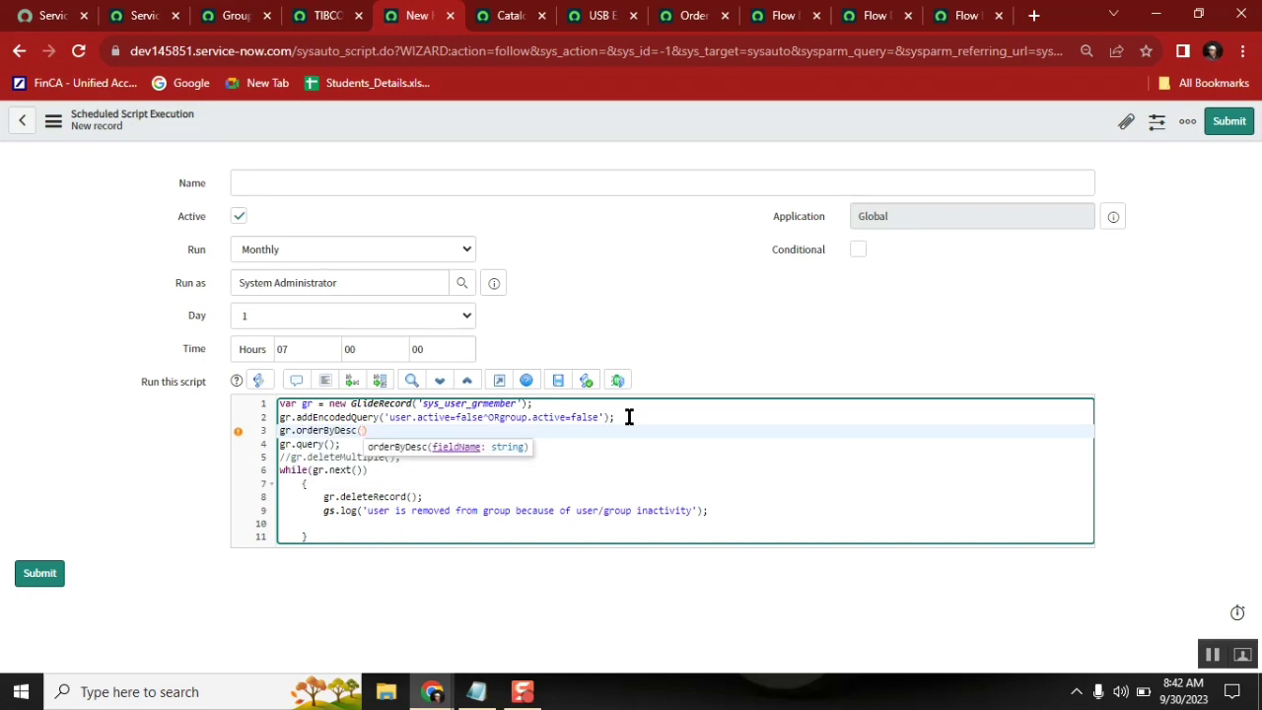
text(')
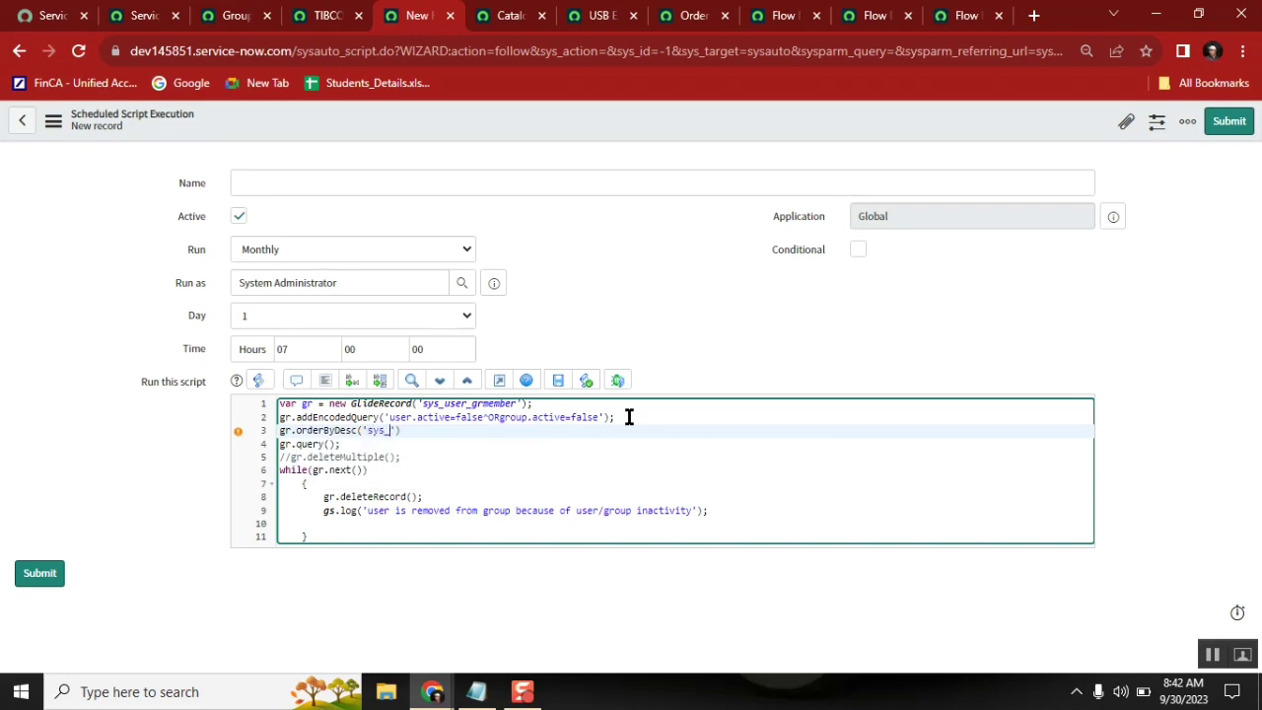
text(sys_created_on)
key(Return)
key(BackSpace)
text(;)
key(Return)
Add gr.setLimit(10); below the sort call and check the sys_created_on field name.
text(gr)
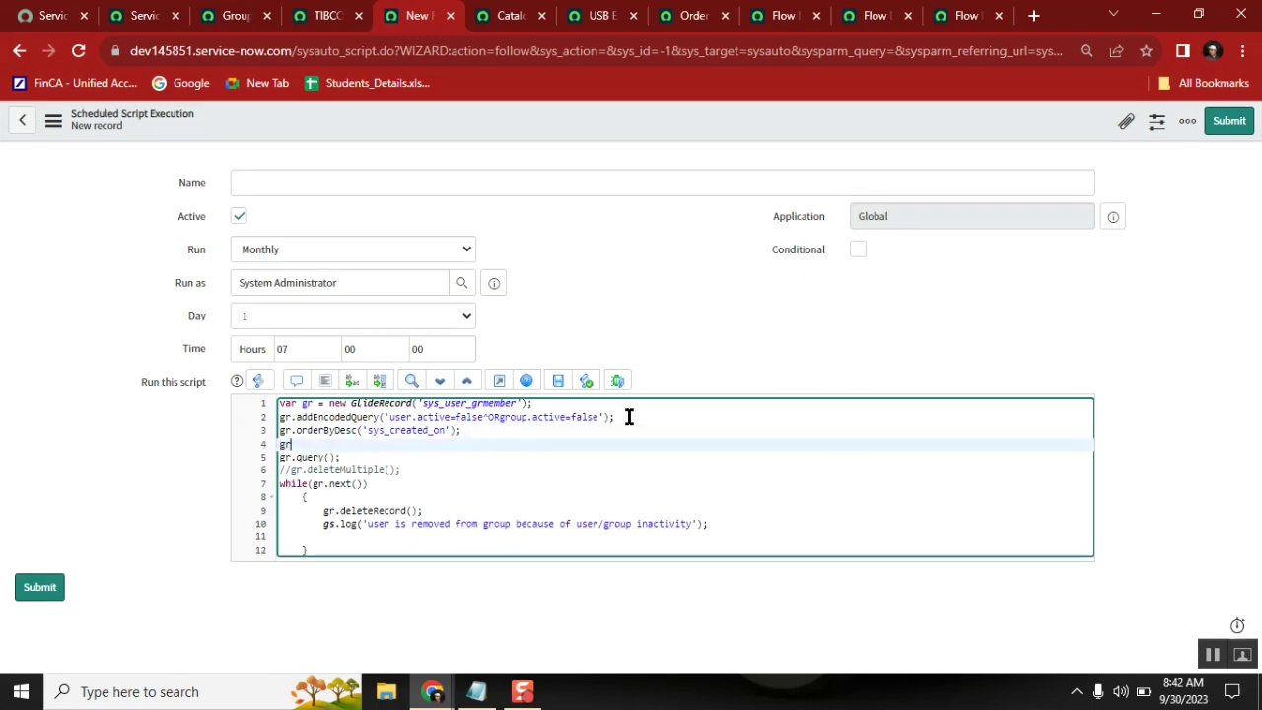
text(.setL)
key(Return)
text(10);)
double_click(417, 429)
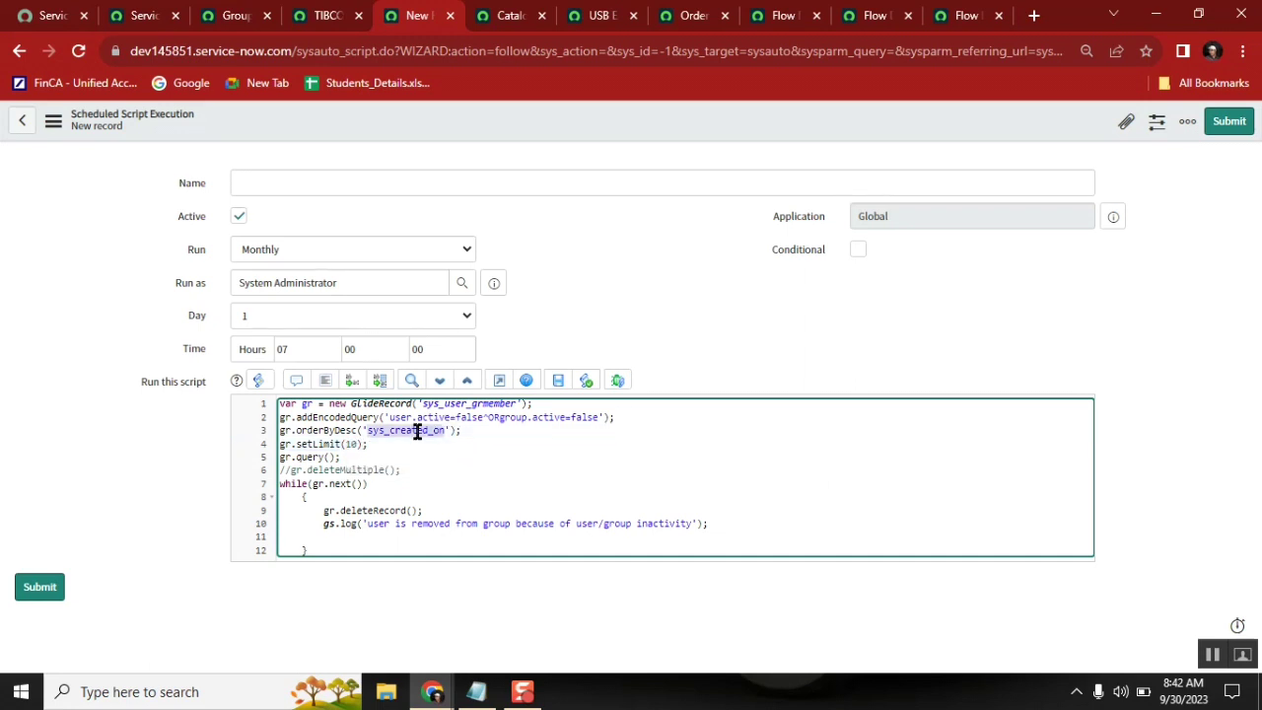
click(341, 431)
double_click(388, 434)
click(256, 24)
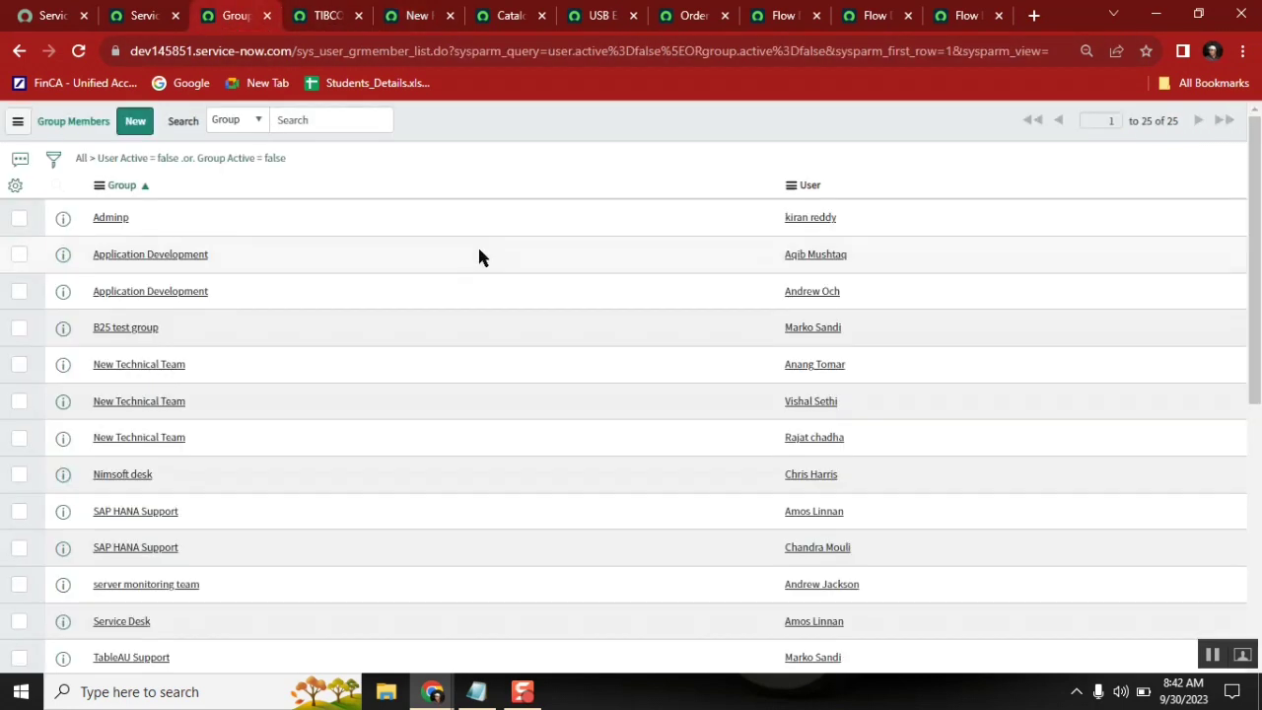
Add the Created column to the Group Members list layout.
click(14, 186)
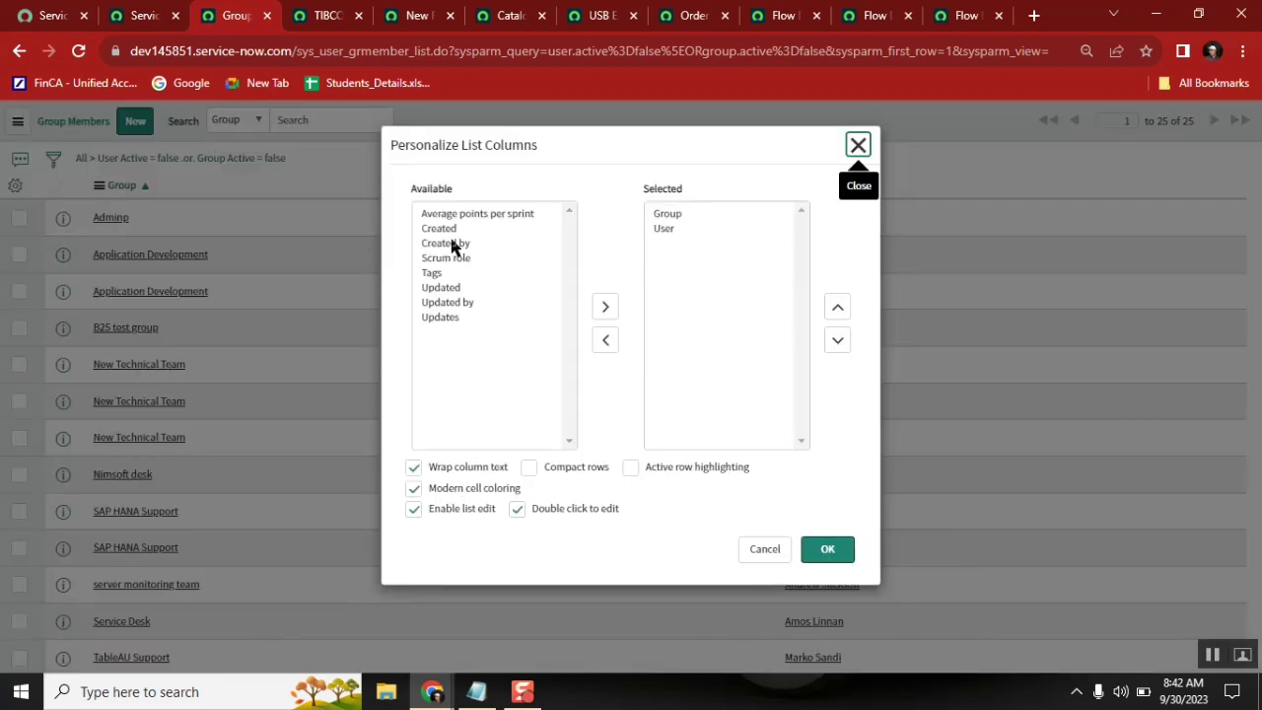
click(441, 229)
double_click(440, 229)
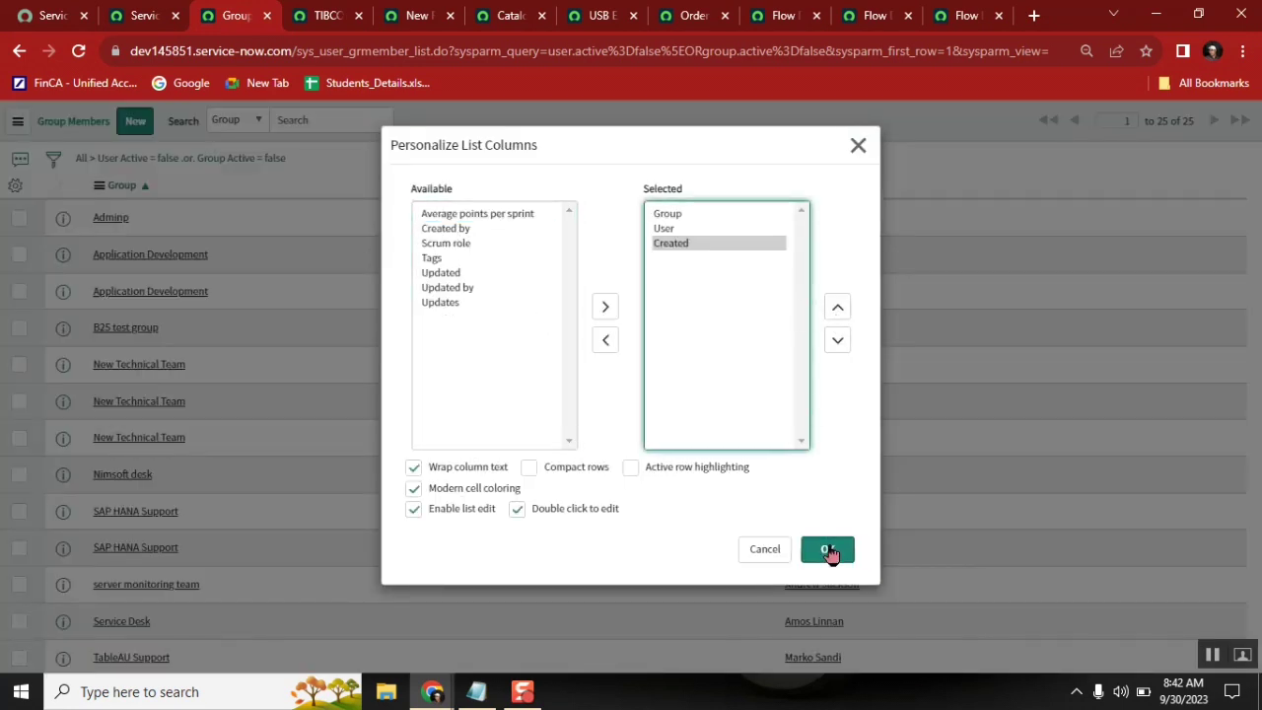
key(Return)
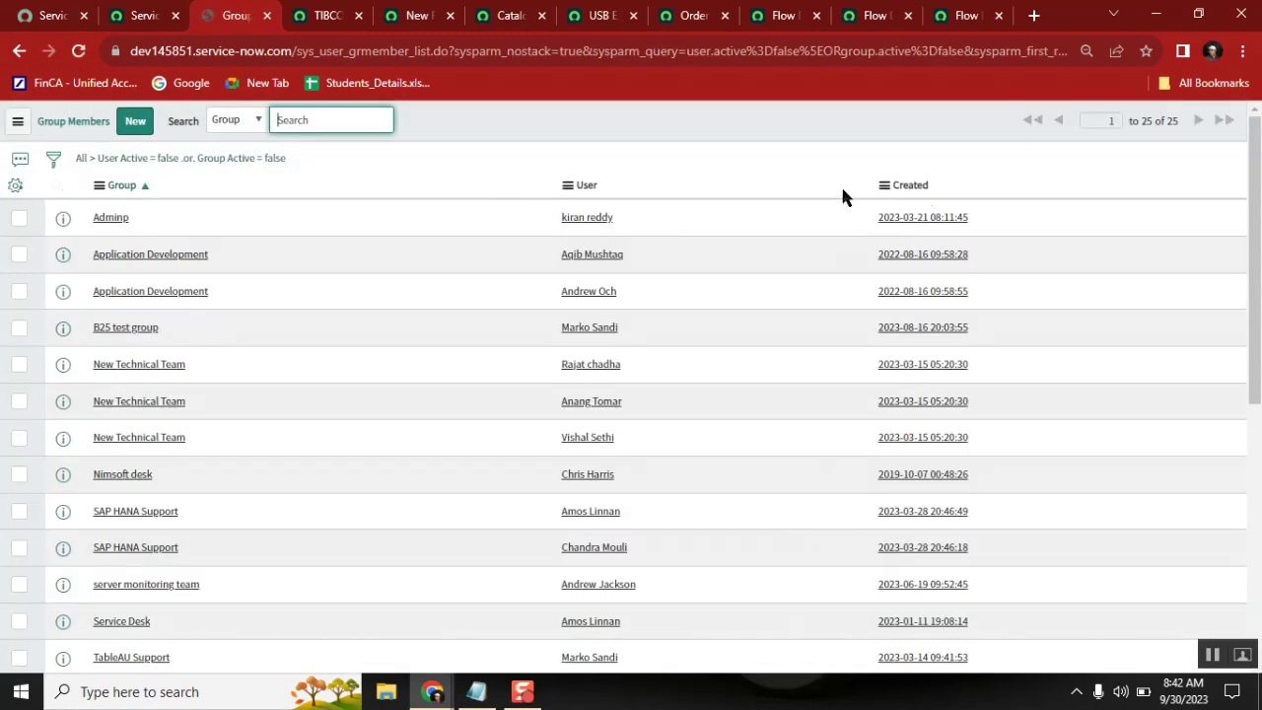
Sort the list by Created, newest first, and highlight the newest rows.
click(906, 189)
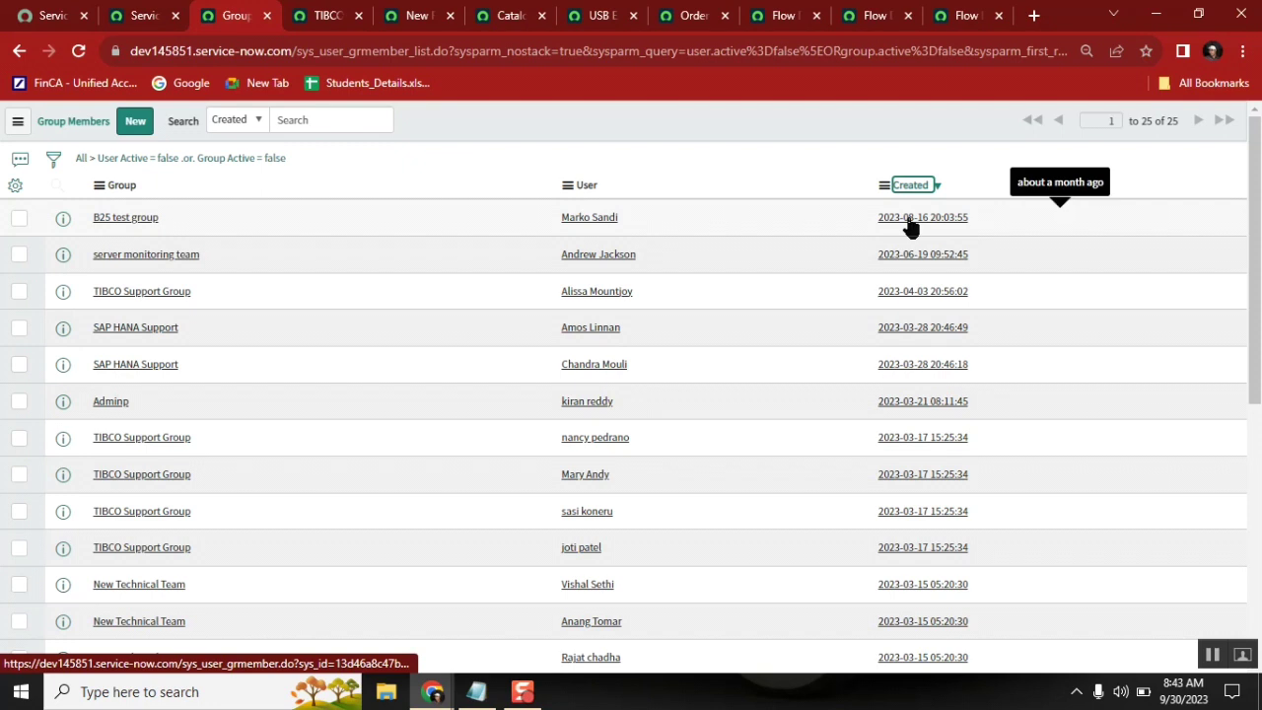
click(909, 187)
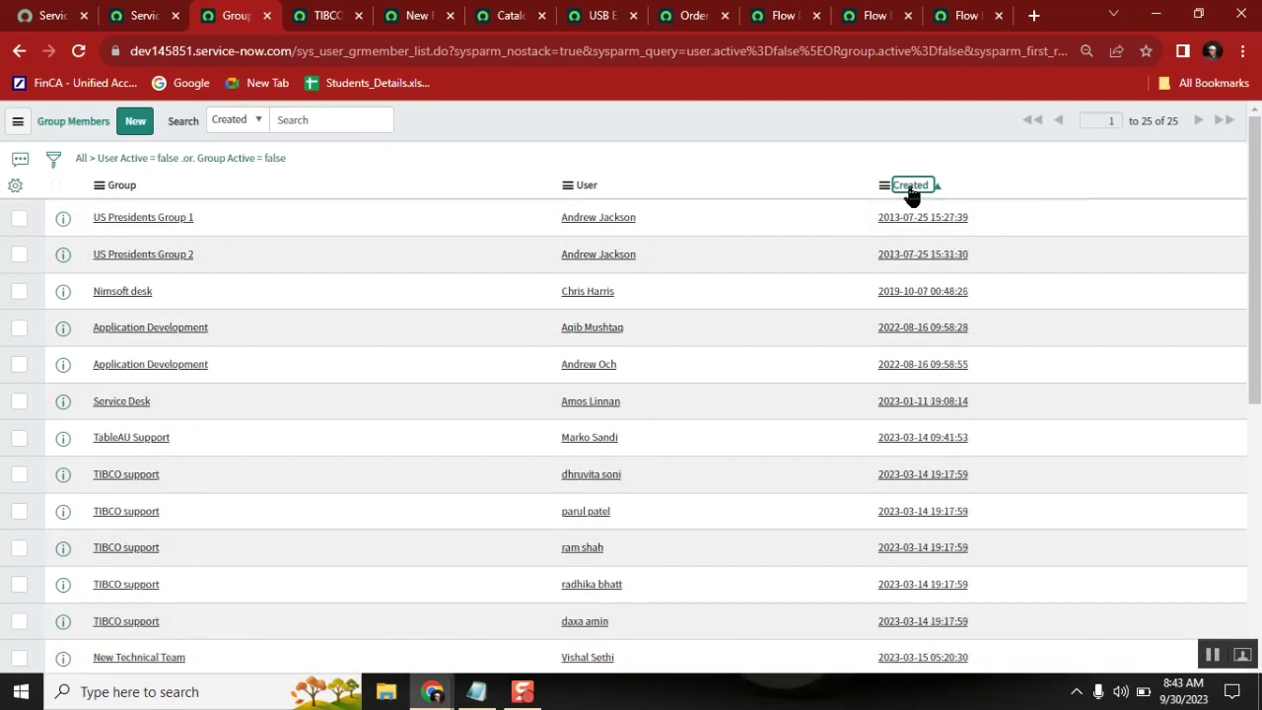
click(910, 186)
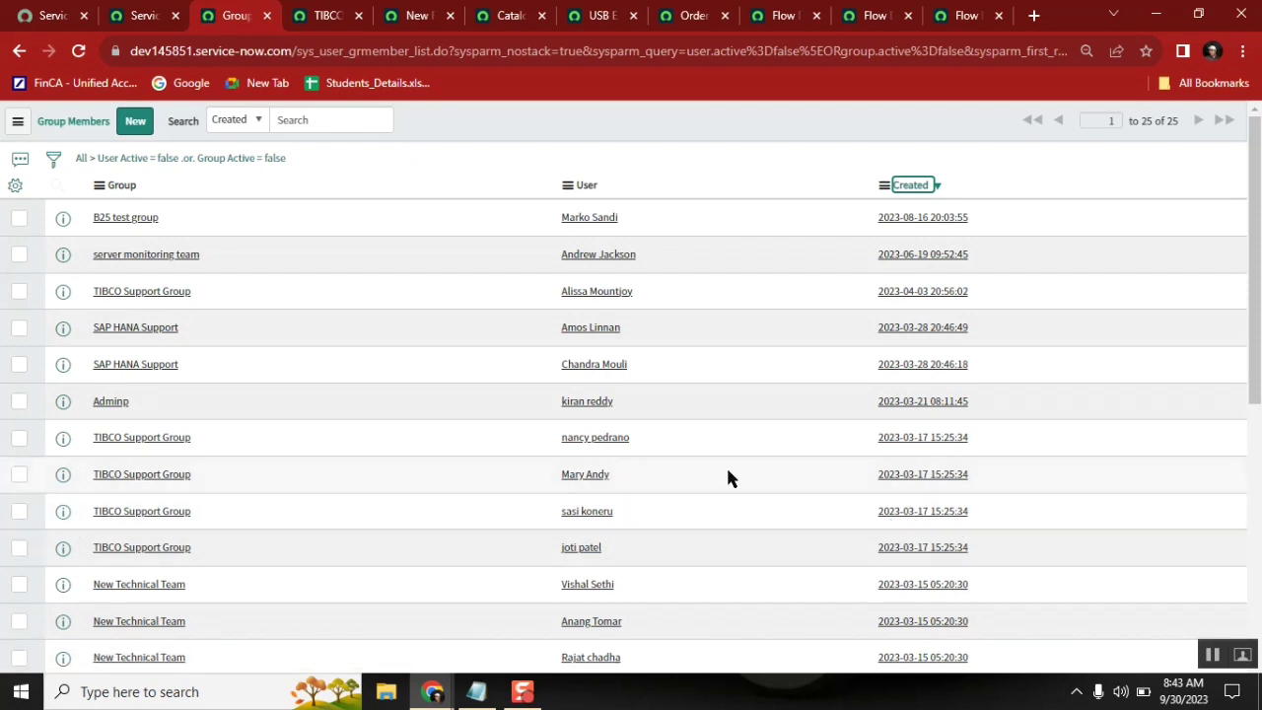
drag(652, 511, 96, 189)
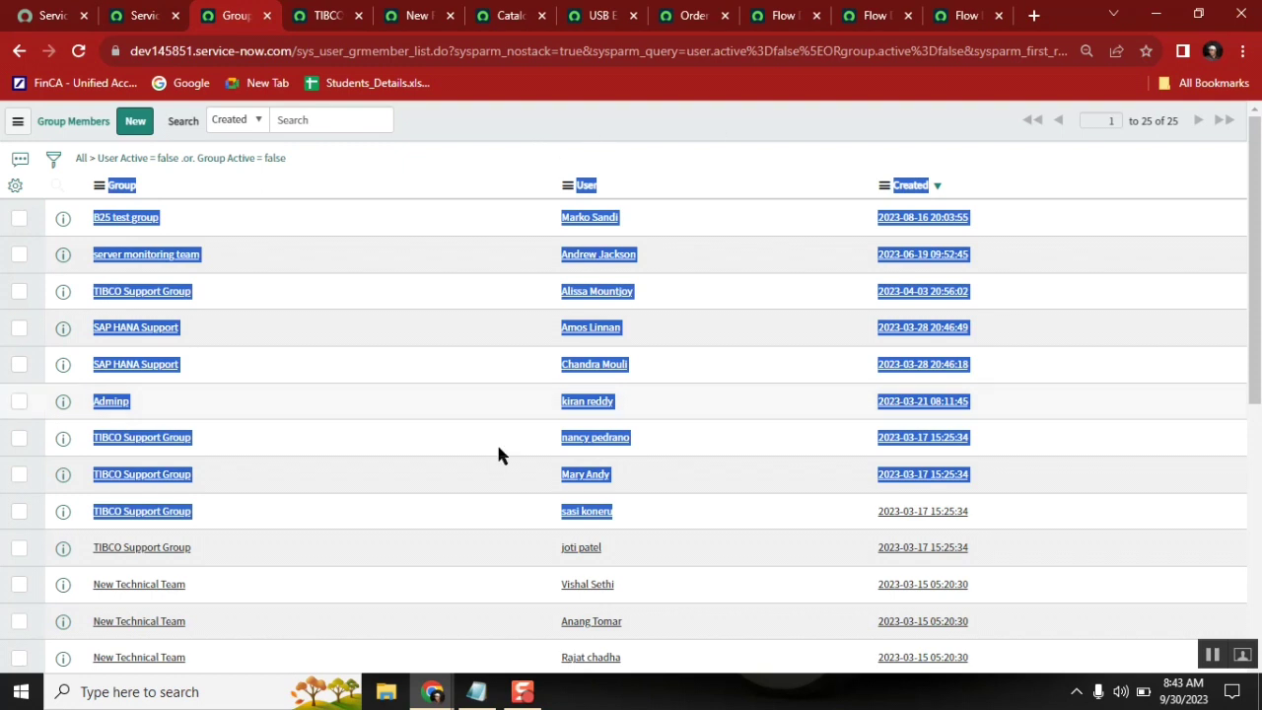
Try a Created sort on the lookup, clear it again, and close the step editor.
click(862, 18)
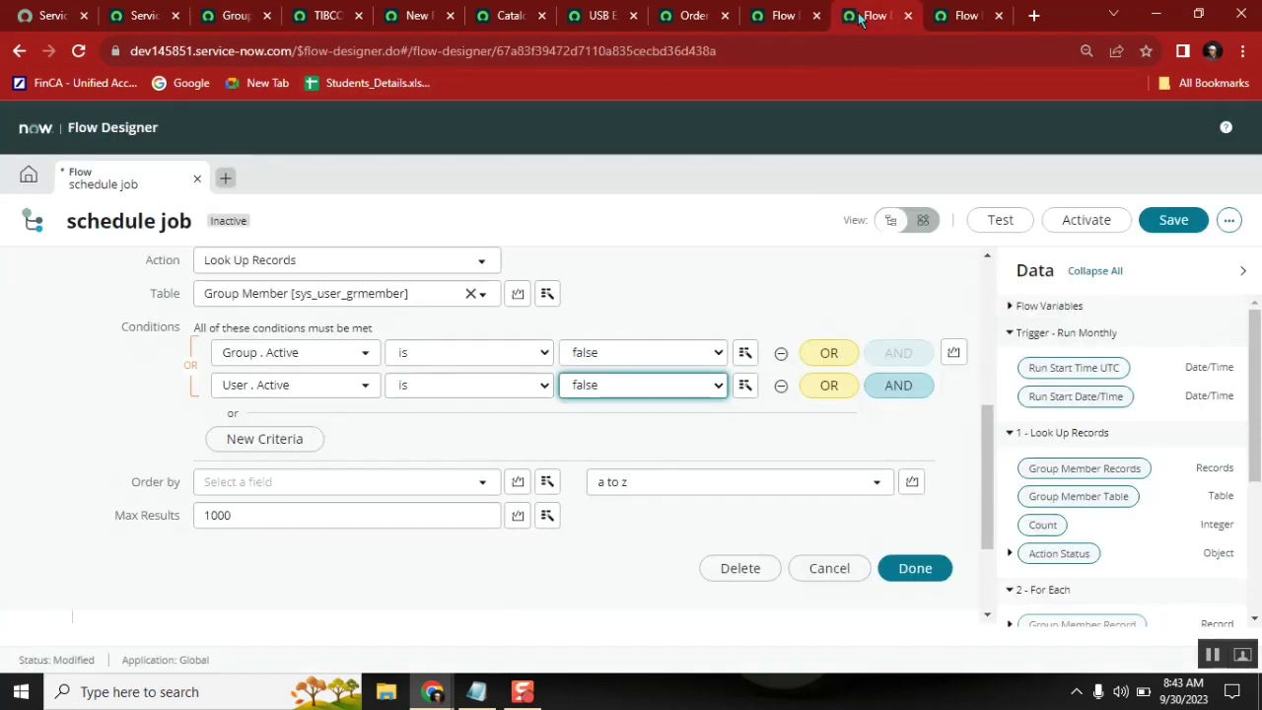
click(280, 482)
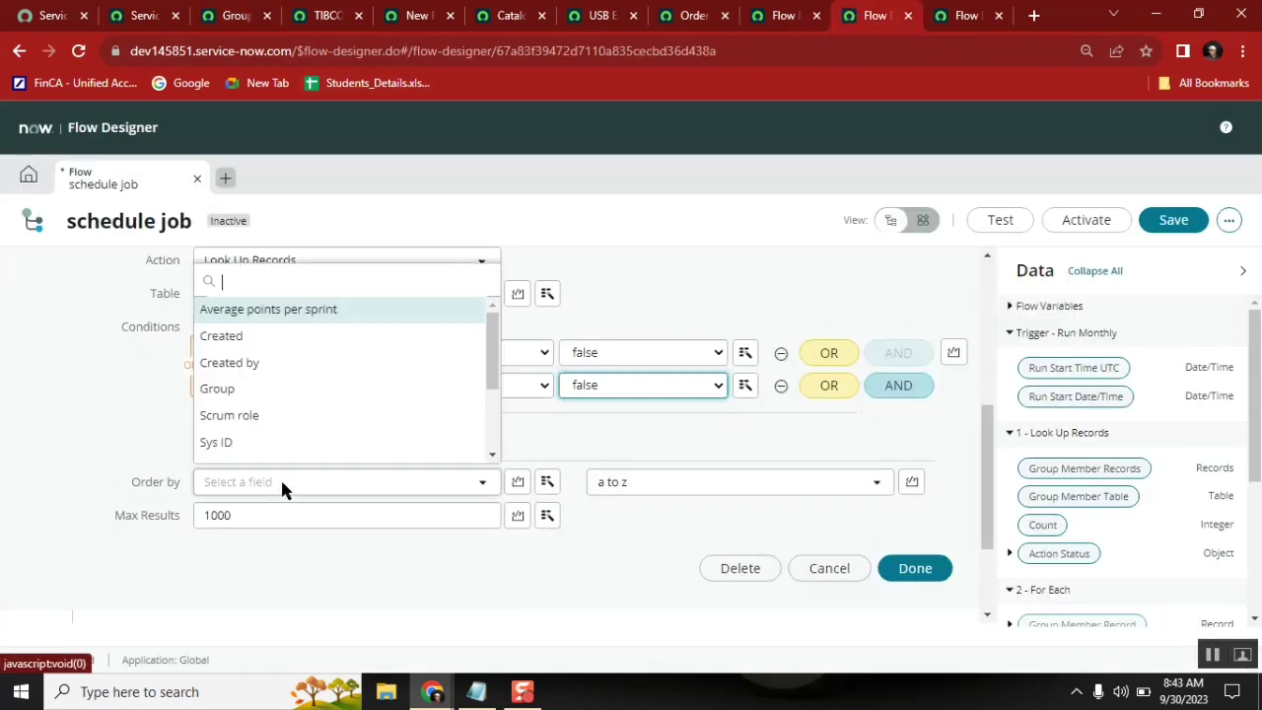
scroll(274, 353, down, 1)
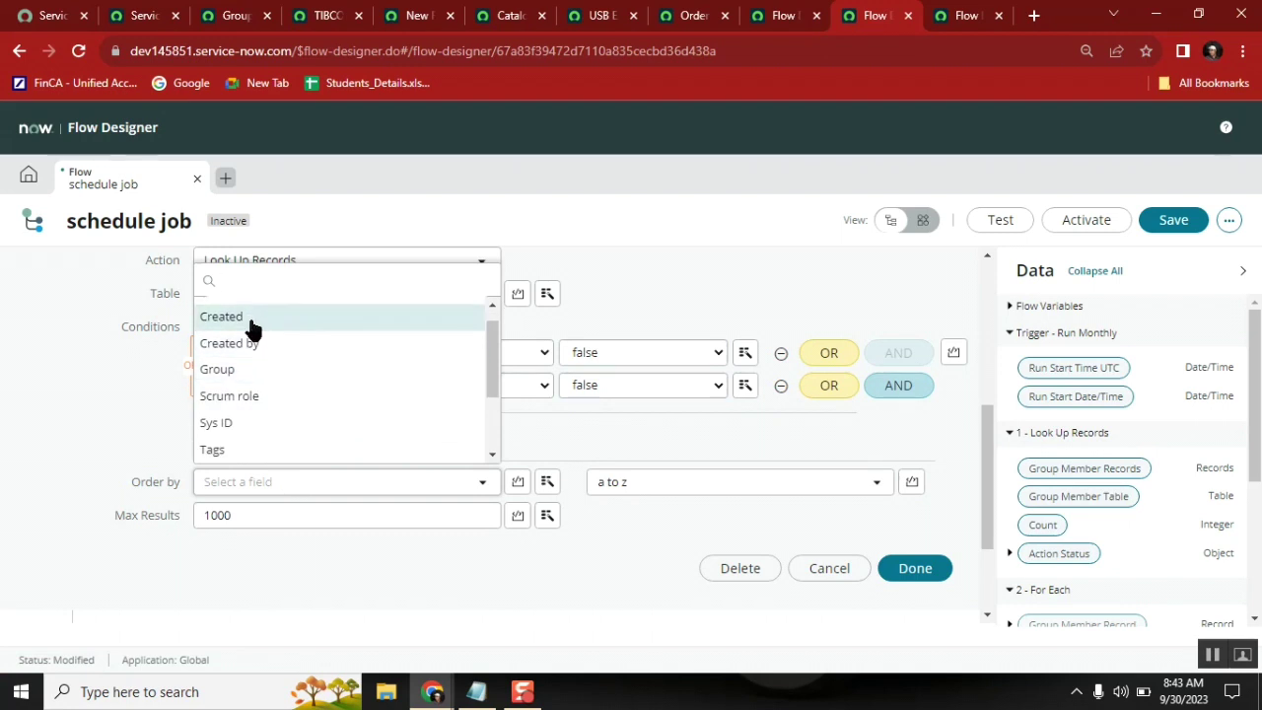
key(Return)
click(251, 516)
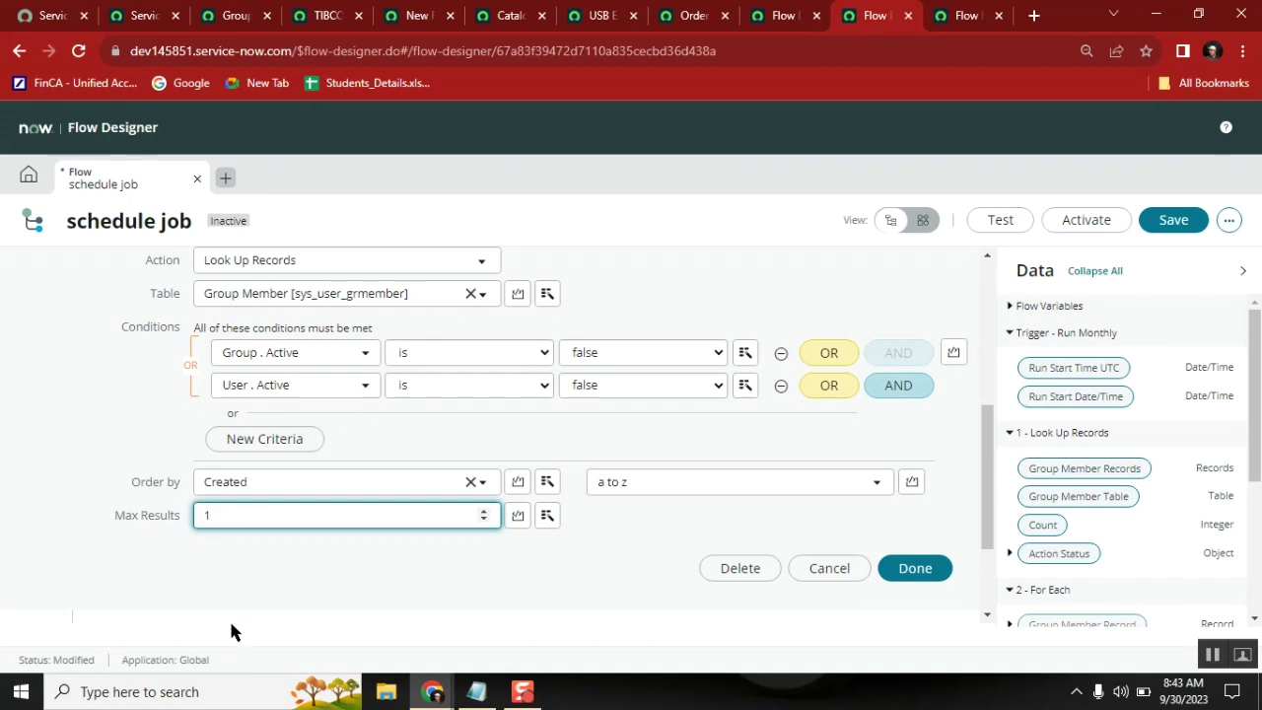
click(470, 483)
click(389, 519)
click(624, 274)
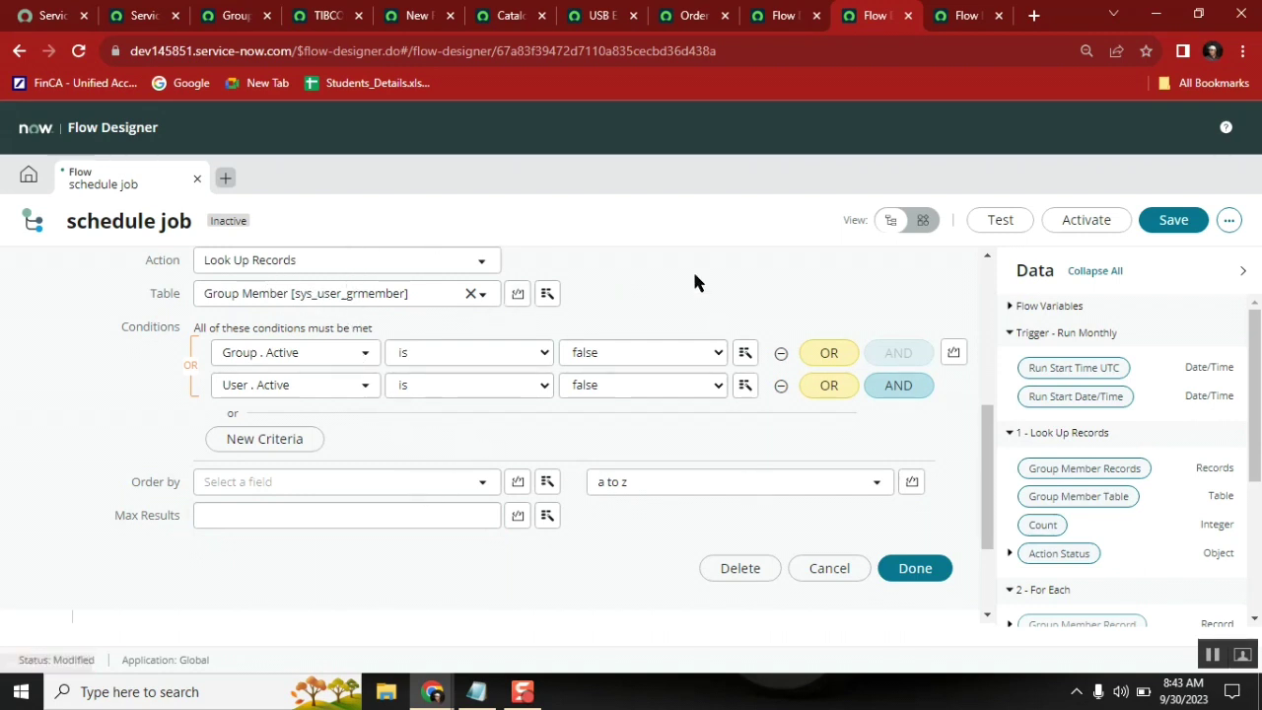
click(834, 576)
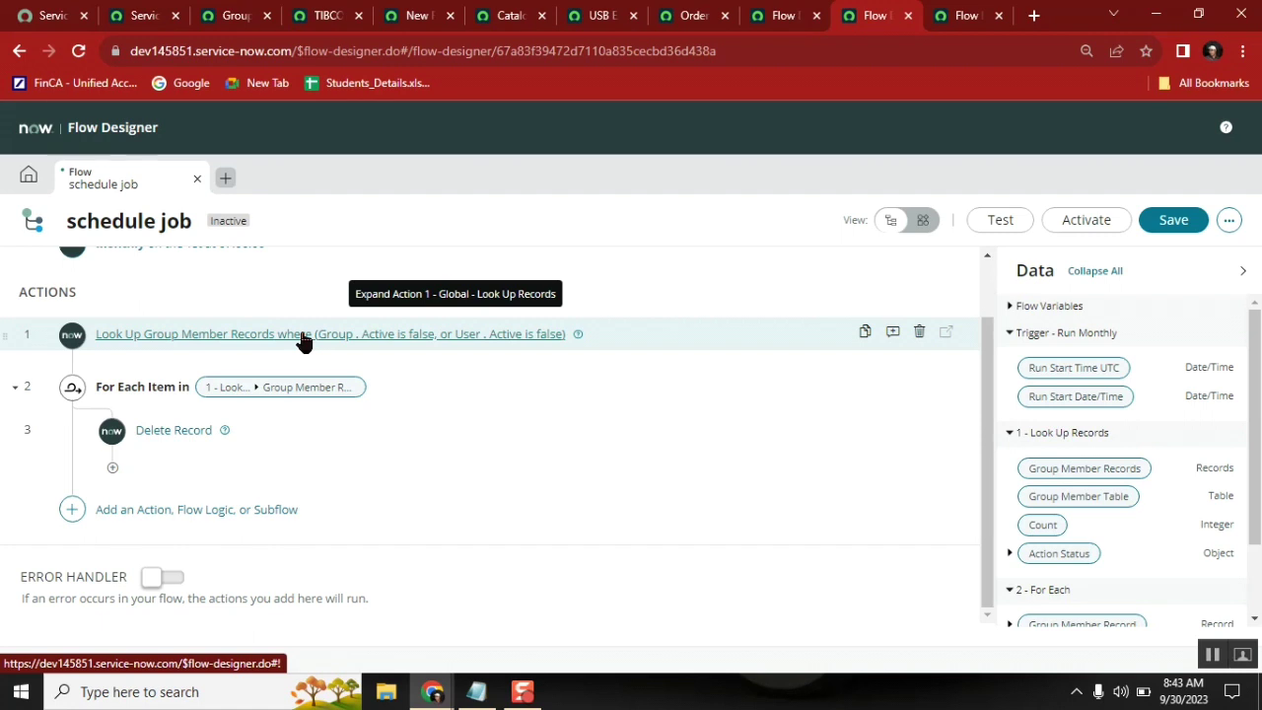
click(403, 20)
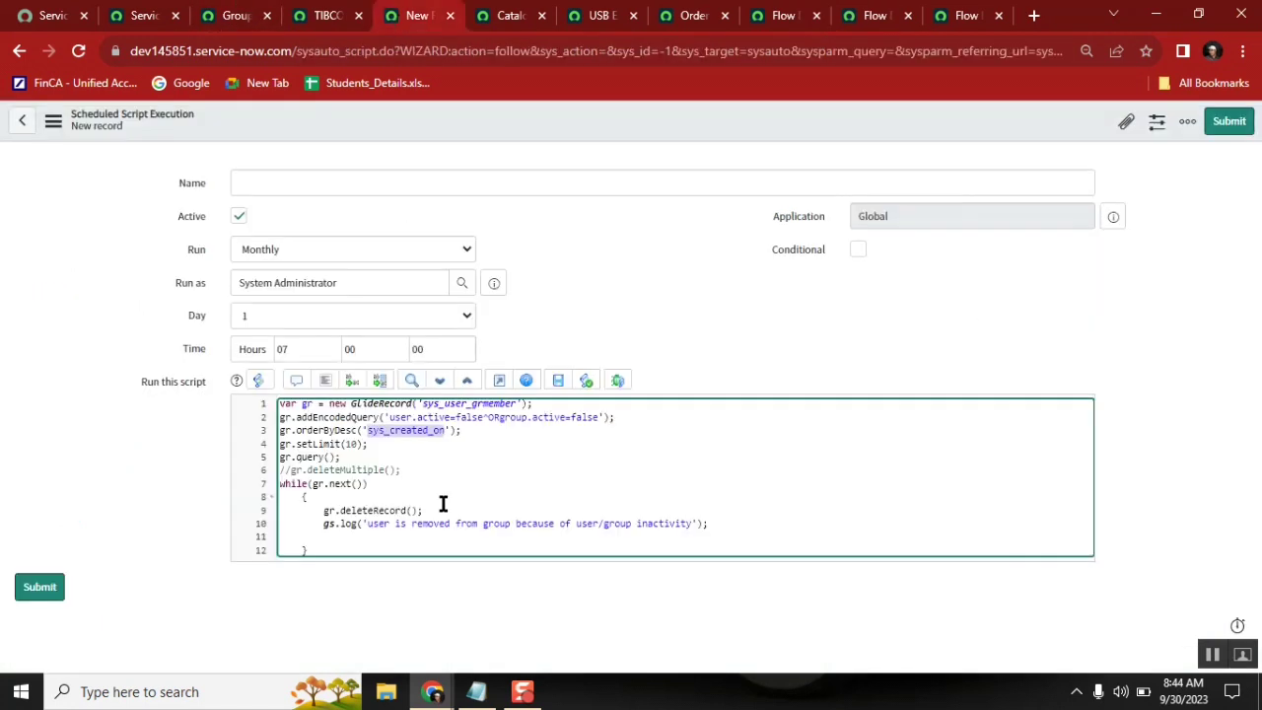
click(397, 443)
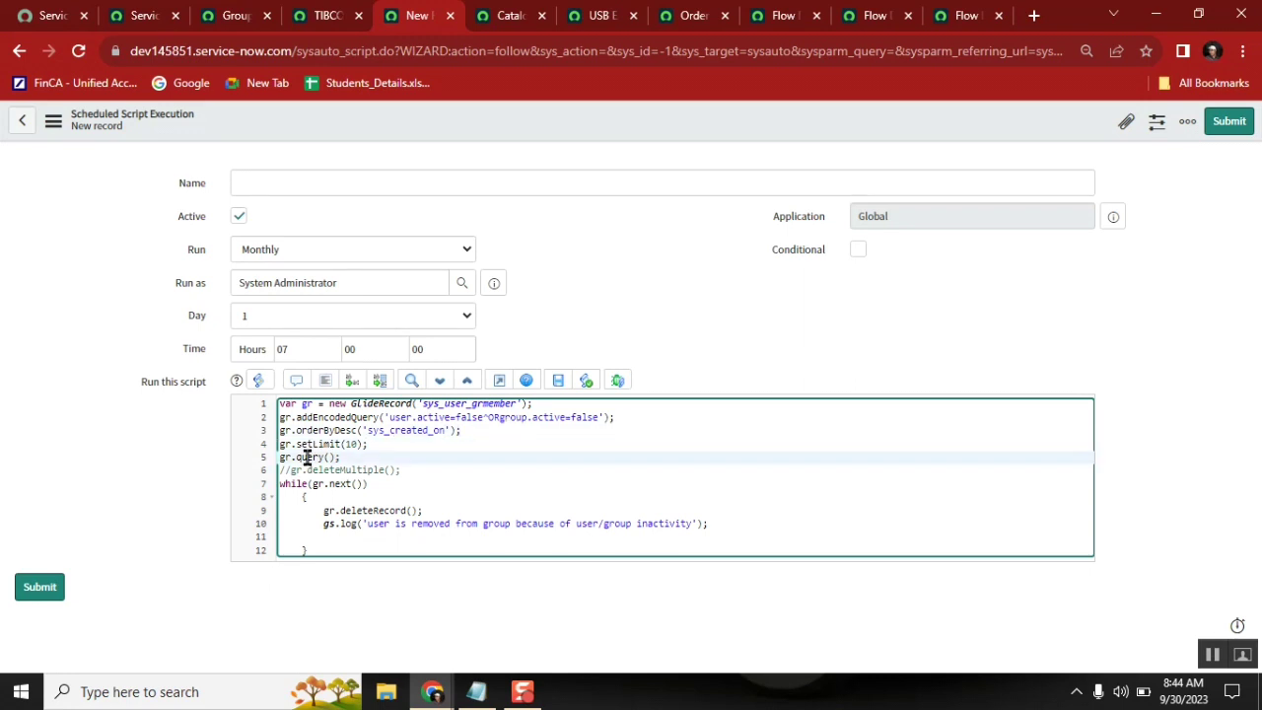
double_click(308, 457)
click(364, 459)
shift+click(280, 417)
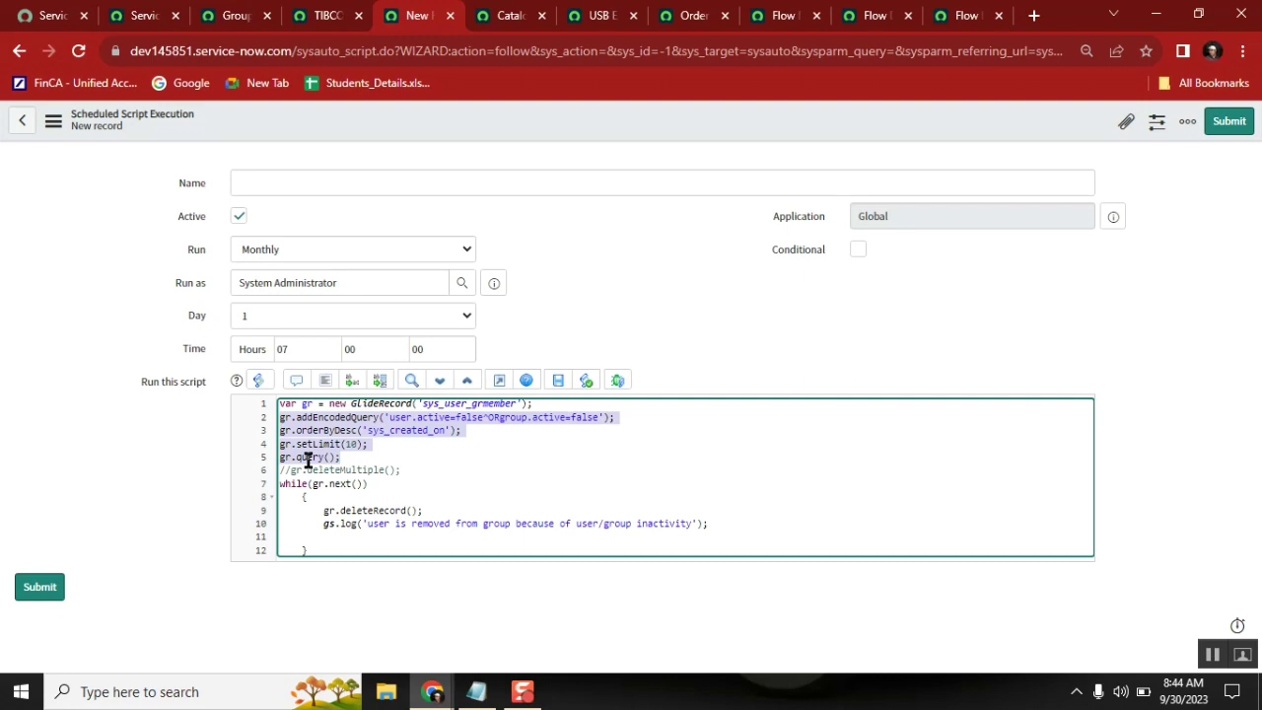
click(349, 493)
double_click(366, 510)
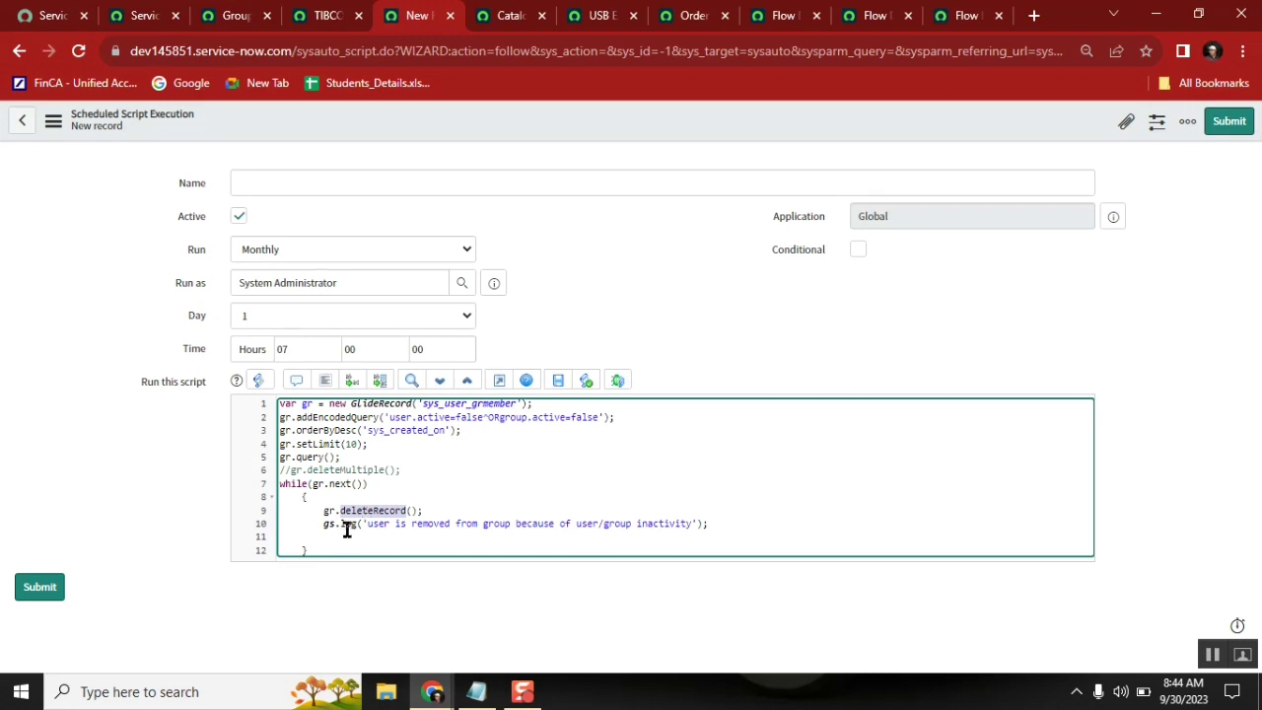
click(346, 526)
click(340, 485)
double_click(340, 486)
Add a For Each loop as step 4 iterating over 1 - Look Up Records > Group Member Records.
click(779, 20)
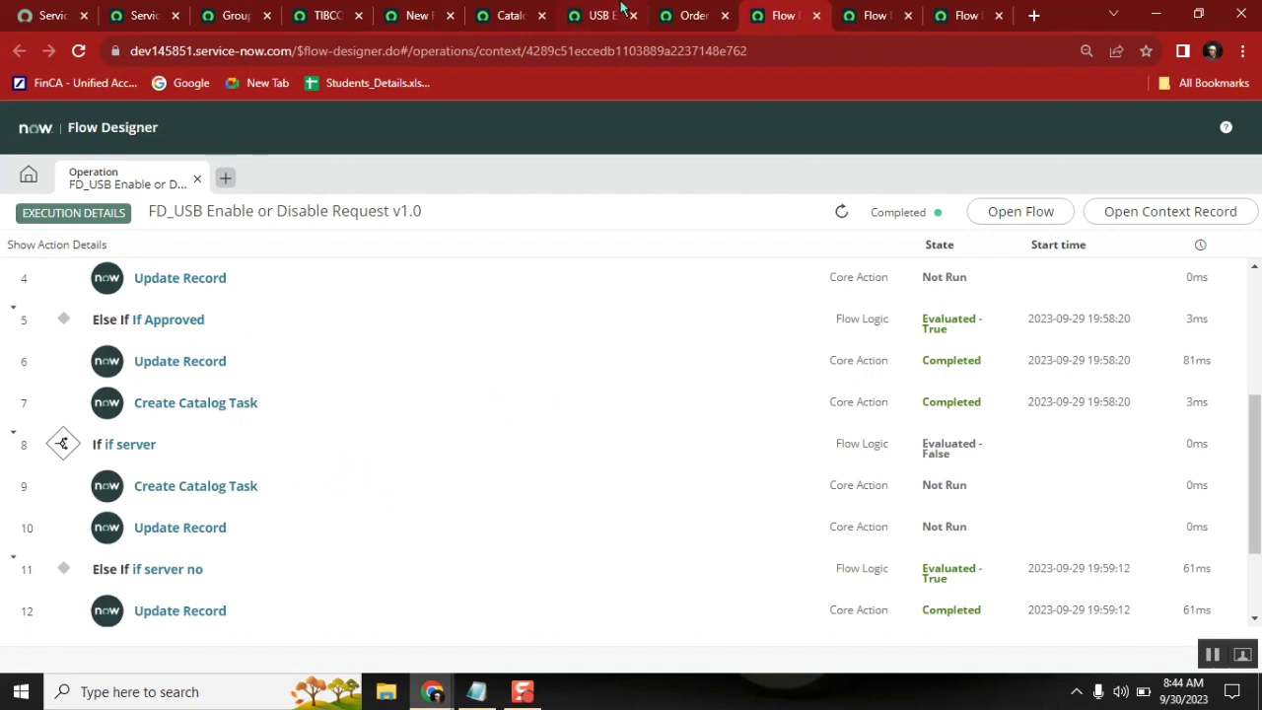
click(876, 14)
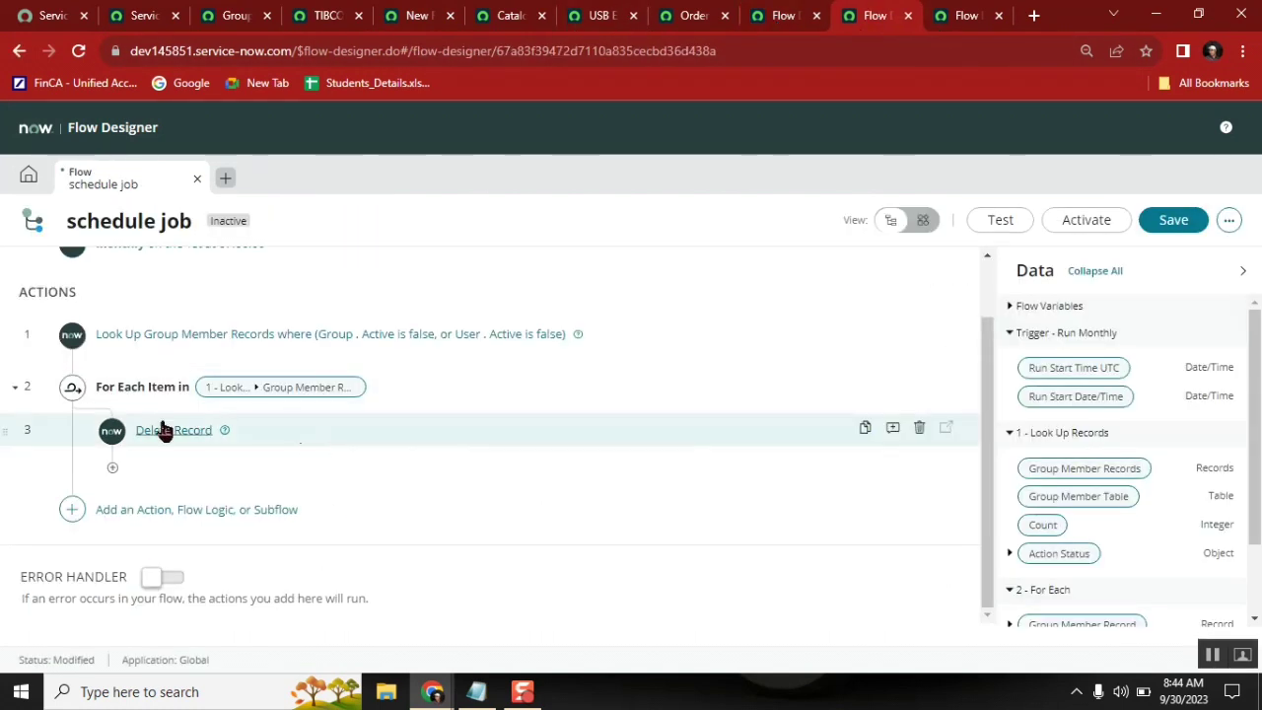
click(117, 511)
click(279, 513)
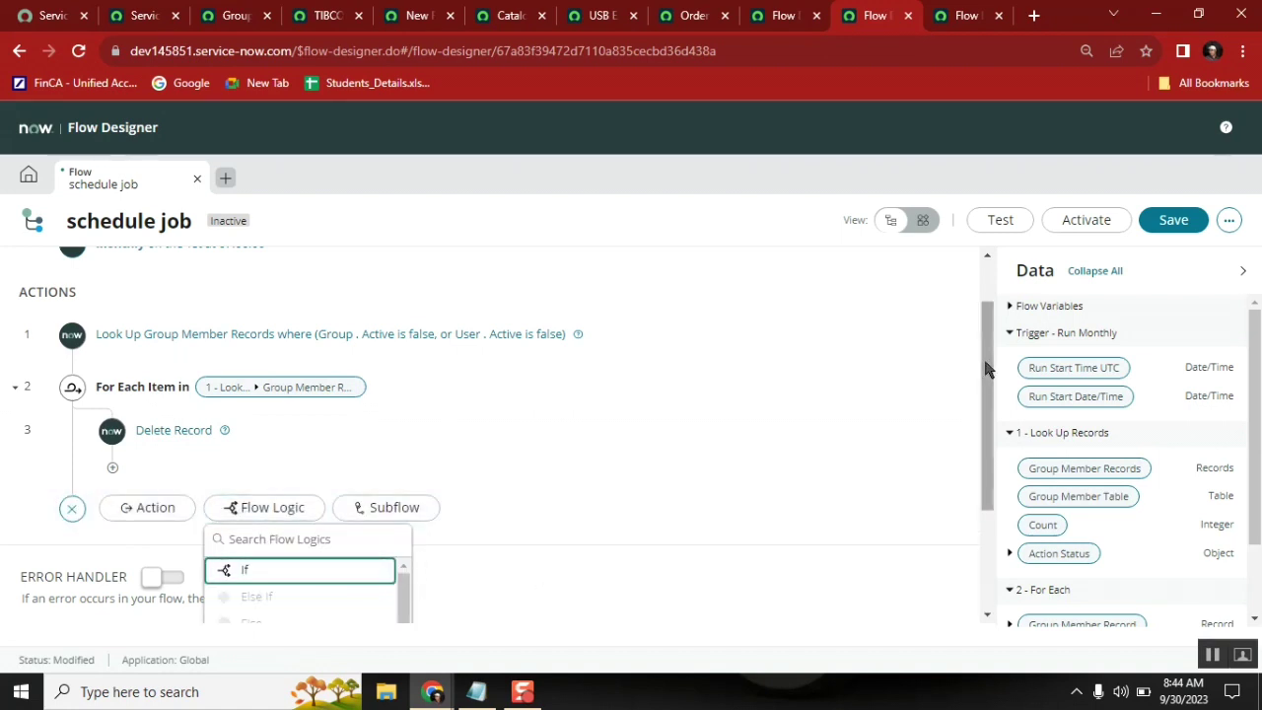
drag(990, 376, 994, 458)
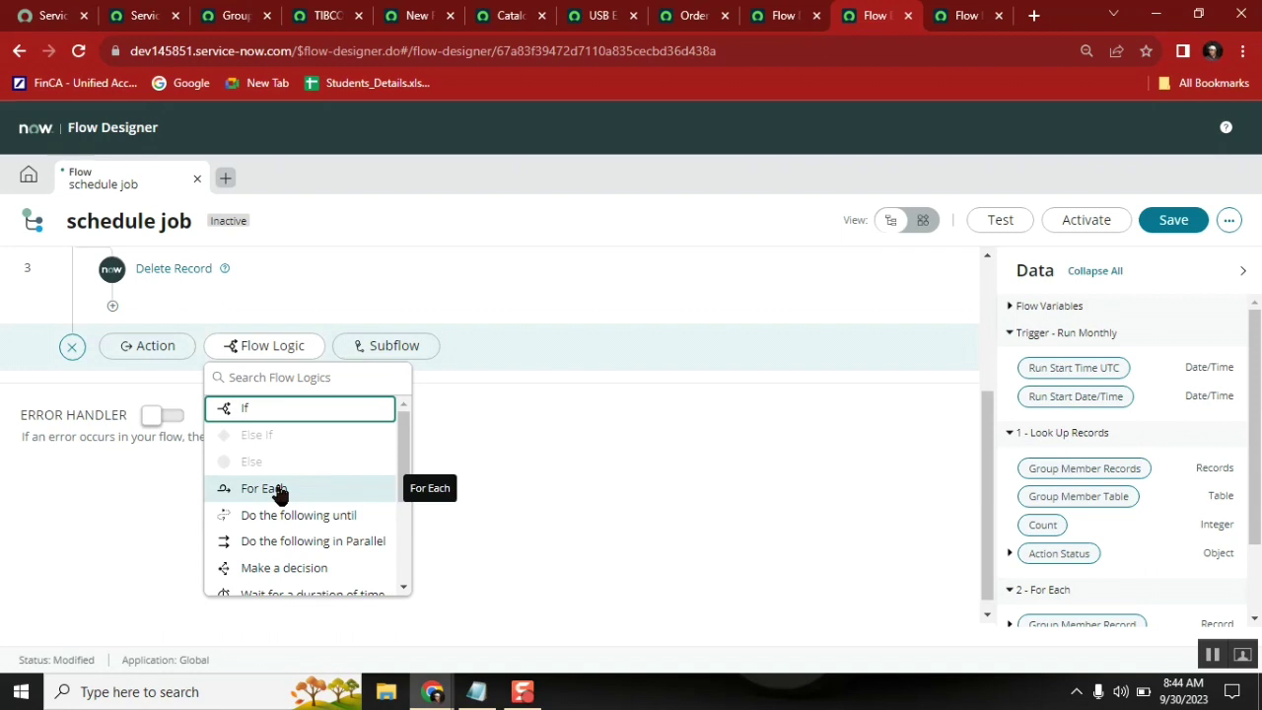
click(372, 490)
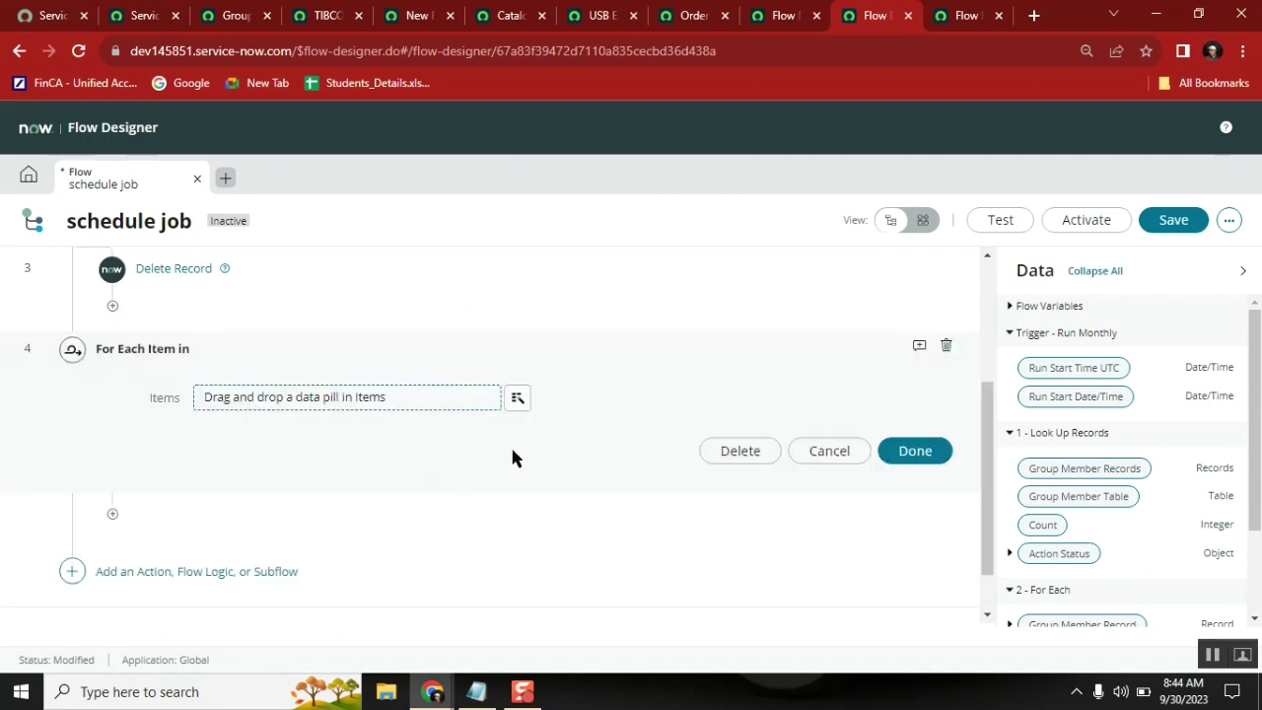
click(516, 399)
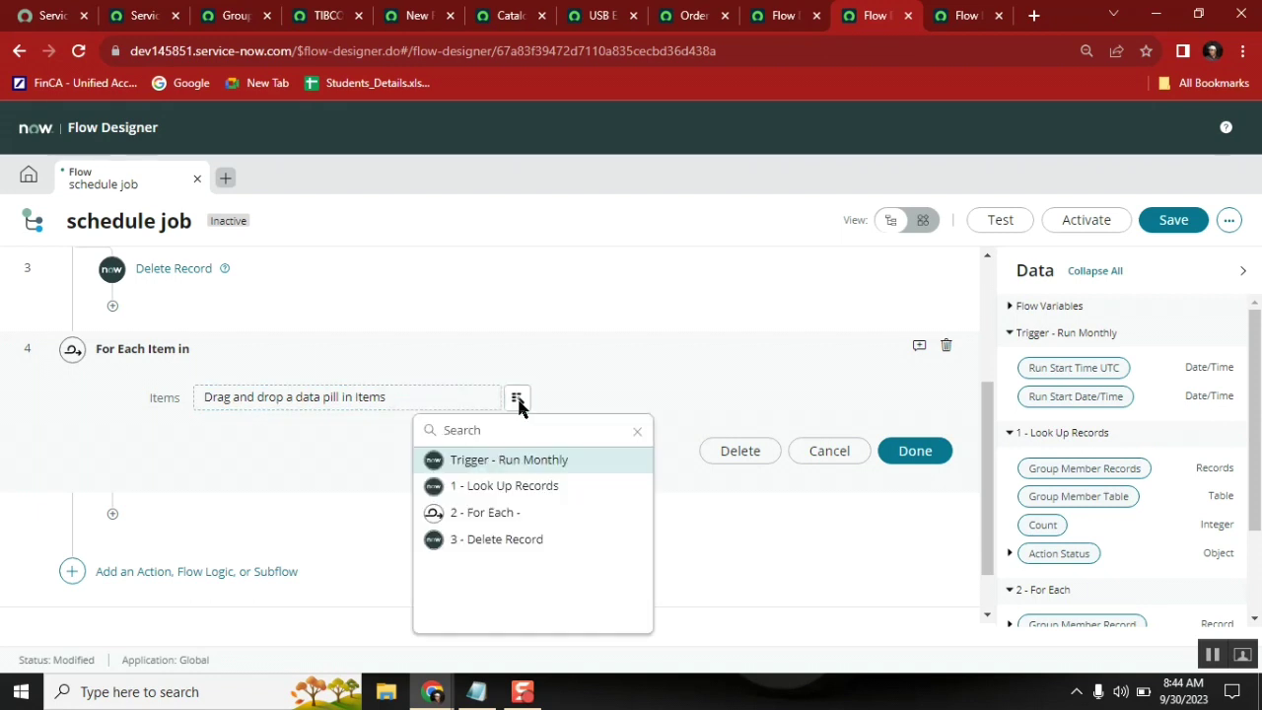
click(519, 498)
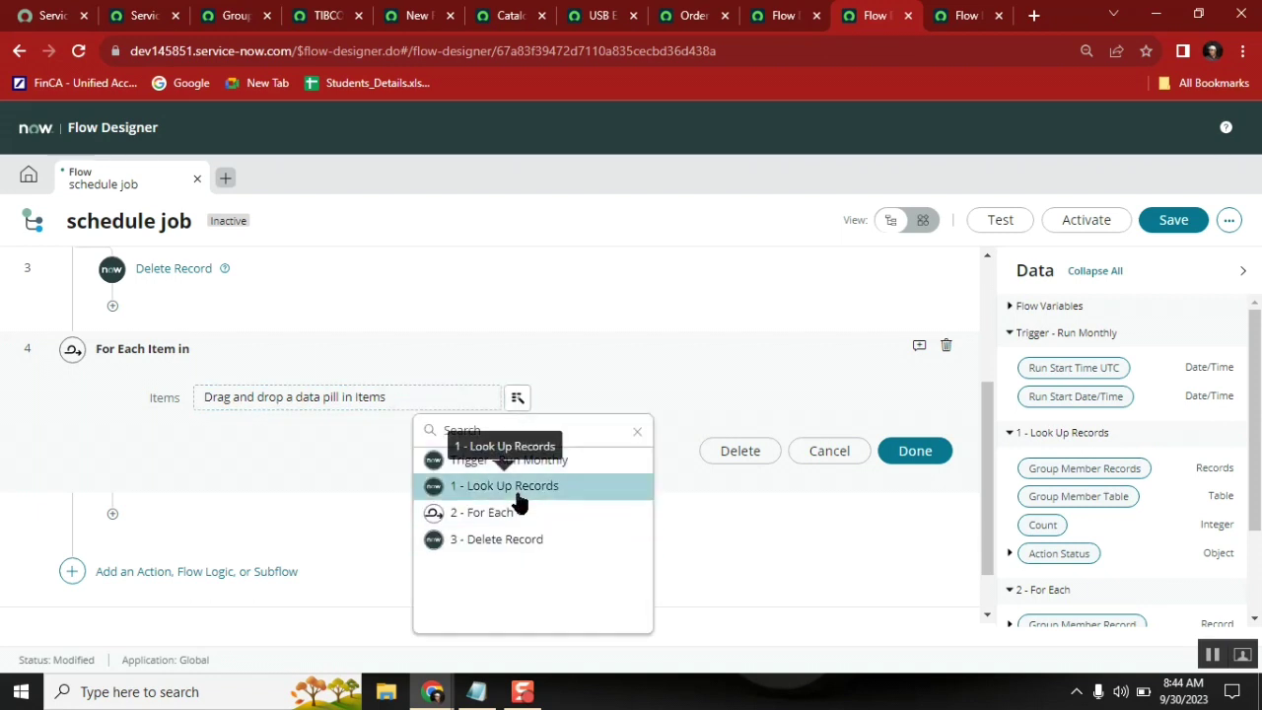
click(608, 463)
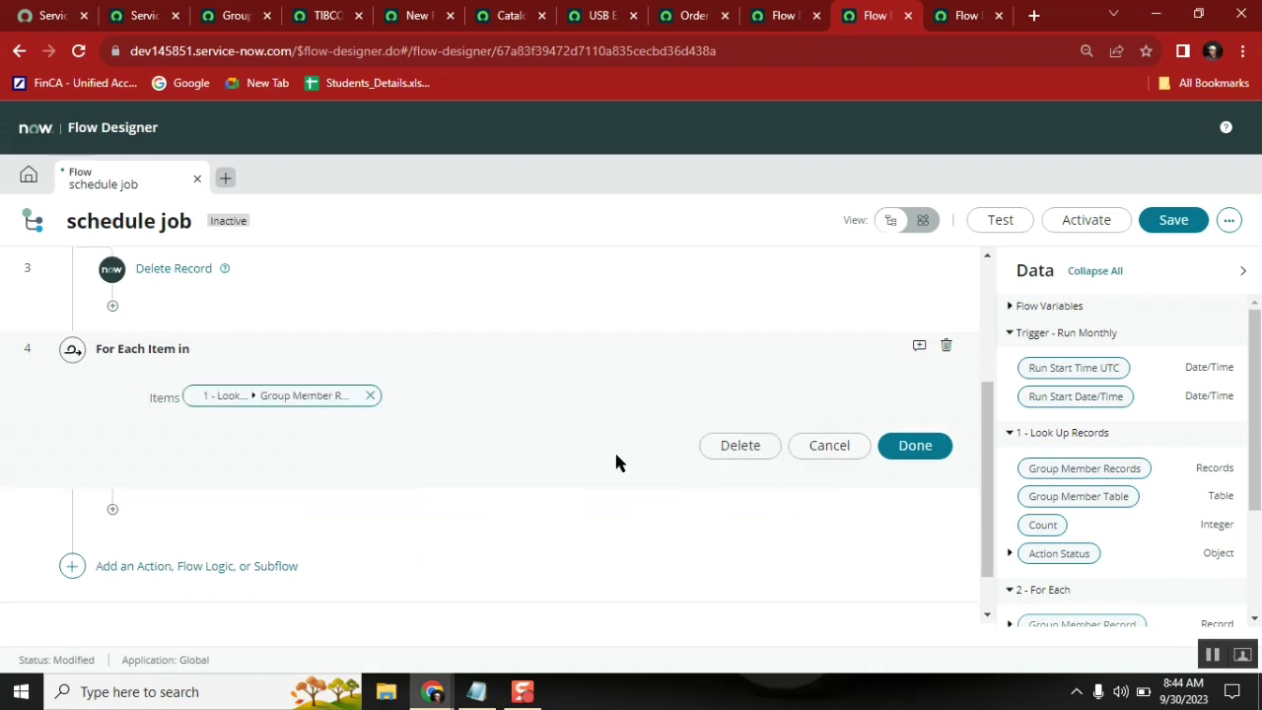
Confirm the For Each loop and add a Delete Record action inside it.
click(918, 452)
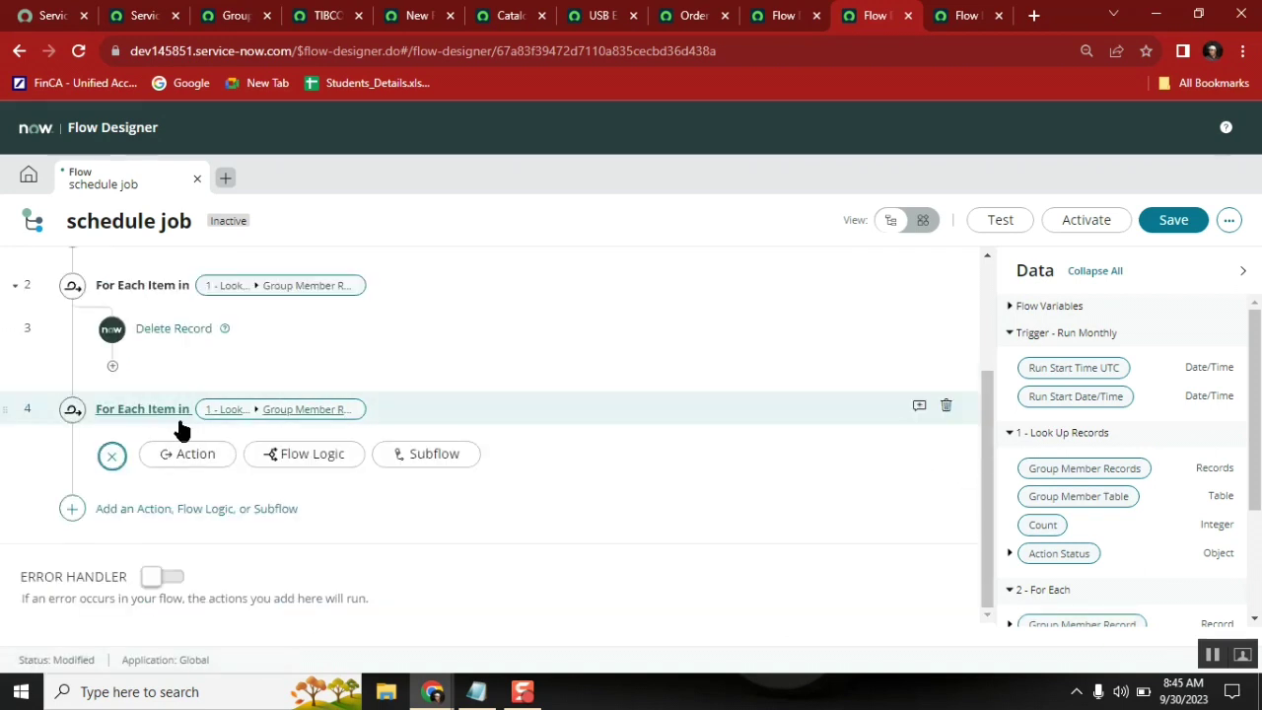
click(208, 462)
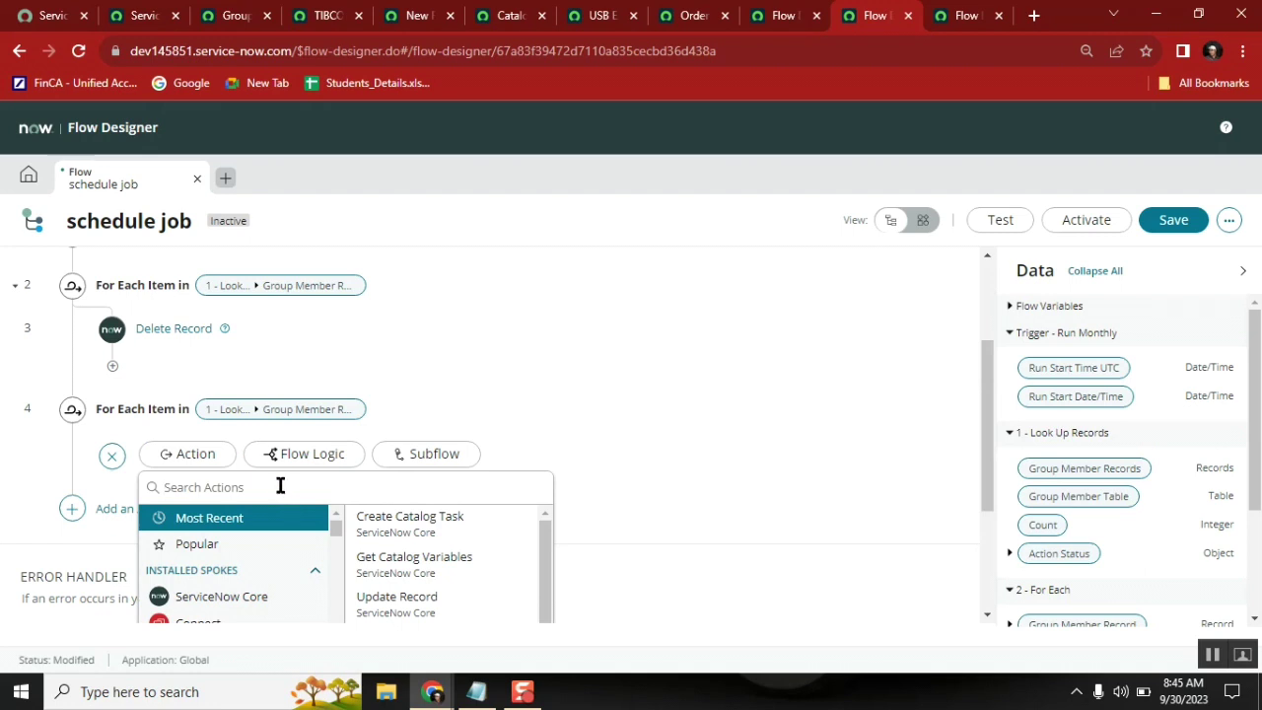
text(dele)
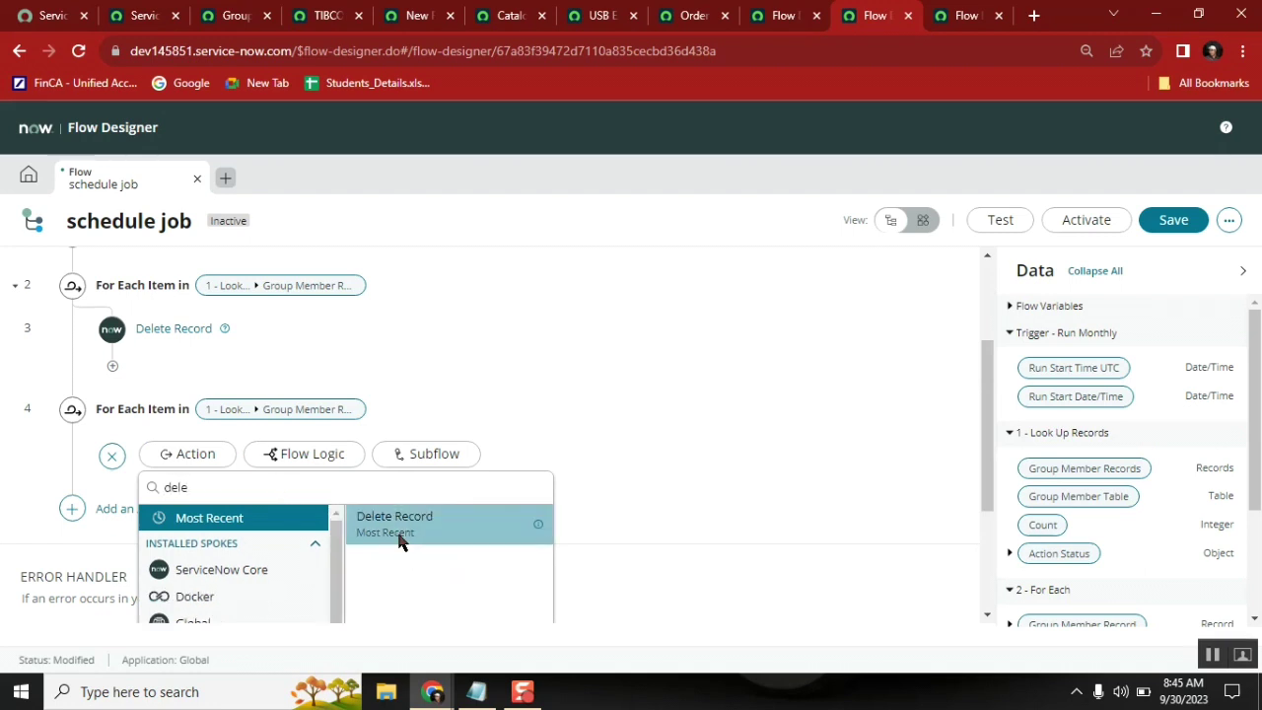
click(401, 539)
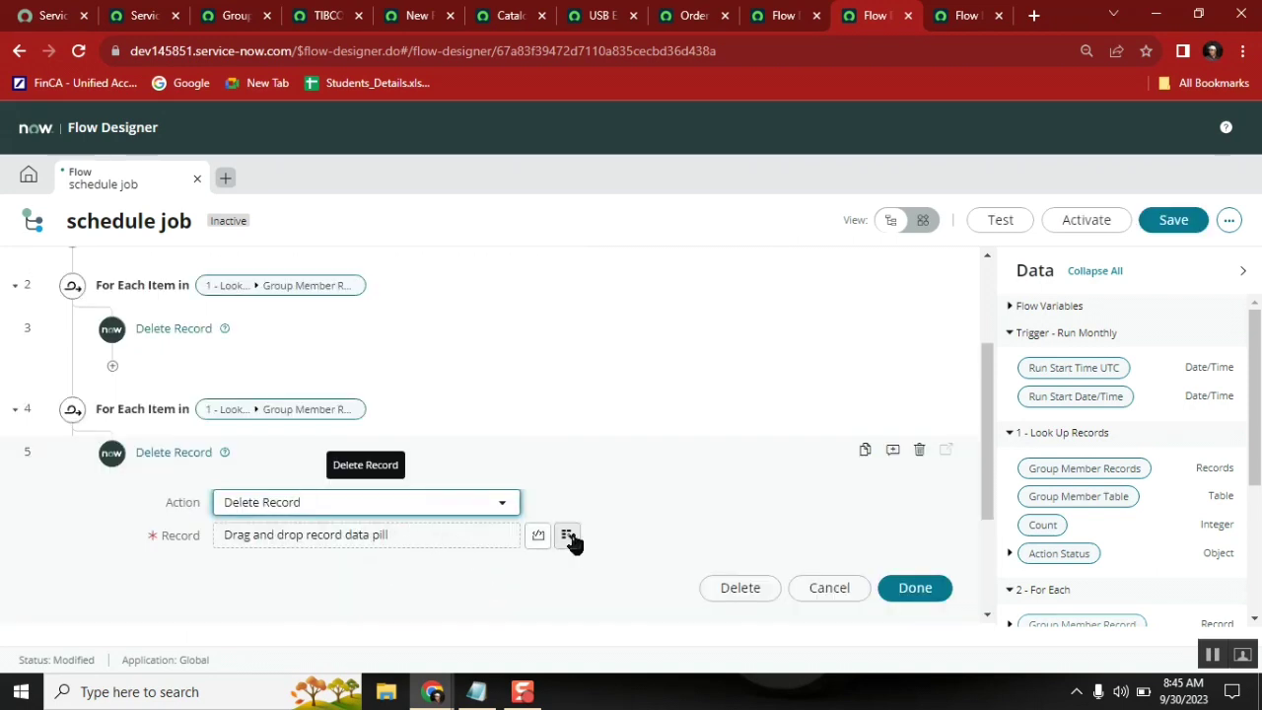
Browse the data choices for the record to delete and compare them with the existing Delete Record step.
click(569, 537)
click(599, 362)
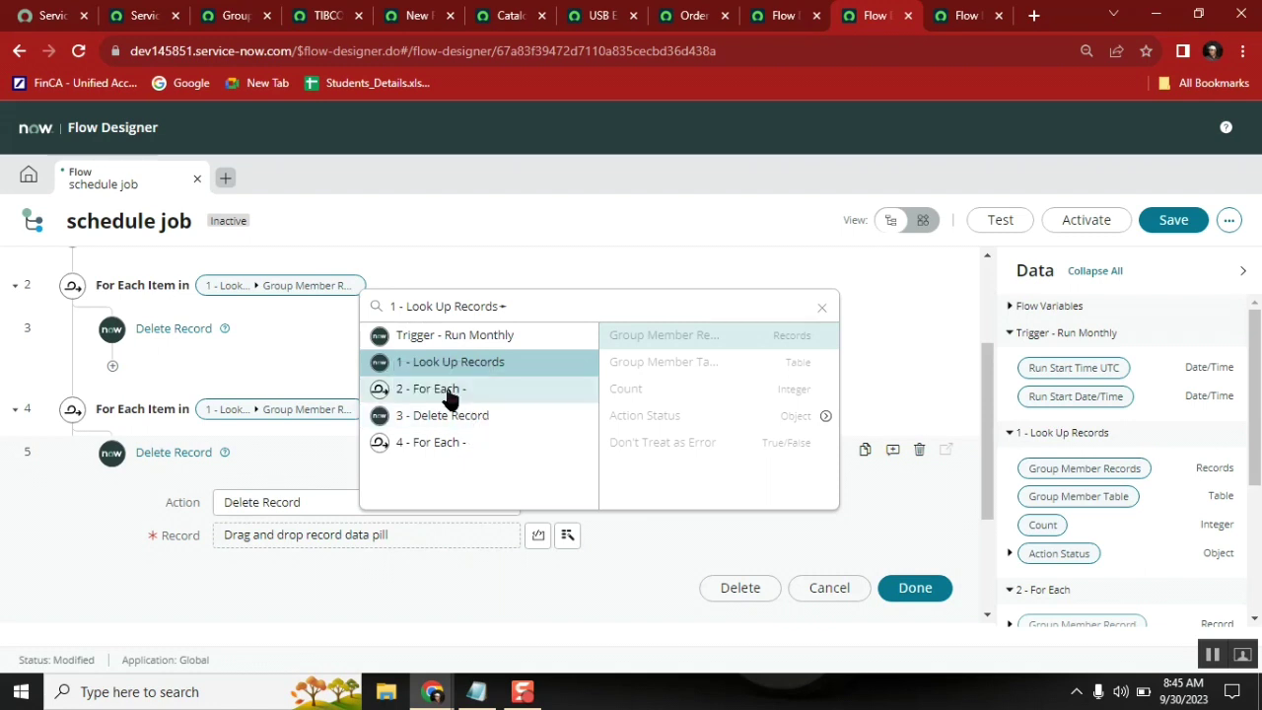
key(Escape)
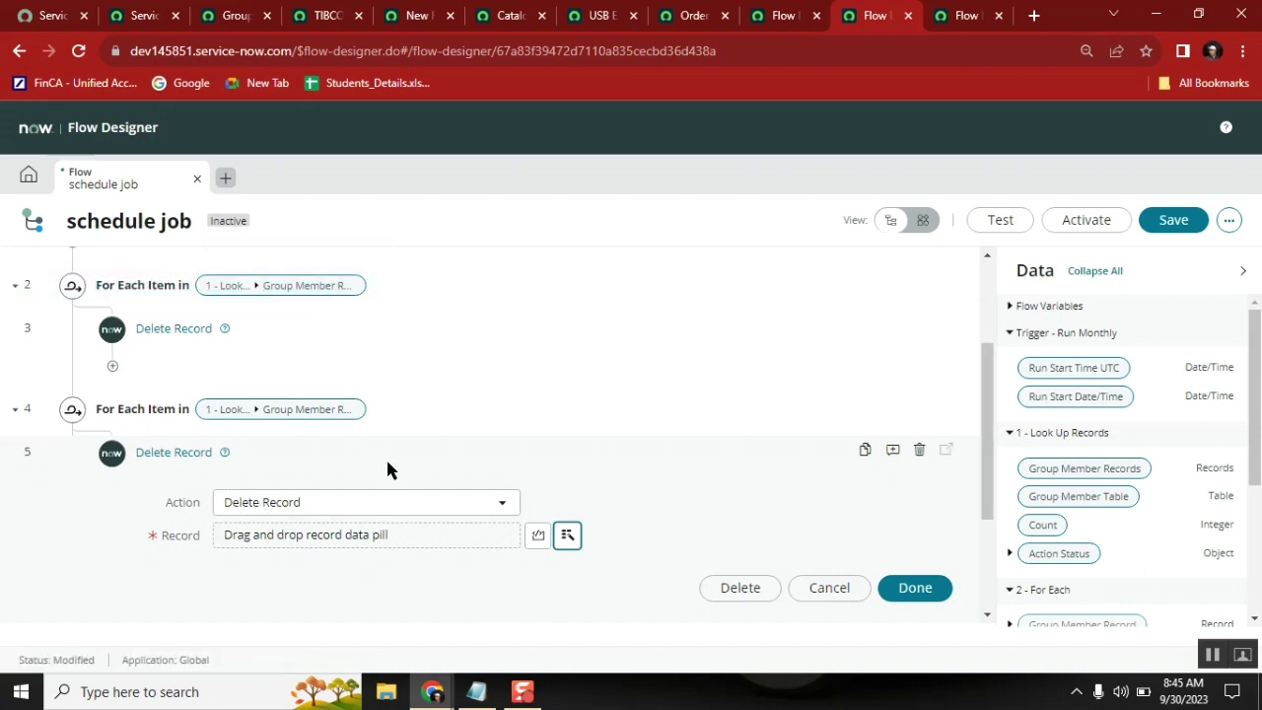
click(568, 535)
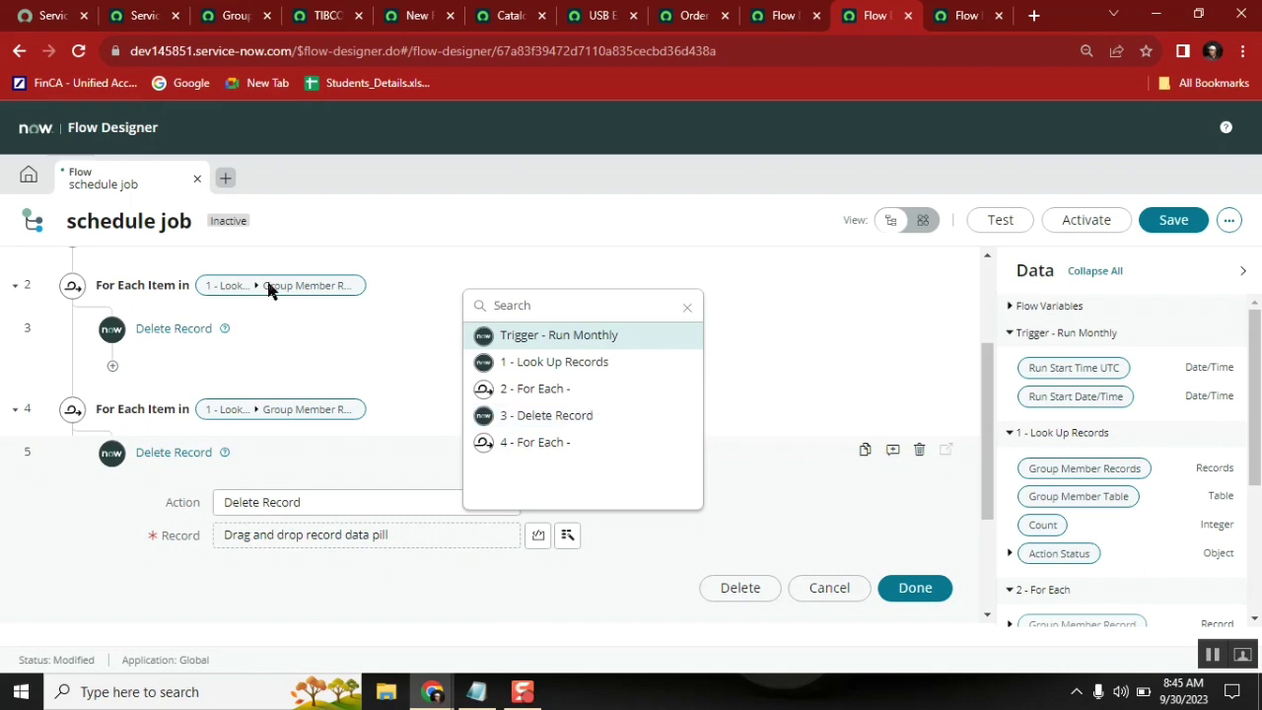
click(163, 333)
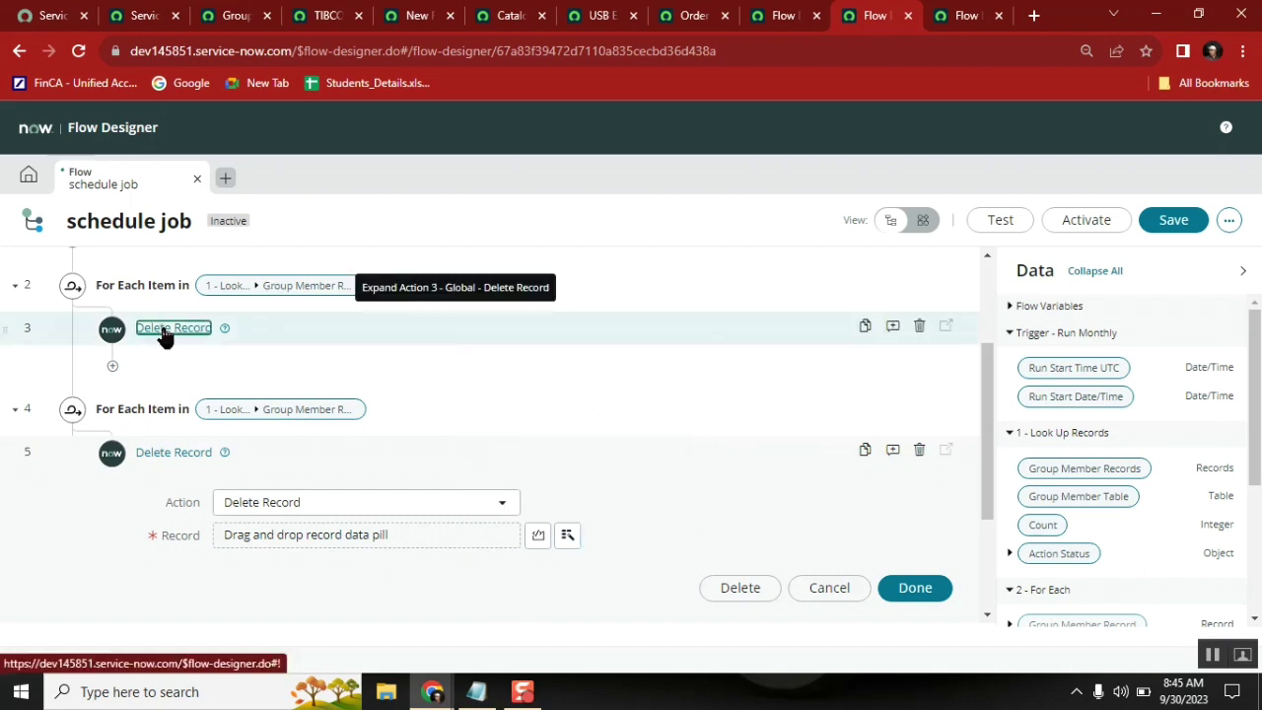
click(165, 332)
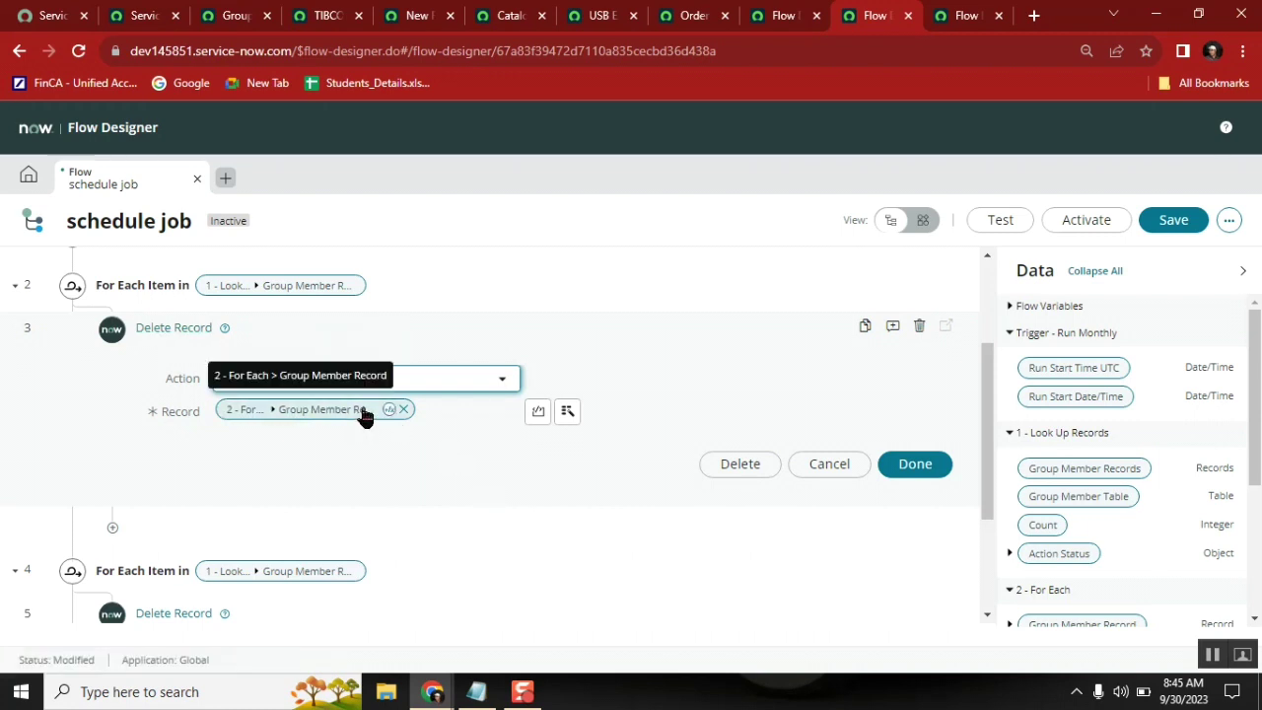
drag(988, 379, 990, 460)
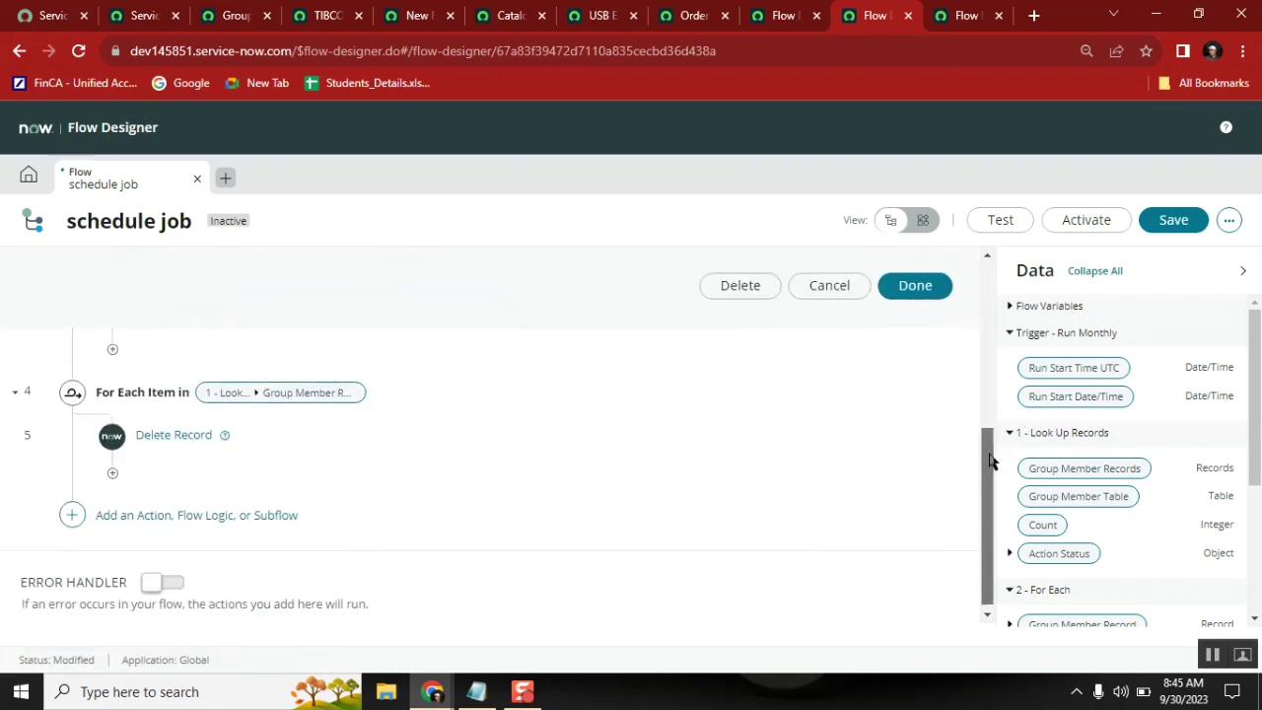
Set the new Delete Record's Record to 4 - For Each > Group Member Record and confirm.
click(176, 435)
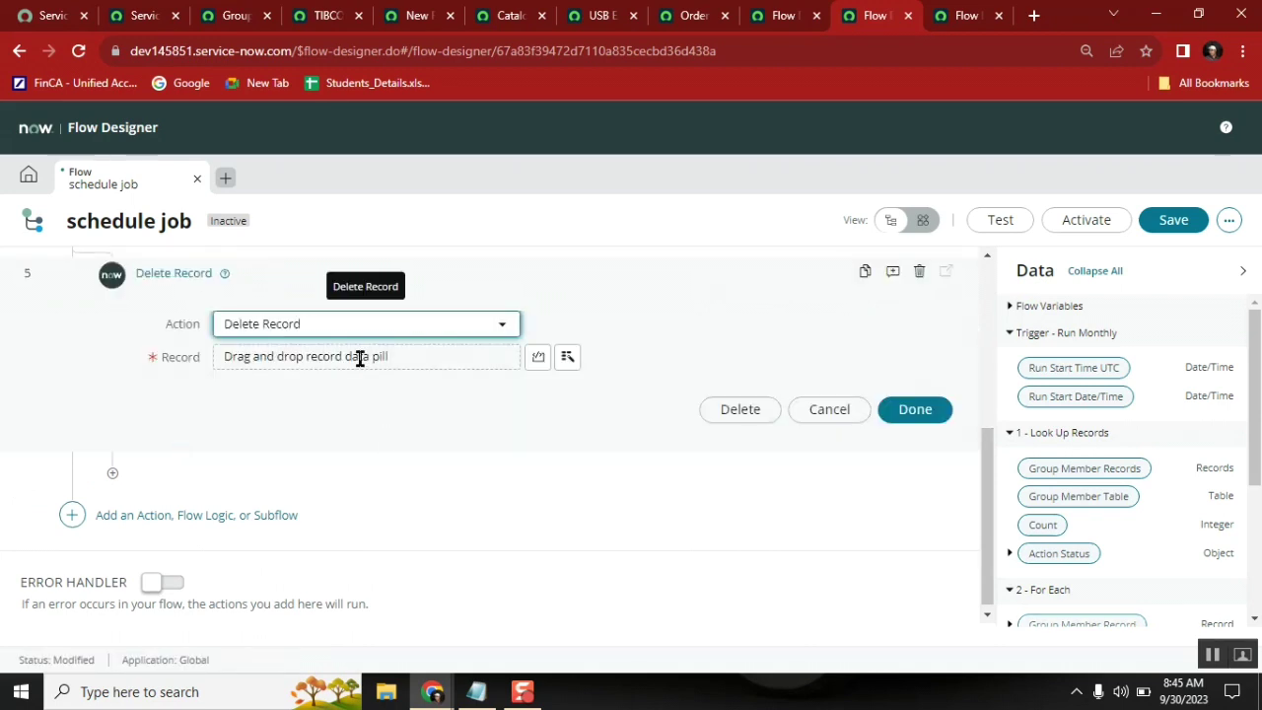
click(567, 359)
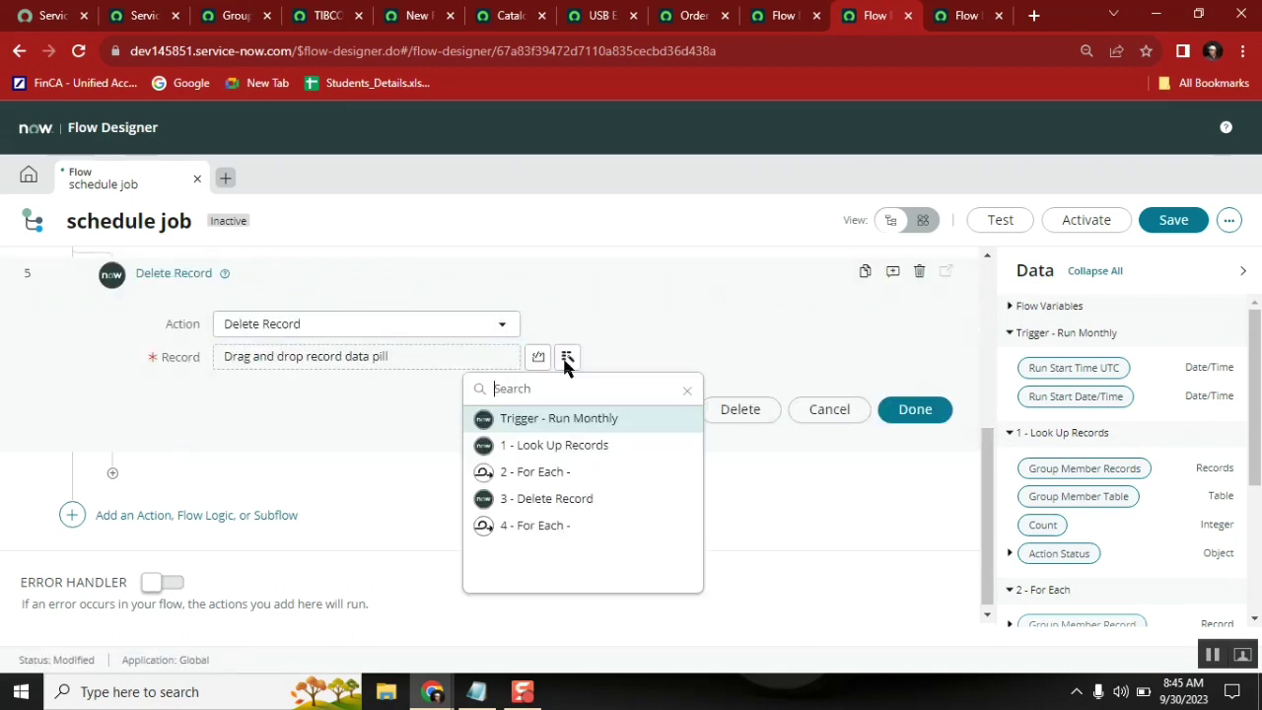
click(547, 476)
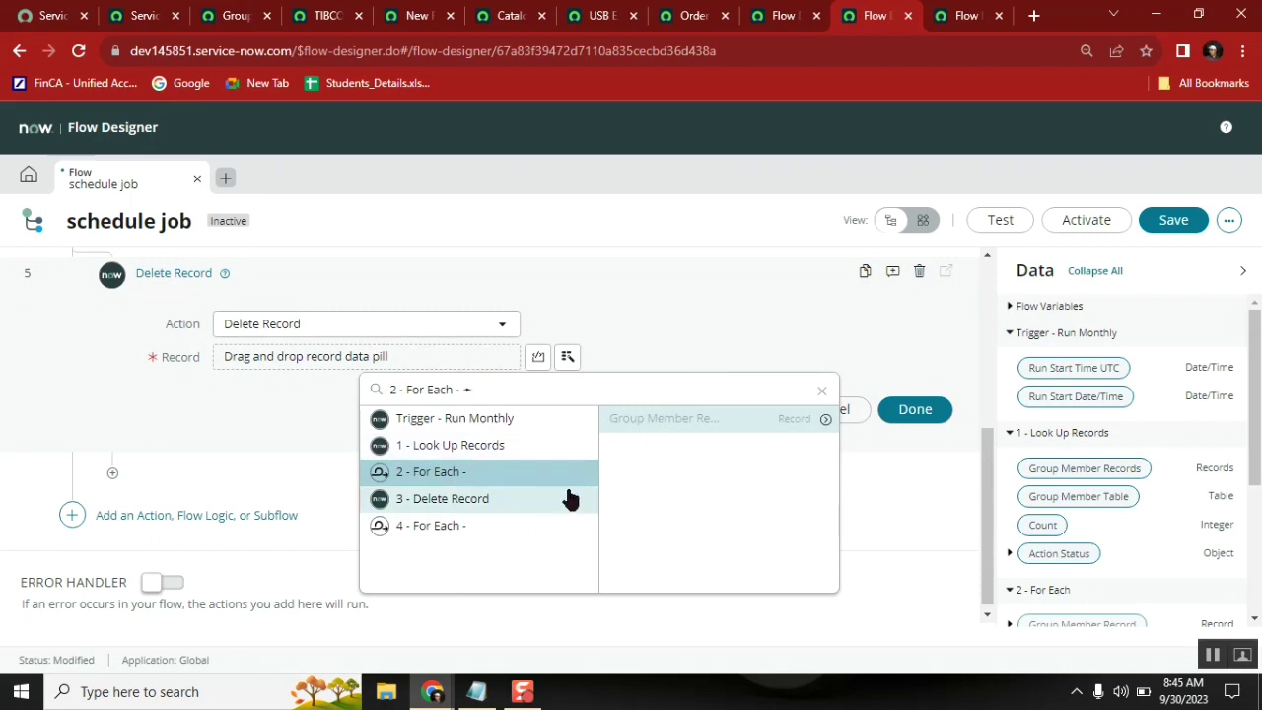
click(461, 530)
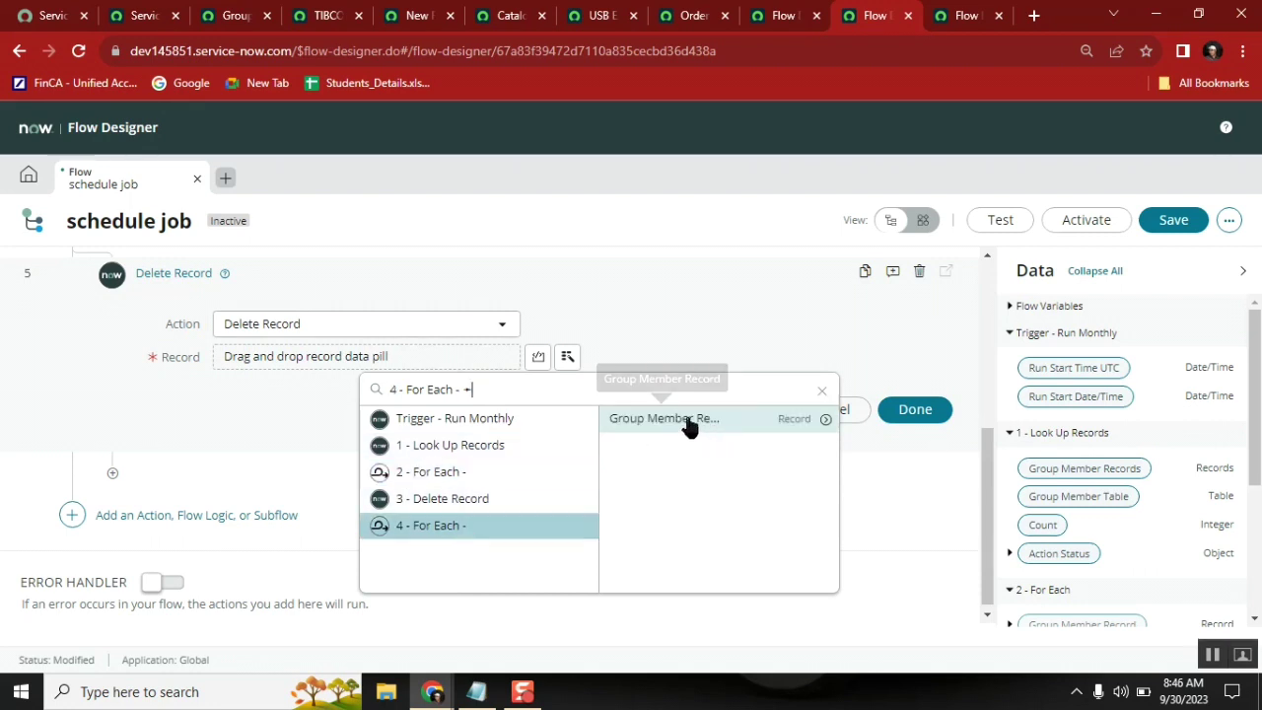
click(687, 421)
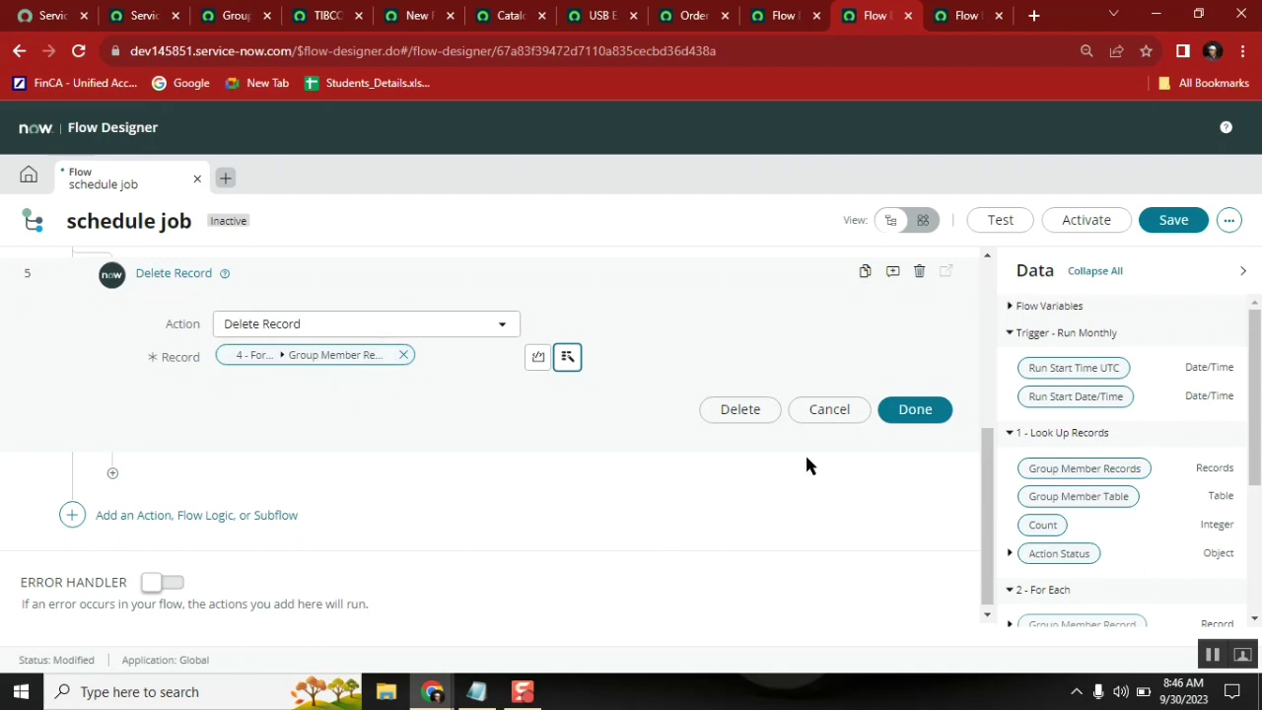
click(909, 414)
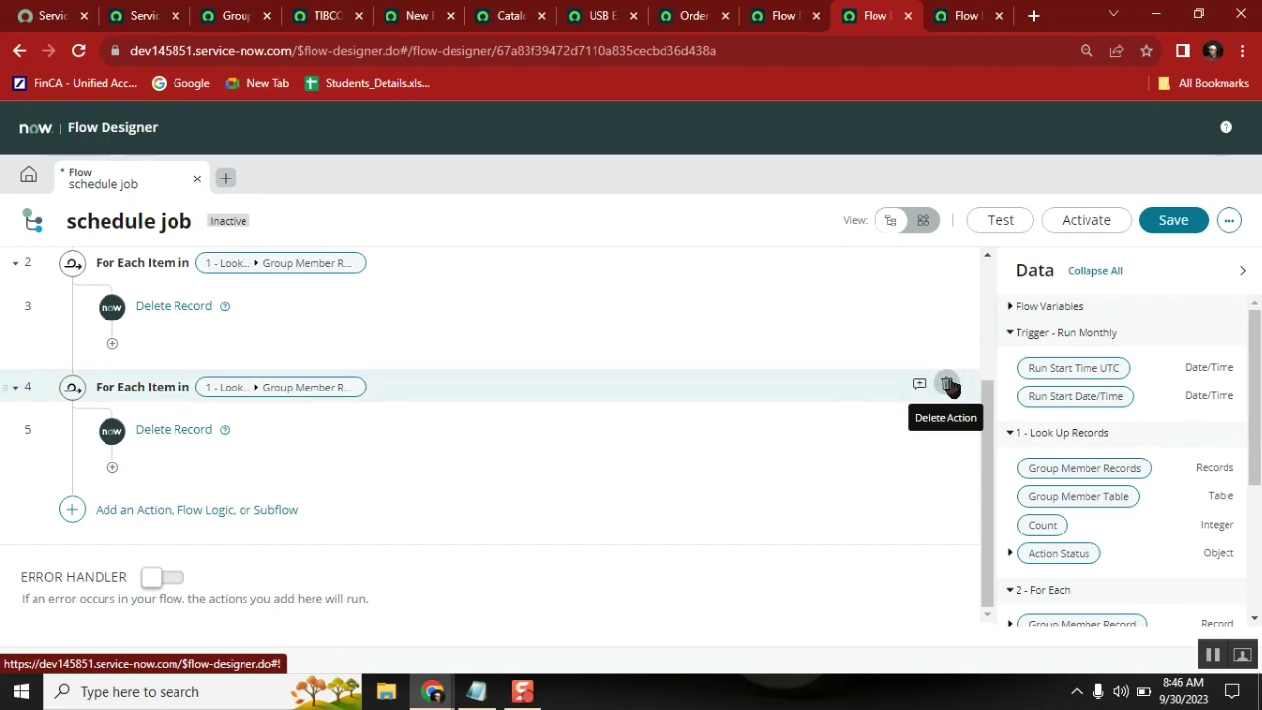
Remove the duplicate For Each step 4 along with its Delete Record step.
click(953, 386)
click(770, 342)
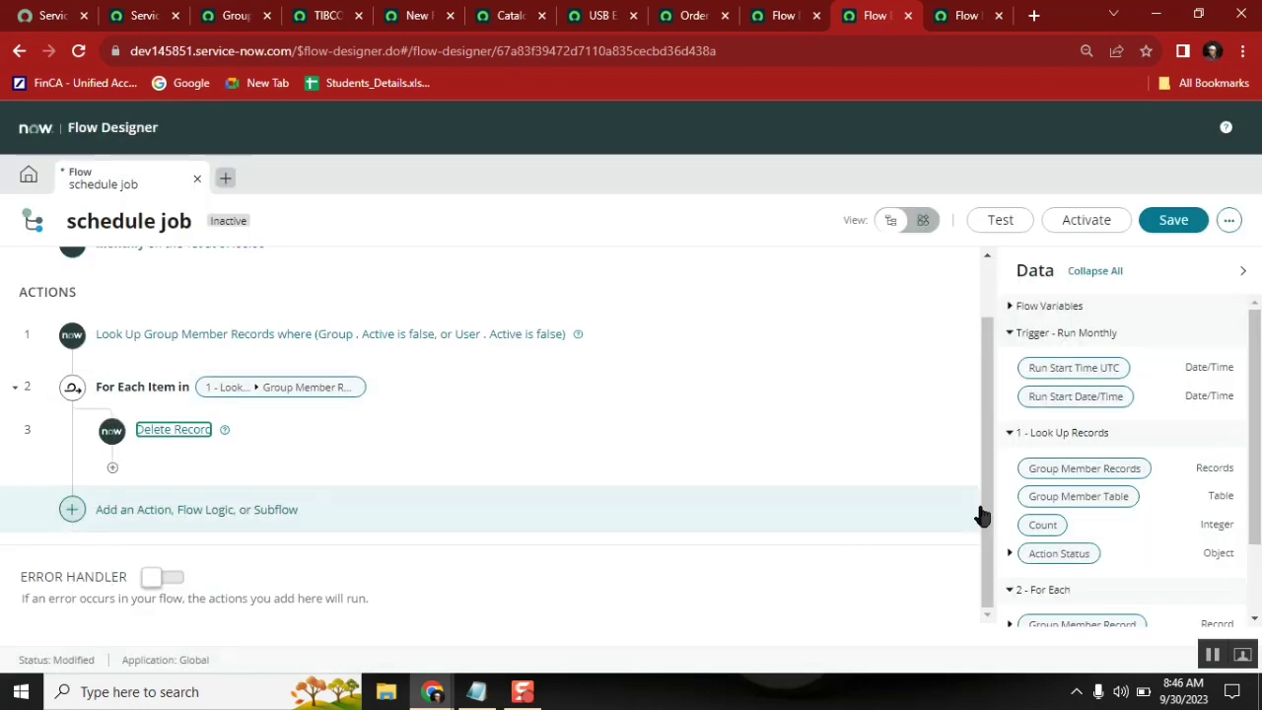
drag(986, 445, 990, 426)
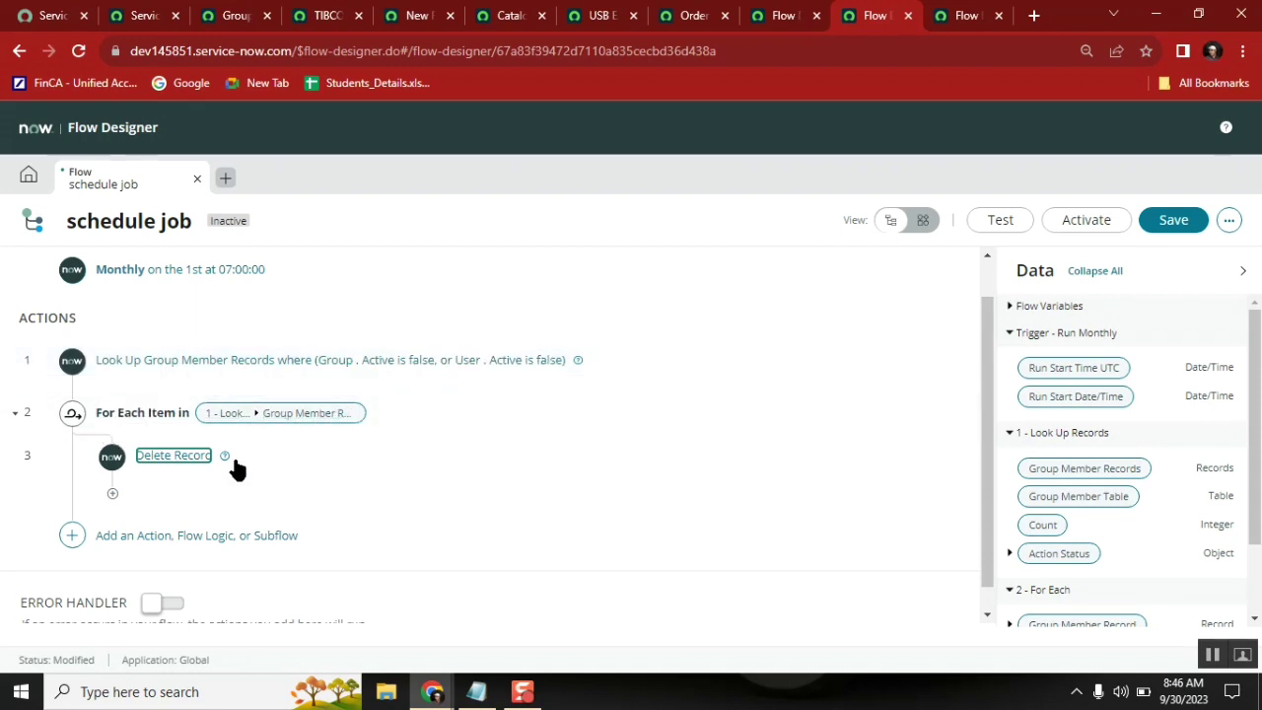
Inspect the remaining Delete Record step's Record input, the loop's Group Member Record.
click(194, 458)
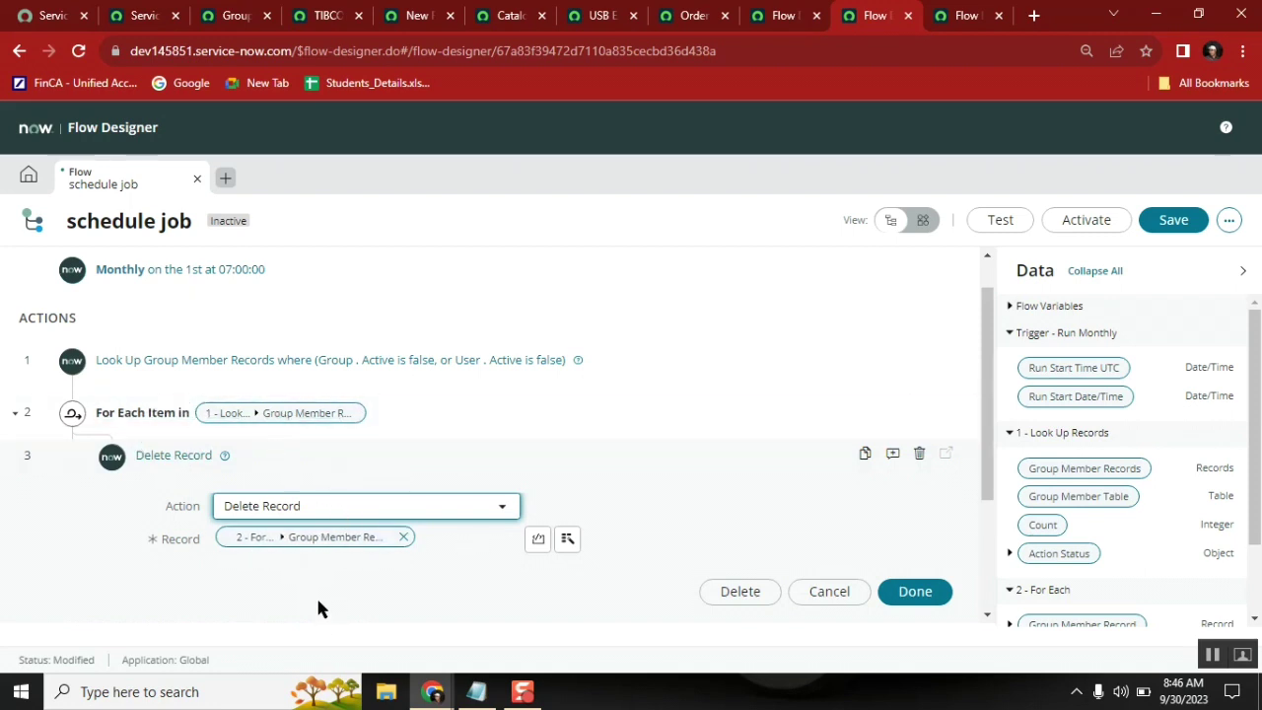
click(355, 538)
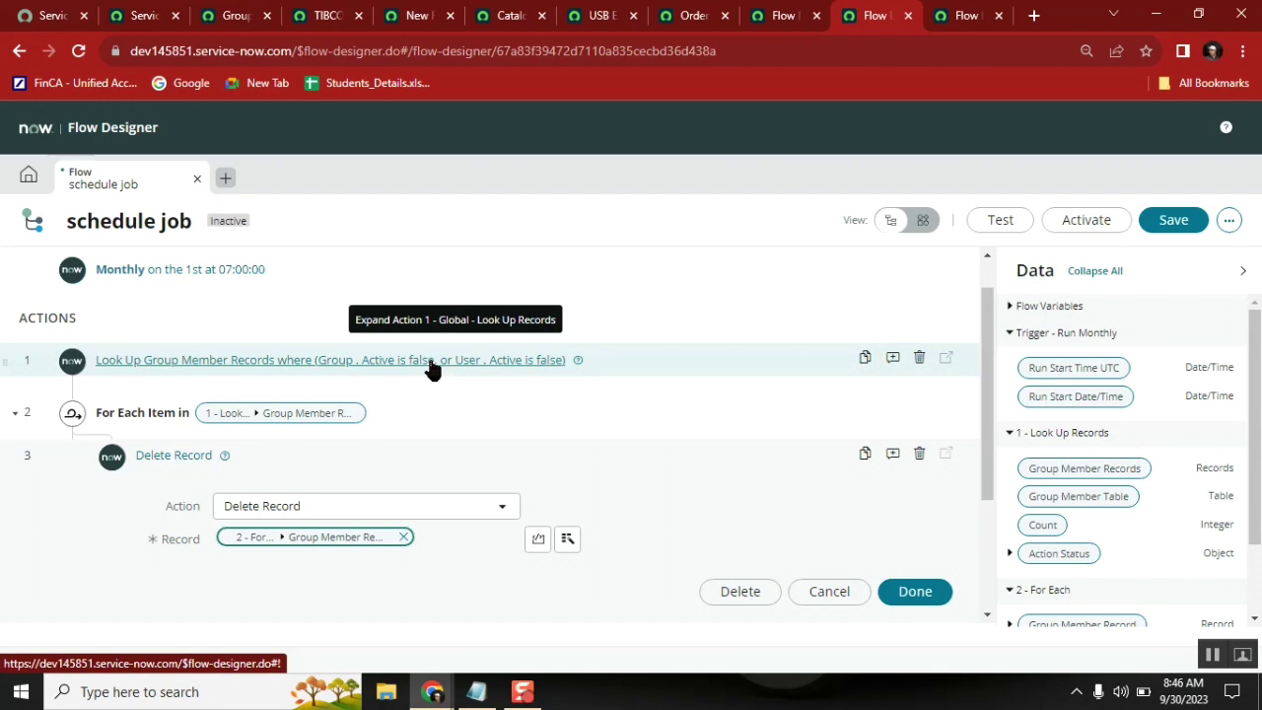
click(987, 256)
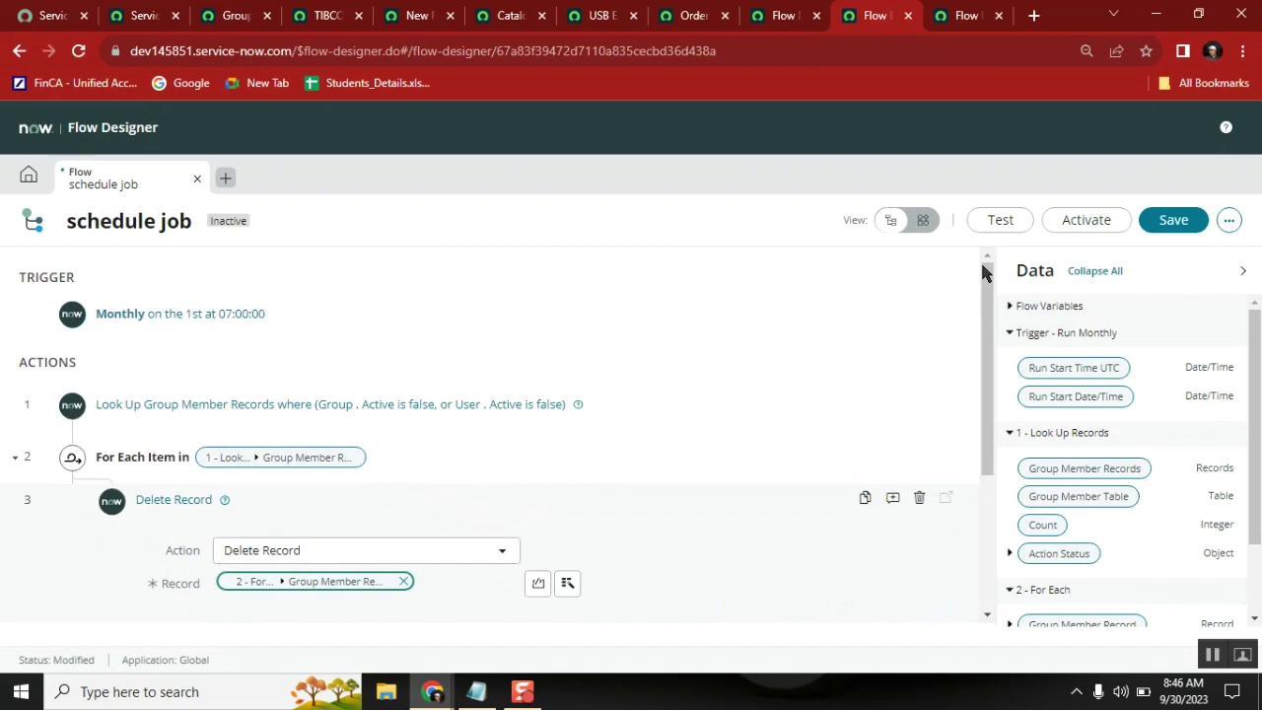
click(987, 616)
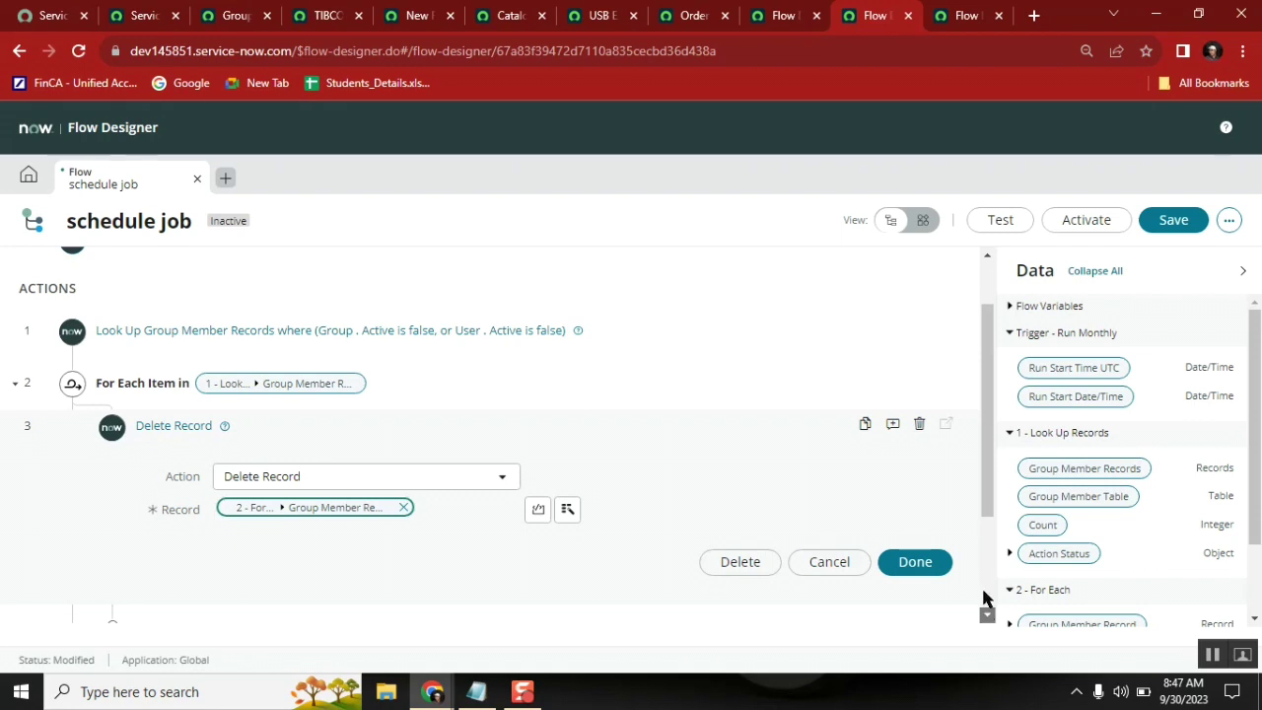
scroll(983, 596, down, 2)
scroll(986, 269, up, 3)
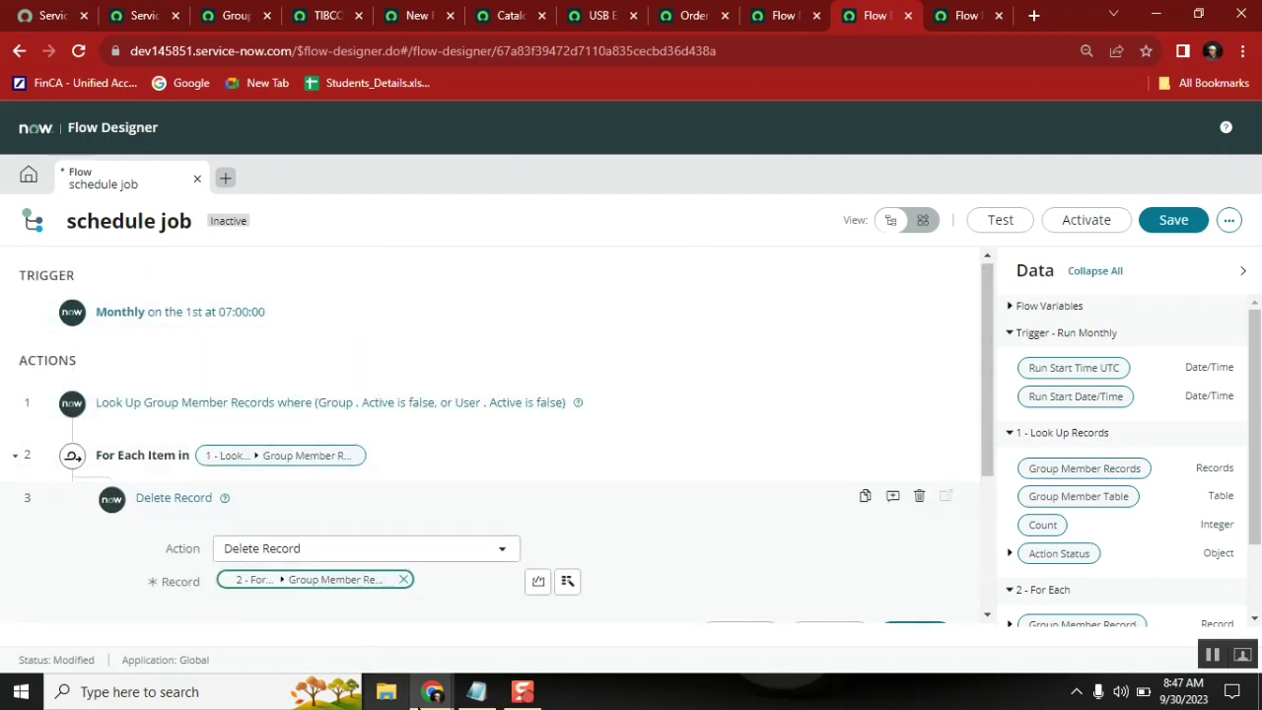
Review the cleanup plan in the Notepad notes and return to Flow Designer.
click(476, 692)
click(455, 470)
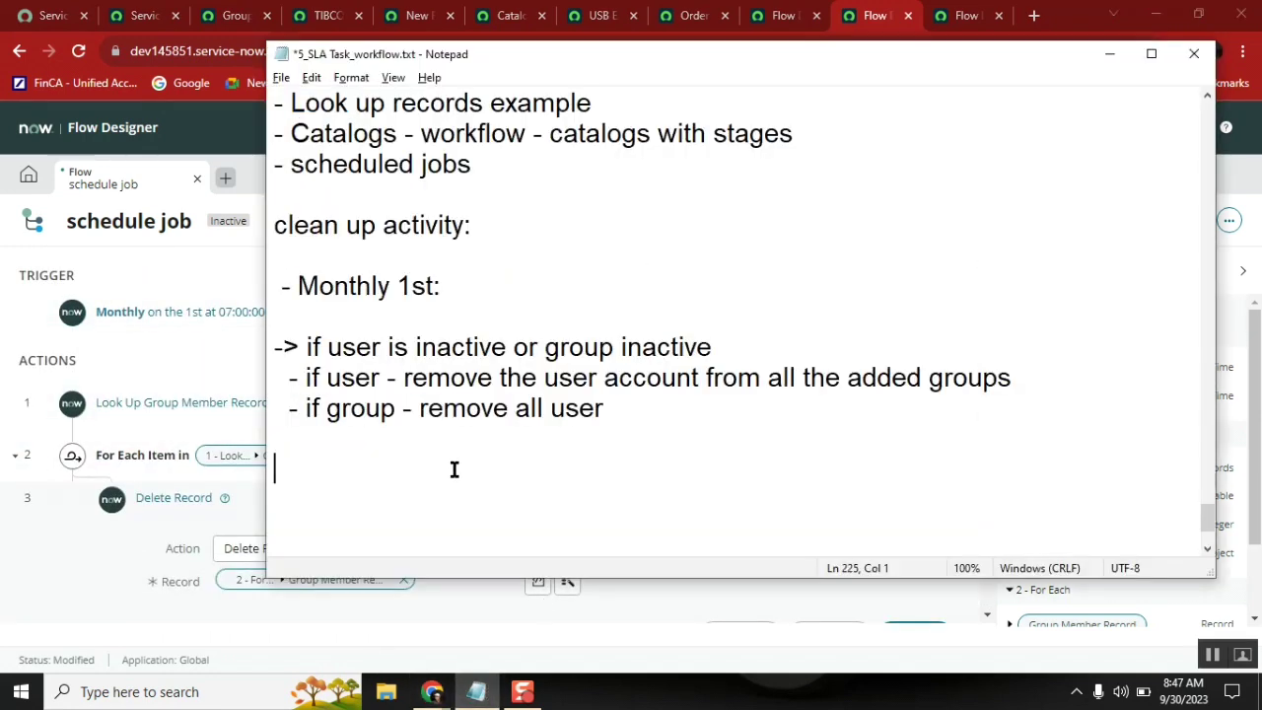
click(244, 167)
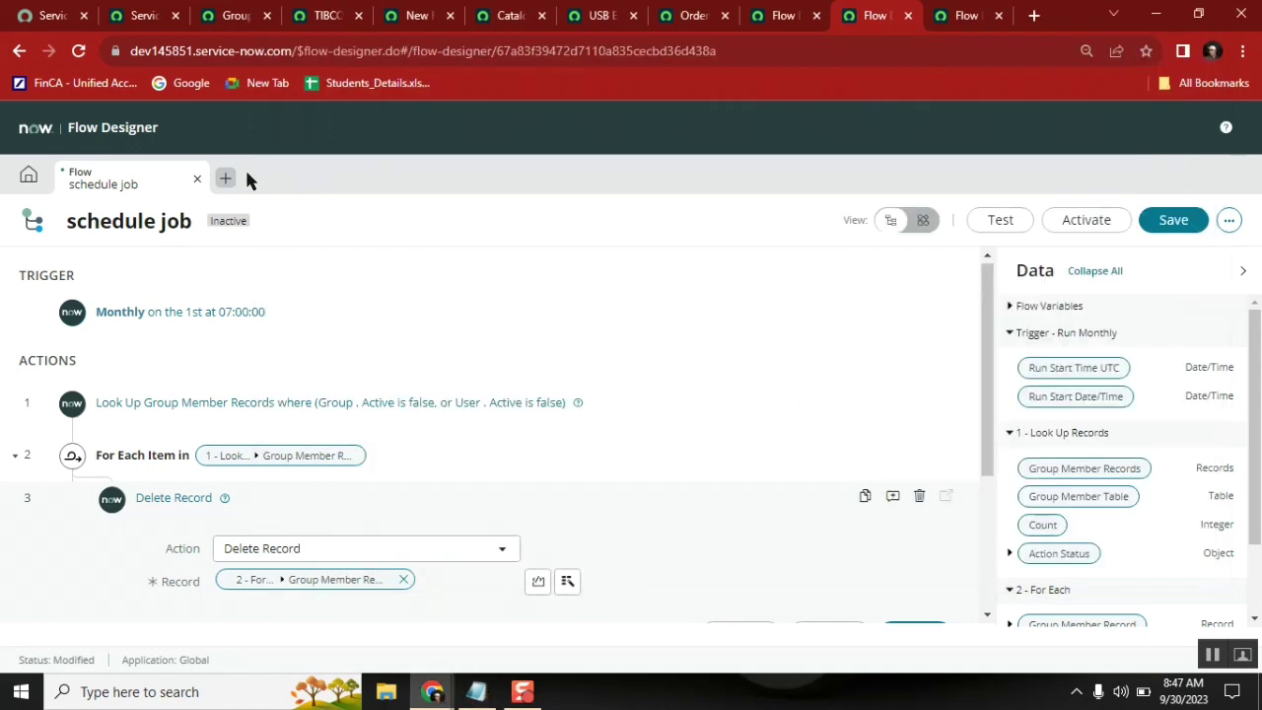
Save and activate the schedule job flow, then open its more-actions menu.
click(1173, 220)
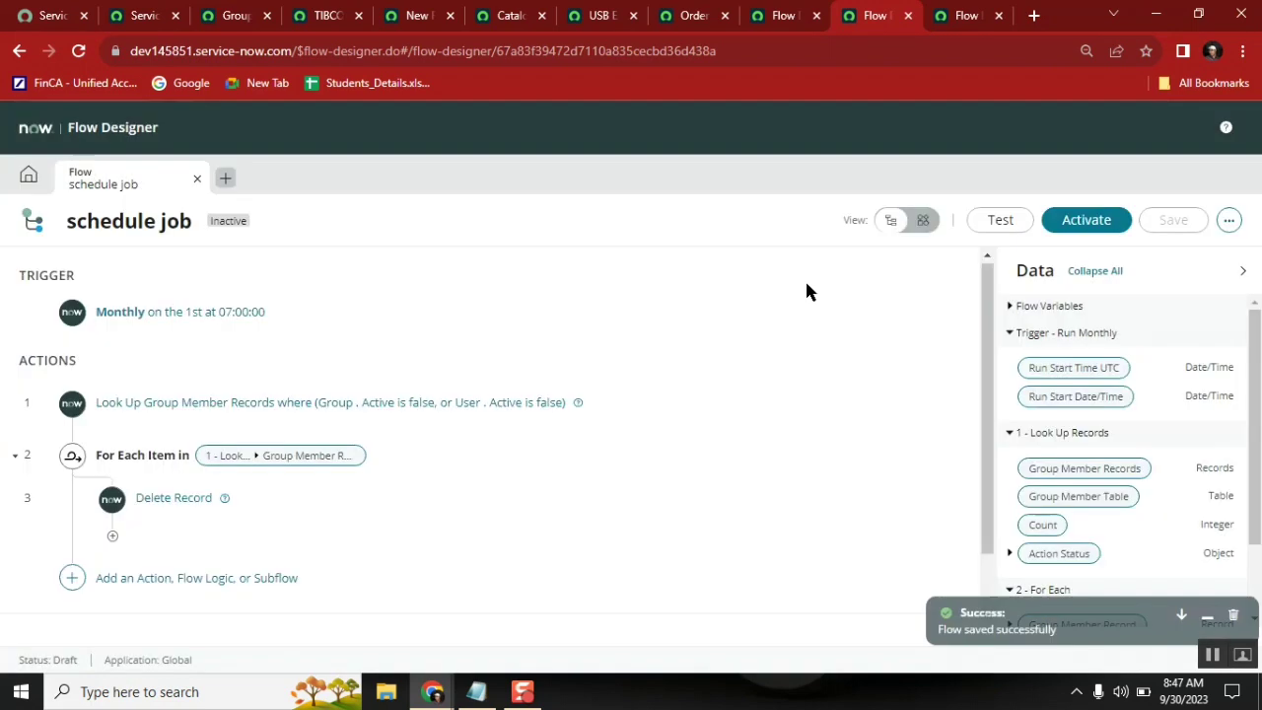
click(1084, 219)
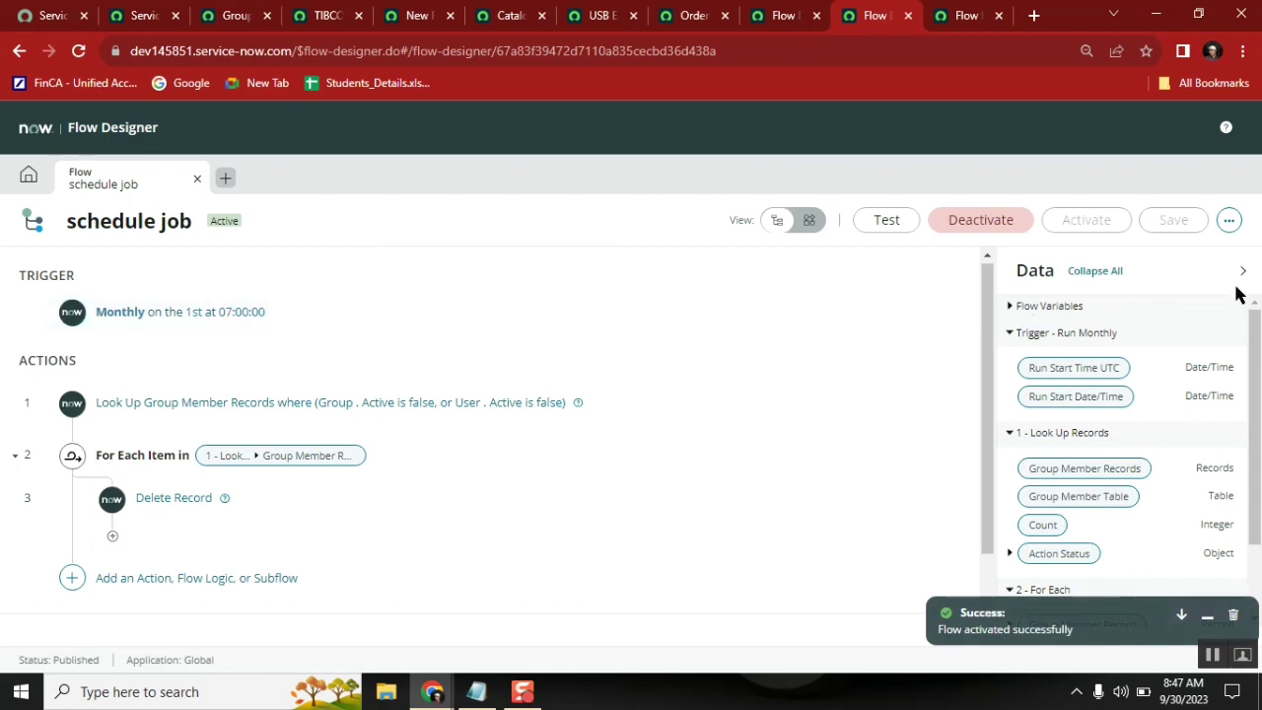
click(1229, 221)
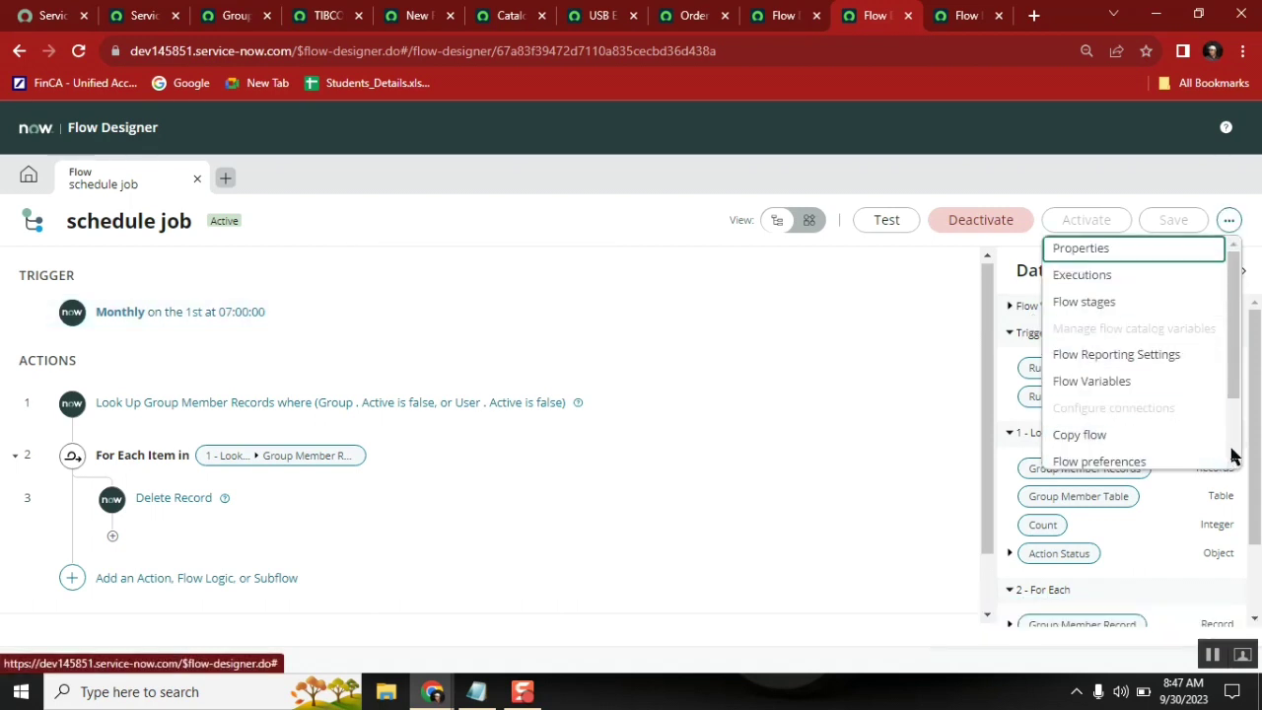
scroll(1229, 456, down, 2)
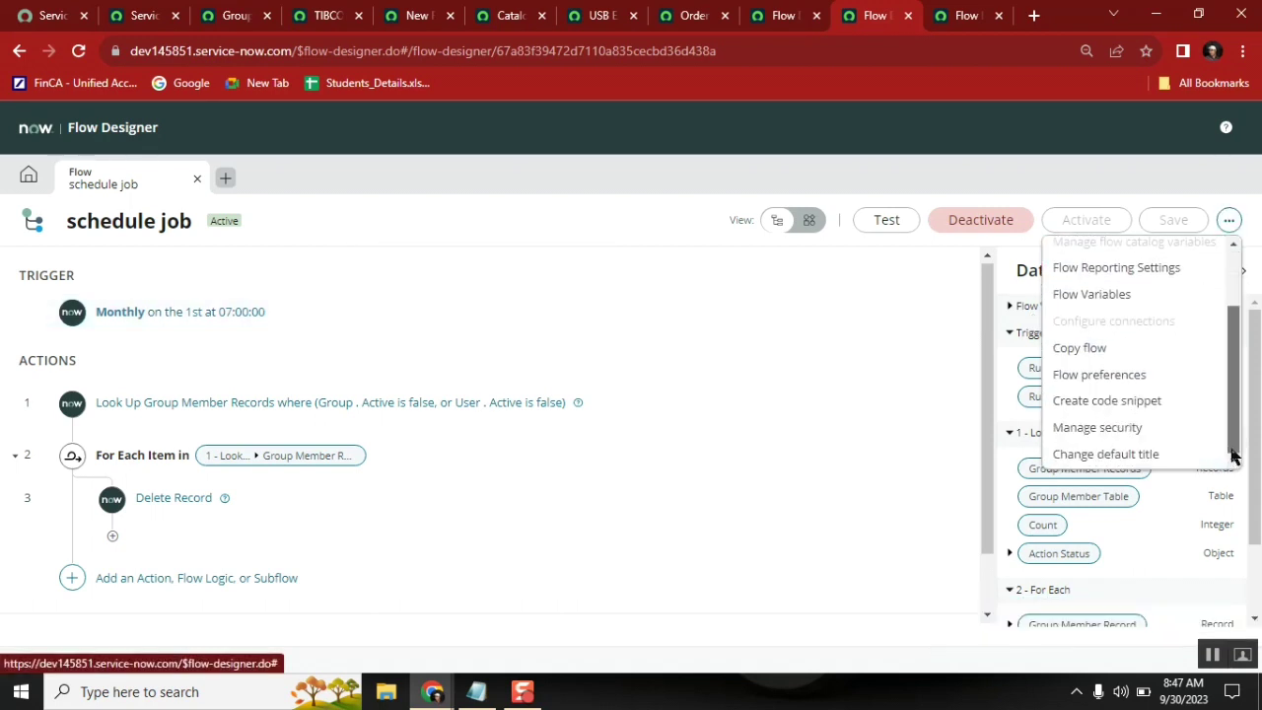
Generate the flow's code snippet and select the line 9 inForeground().run() statement.
click(1112, 403)
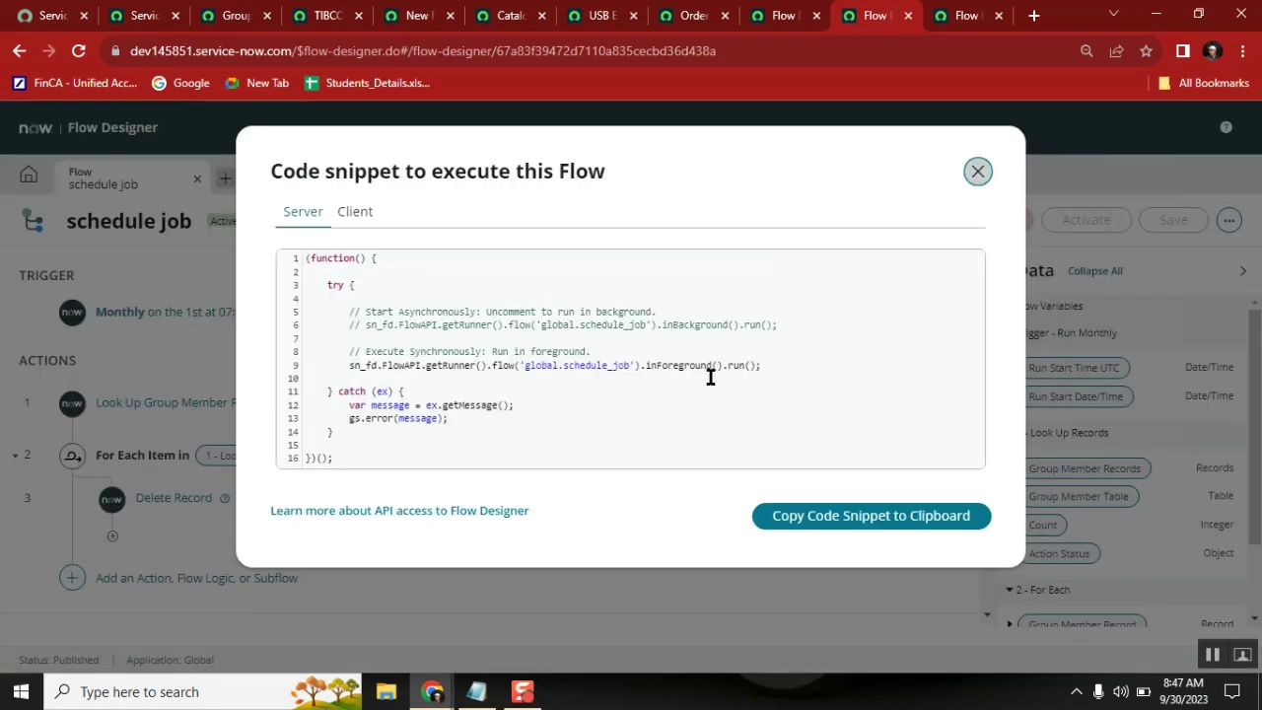
click(777, 366)
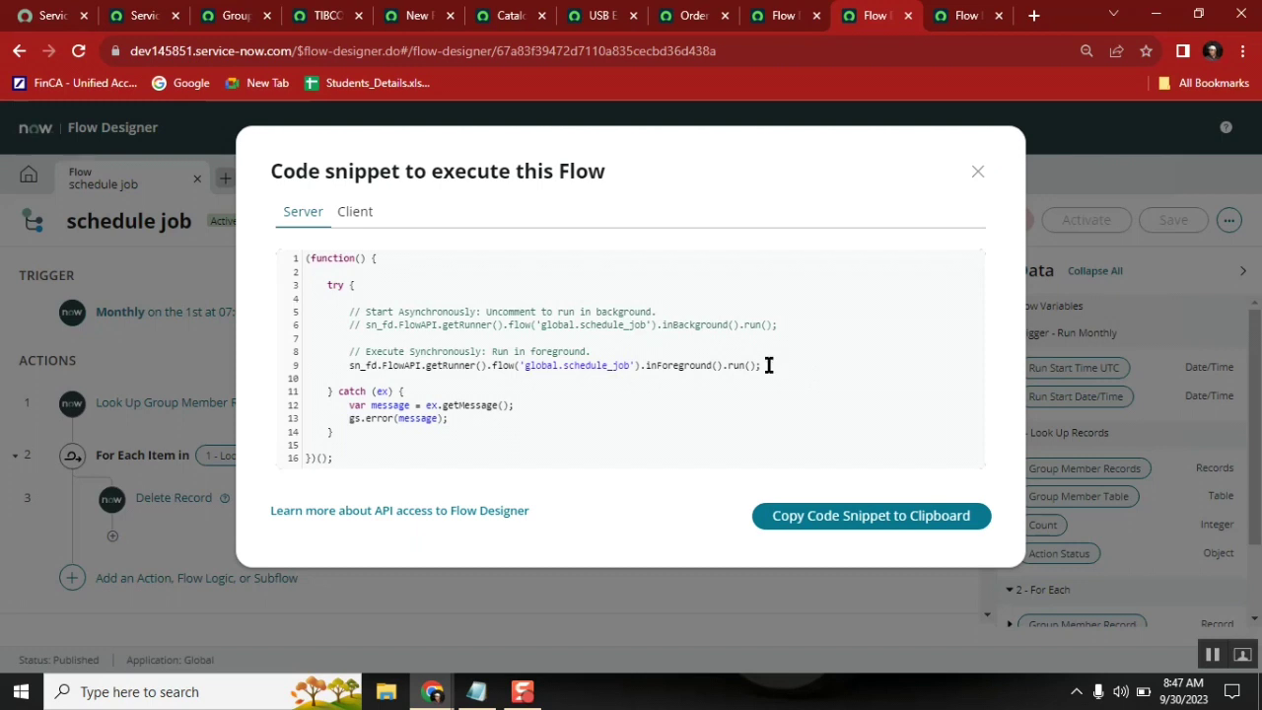
click(349, 365)
key(shift+End)
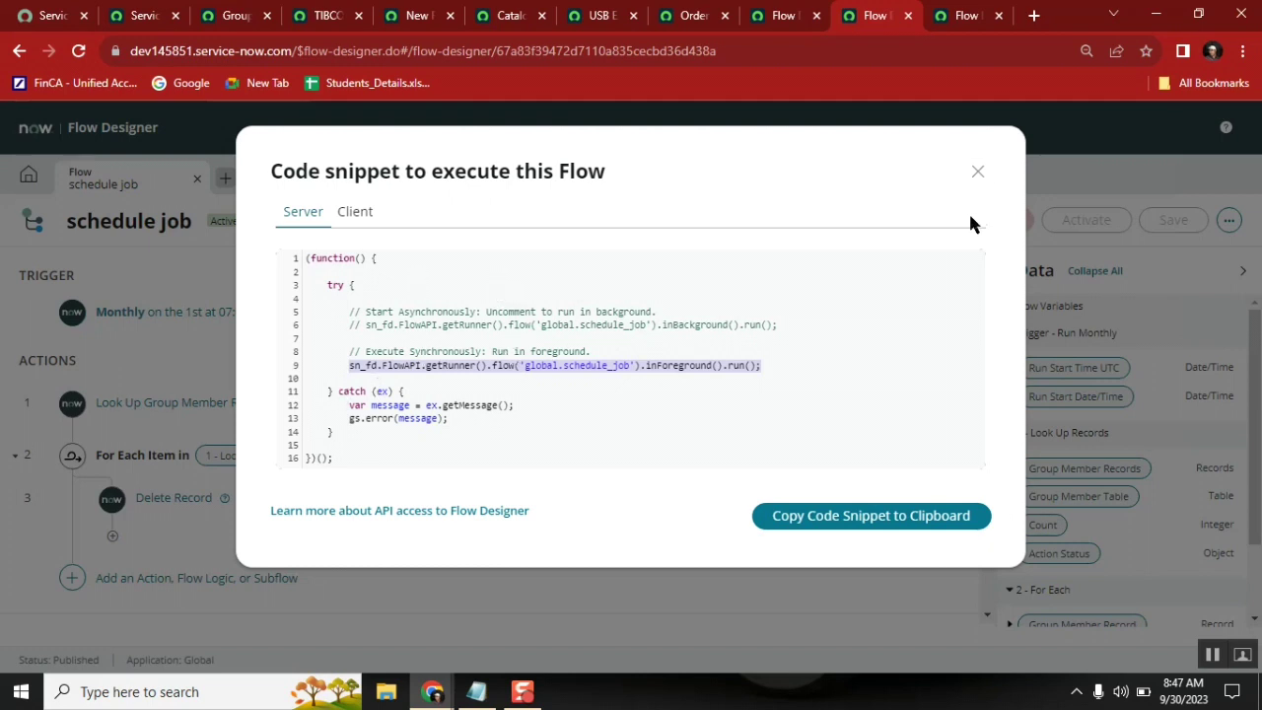
Close the snippet dialog and reopen the Look Up Group Member Records step's settings.
click(977, 170)
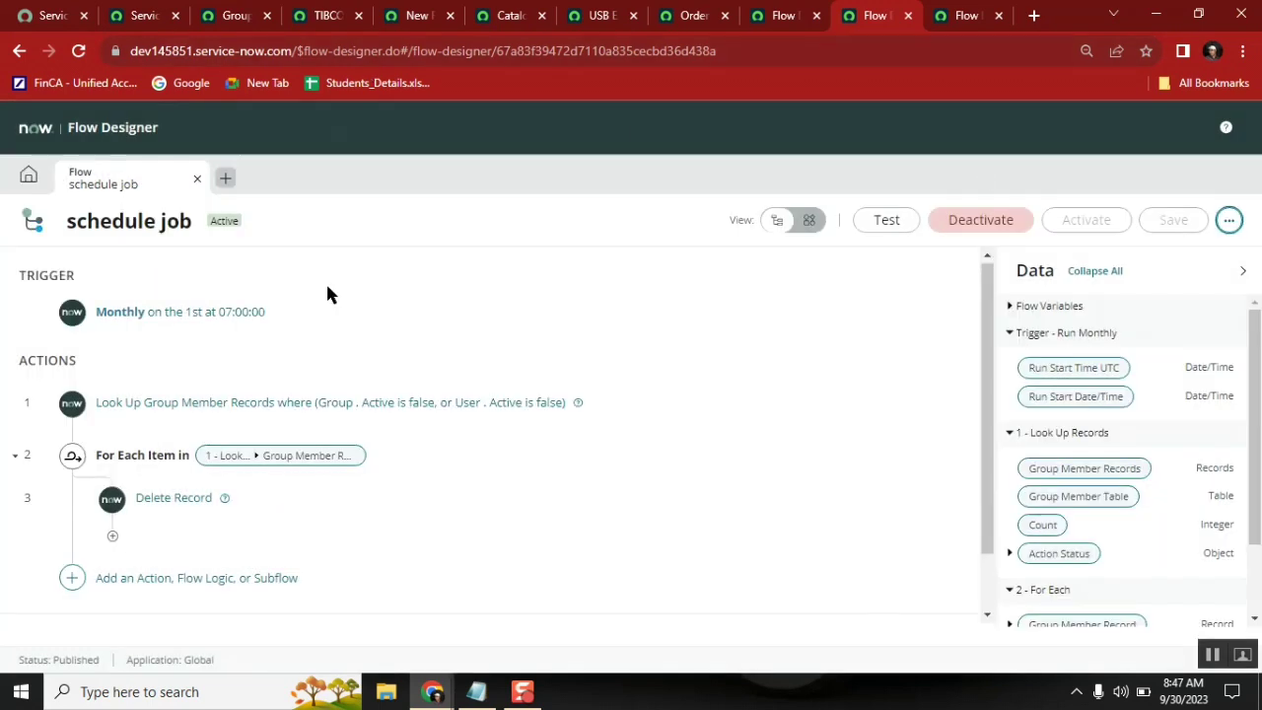
drag(991, 355, 994, 399)
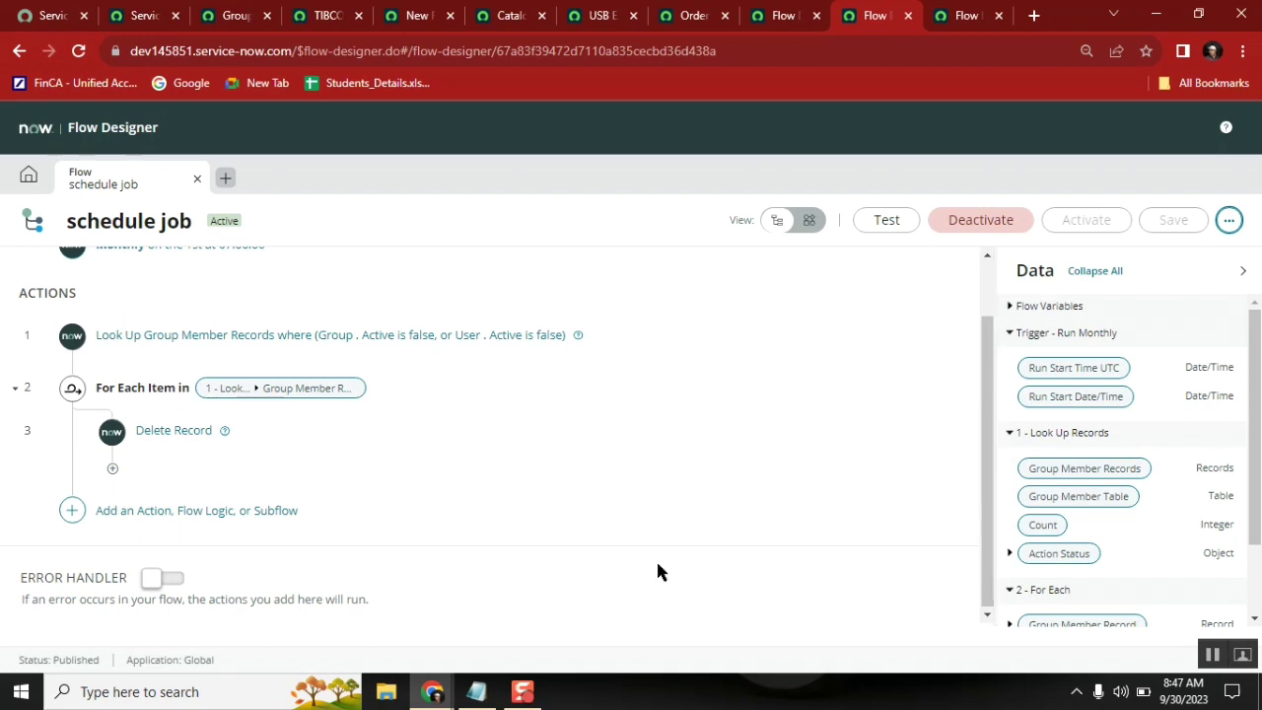
click(390, 337)
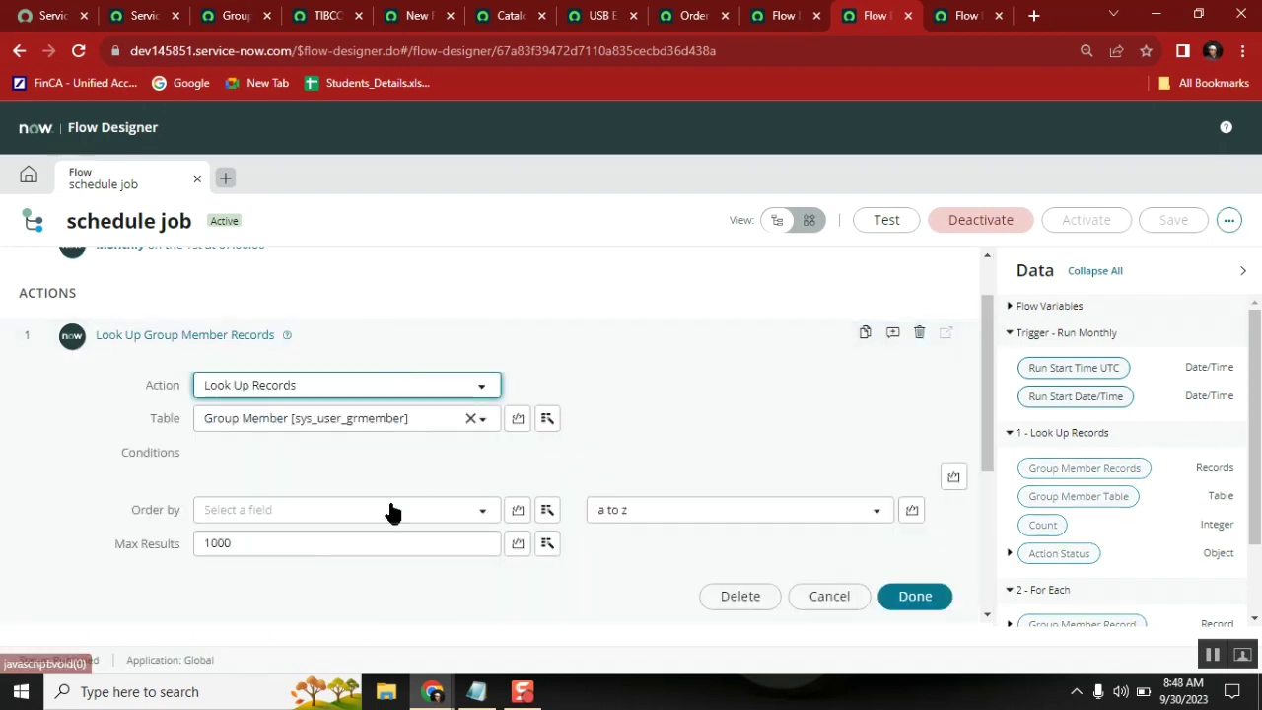
click(276, 510)
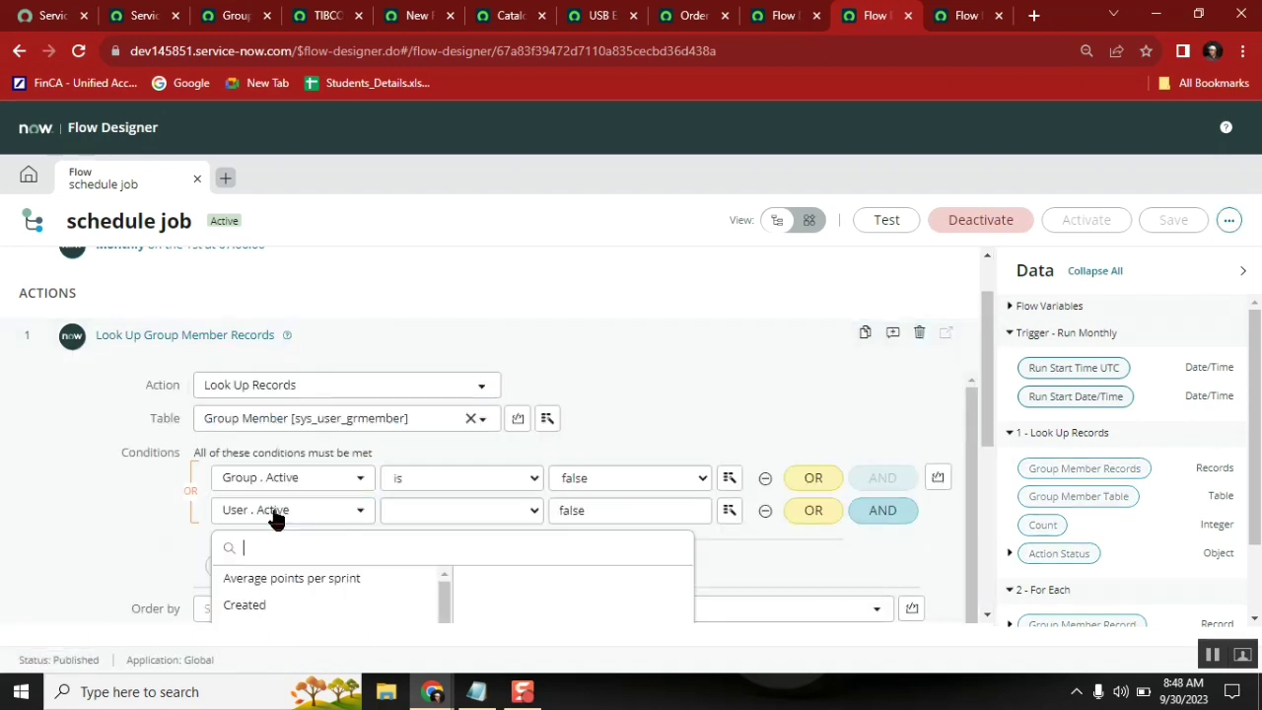
click(642, 338)
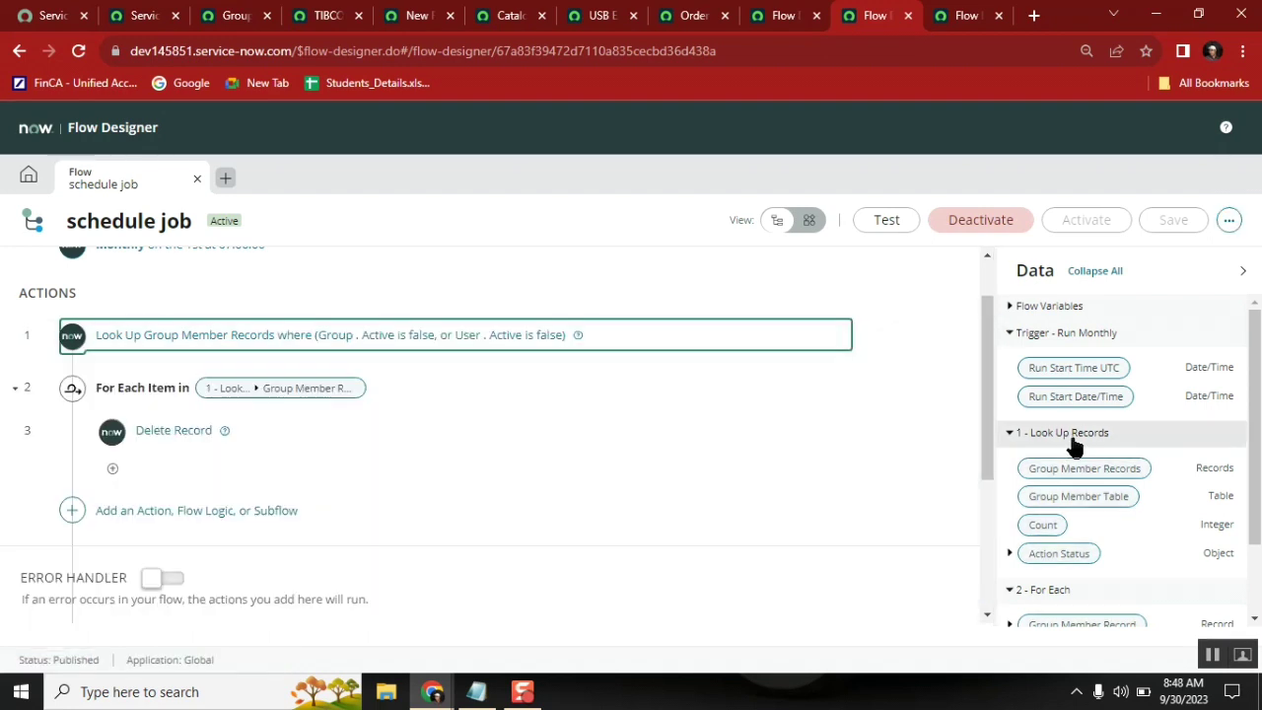
click(437, 337)
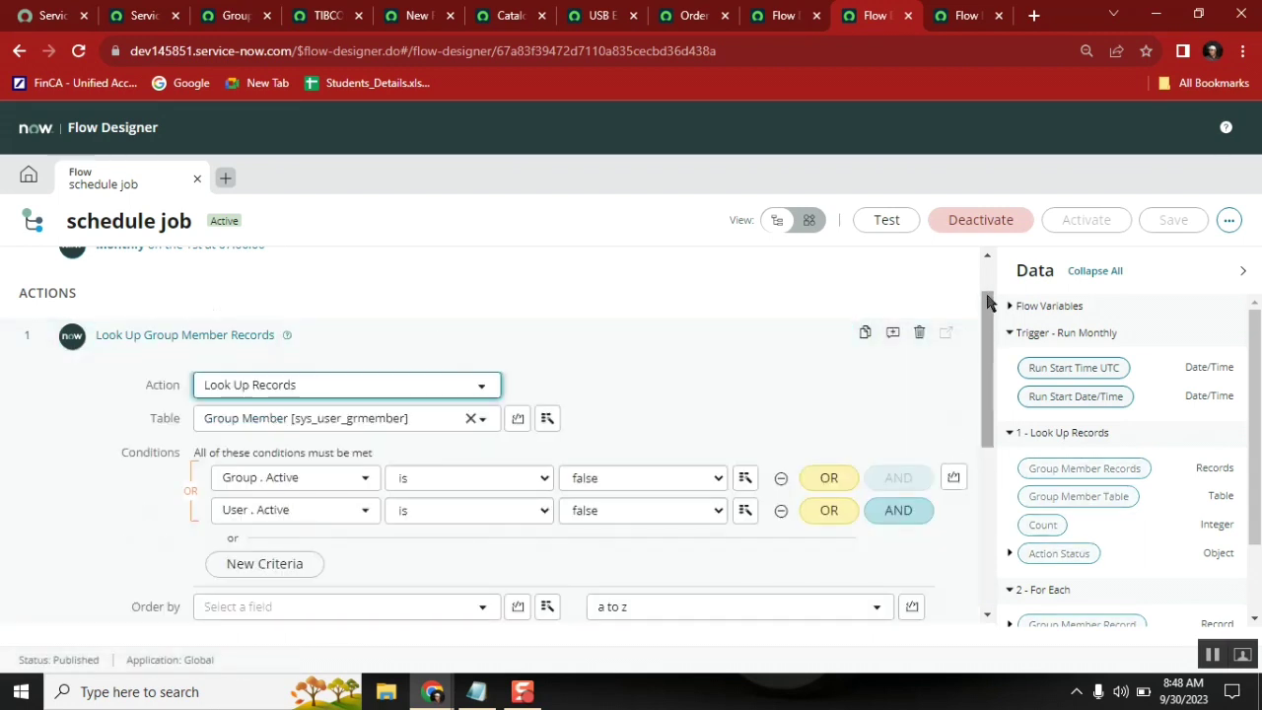
drag(990, 334, 991, 406)
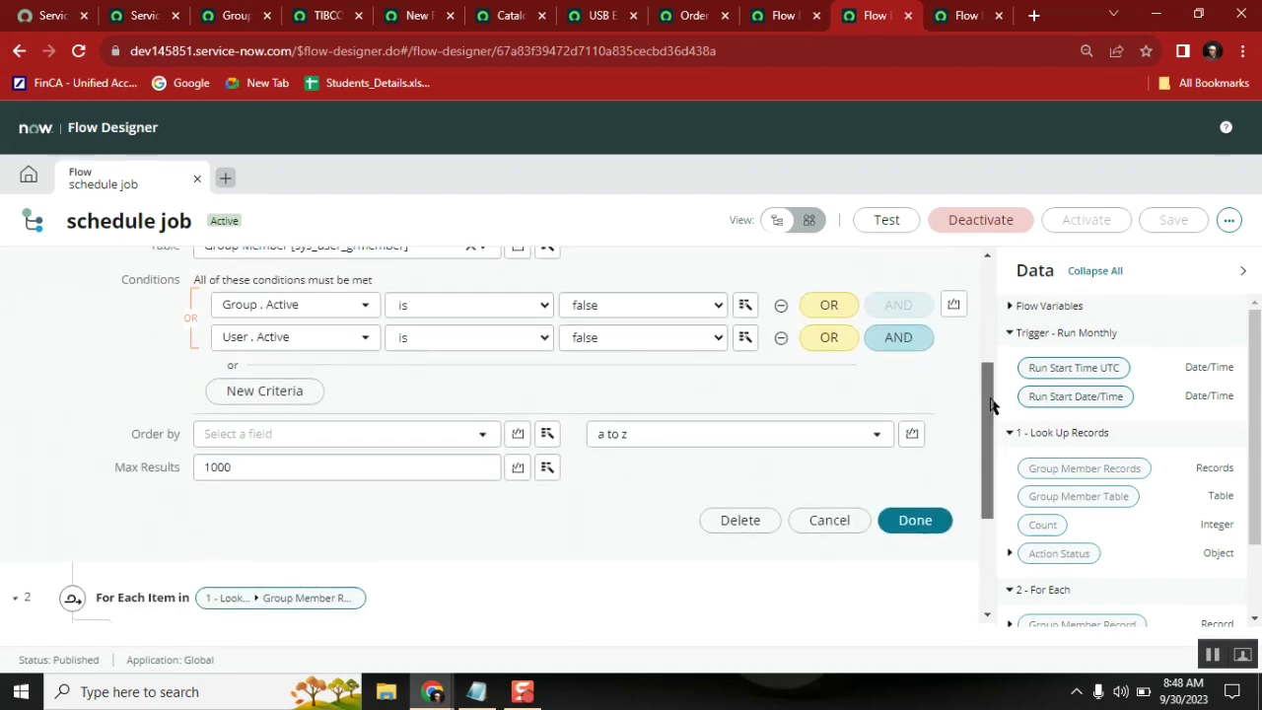
Order the lookup by Created z to a with Max Results 5, then save and reactivate.
click(408, 435)
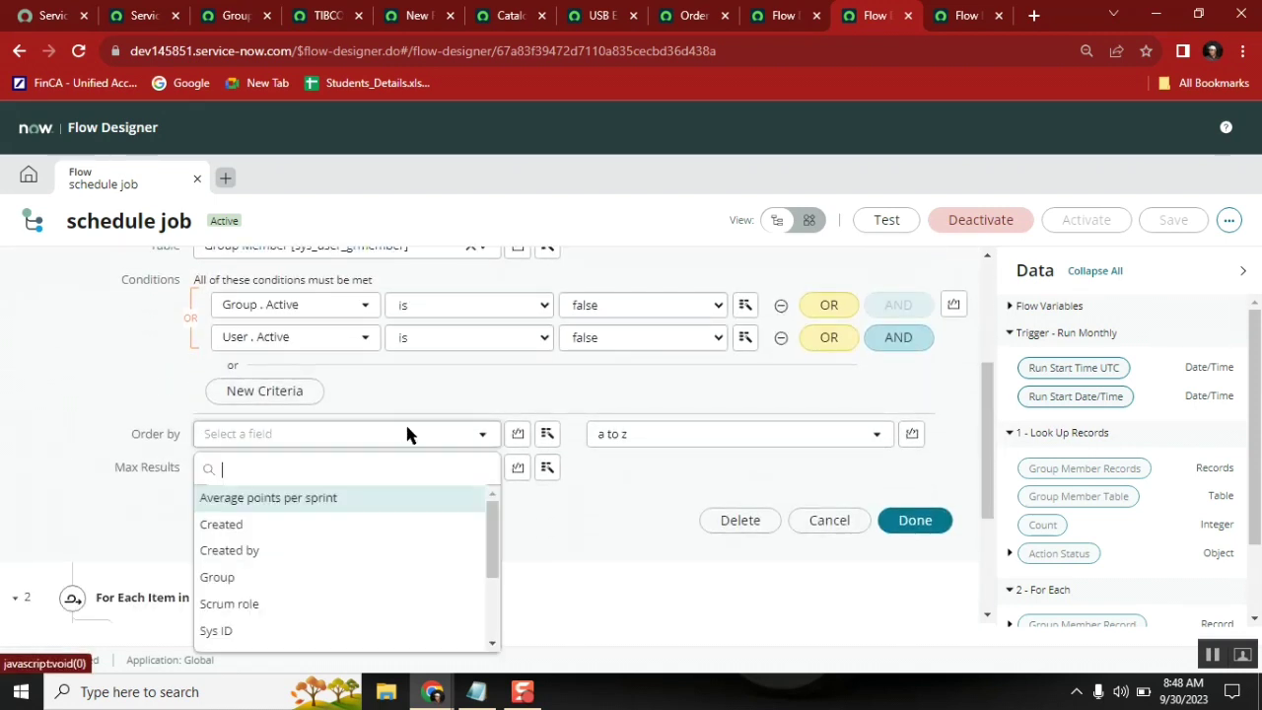
click(263, 526)
click(631, 435)
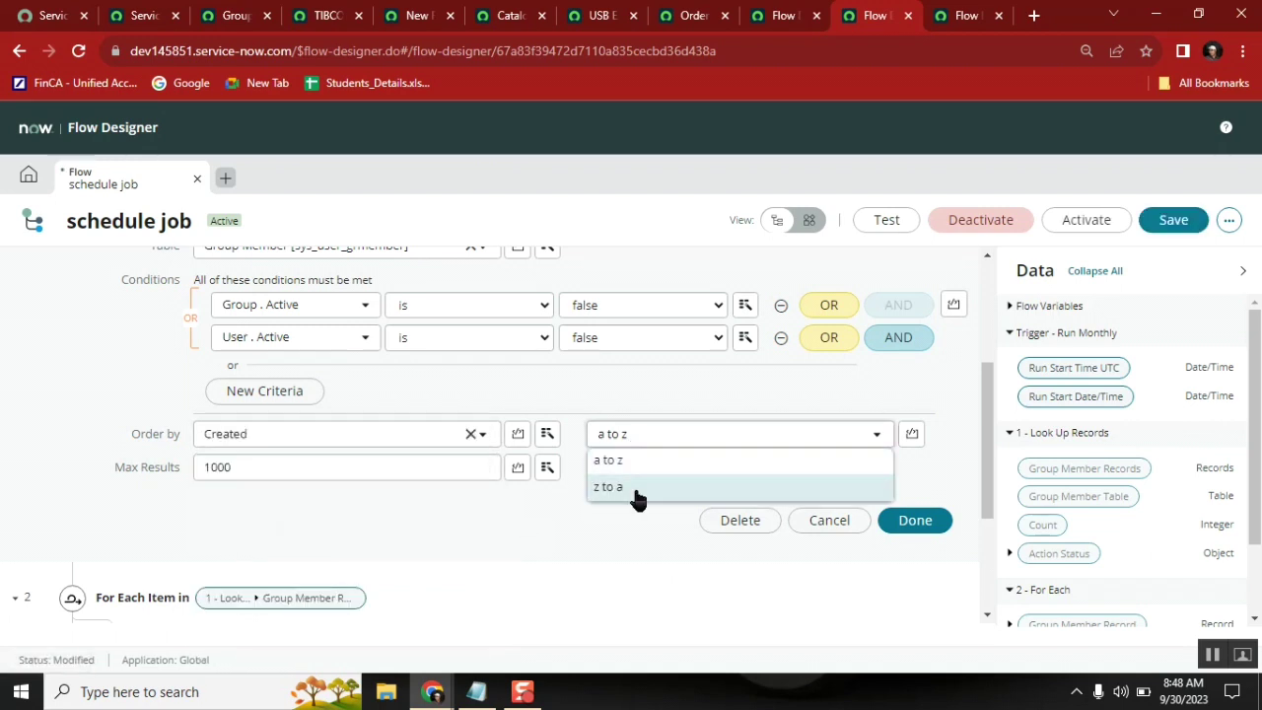
click(621, 483)
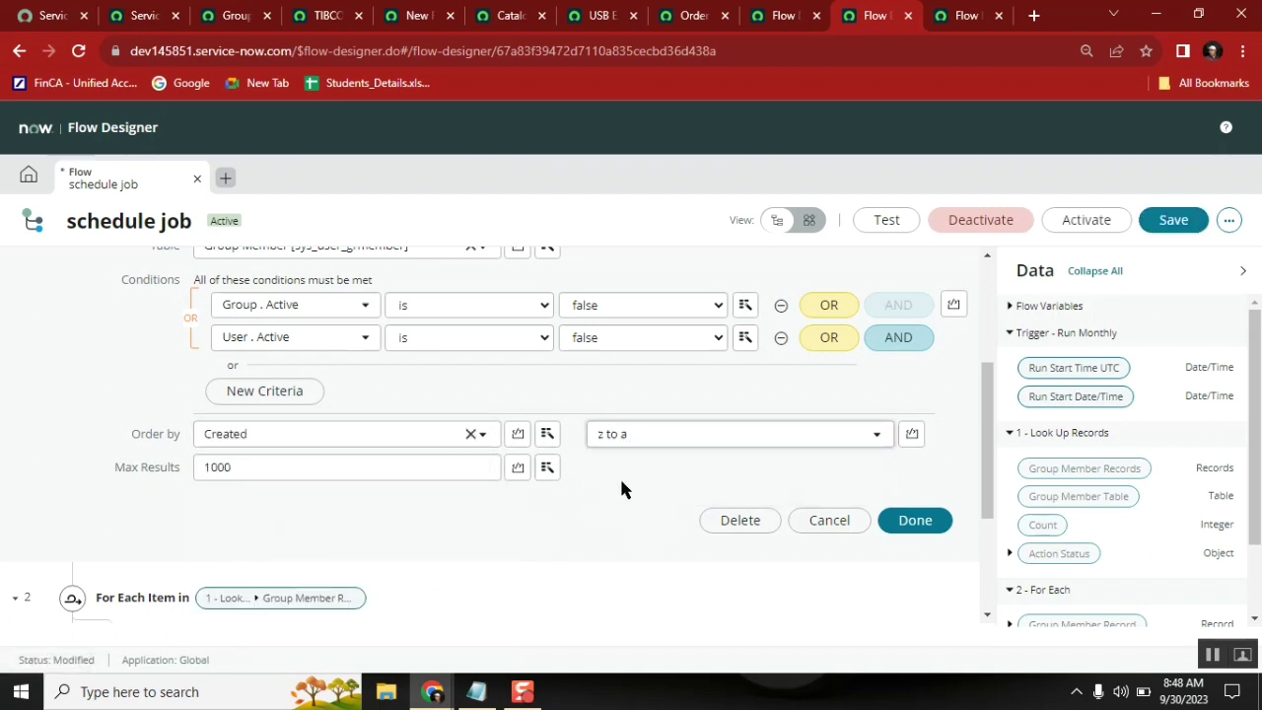
click(346, 469)
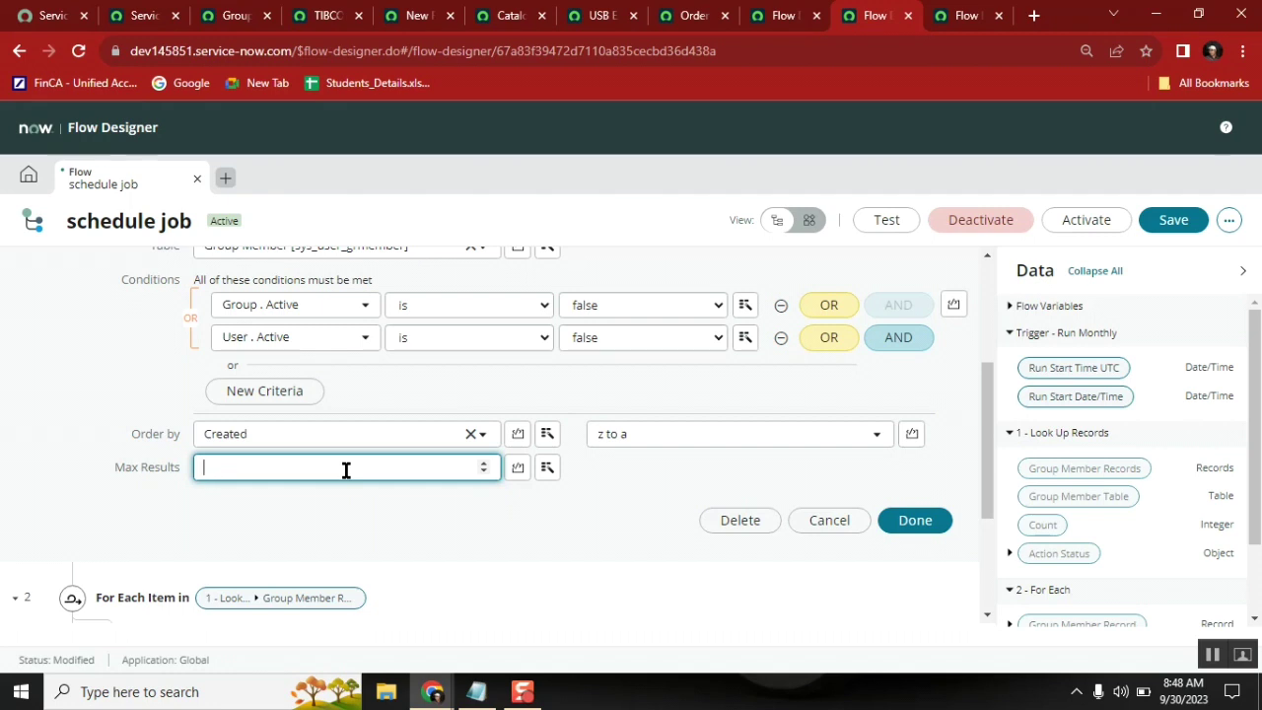
text(5)
click(922, 522)
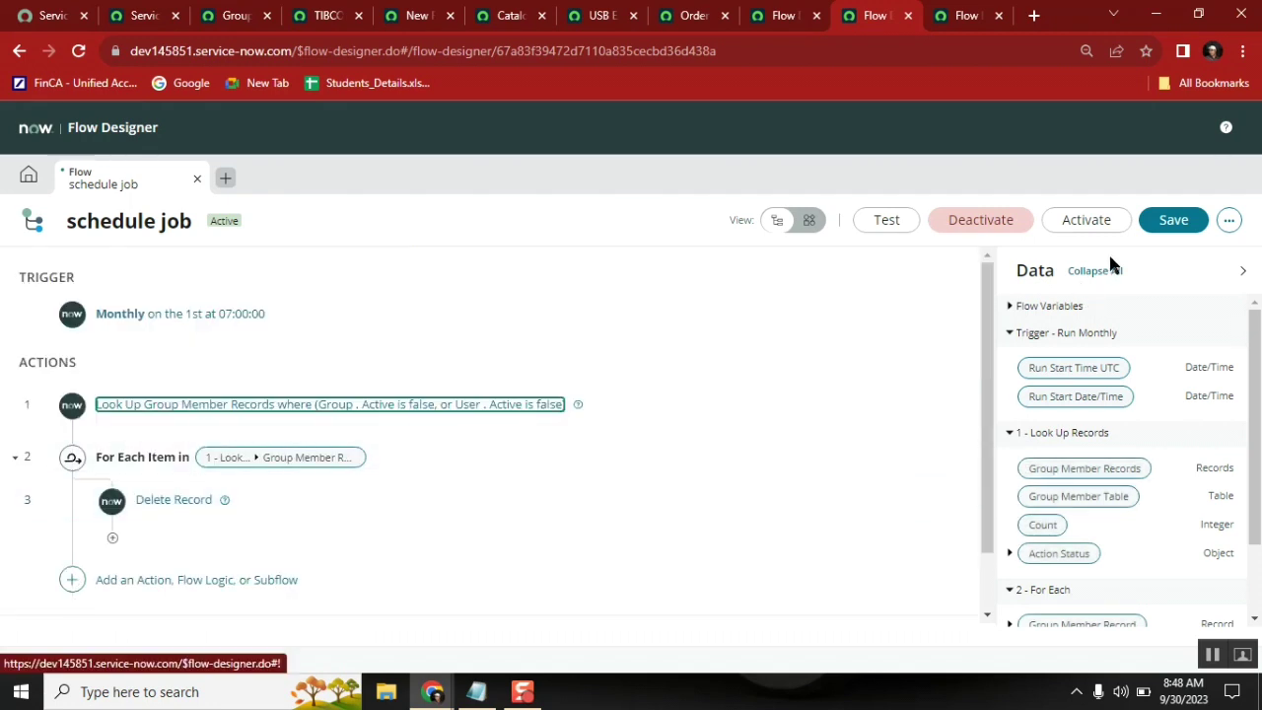
click(1173, 220)
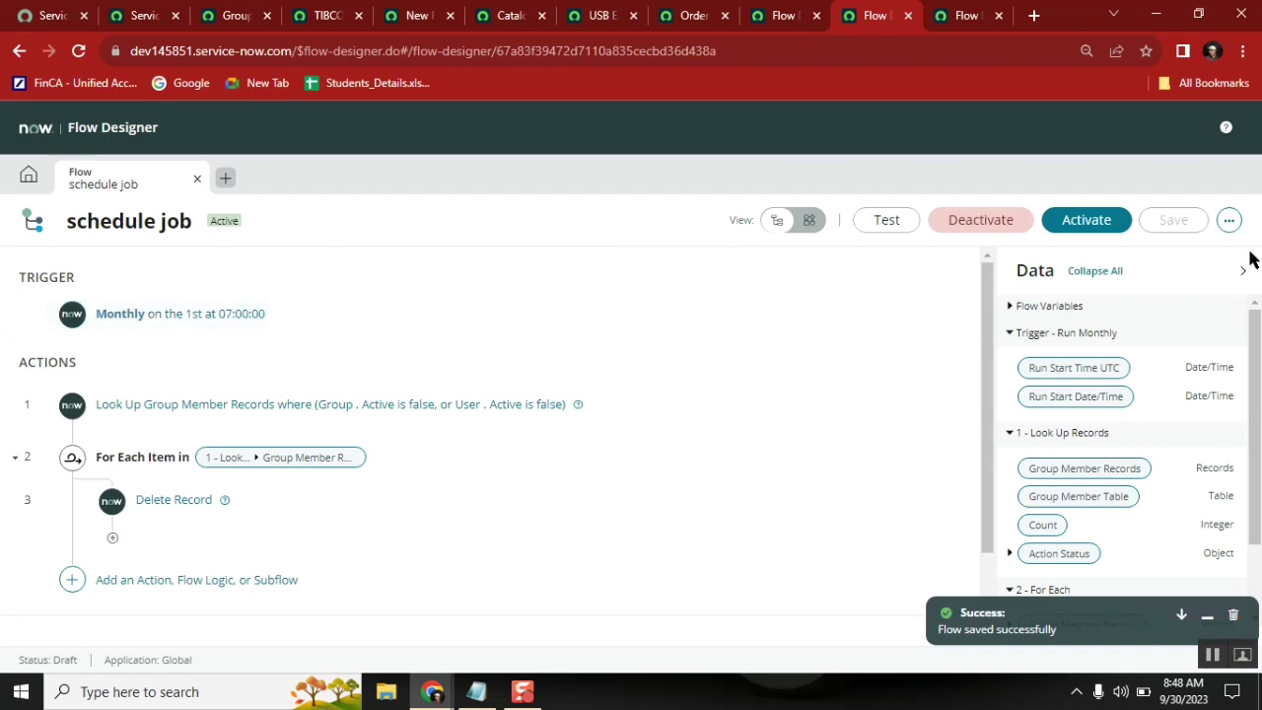
click(1075, 225)
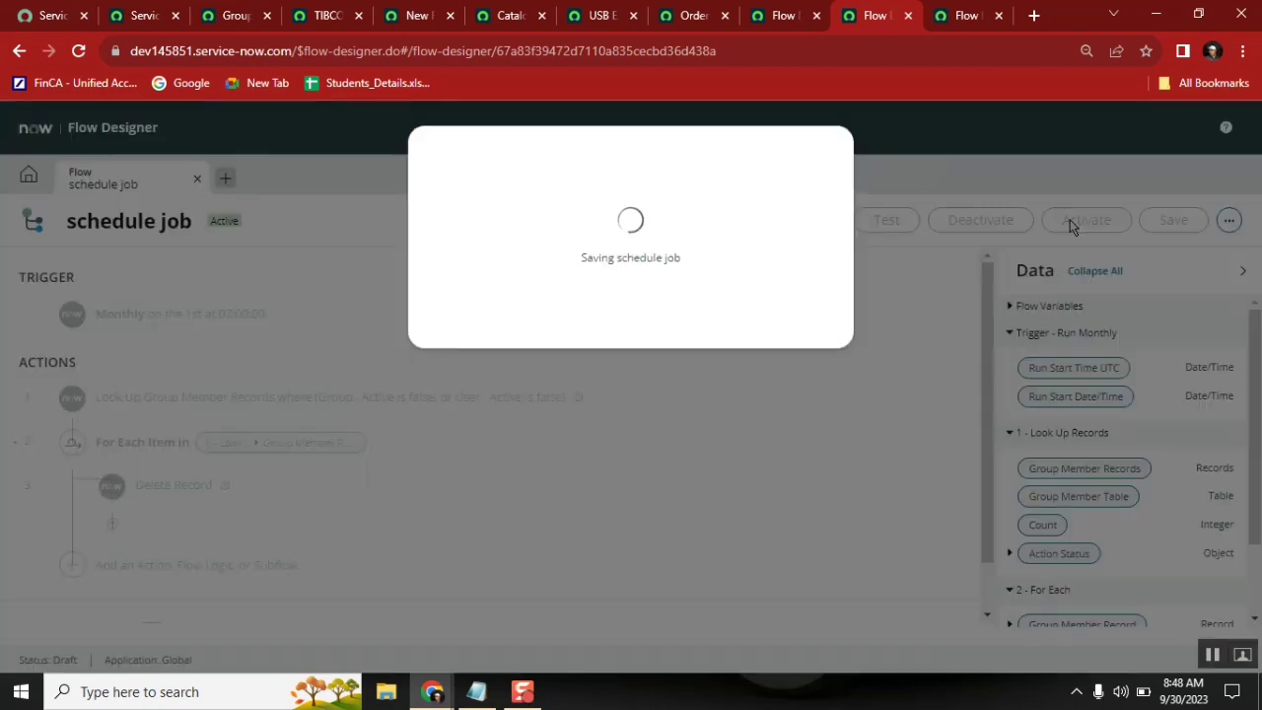
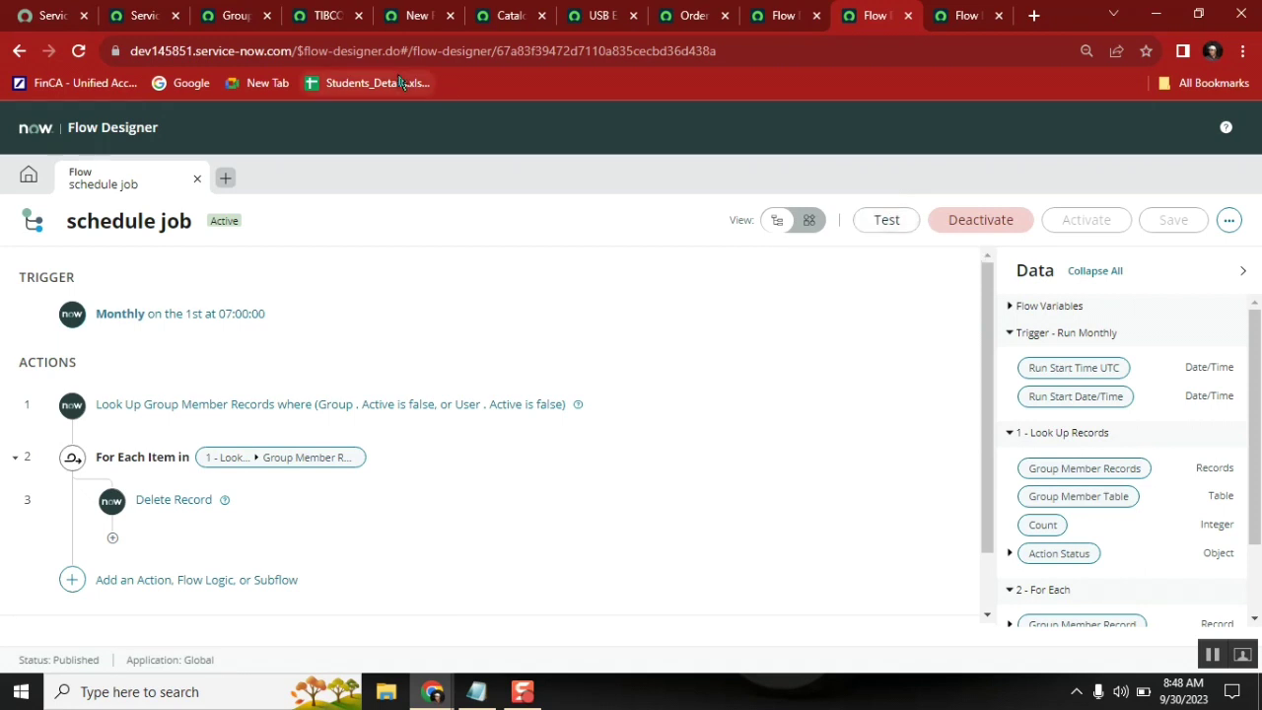
Filter the navigator with 'backgr' and open Scripts - Background.
click(143, 15)
click(153, 165)
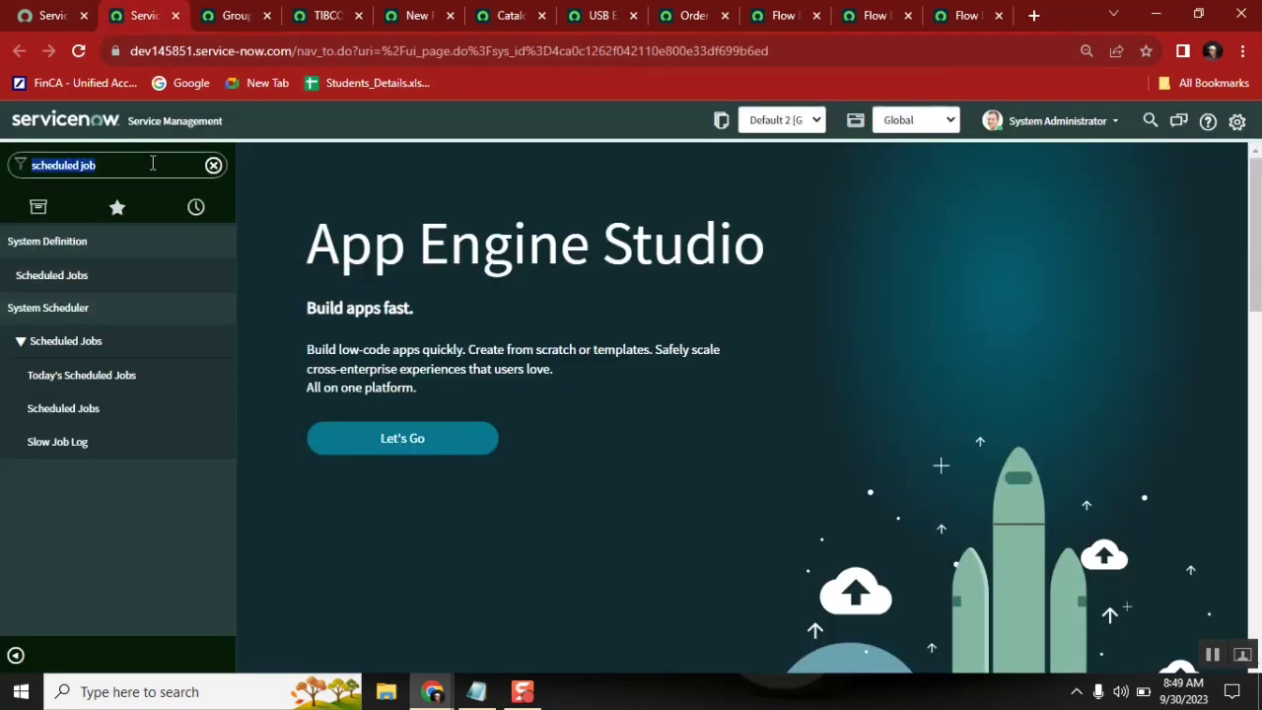
text(backgr)
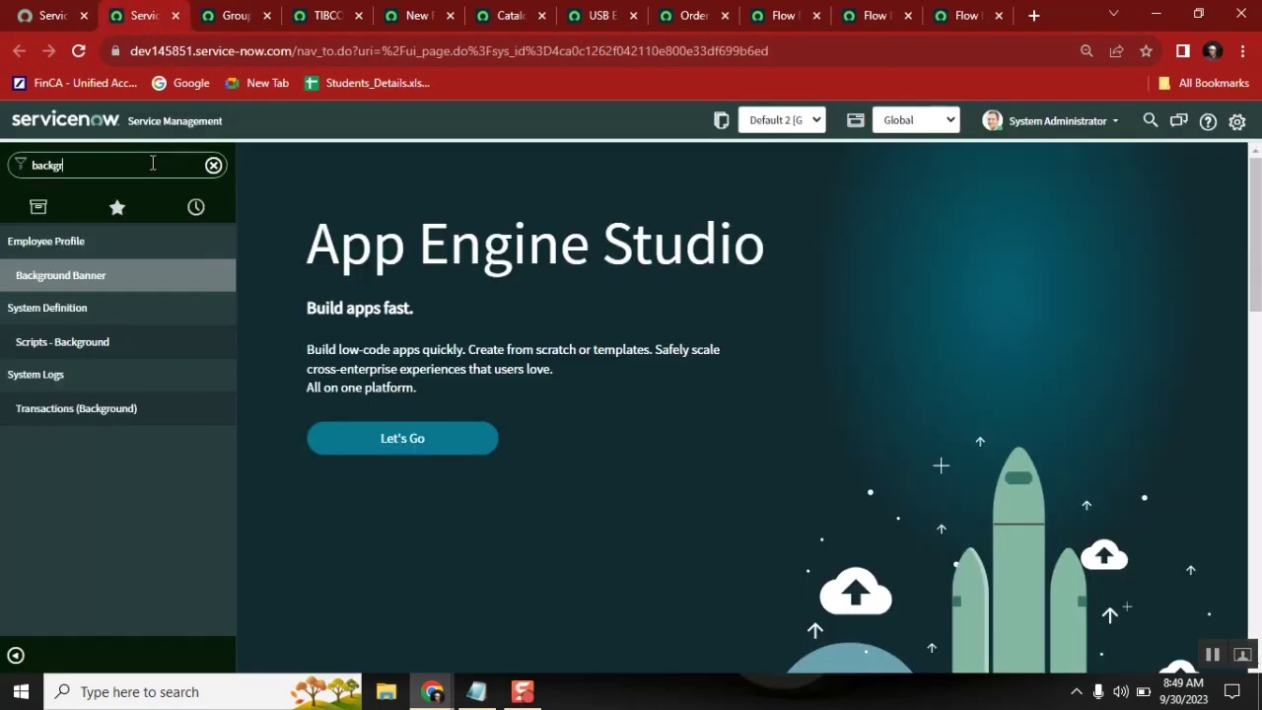
click(124, 344)
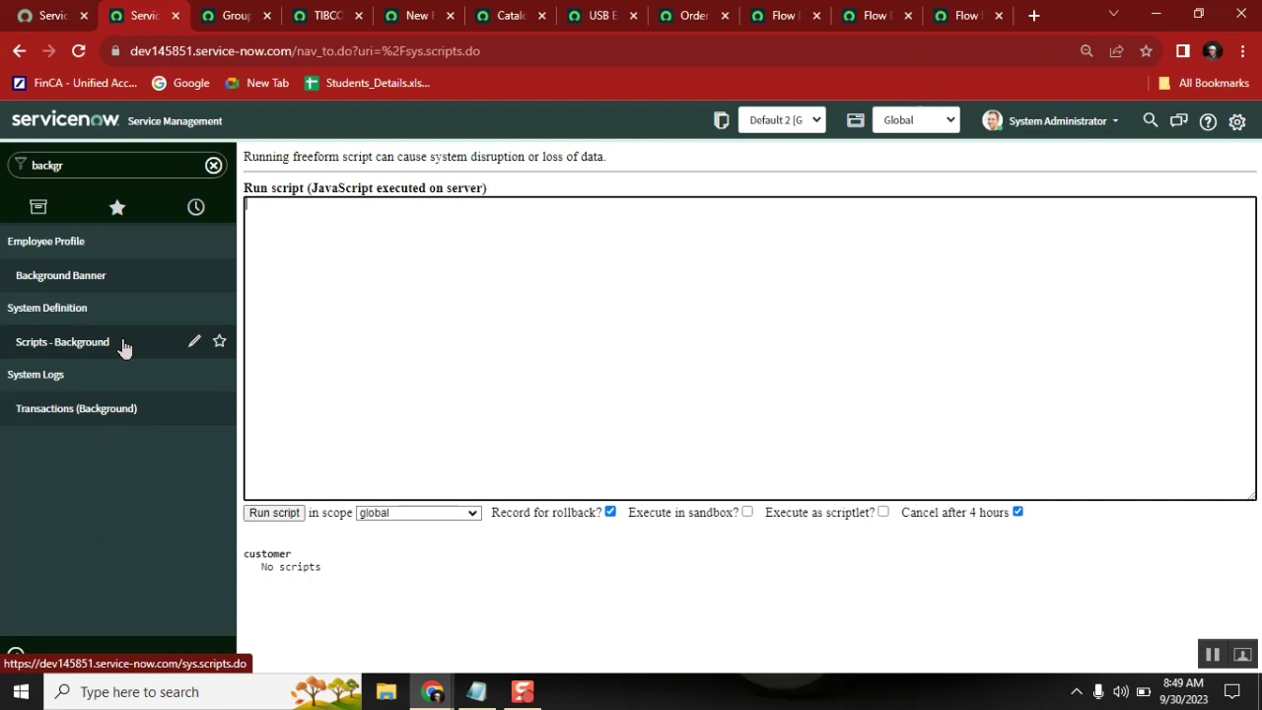
Set the browser page zoom to 100%.
click(1243, 51)
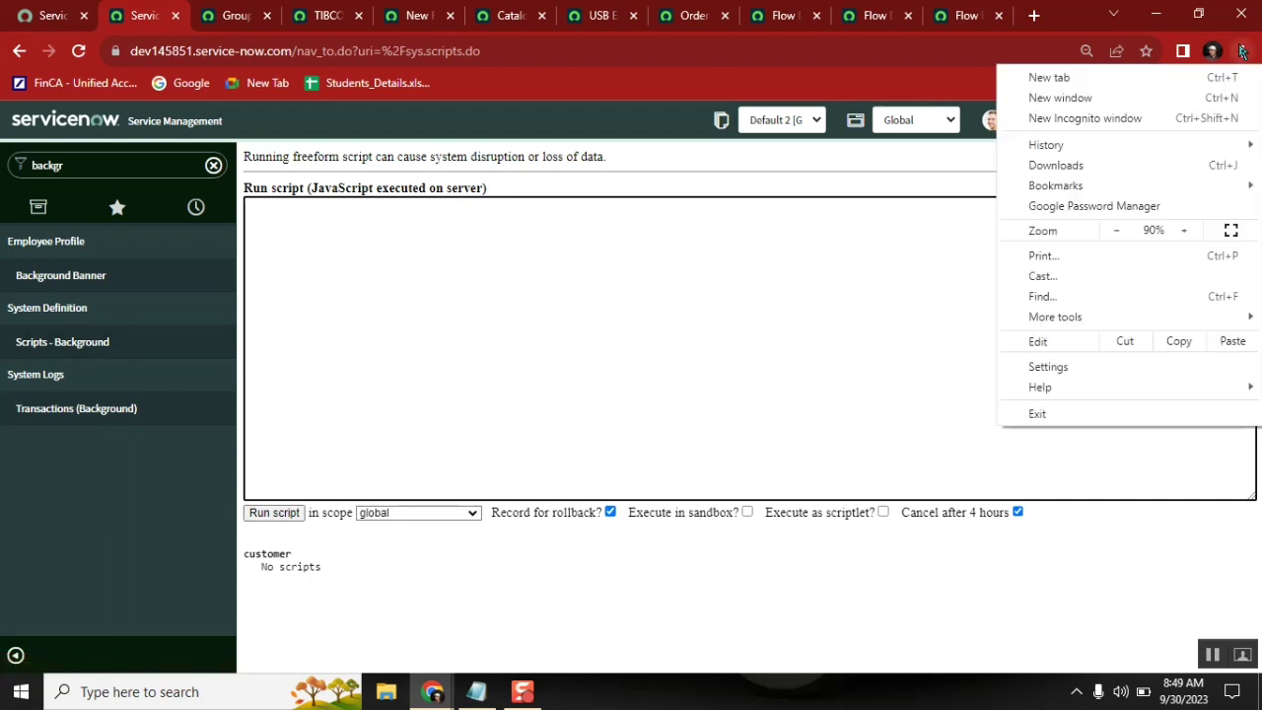
click(1182, 230)
click(671, 305)
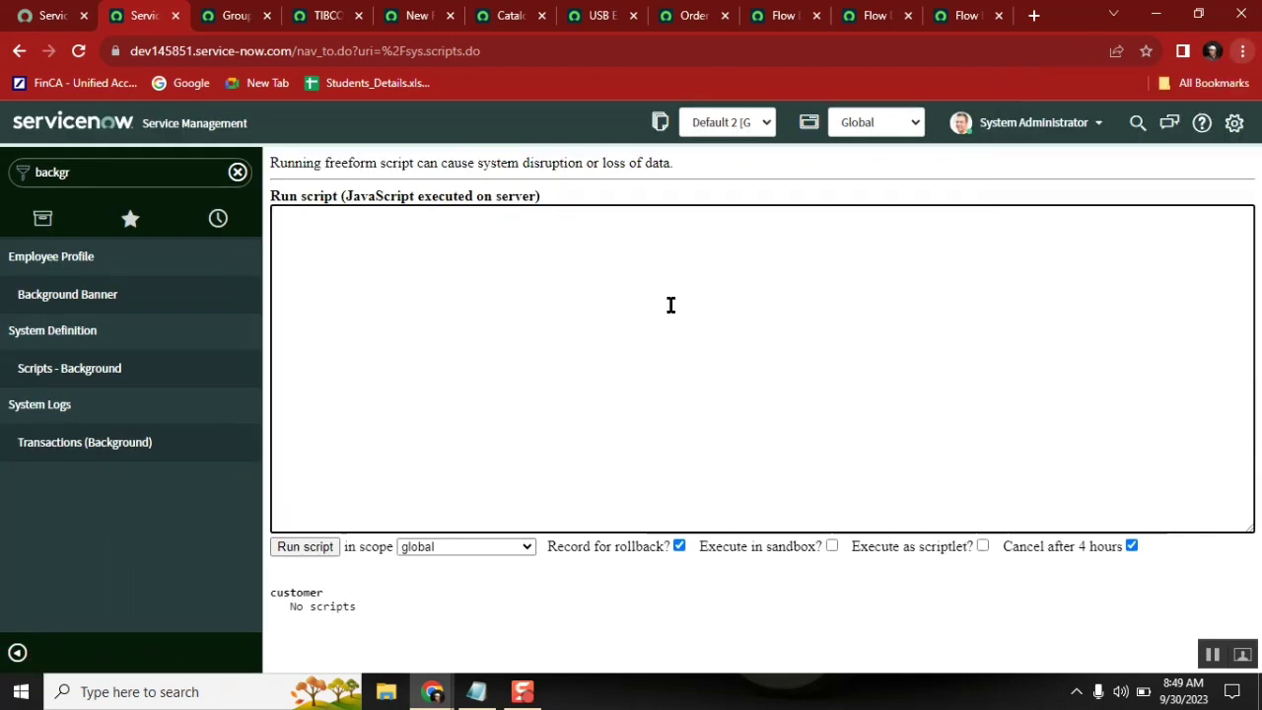
click(966, 15)
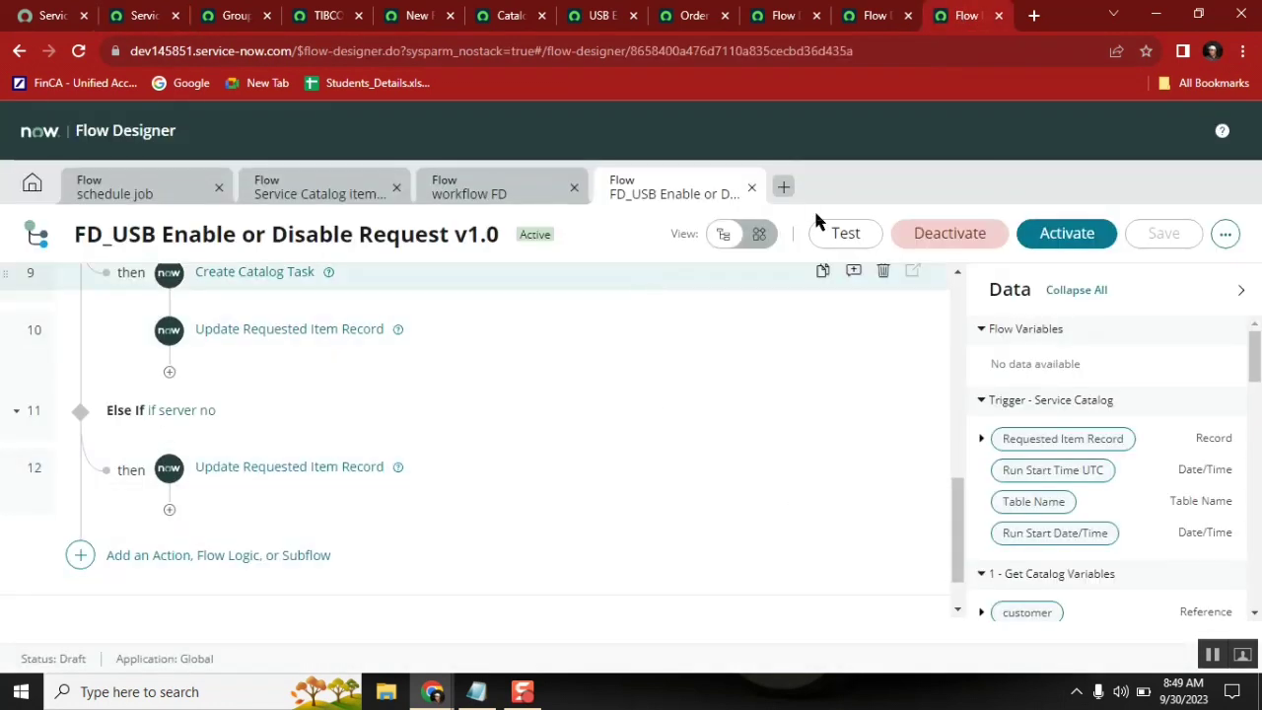
Look through the FD_USB Enable or Disable Request and Service Catalog item request flows.
click(871, 15)
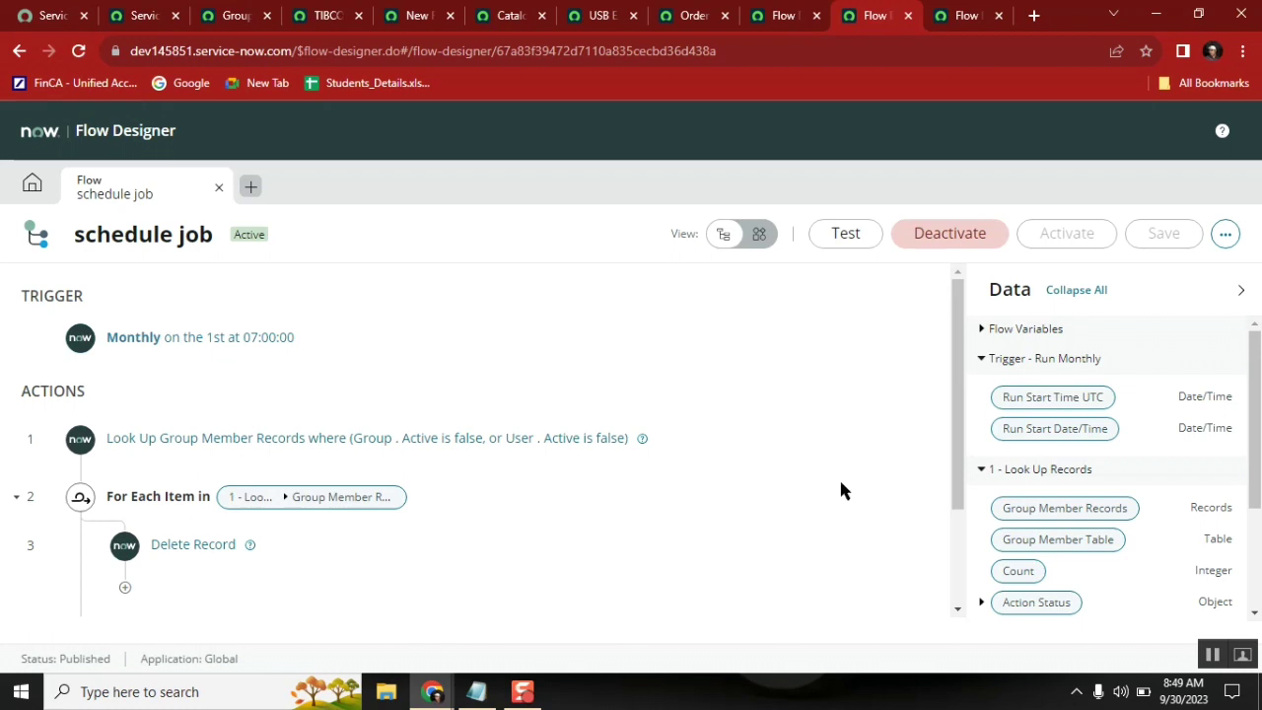
click(954, 15)
click(493, 183)
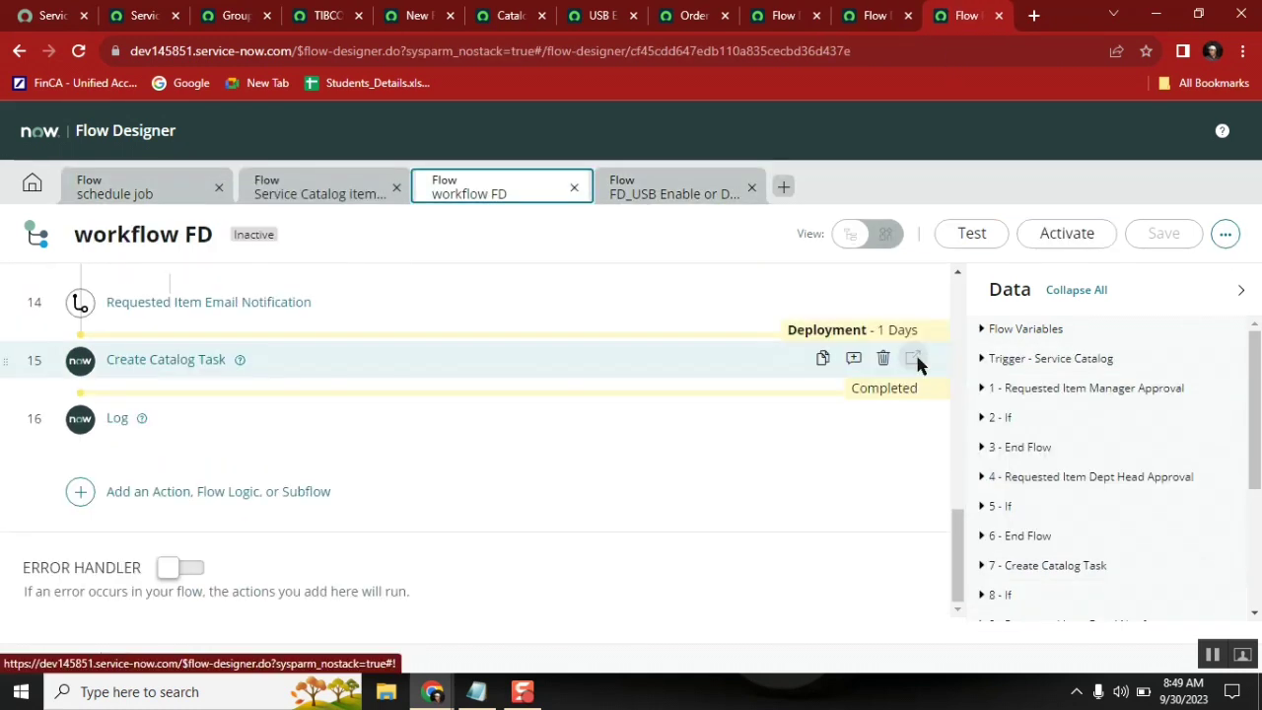
click(1225, 233)
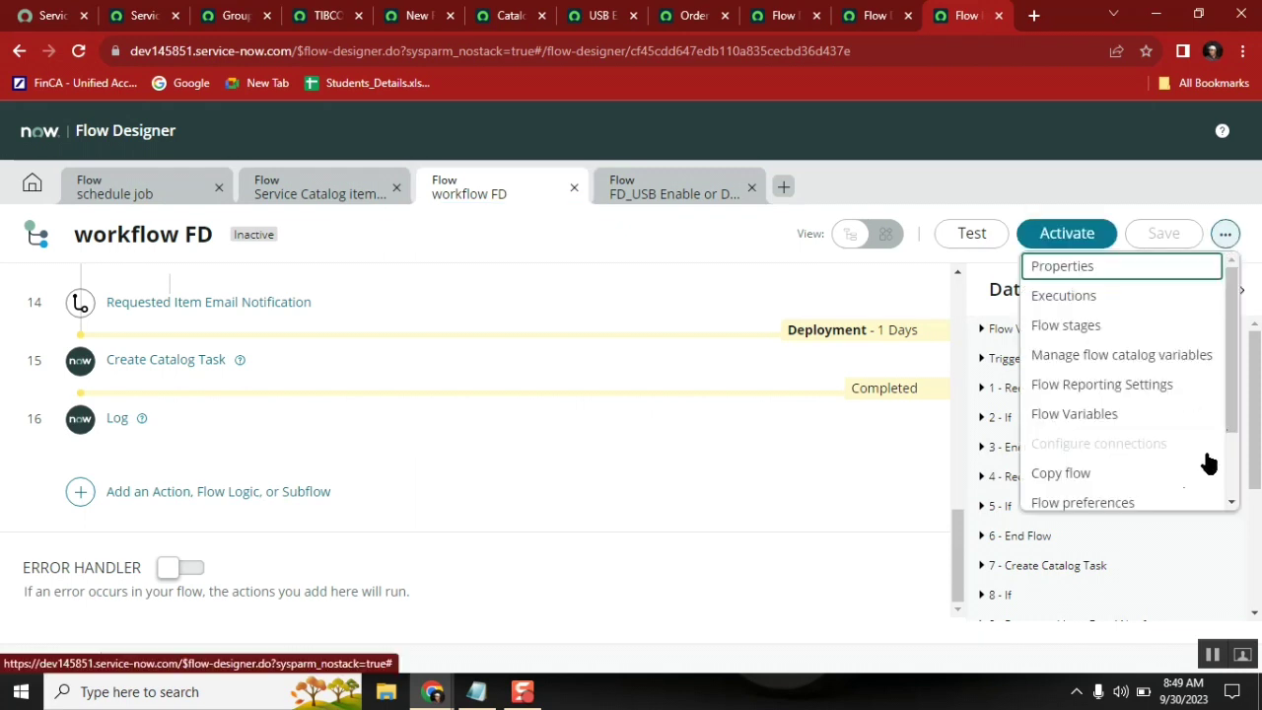
scroll(1232, 493, down, 1)
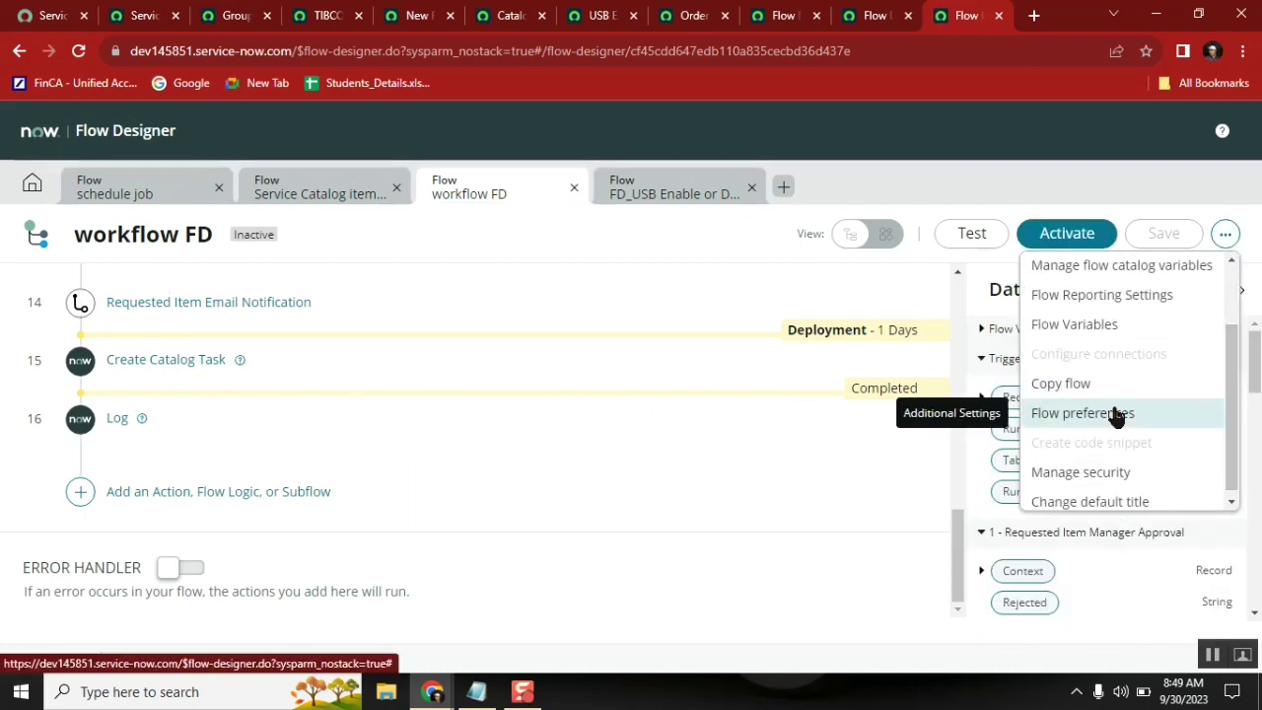
click(669, 193)
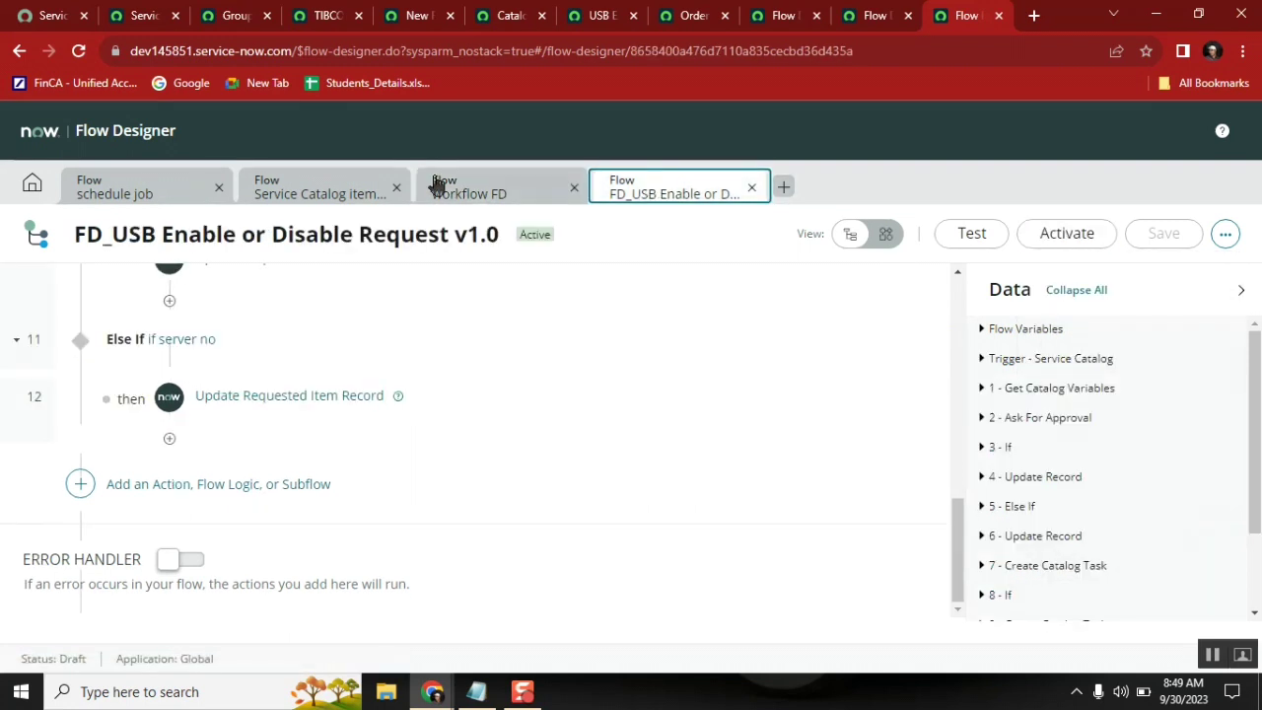
click(326, 191)
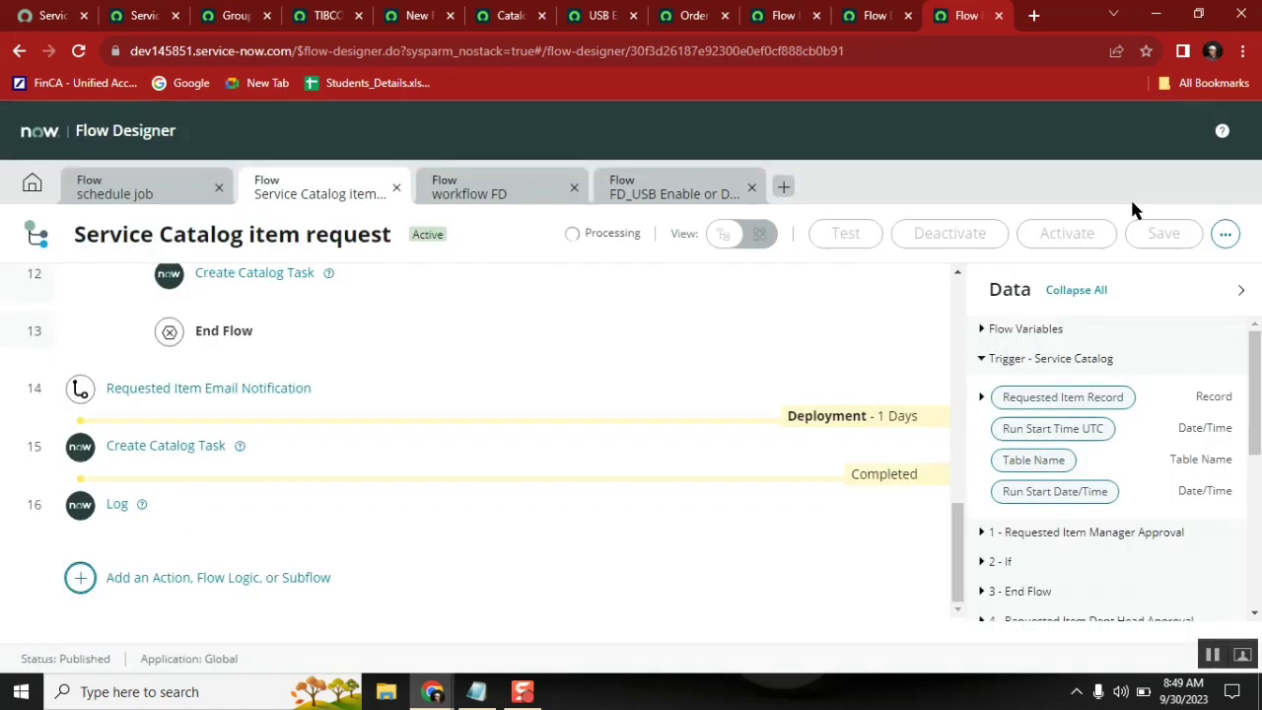
click(863, 25)
Generate the schedule job flow's code snippet and copy its foreground-run line 9.
click(1225, 237)
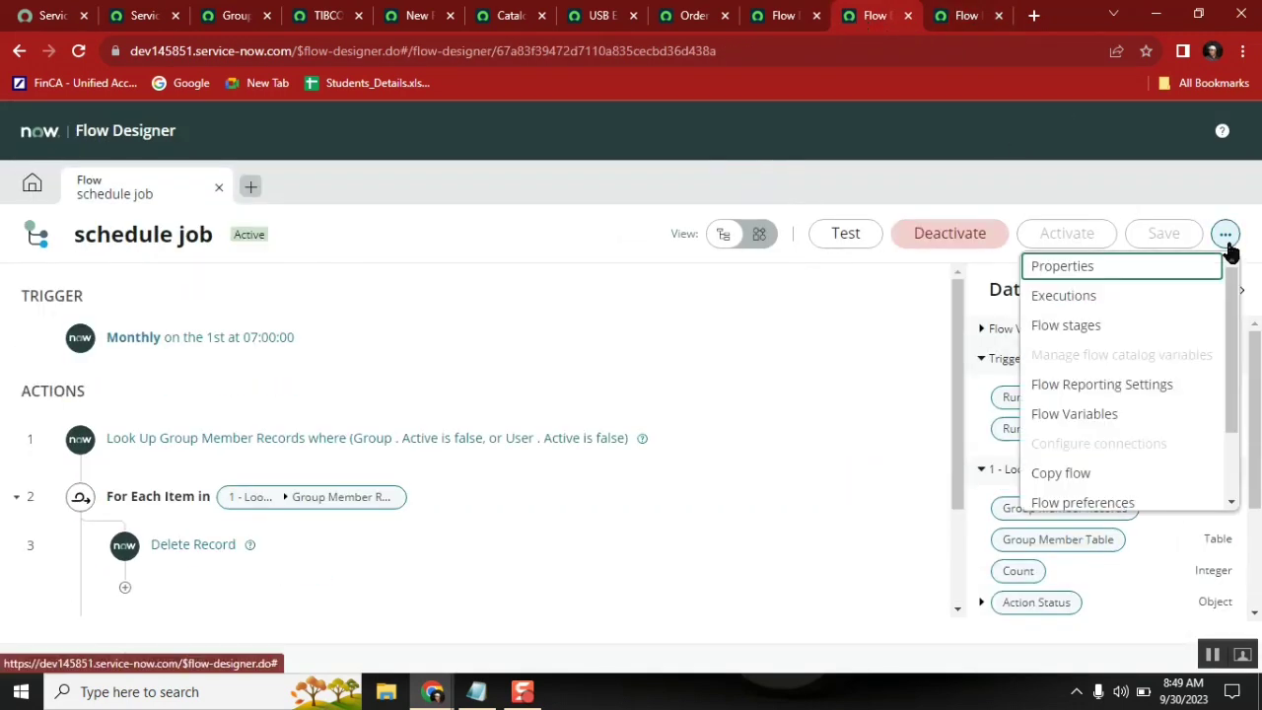
click(1231, 501)
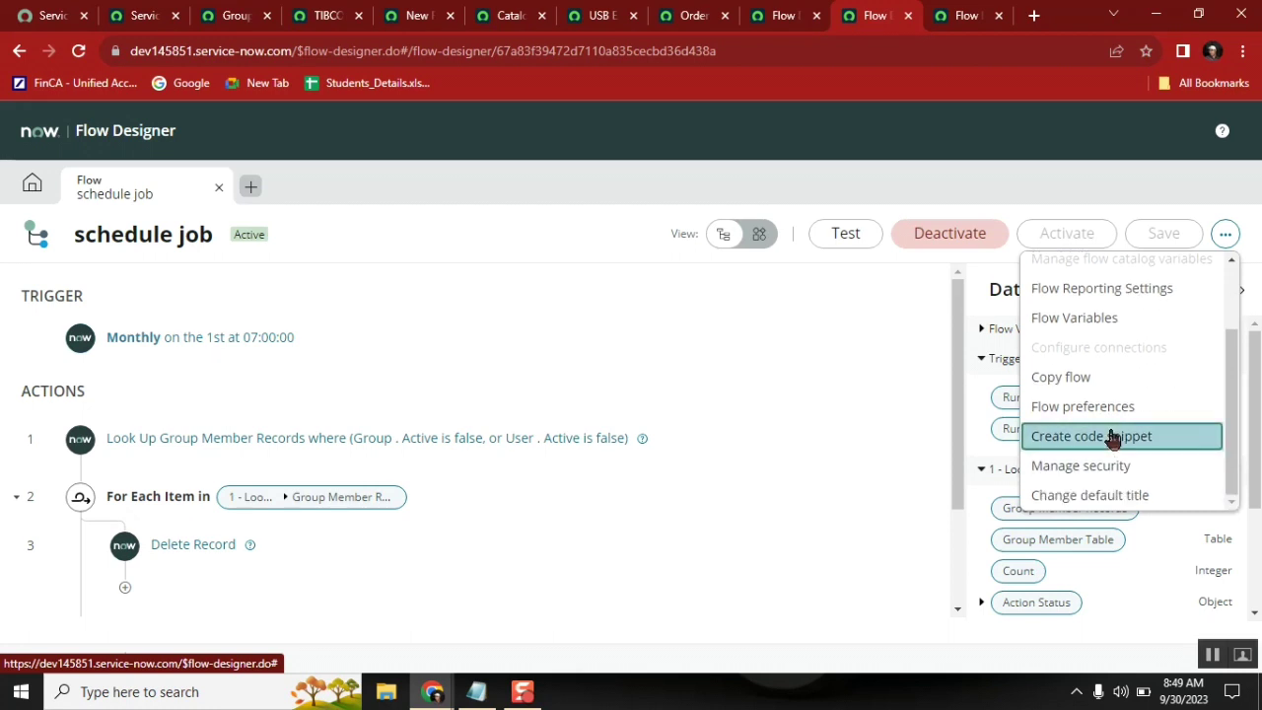
click(1112, 436)
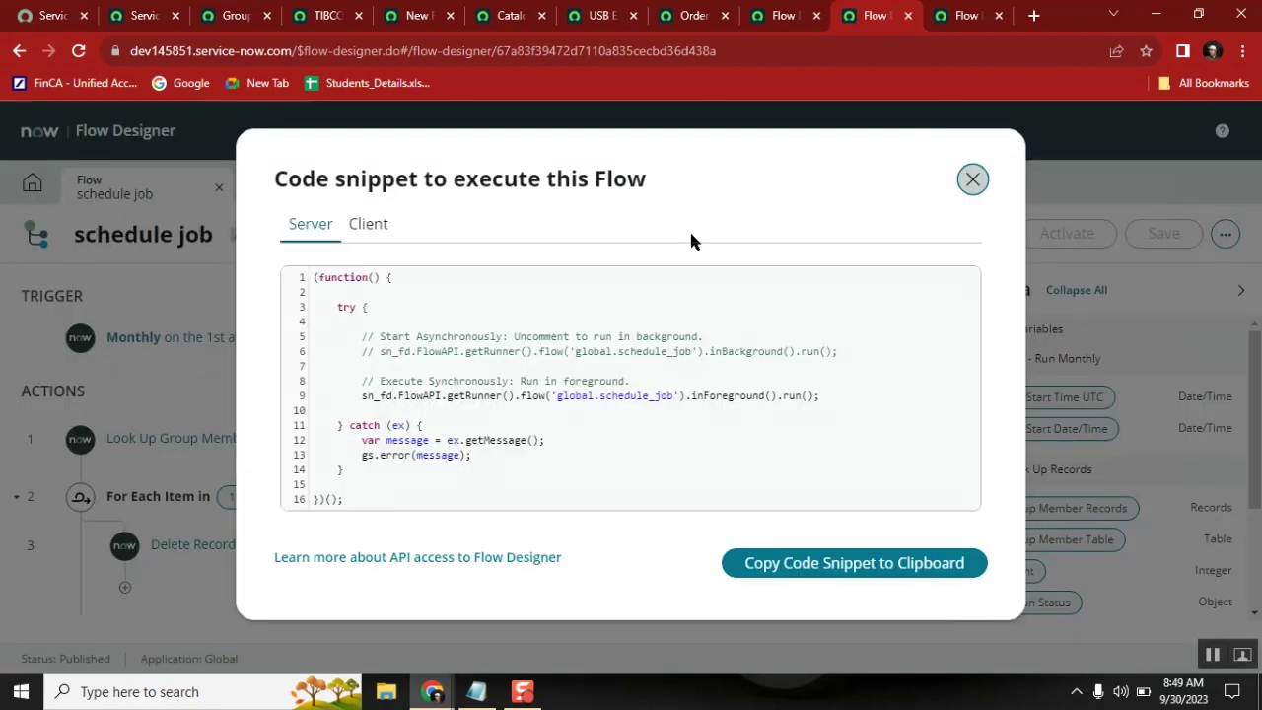
click(838, 394)
shift+click(357, 397)
key(ctrl+c)
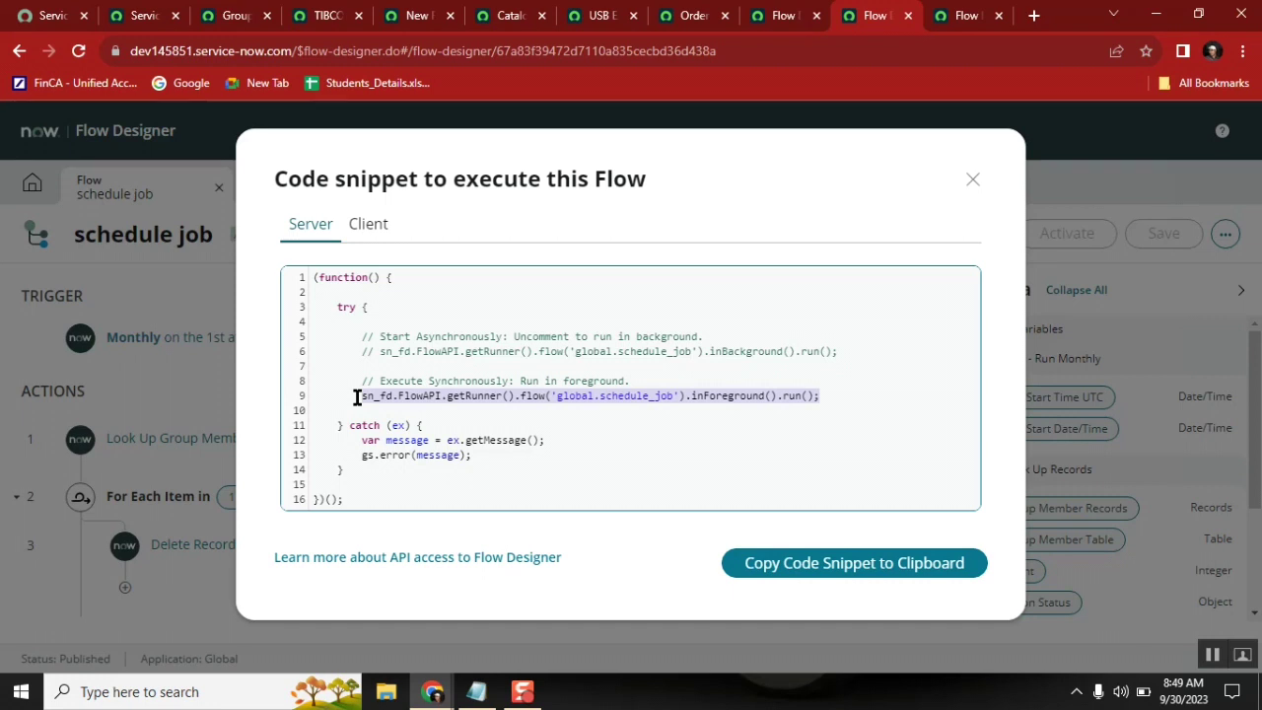
click(395, 17)
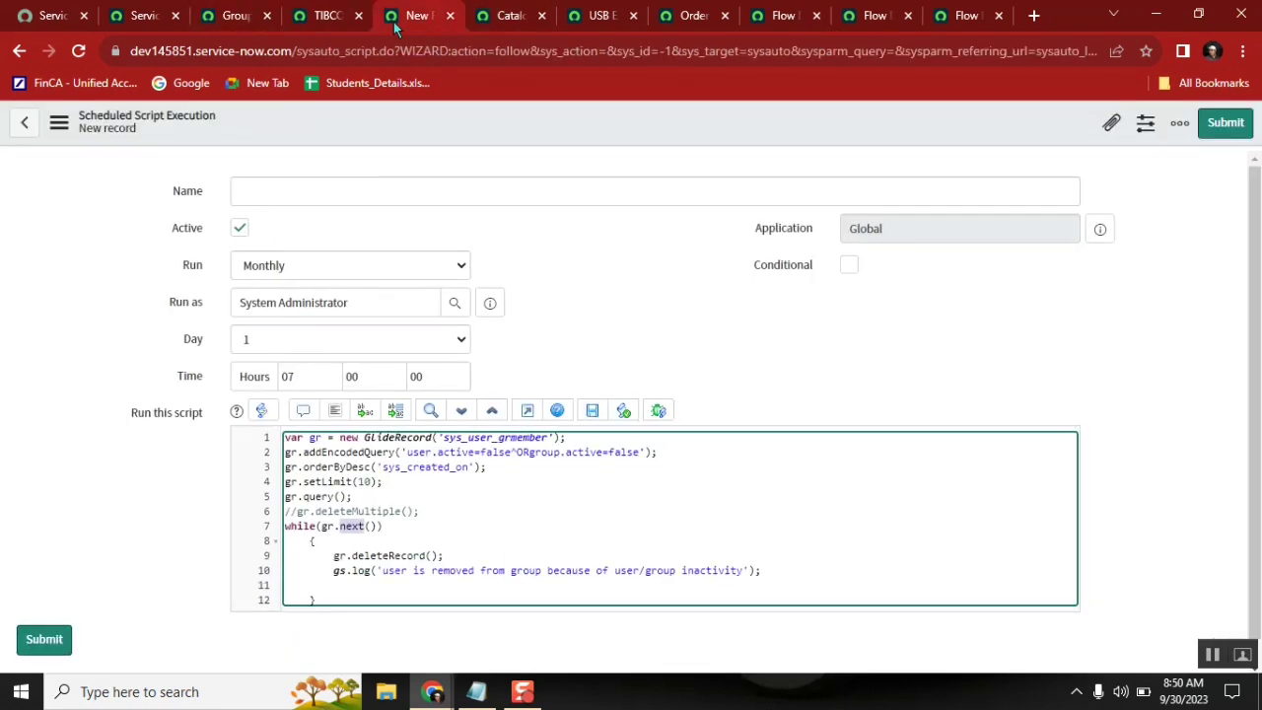
click(145, 17)
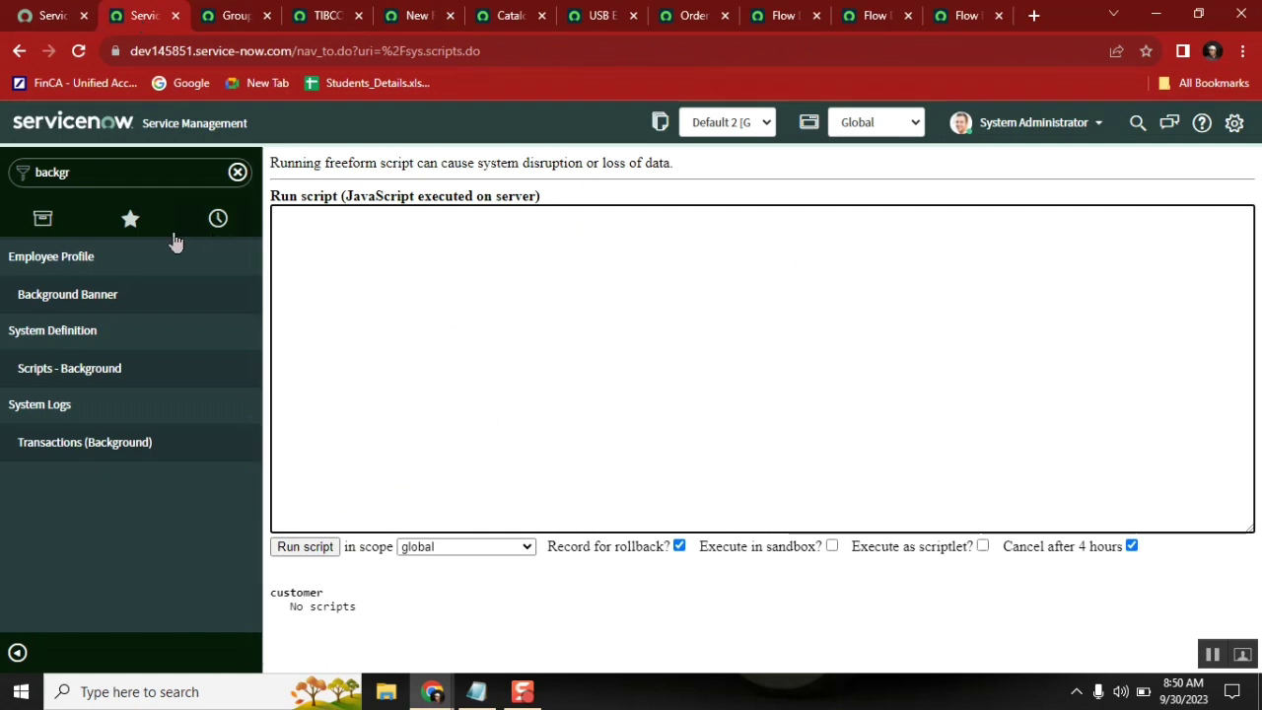
Paste the flow-running line into the script box and set page zoom to 110%.
key(ctrl+v)
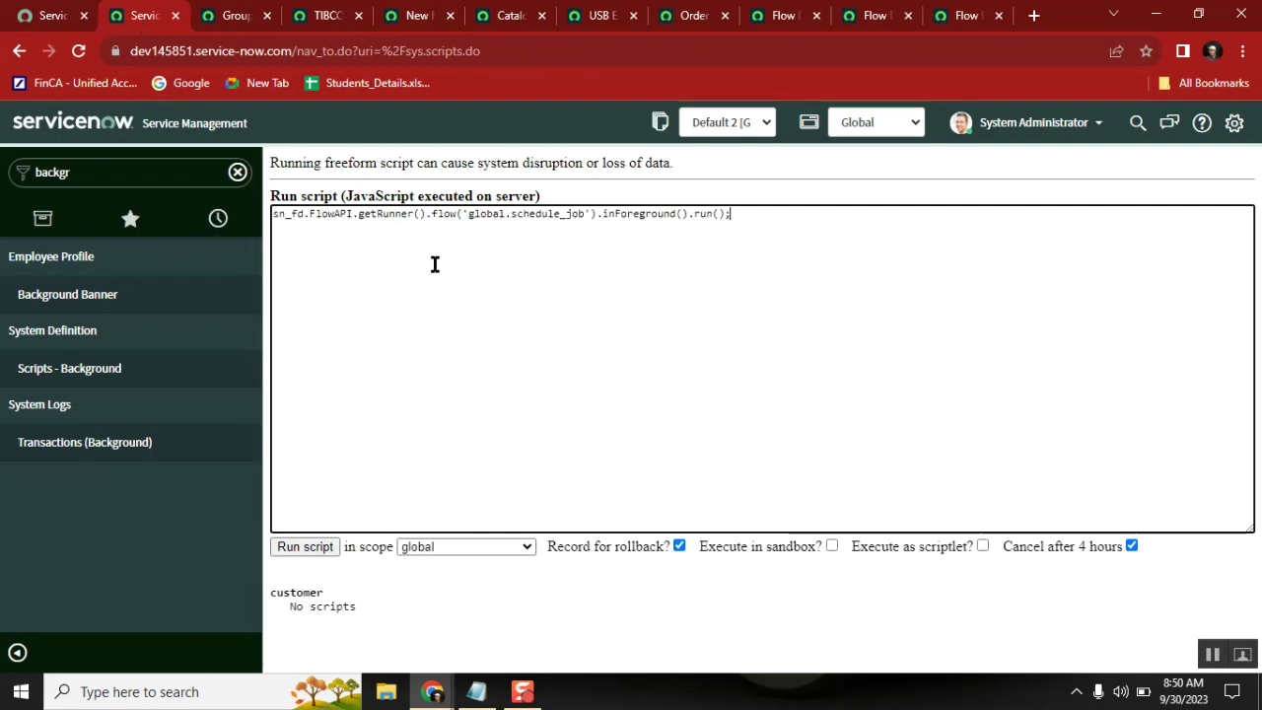
click(1242, 50)
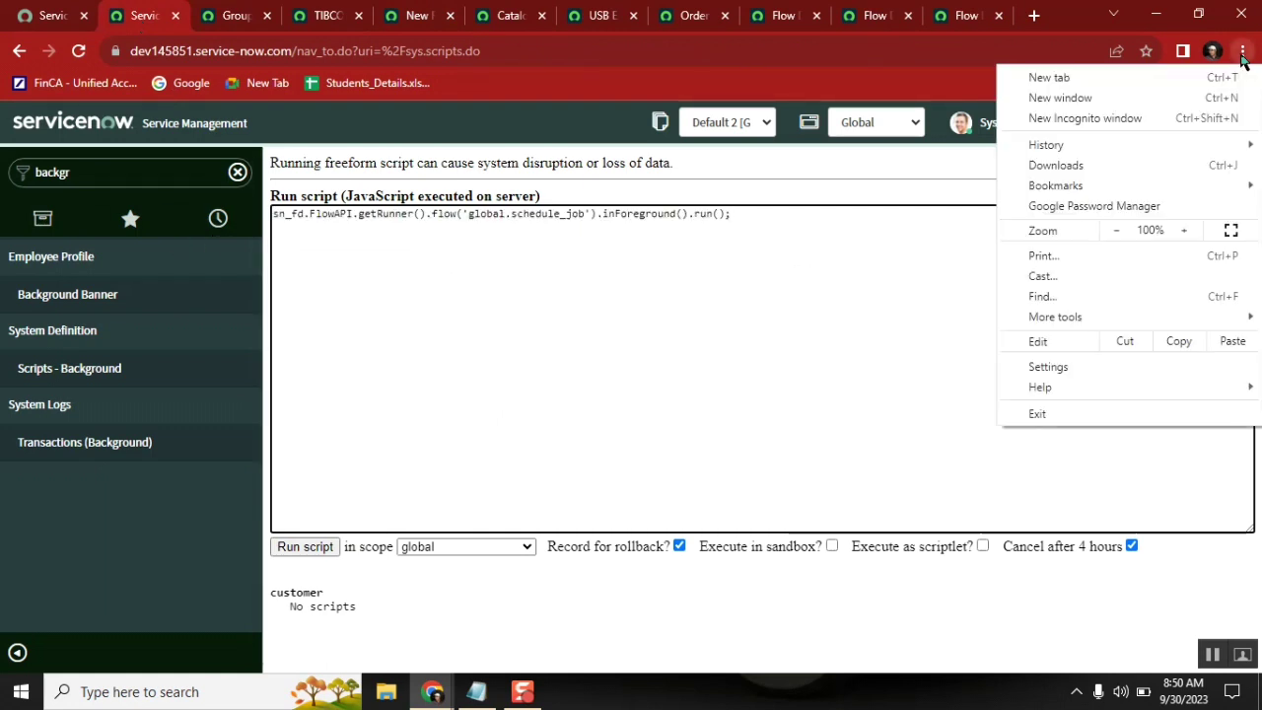
click(1187, 230)
click(1186, 229)
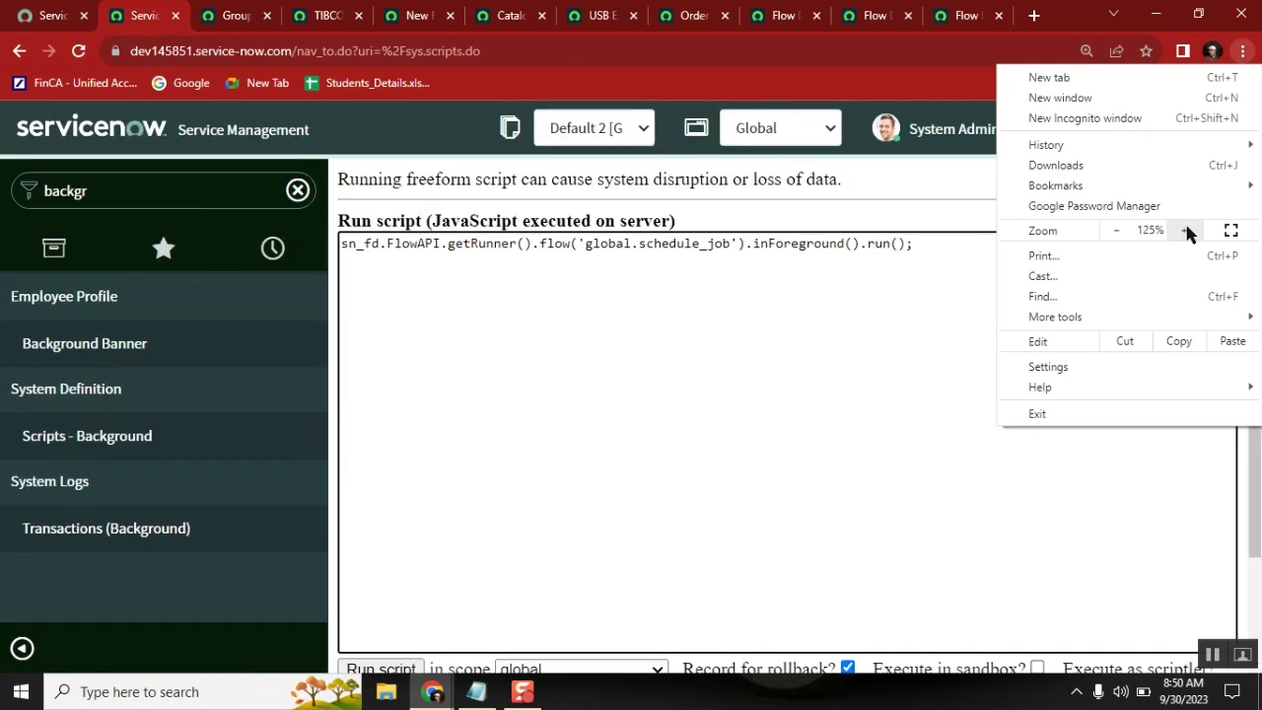
click(1116, 230)
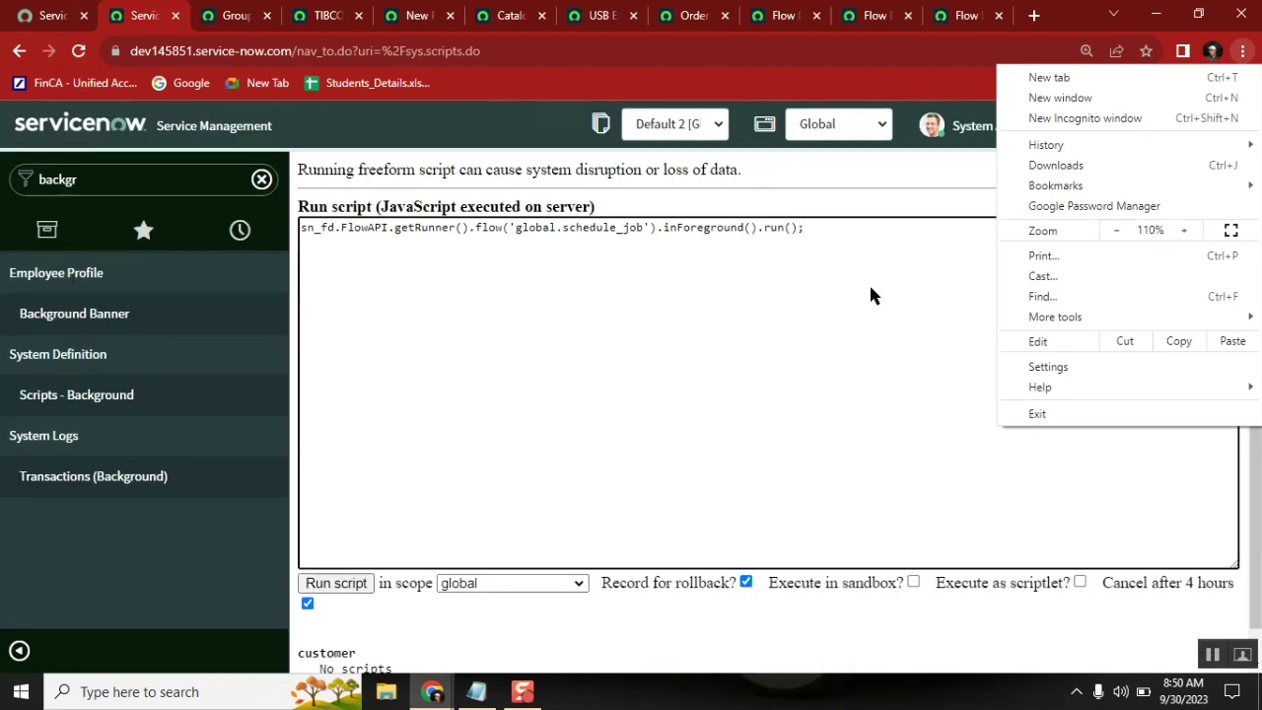
click(793, 217)
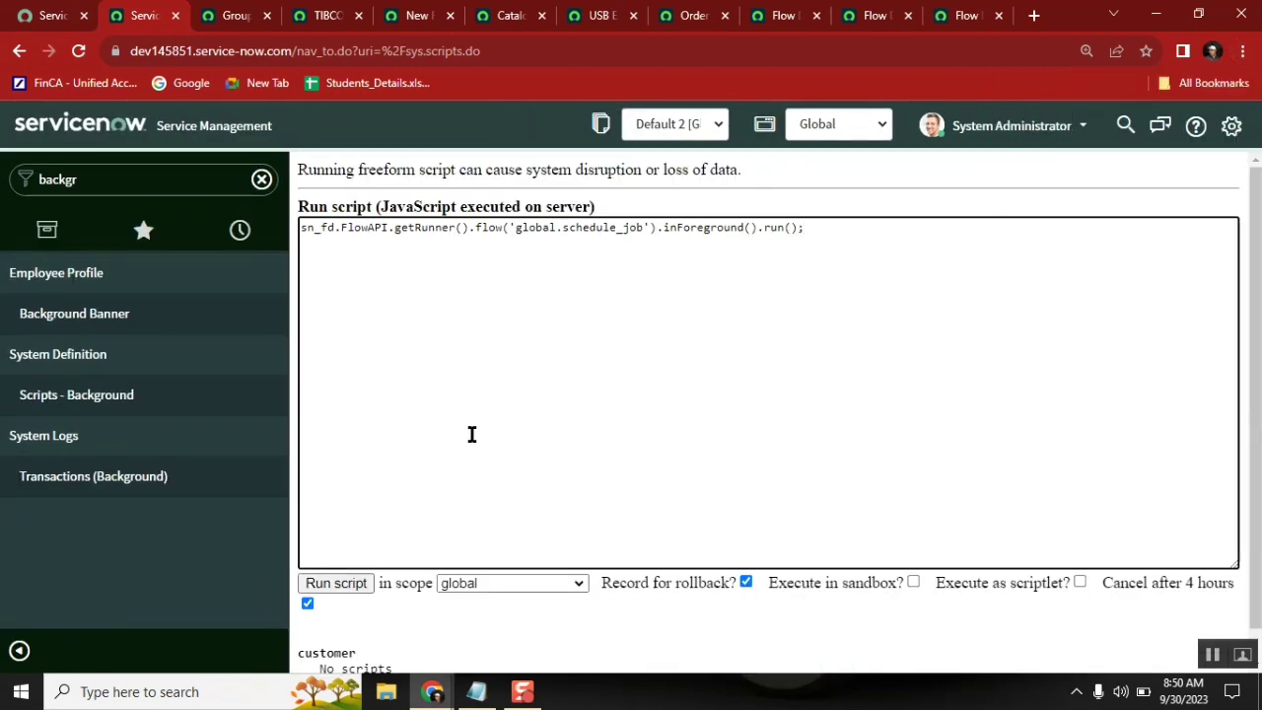
Review the sn_fd.FlowAPI call for global.schedule_job and run the background script.
double_click(313, 227)
double_click(389, 228)
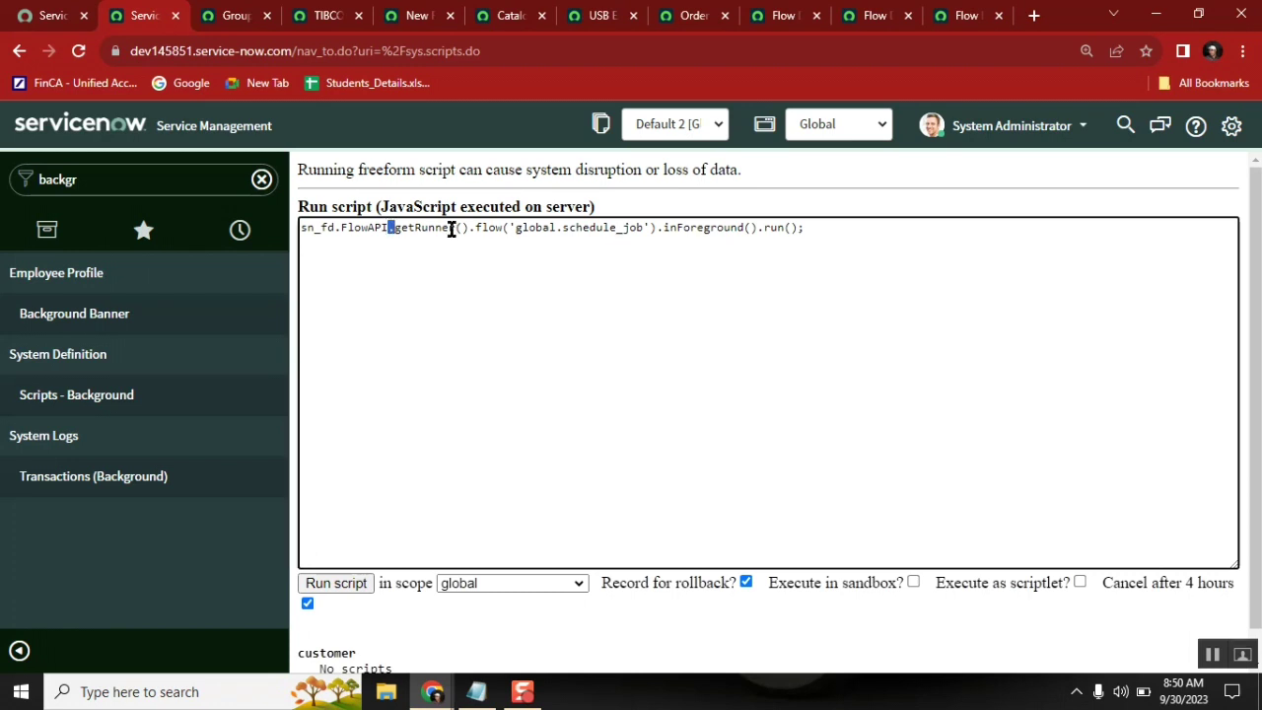
double_click(490, 227)
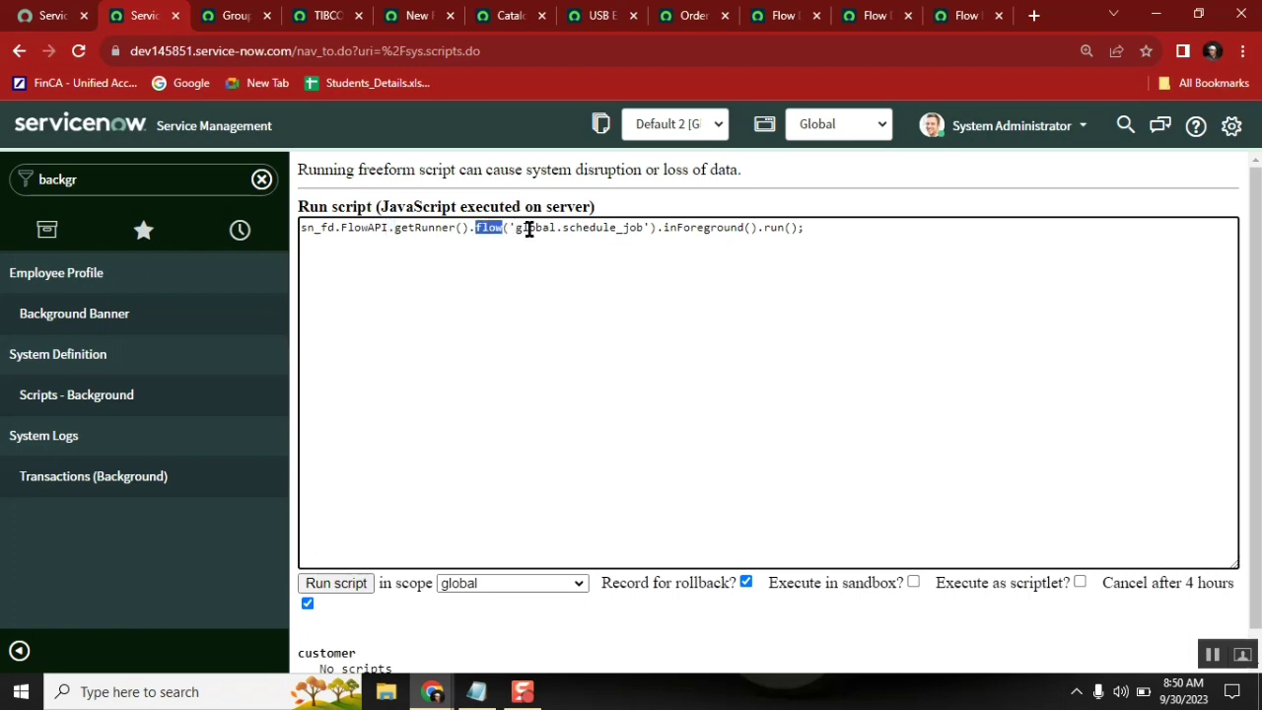
click(645, 228)
double_click(568, 228)
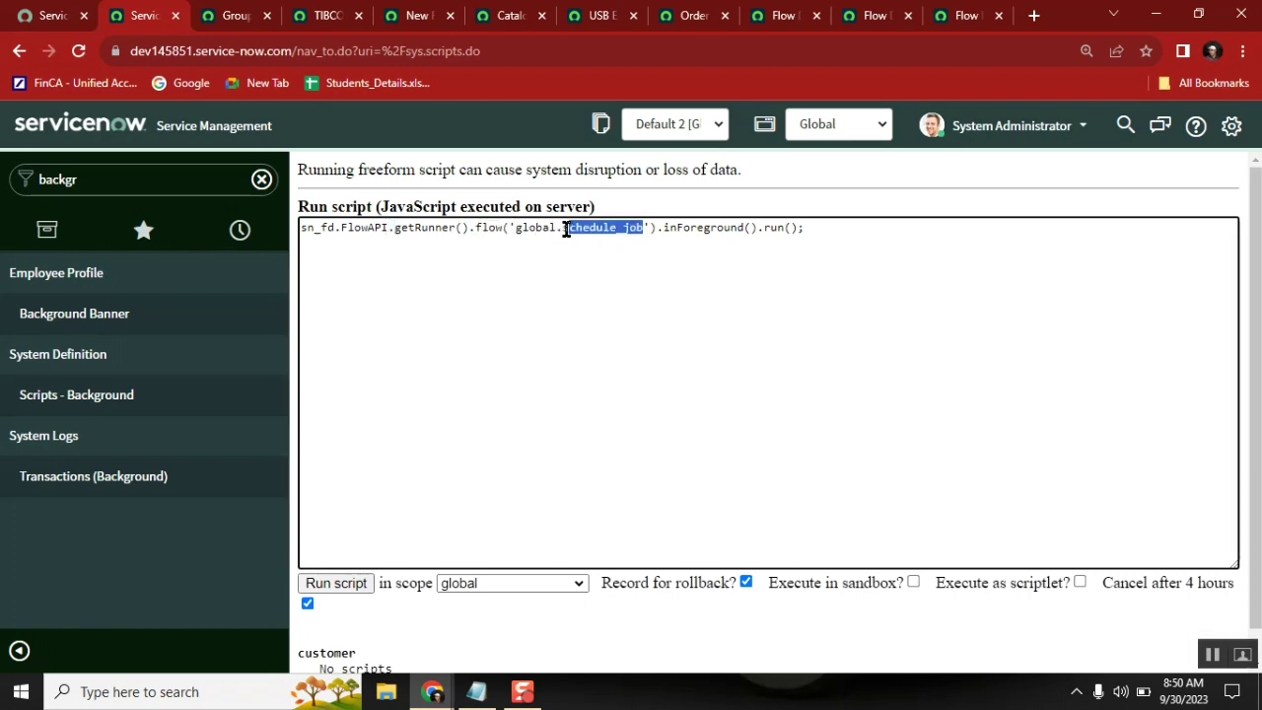
click(749, 228)
click(818, 235)
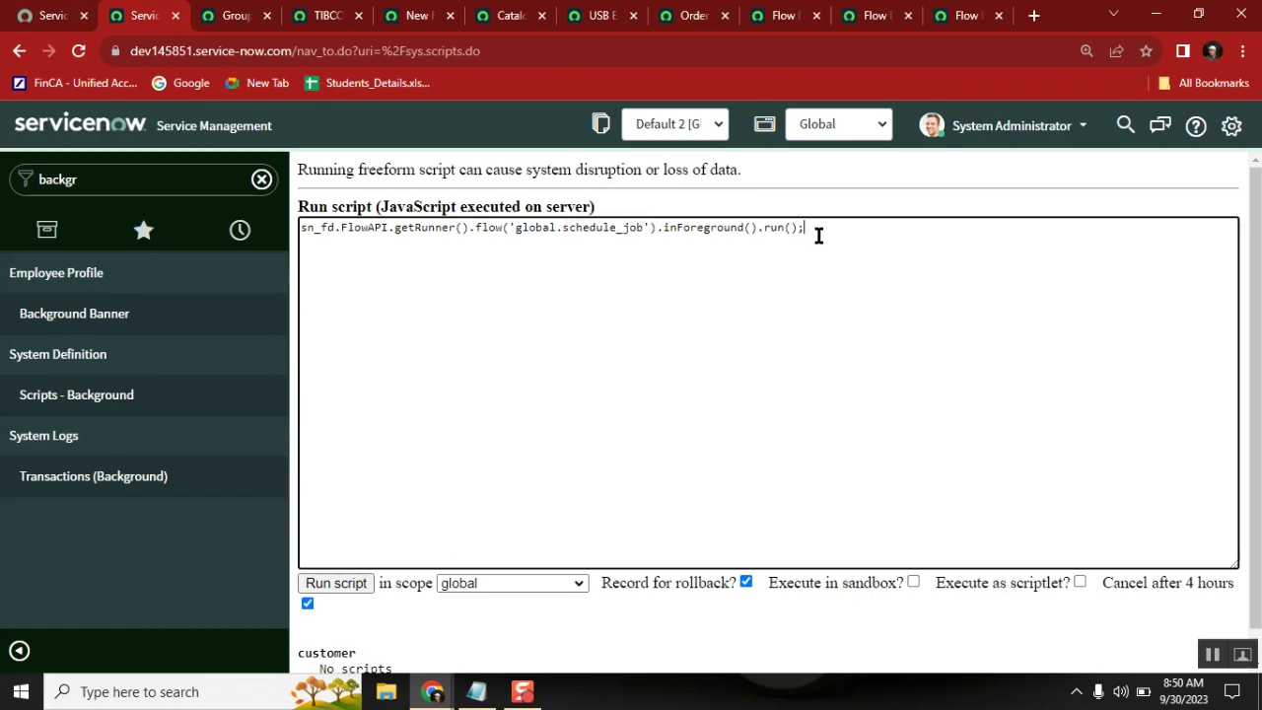
click(338, 586)
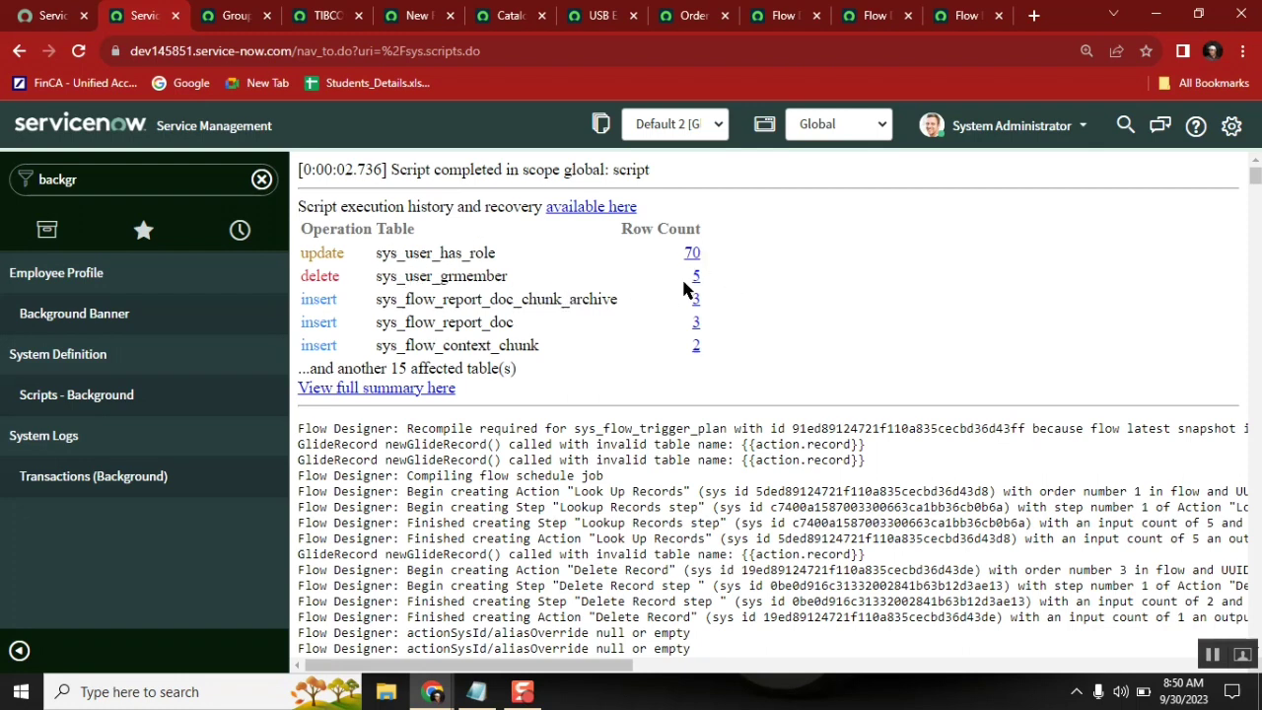
Check the Operation Table showing delete on sys_user_grmember for 5 rows.
double_click(317, 275)
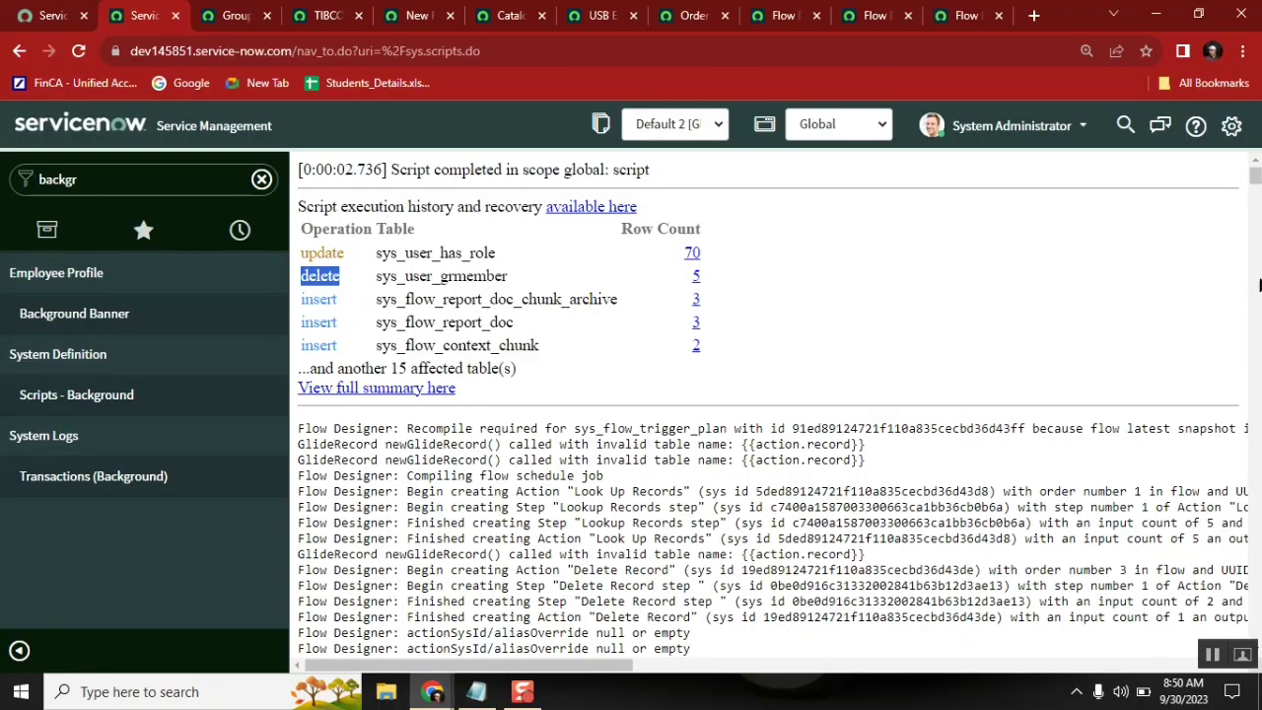
mouse_move(1255, 176)
mouse_down()
mouse_move(1255, 471)
mouse_move(1255, 170)
mouse_up()
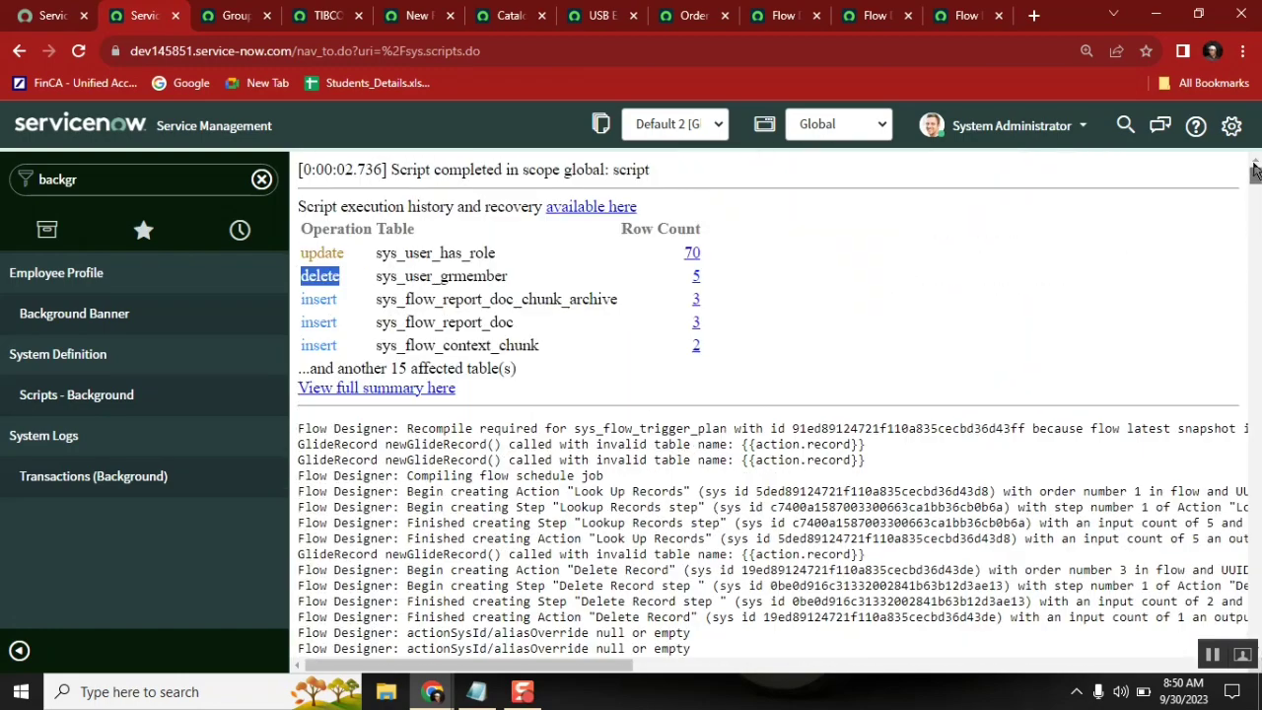
click(954, 16)
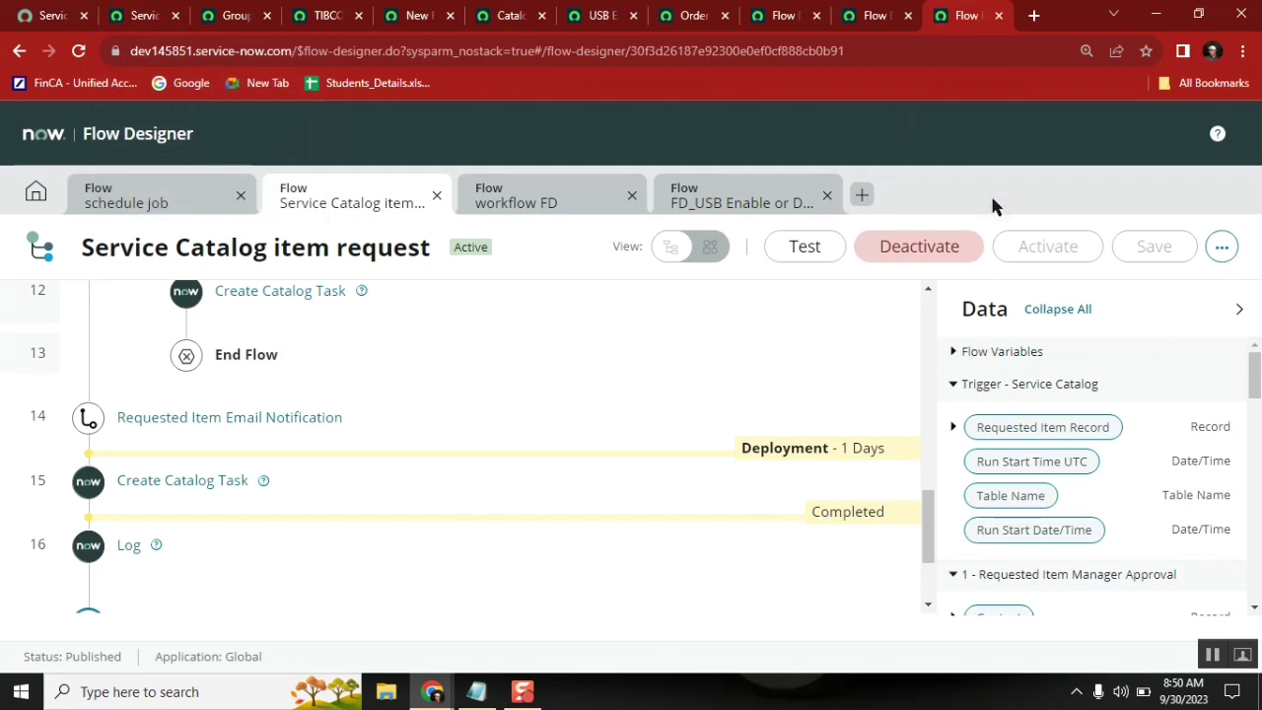
Close the snippet window and list the schedule job flow's executions.
click(863, 12)
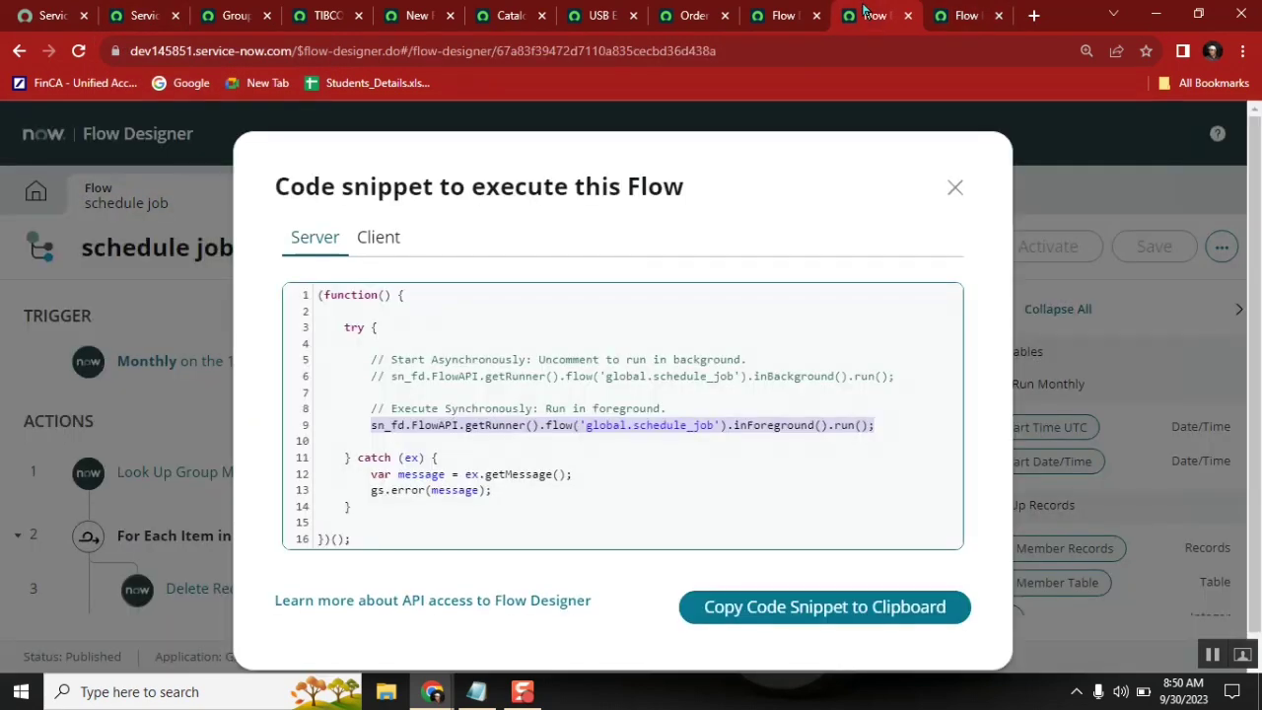
click(952, 186)
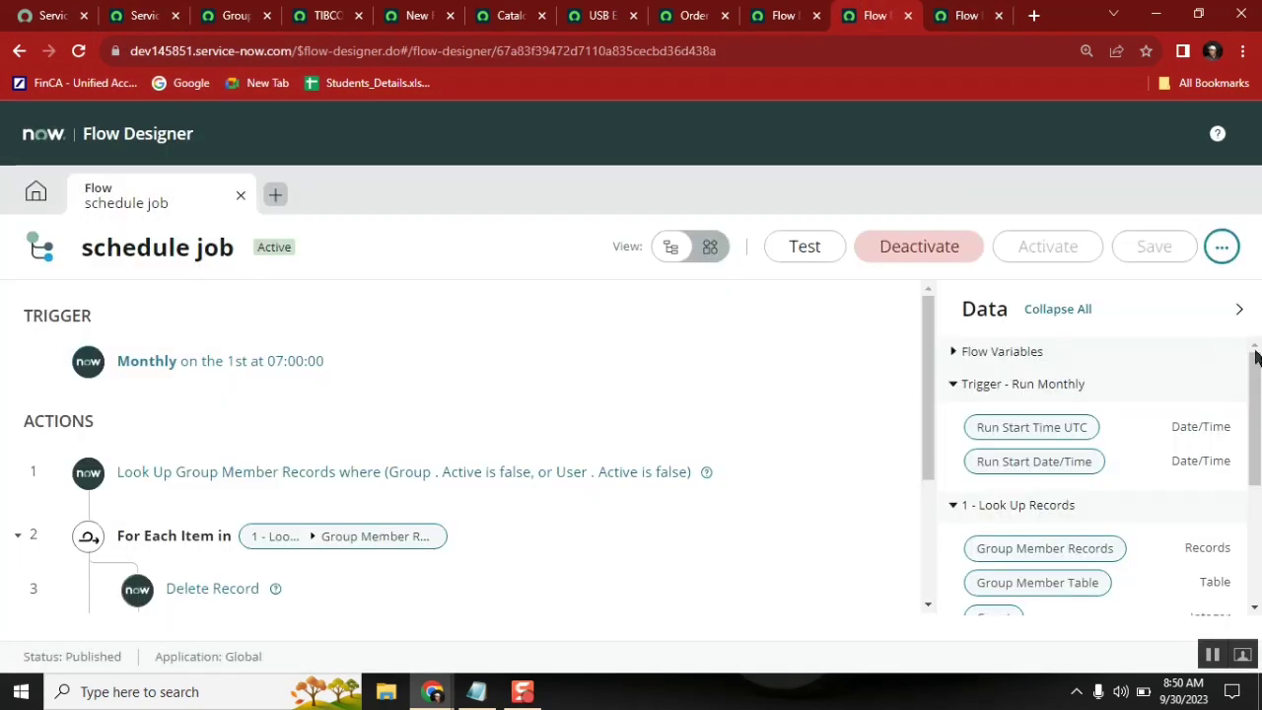
click(1222, 246)
click(1090, 327)
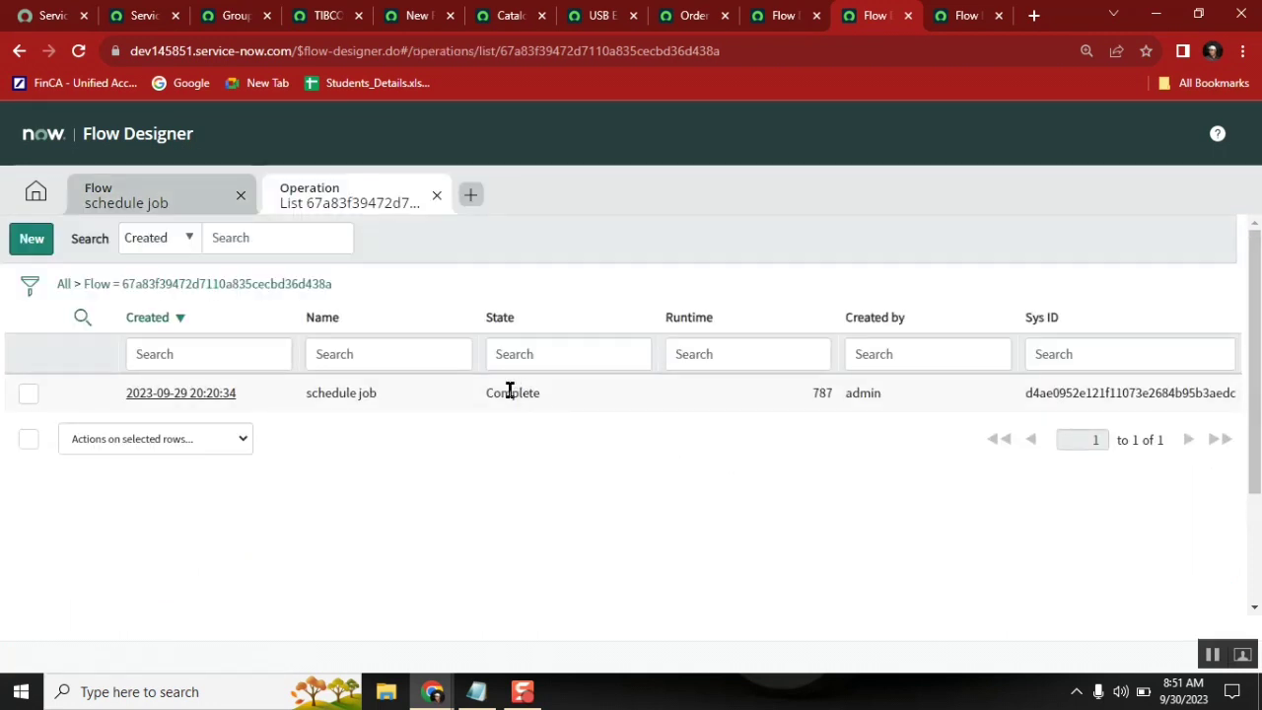
Open the latest execution and expand the Delete Record action's output.
click(197, 394)
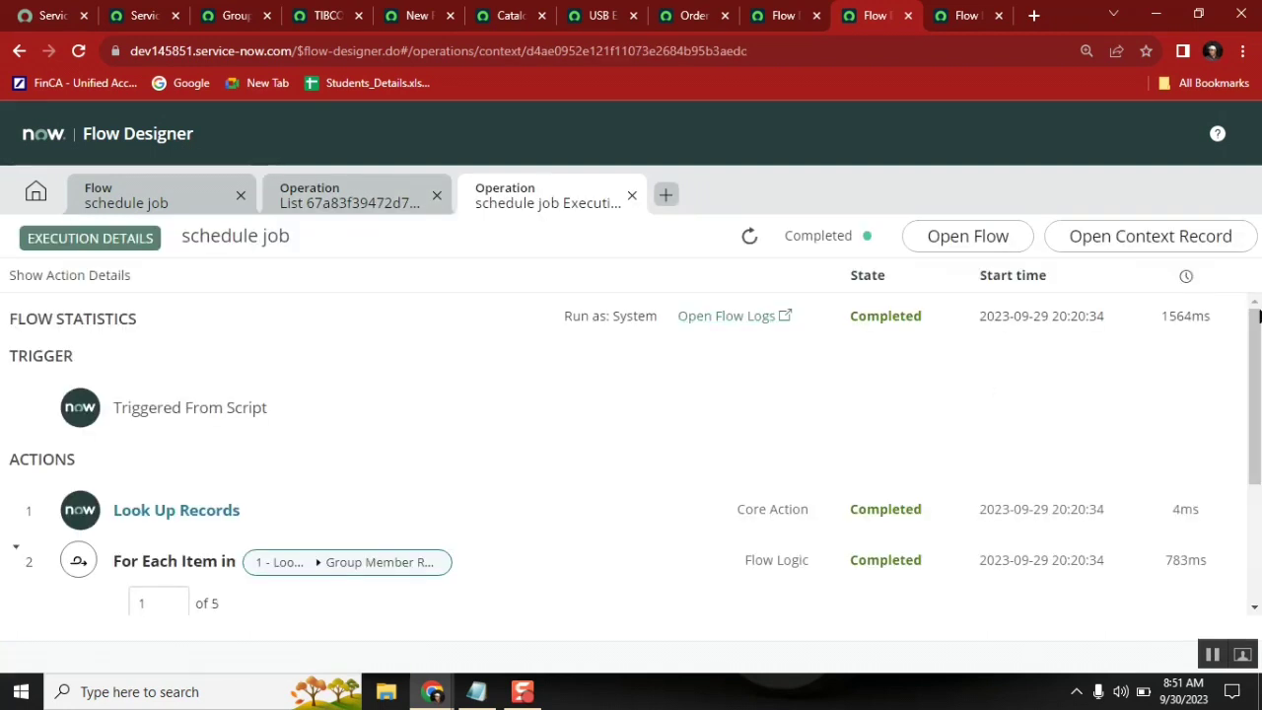
scroll(1255, 330, down, 2)
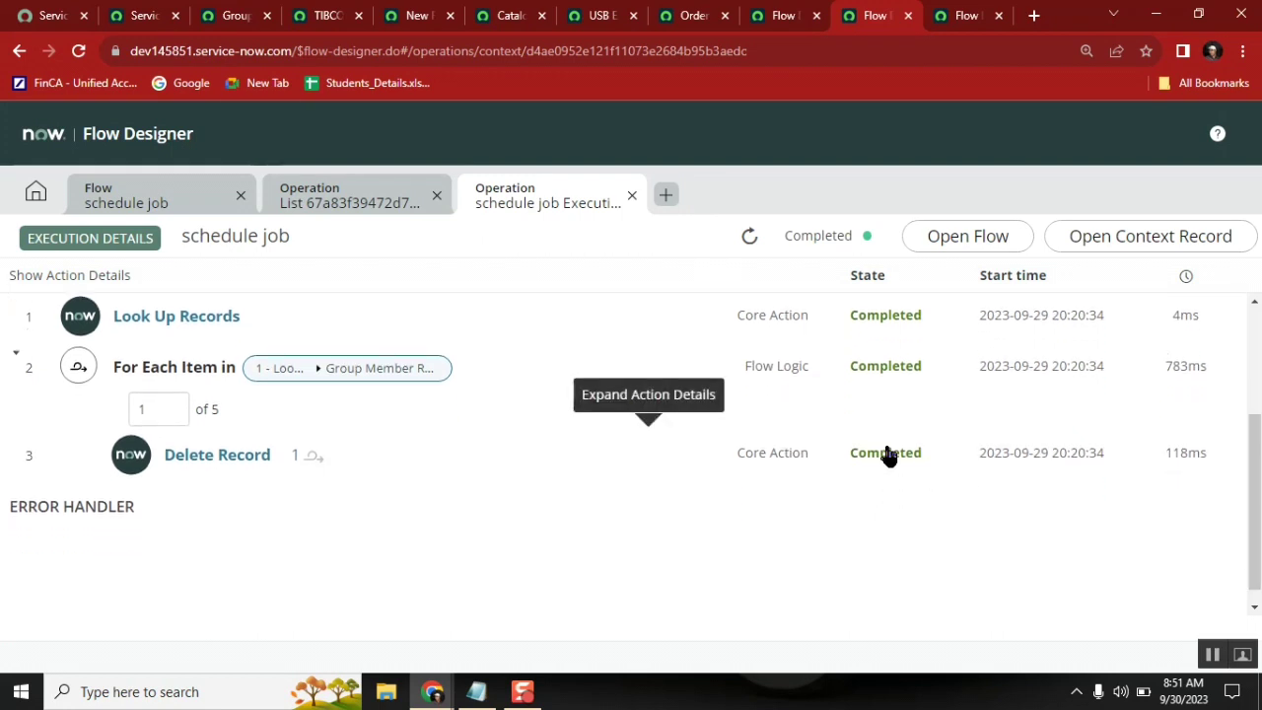
click(888, 455)
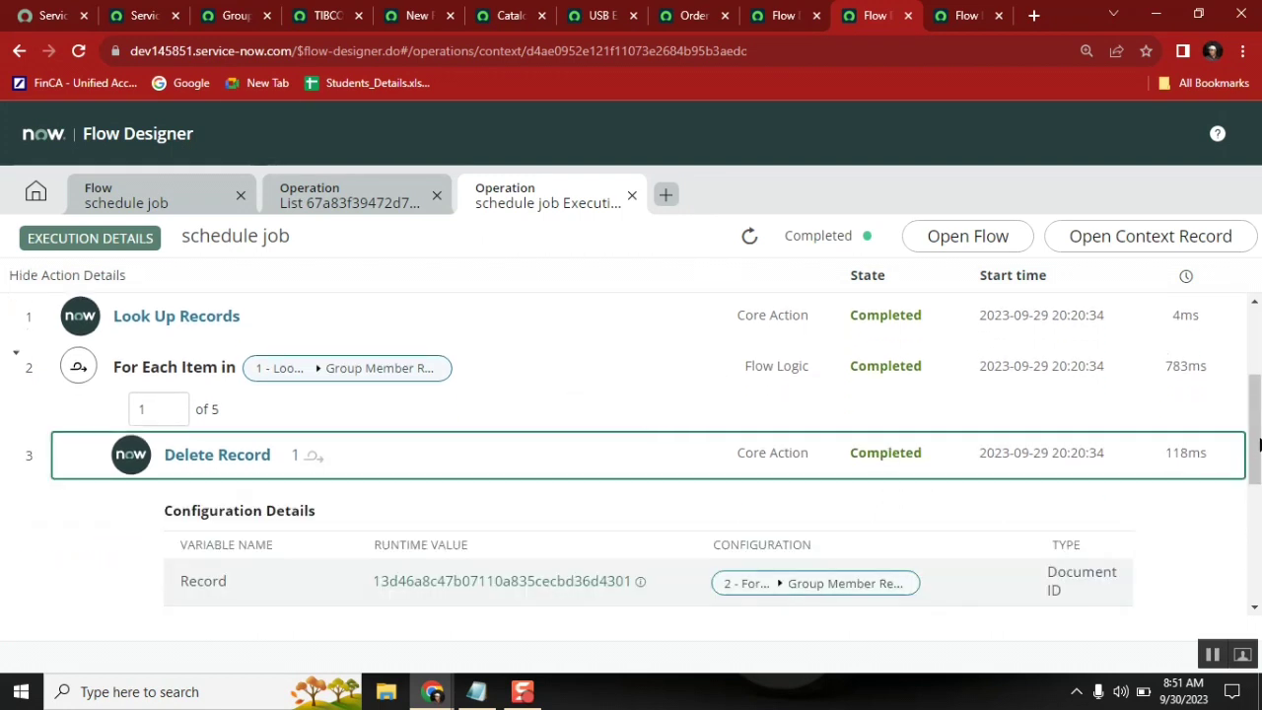
scroll(1258, 446, down, 3)
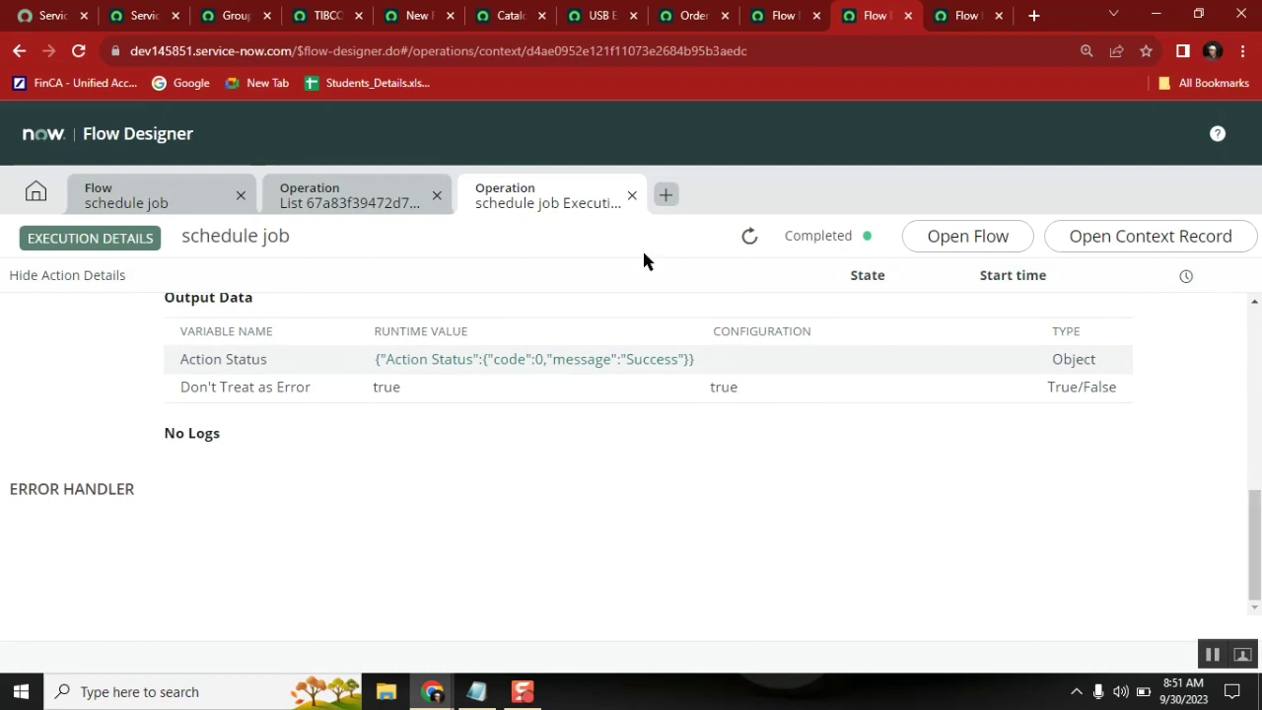
click(207, 14)
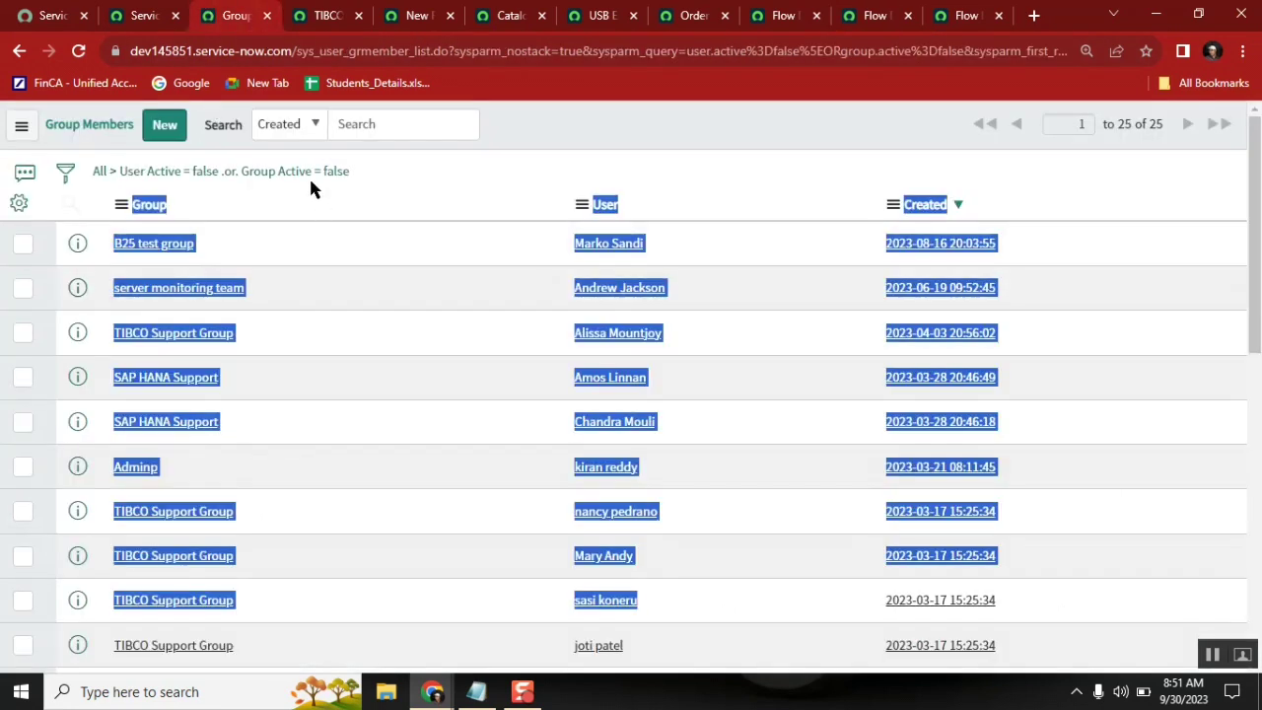
Reload the inactive Group Members list, which drops from 25 to 20 records.
click(1159, 132)
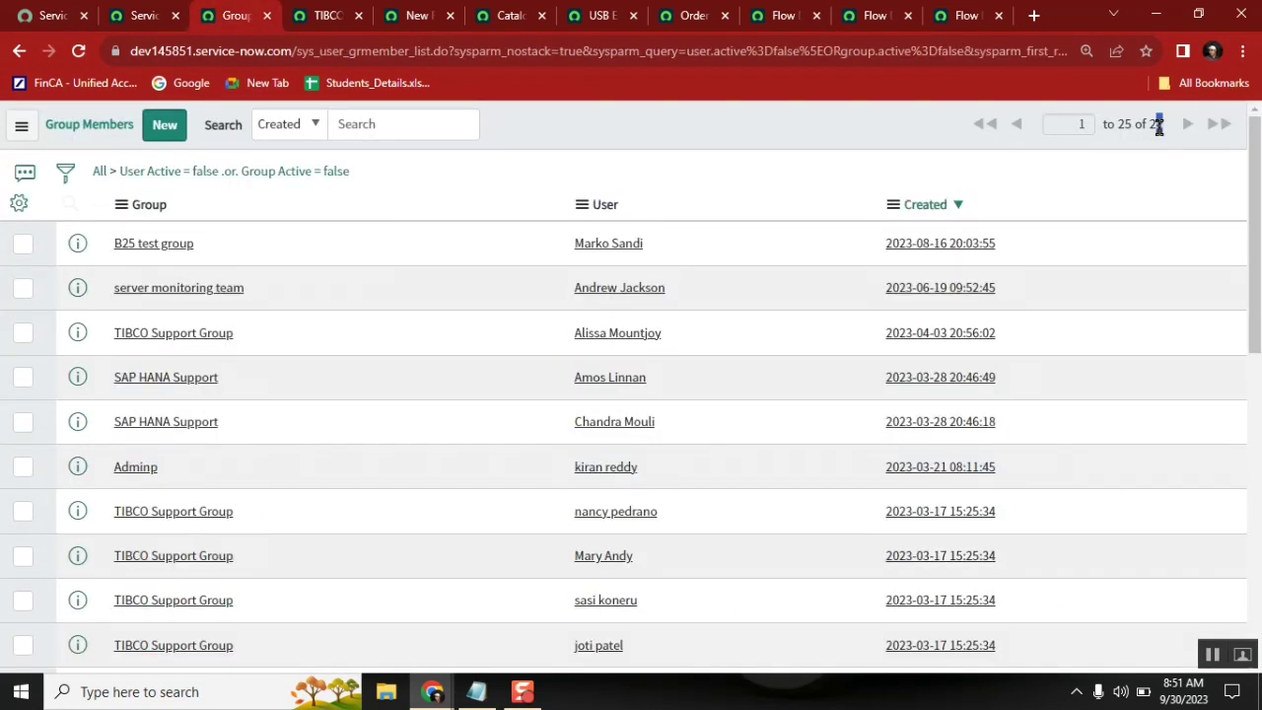
double_click(1156, 125)
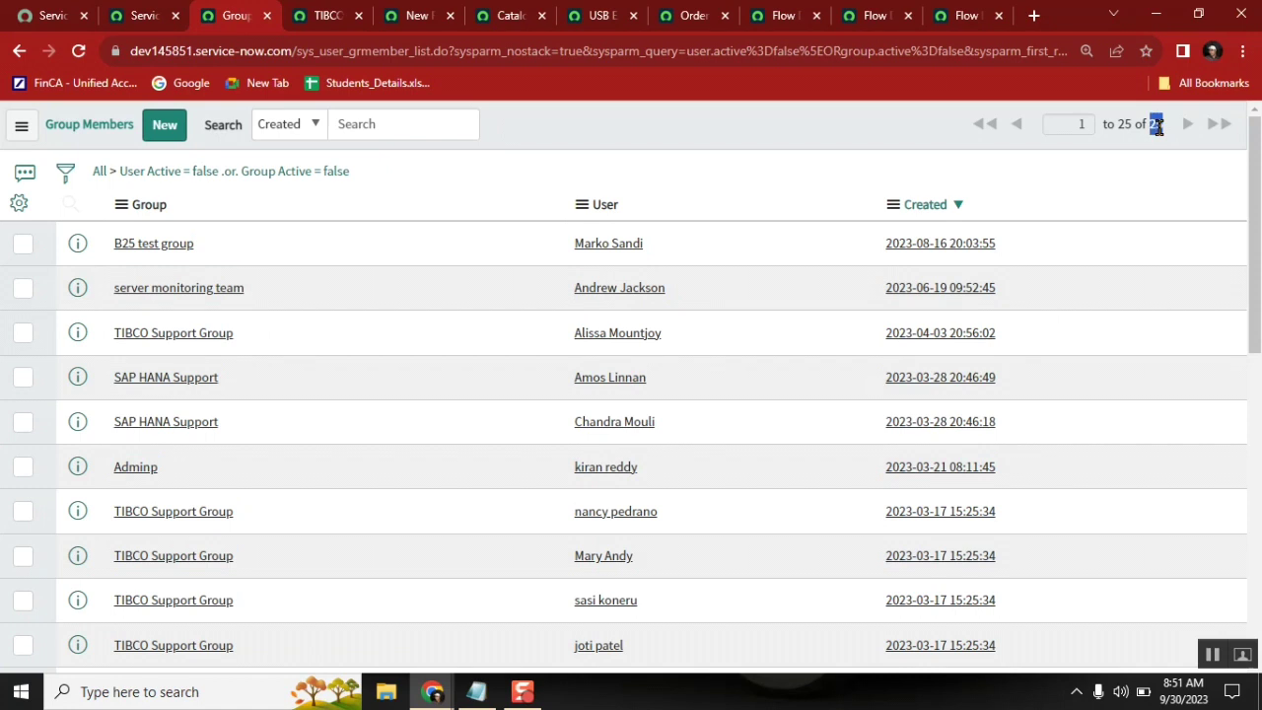
click(324, 173)
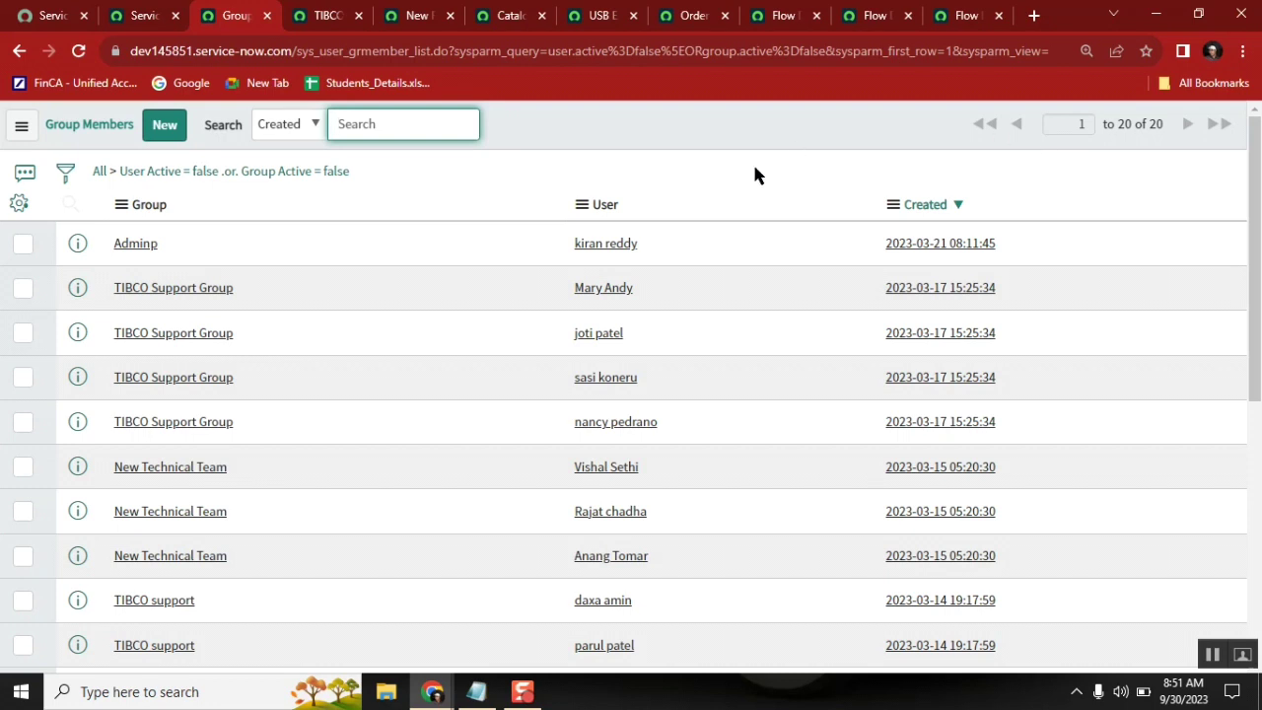
View the schedule job flow diagram, then return to the background script editor.
click(947, 14)
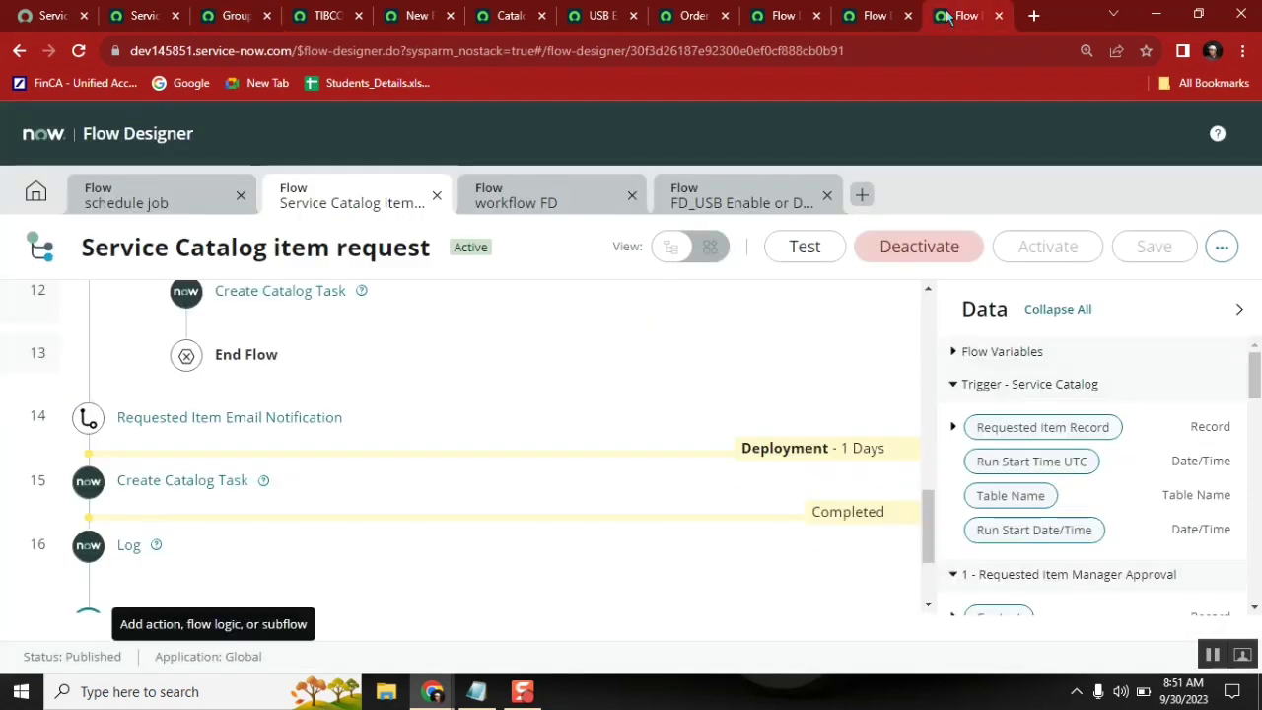
click(875, 15)
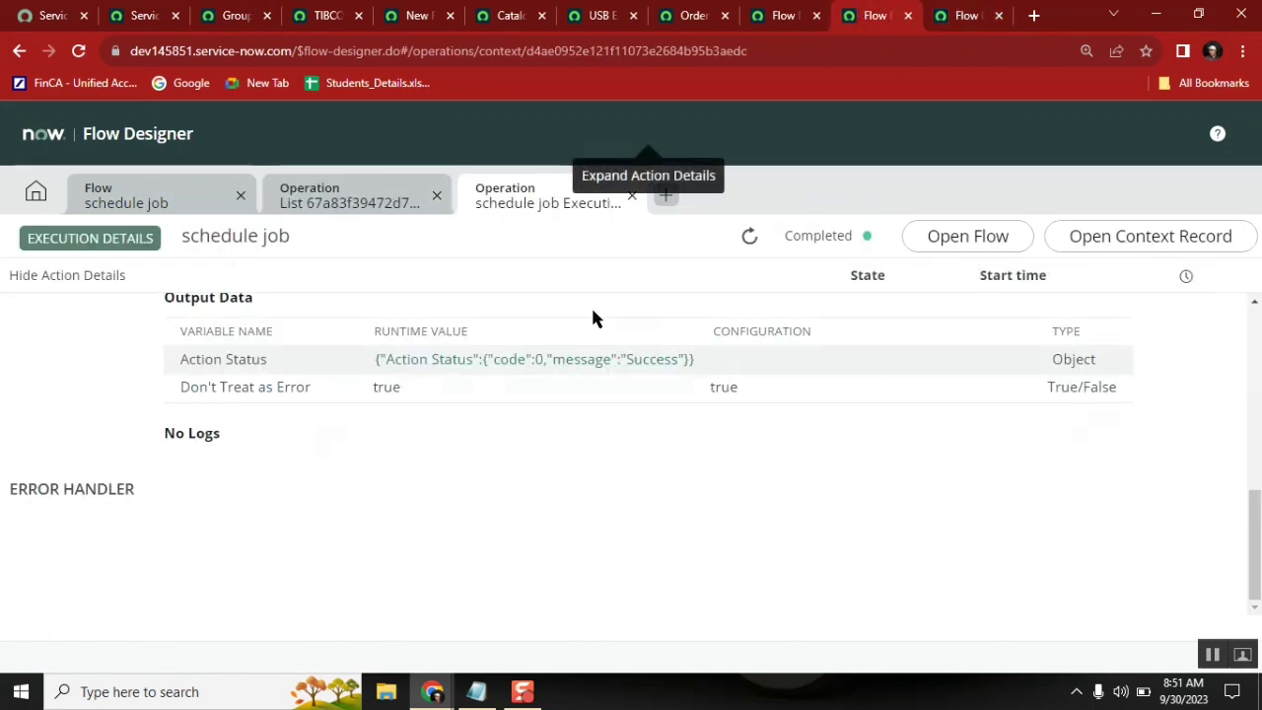
click(157, 202)
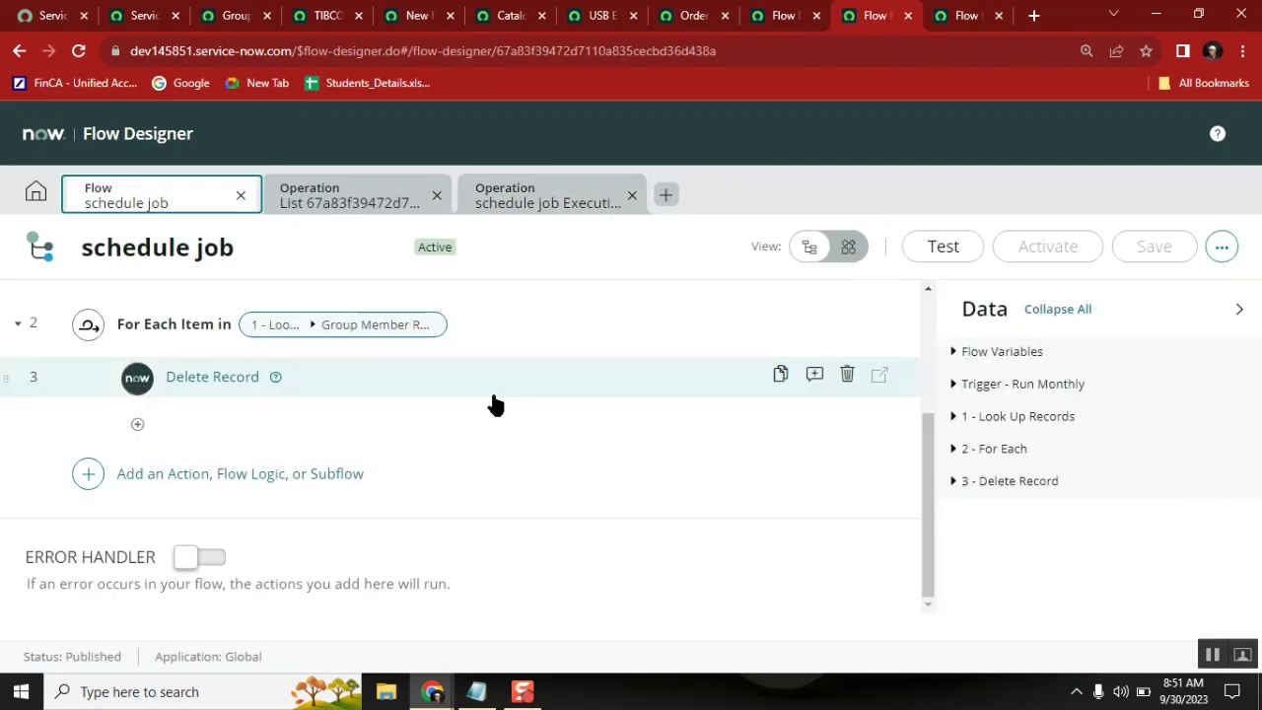
click(124, 16)
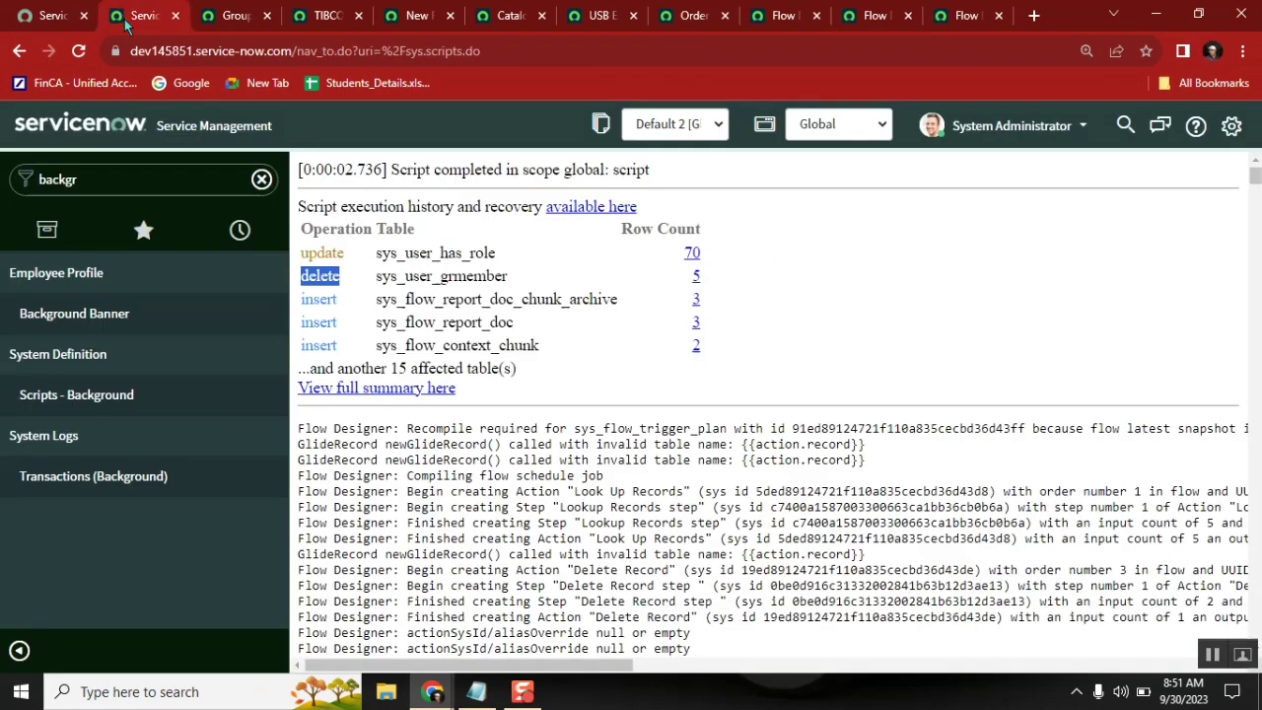
click(18, 50)
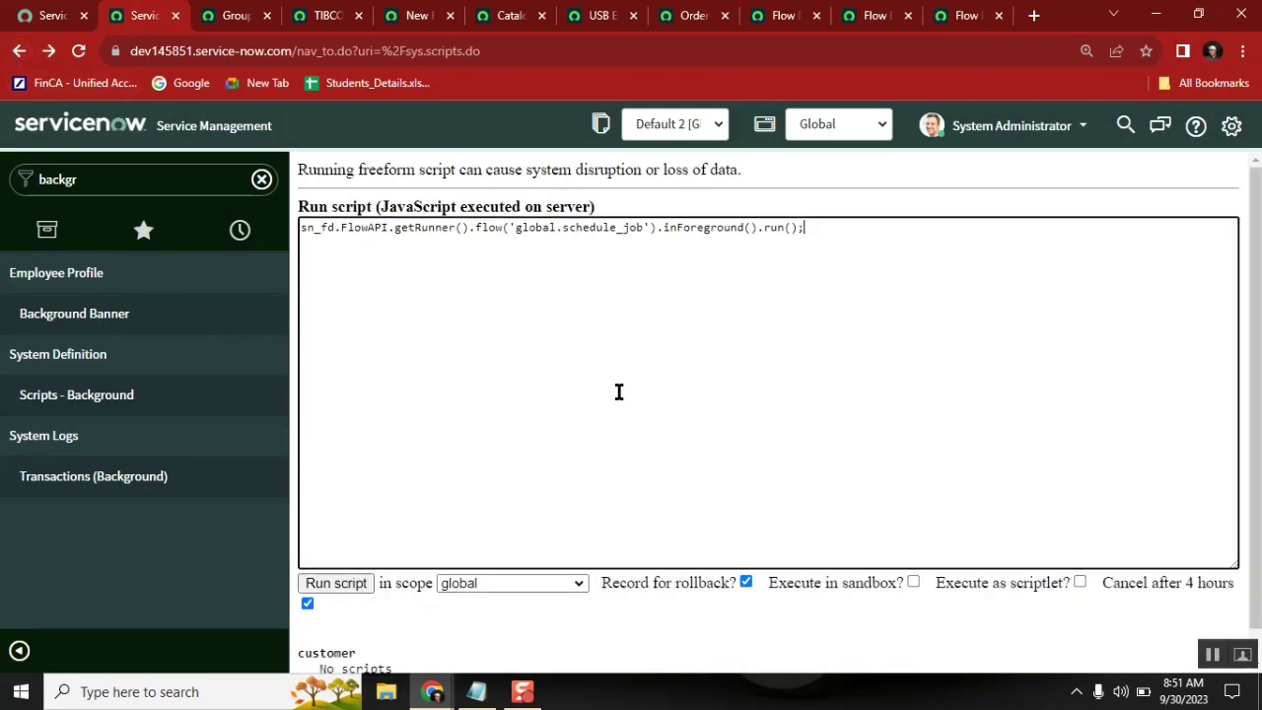